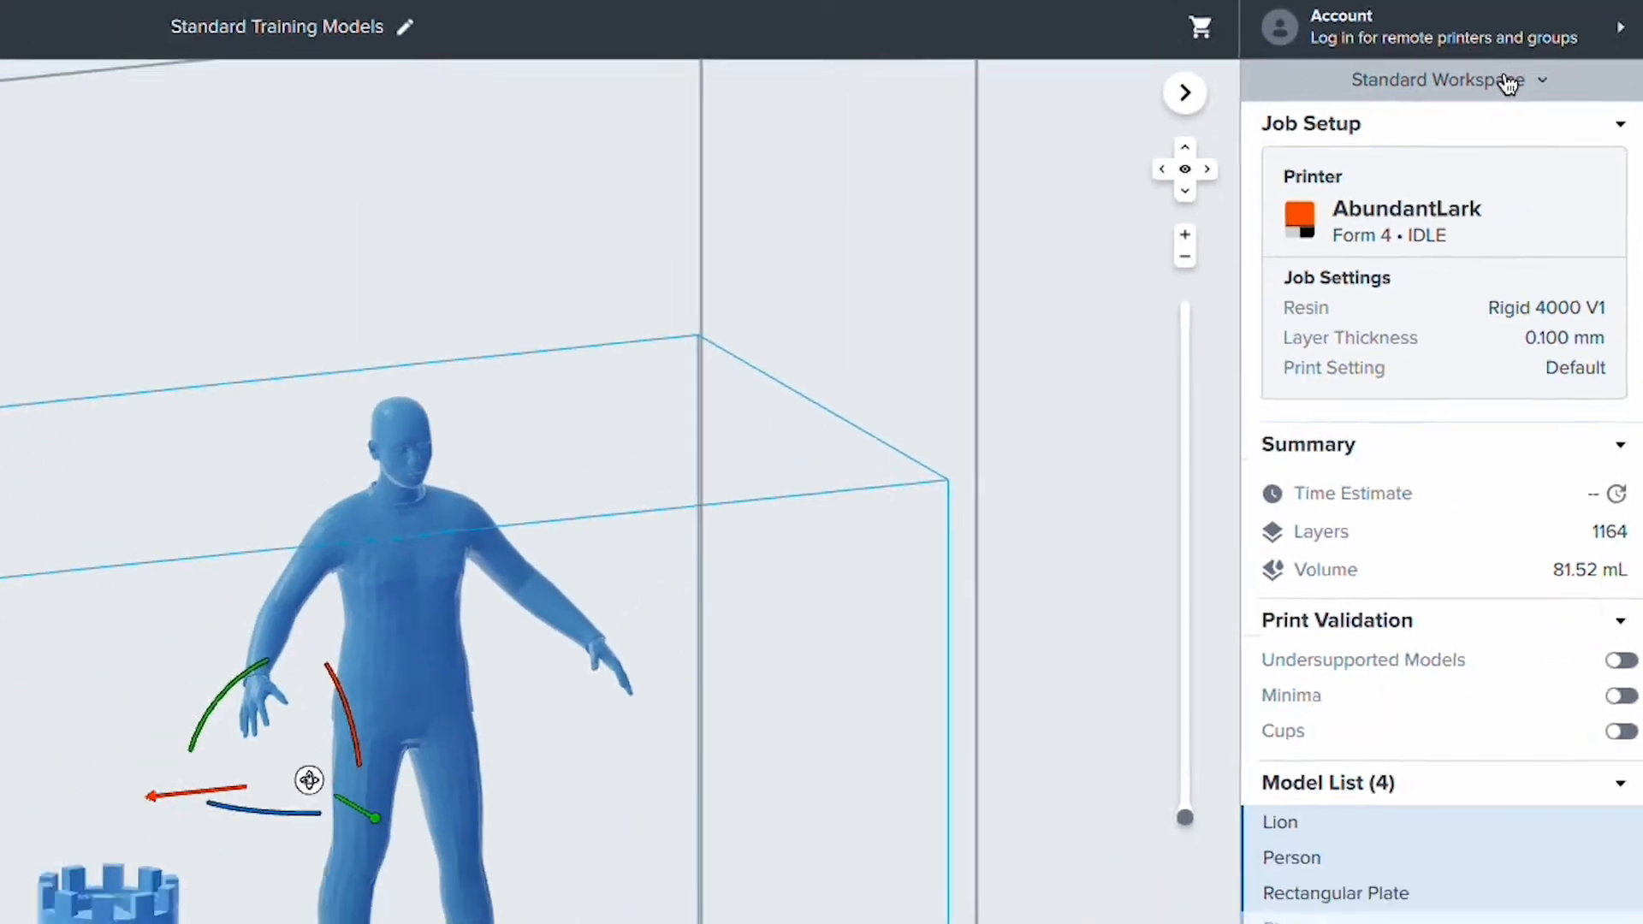
Set the workspace to Standard Workspace and apply the choice.
{"action": "left_click", "coordinate": [1462, 110]}
{"action": "left_click", "coordinate": [915, 346]}
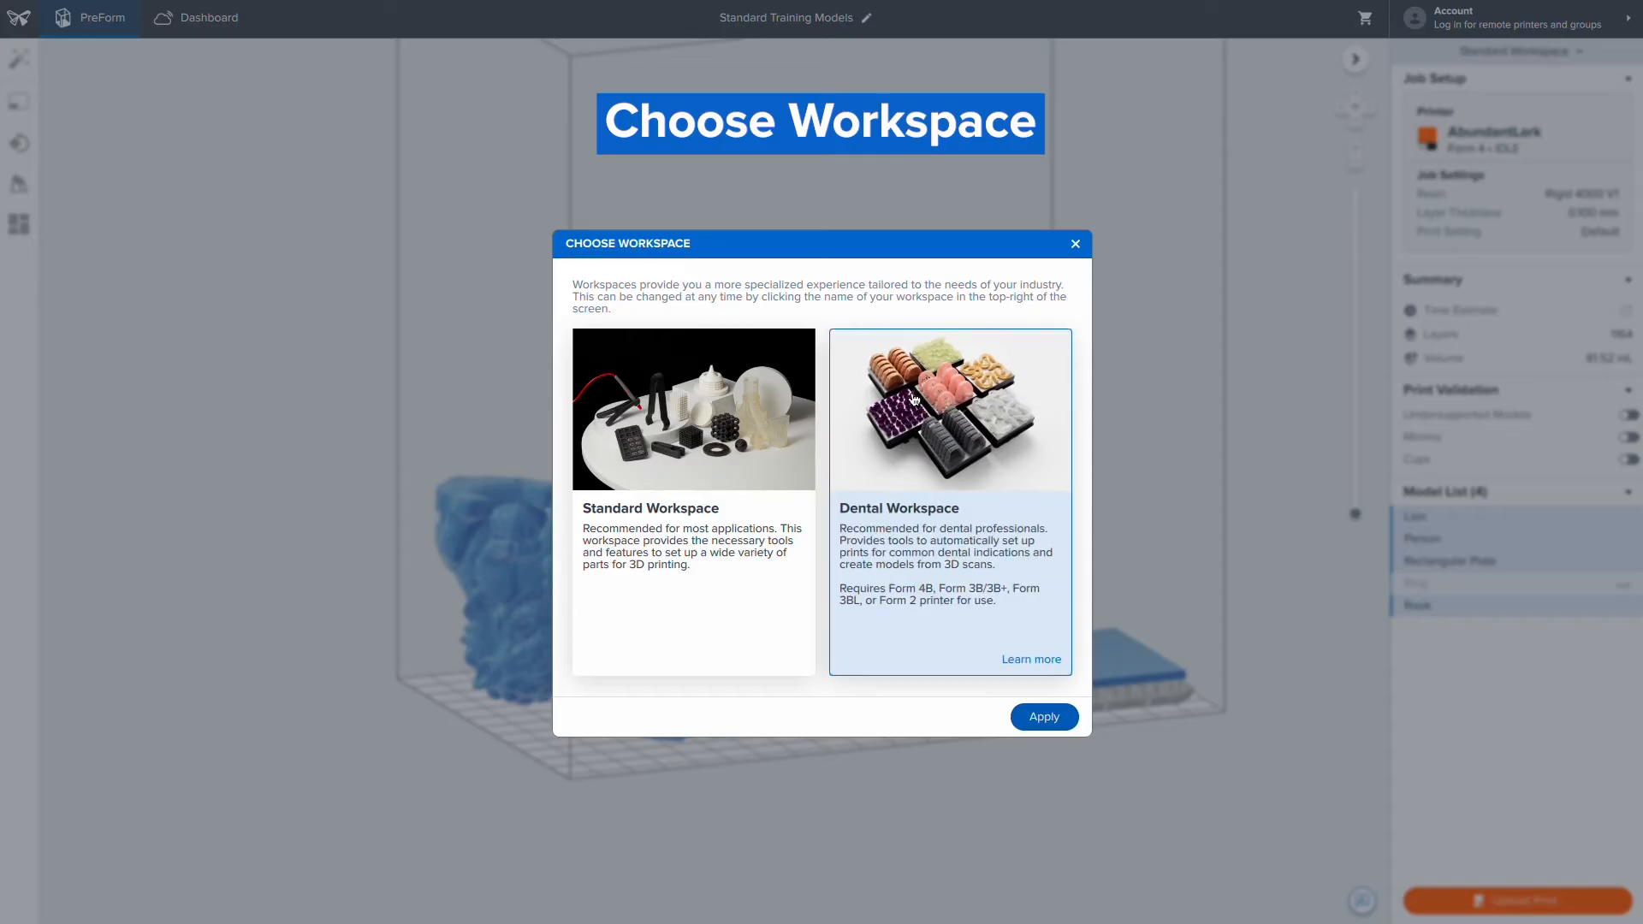
{"action": "left_click", "coordinate": [657, 435]}
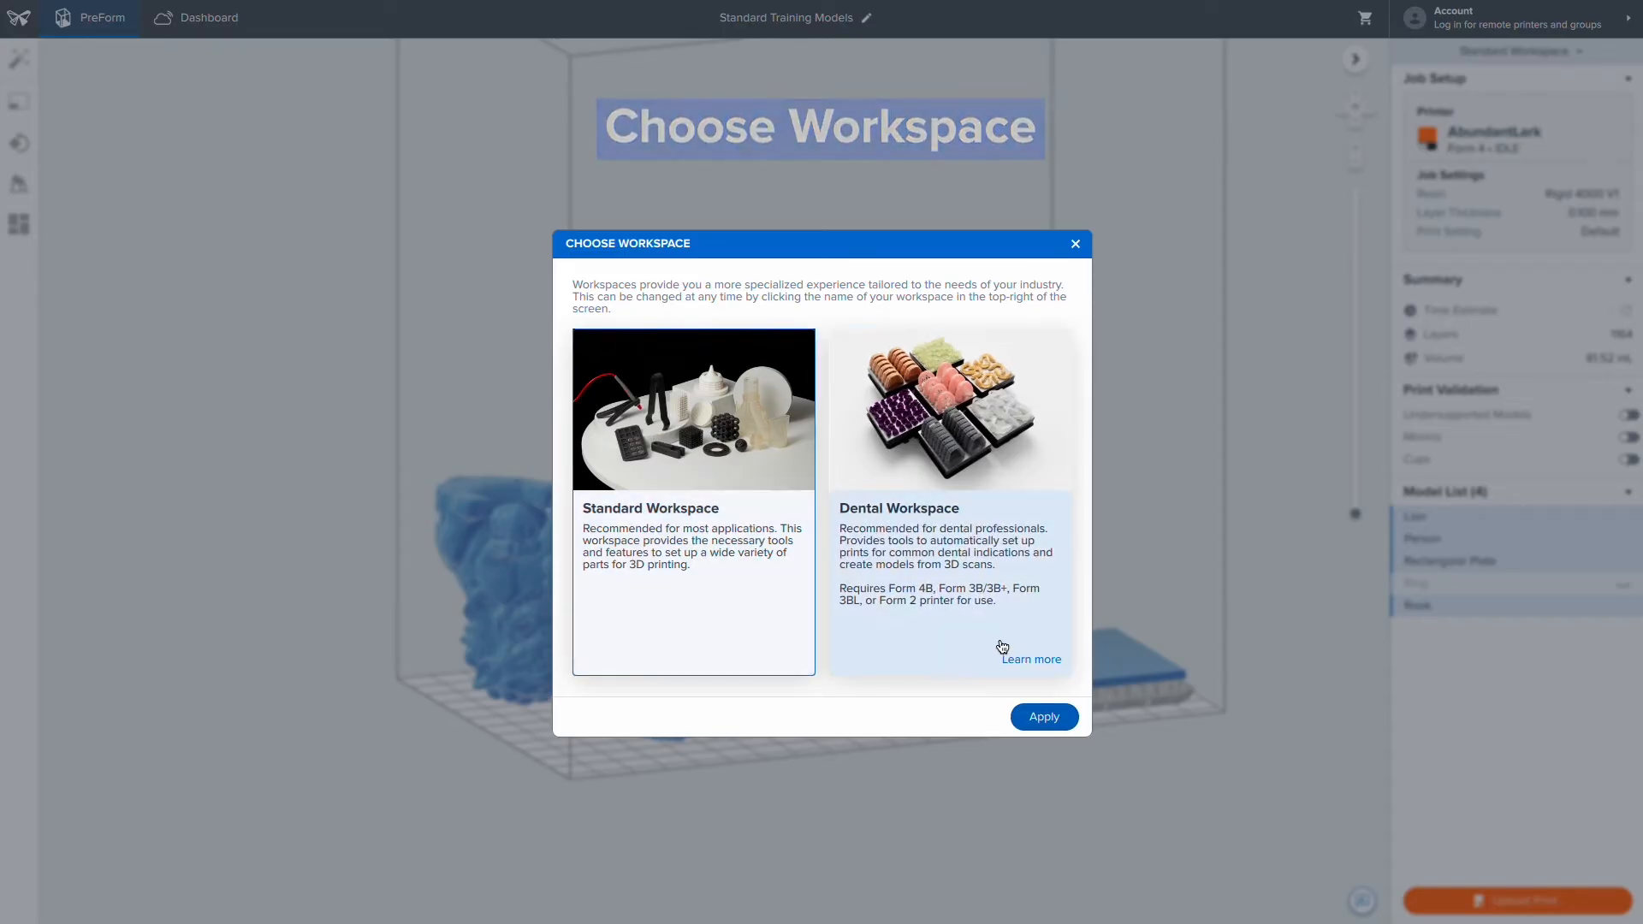
{"action": "left_click", "coordinate": [1024, 717]}
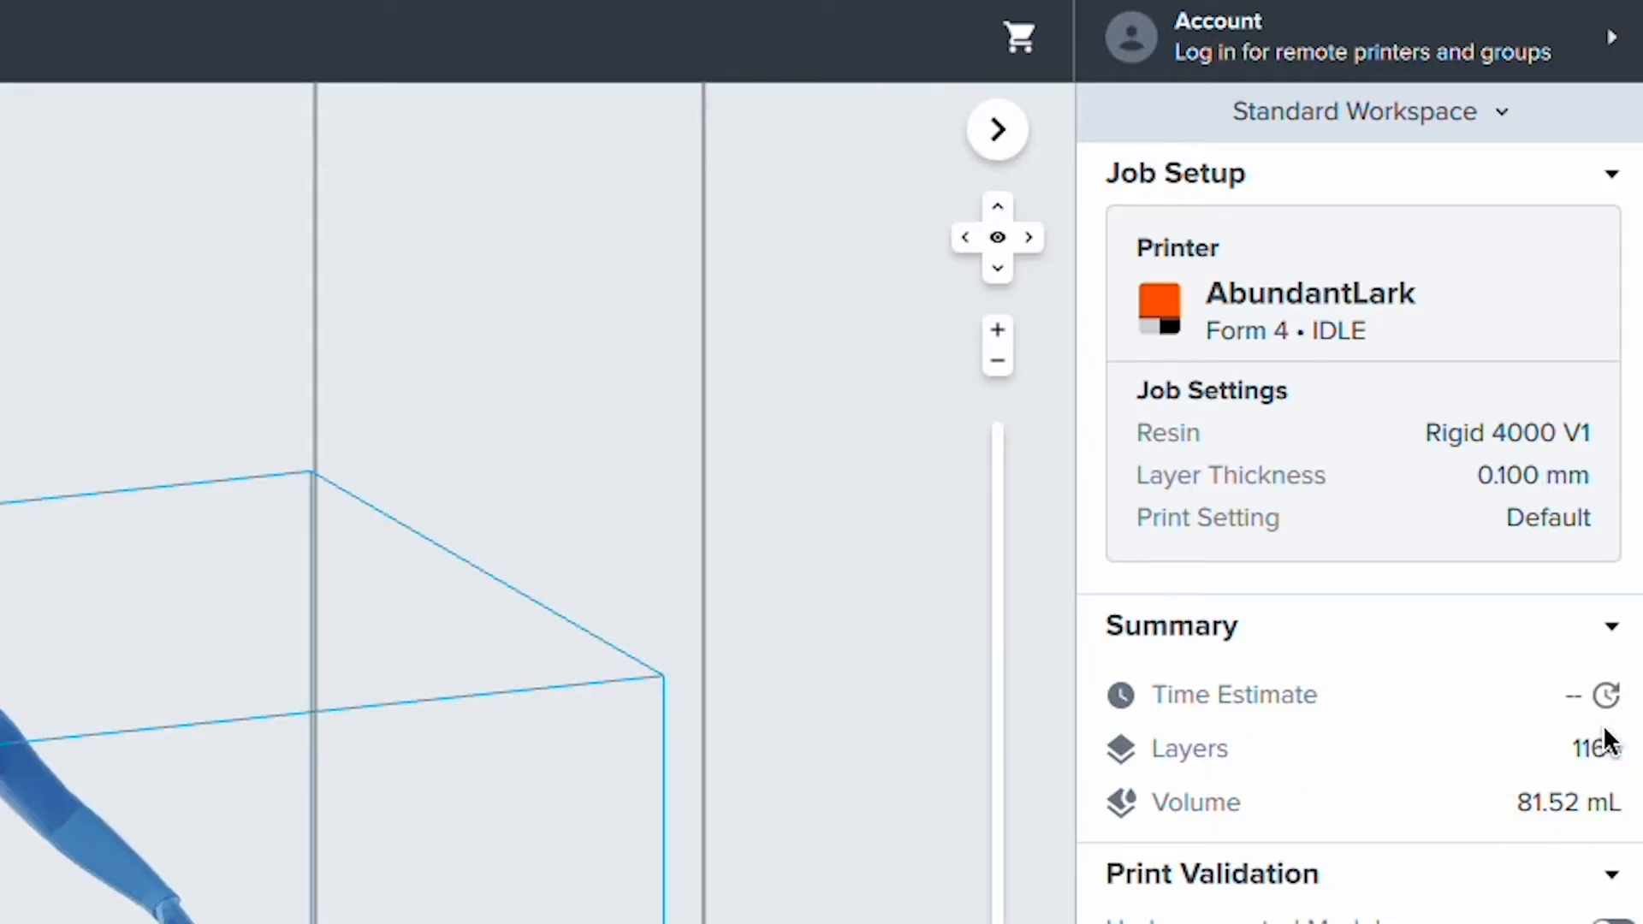
Calculate the print time estimate and enable the Undersupported Models, Minima and Cups validation checks.
{"action": "left_click", "coordinate": [1608, 695]}
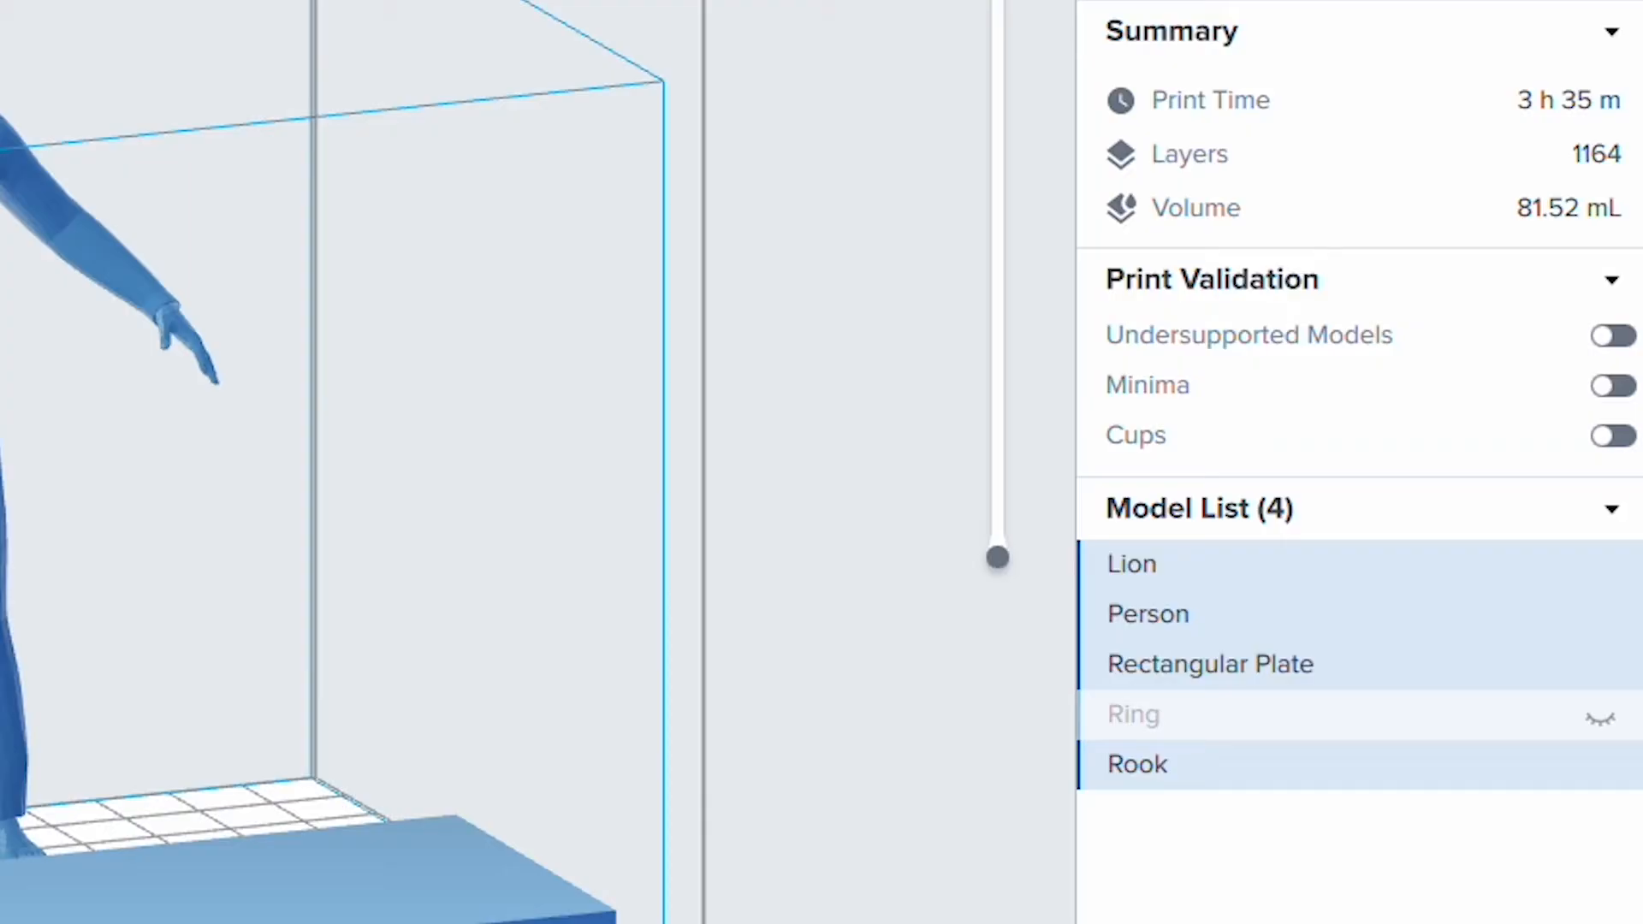
{"action": "left_click", "coordinate": [1614, 338]}
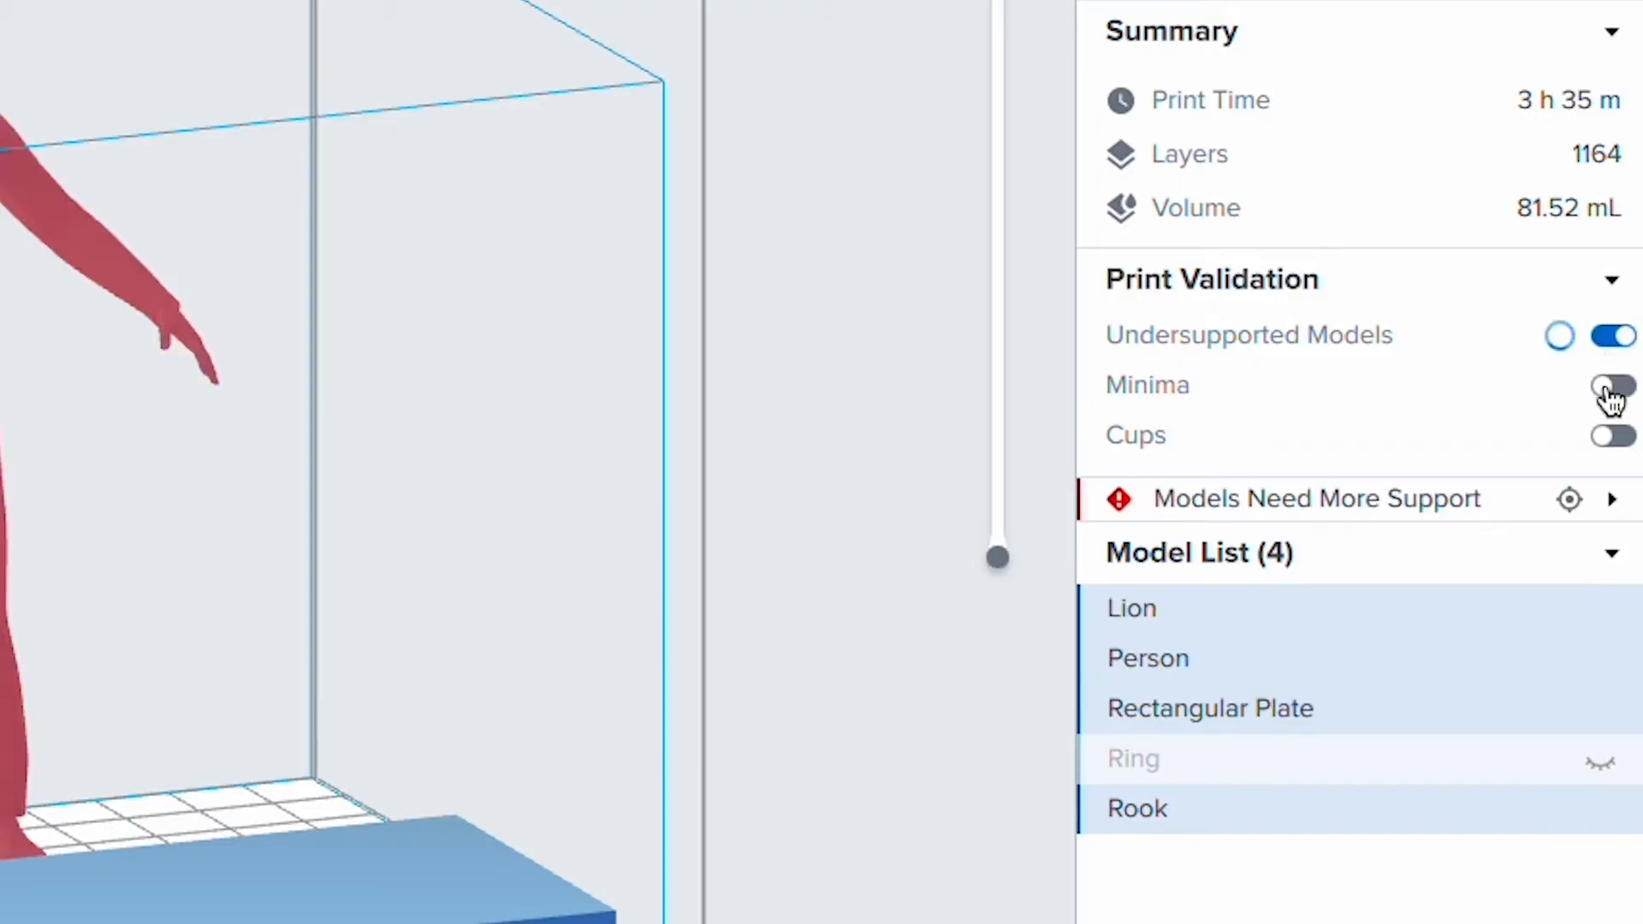
{"action": "left_click", "coordinate": [1611, 392]}
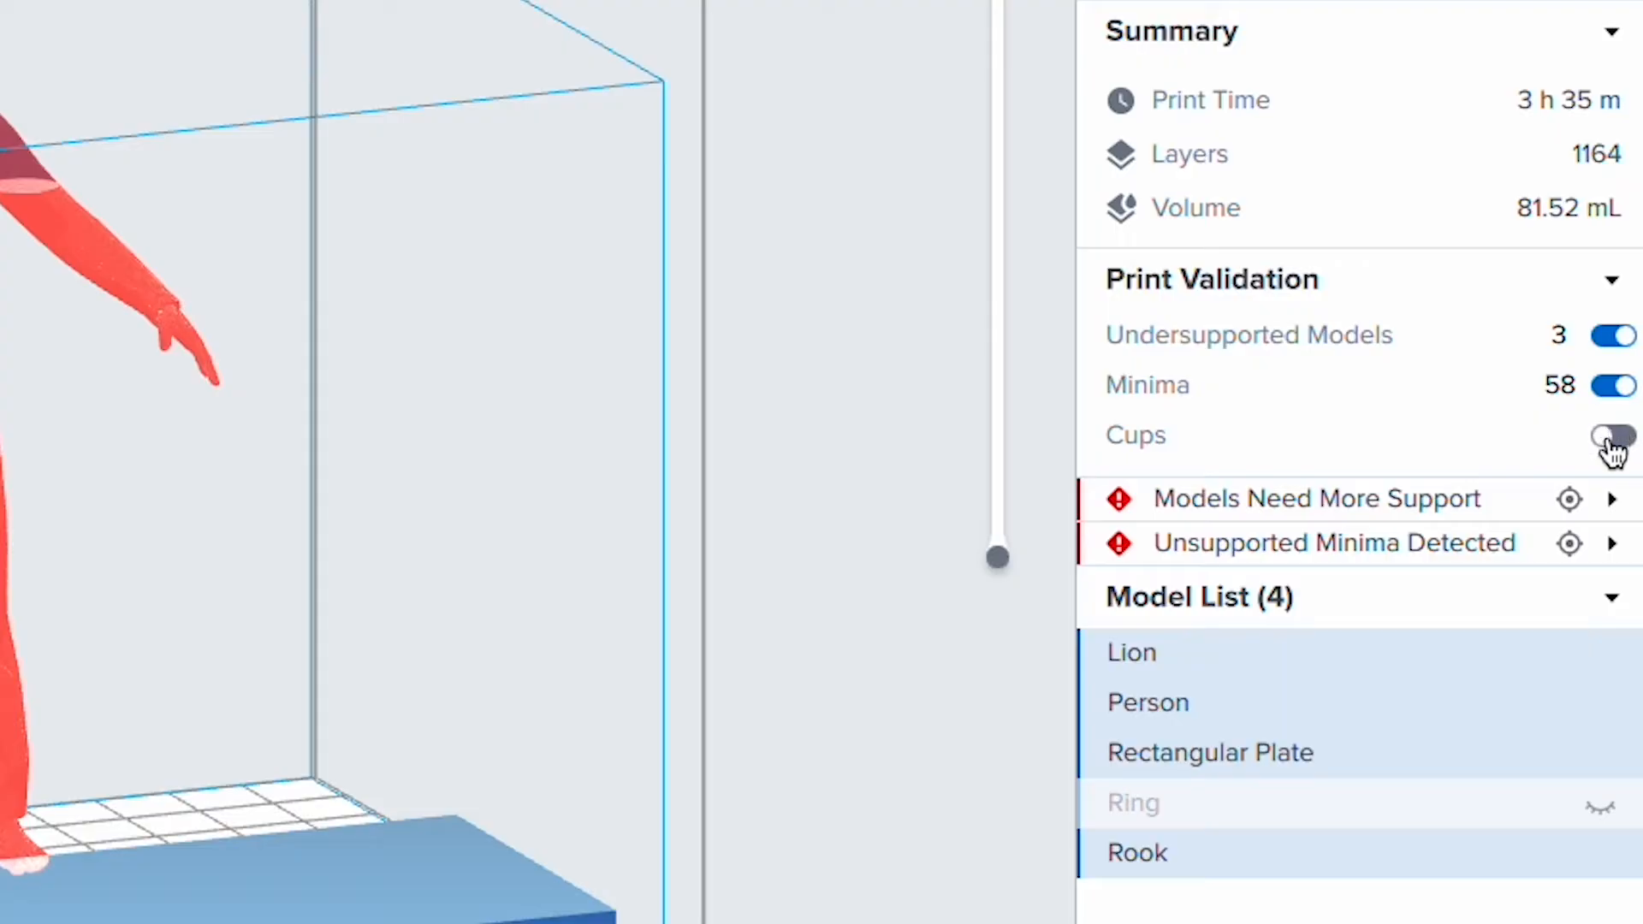
{"action": "left_click", "coordinate": [1612, 445]}
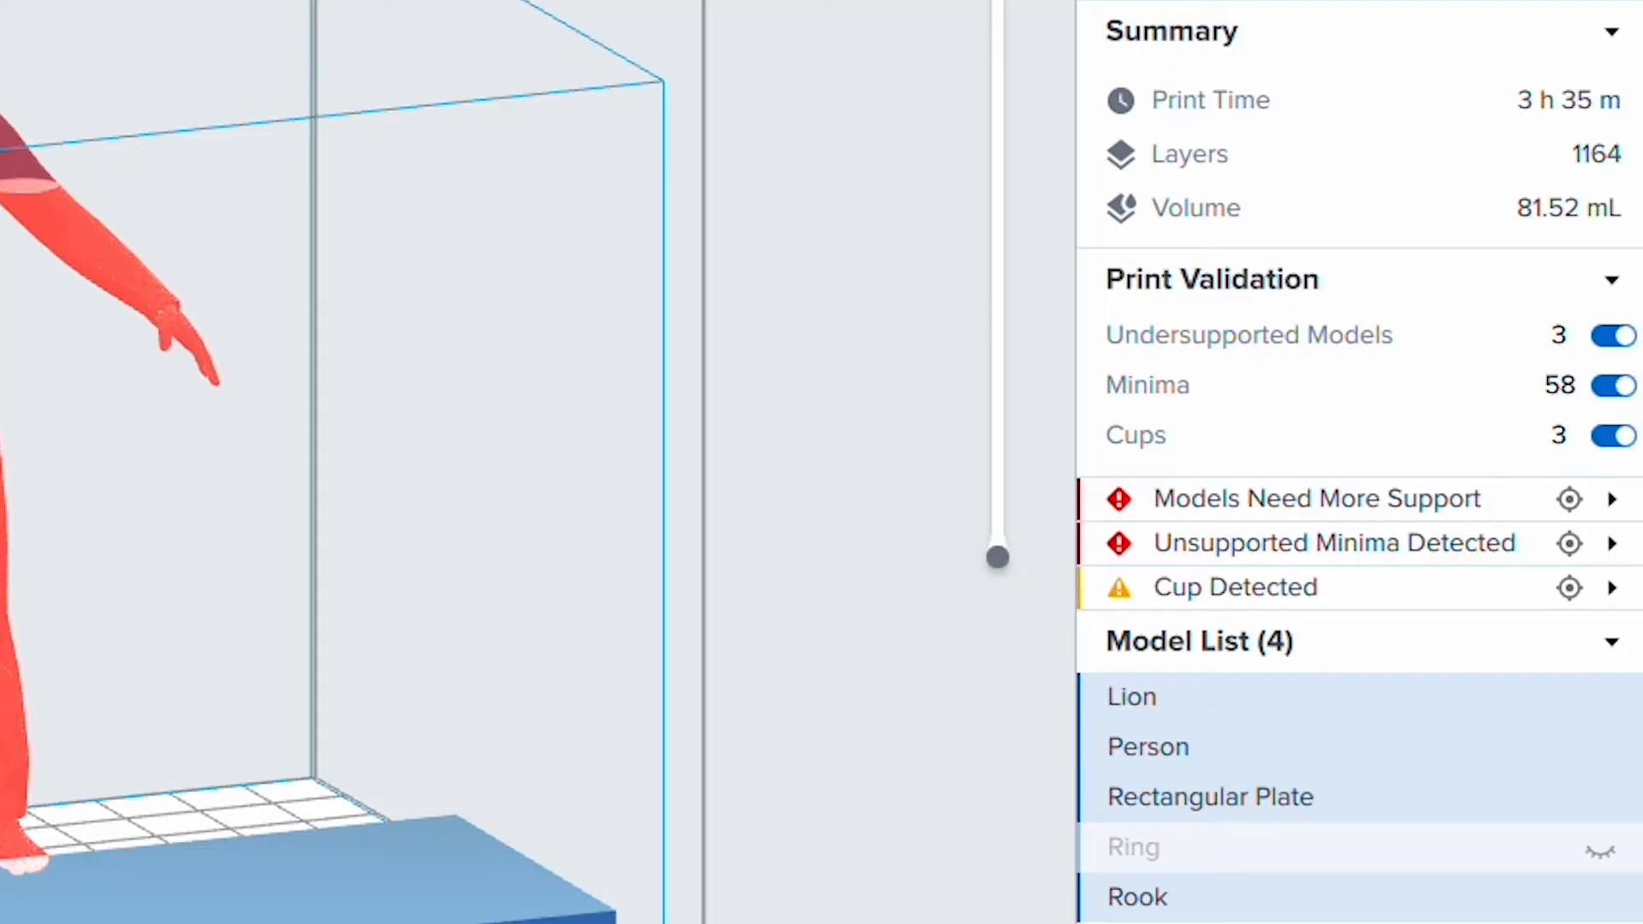
Read the details of the Models Need More Support warning and examine the red undersupported regions on the models.
{"action": "left_click", "coordinate": [1618, 503]}
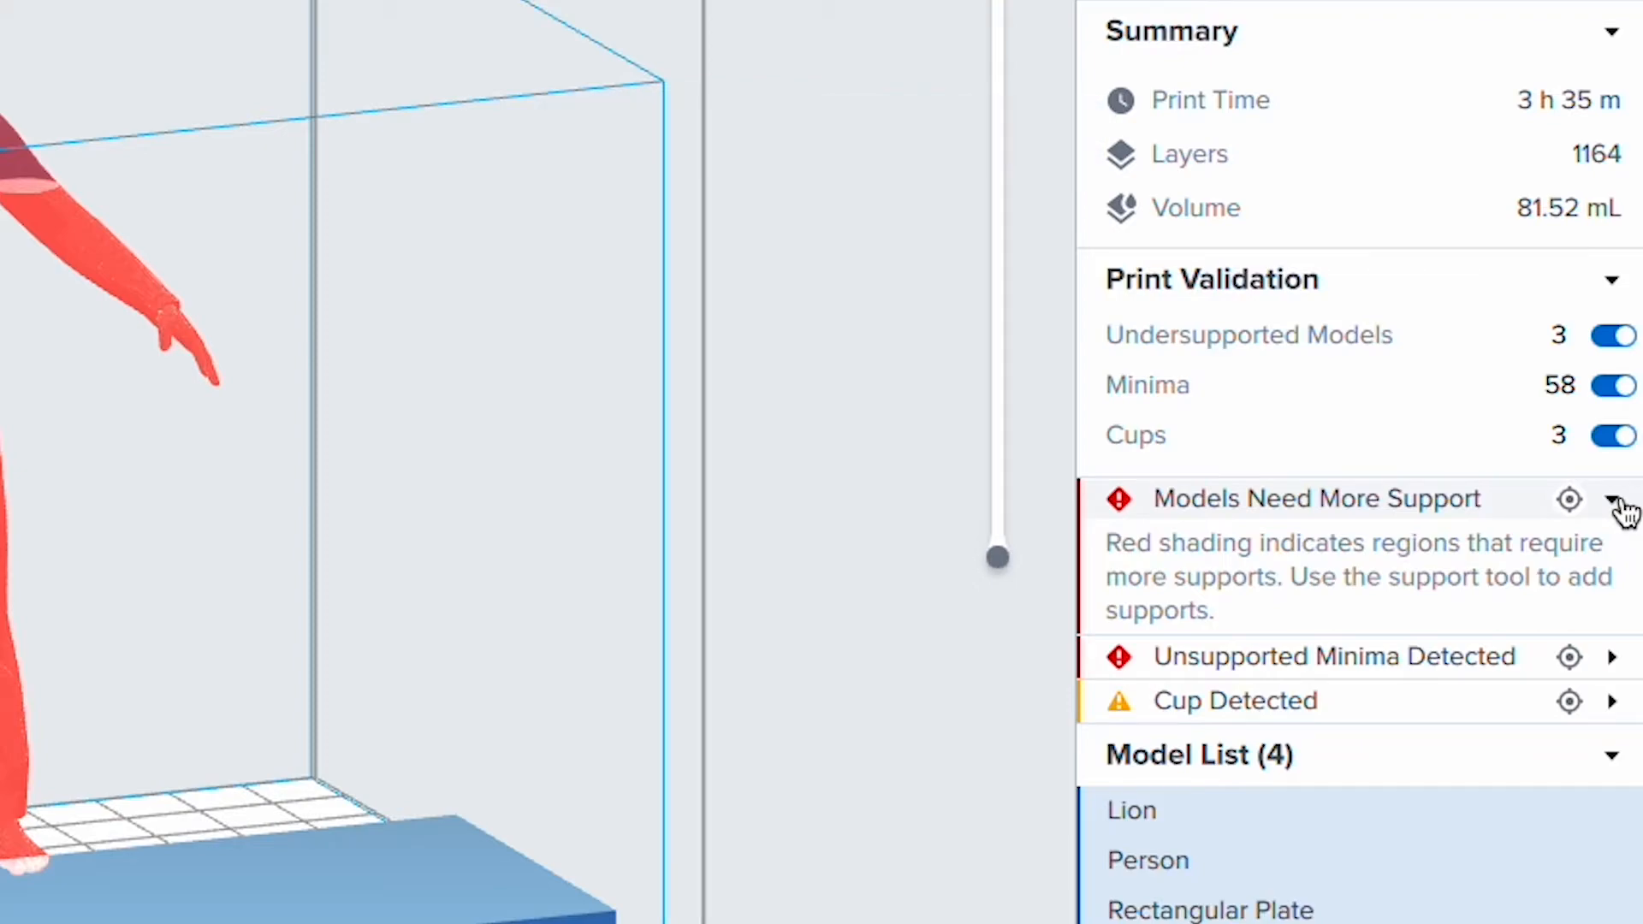
{"action": "left_click", "coordinate": [1617, 503]}
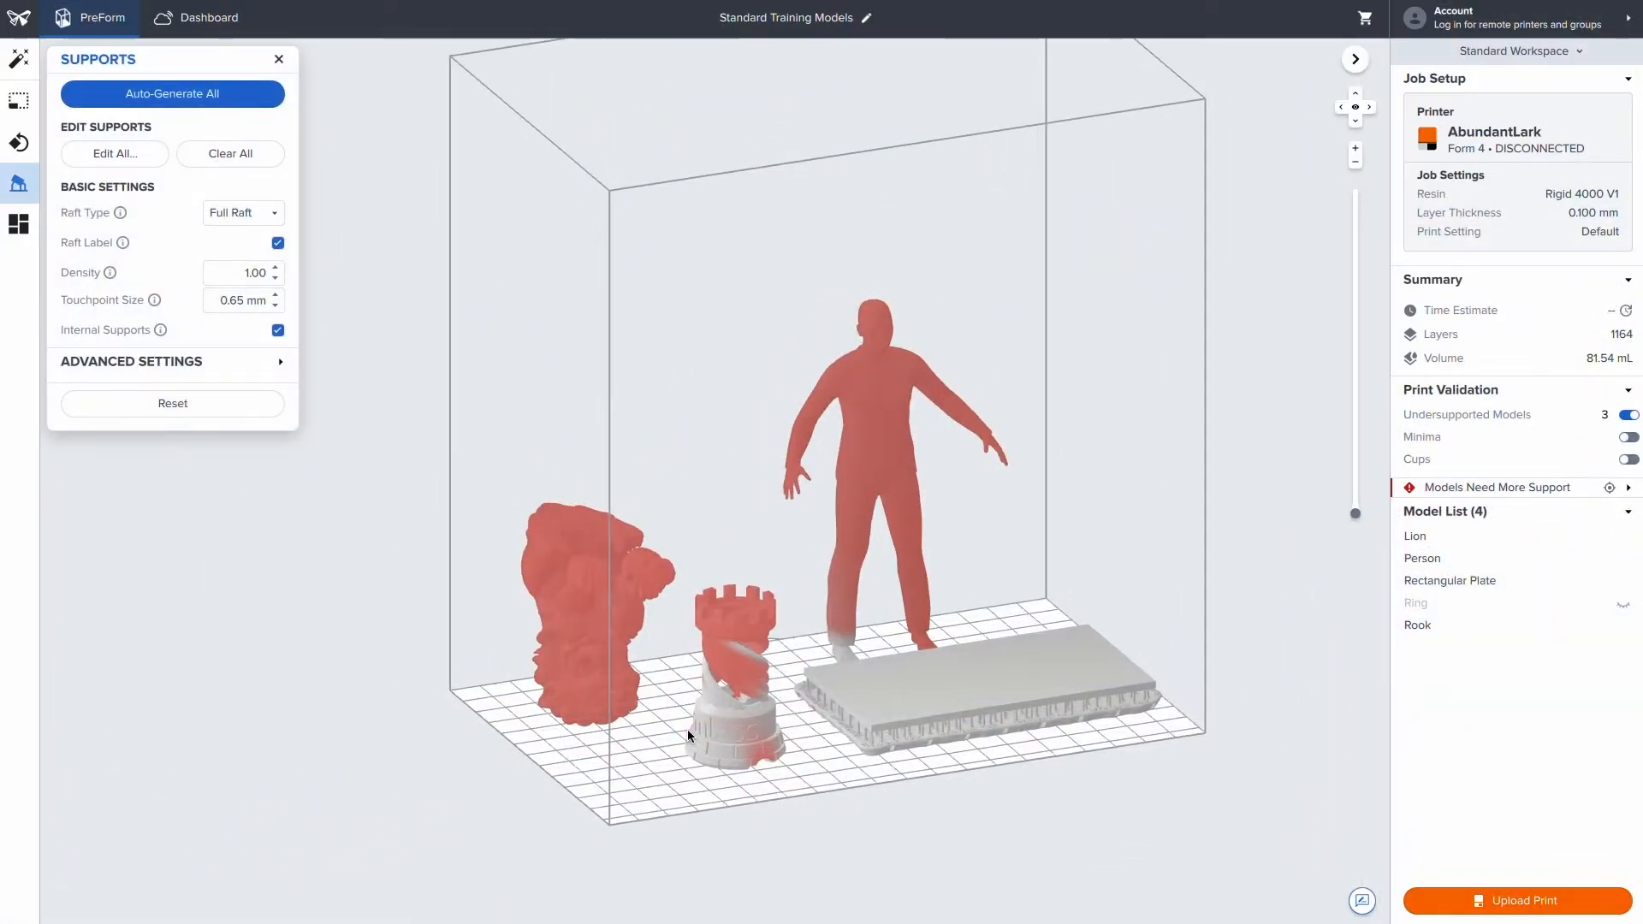
{"action": "scroll", "coordinate": [686, 729], "scroll_direction": "up", "scroll_amount": 3}
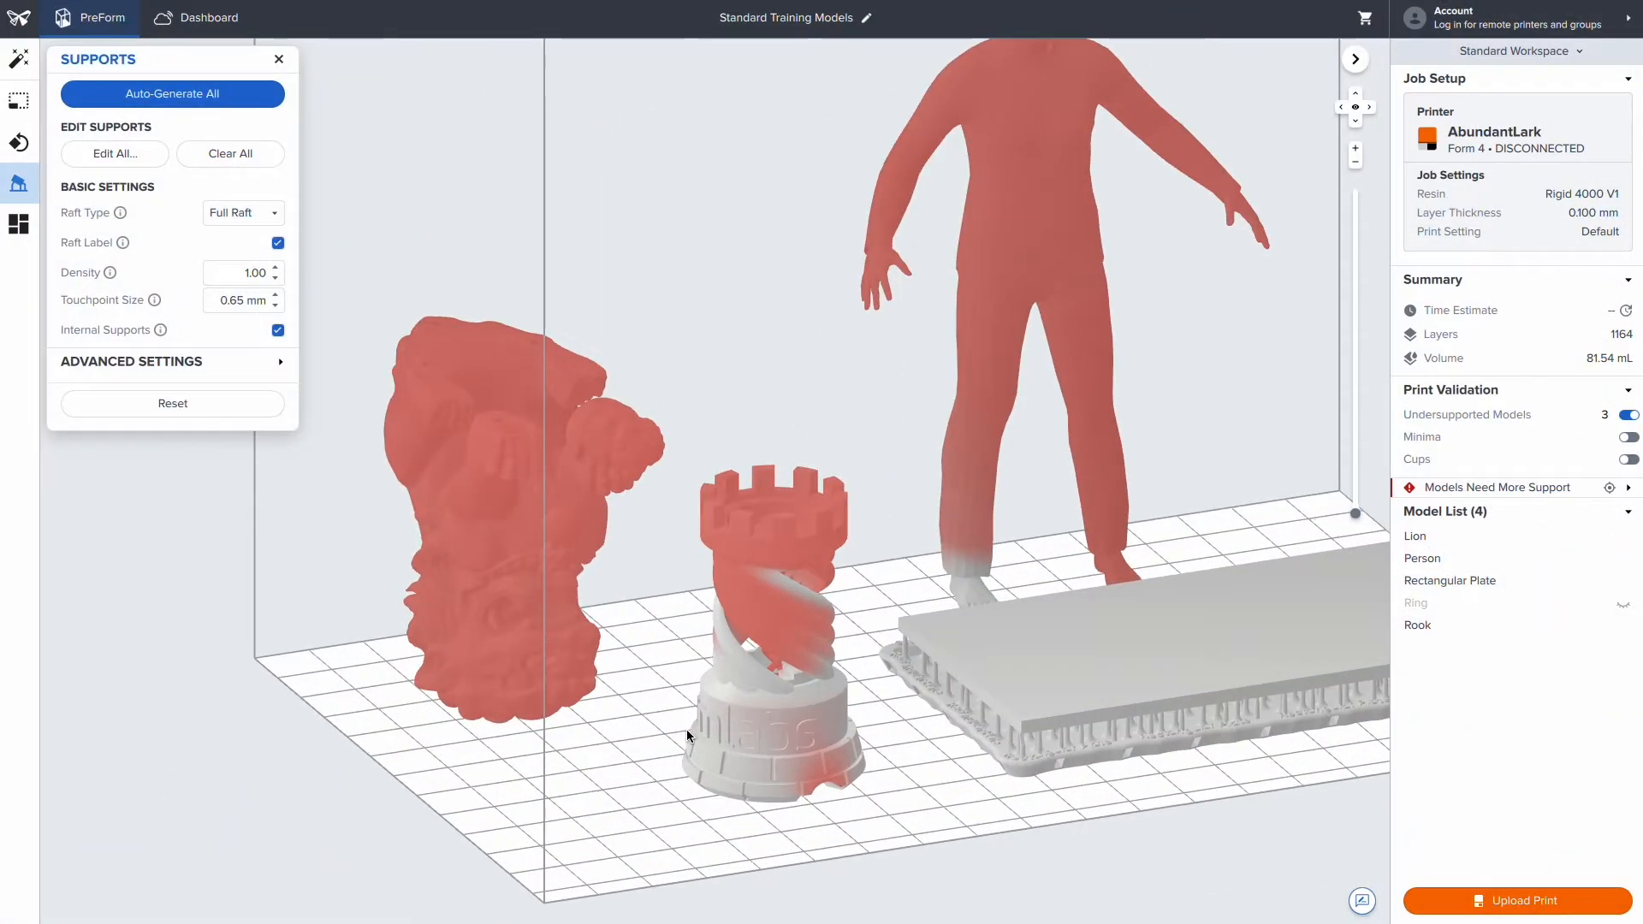
{"action": "scroll", "coordinate": [686, 729], "scroll_direction": "up", "scroll_amount": 2}
{"action": "scroll", "coordinate": [652, 819], "scroll_direction": "down", "scroll_amount": 3}
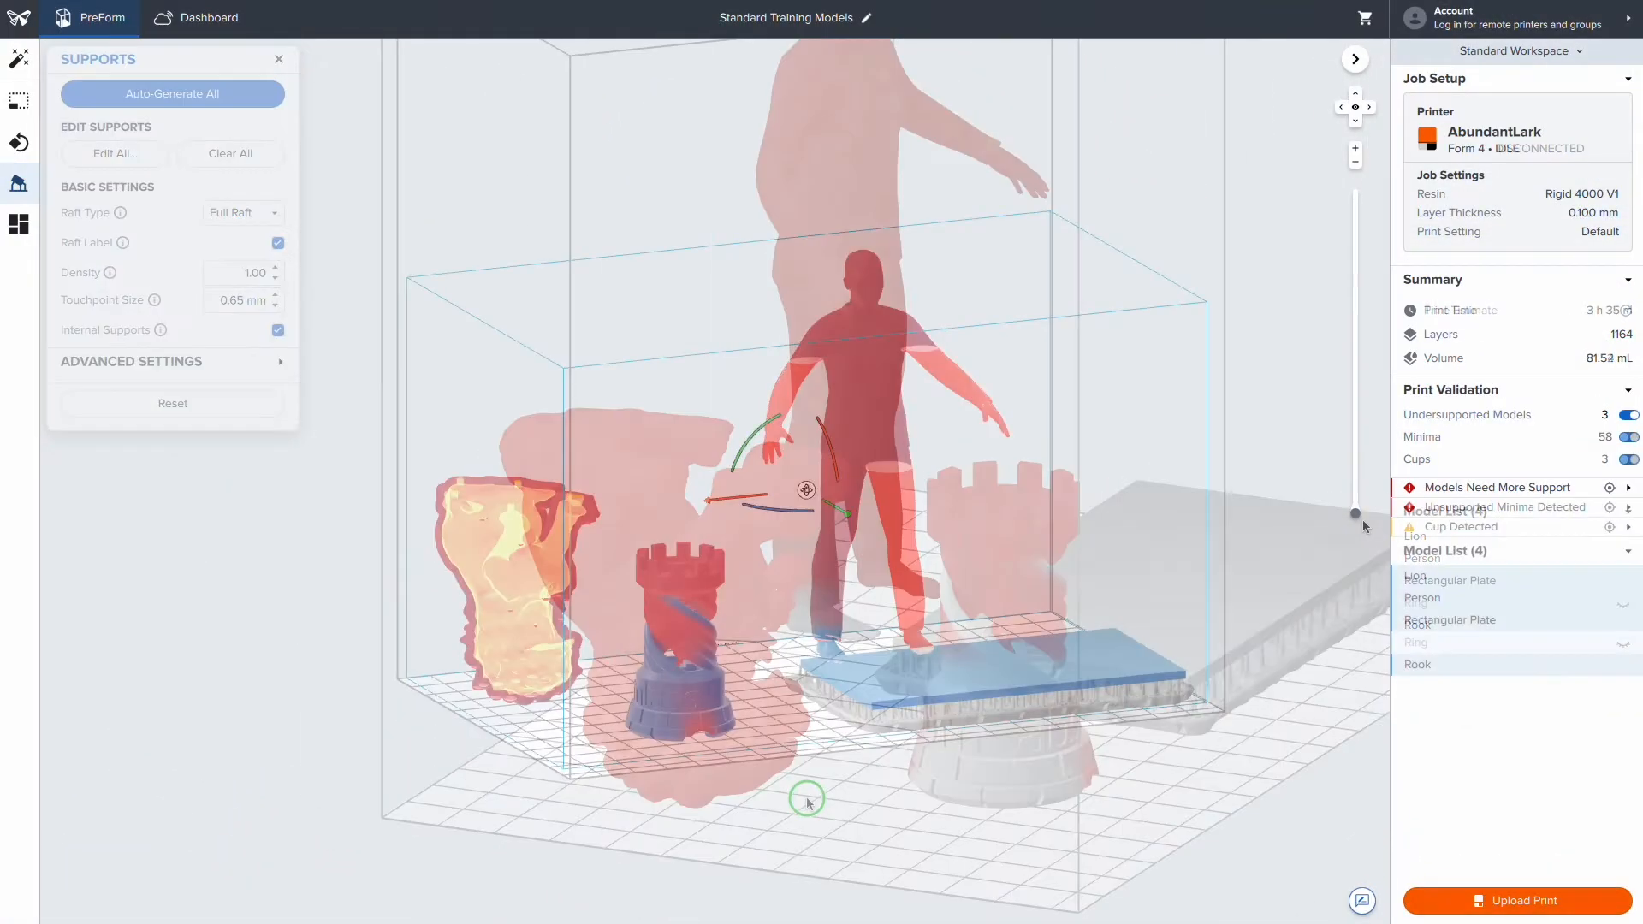
{"action": "left_click_drag", "start_coordinate": [1356, 497], "coordinate": [1340, 171]}
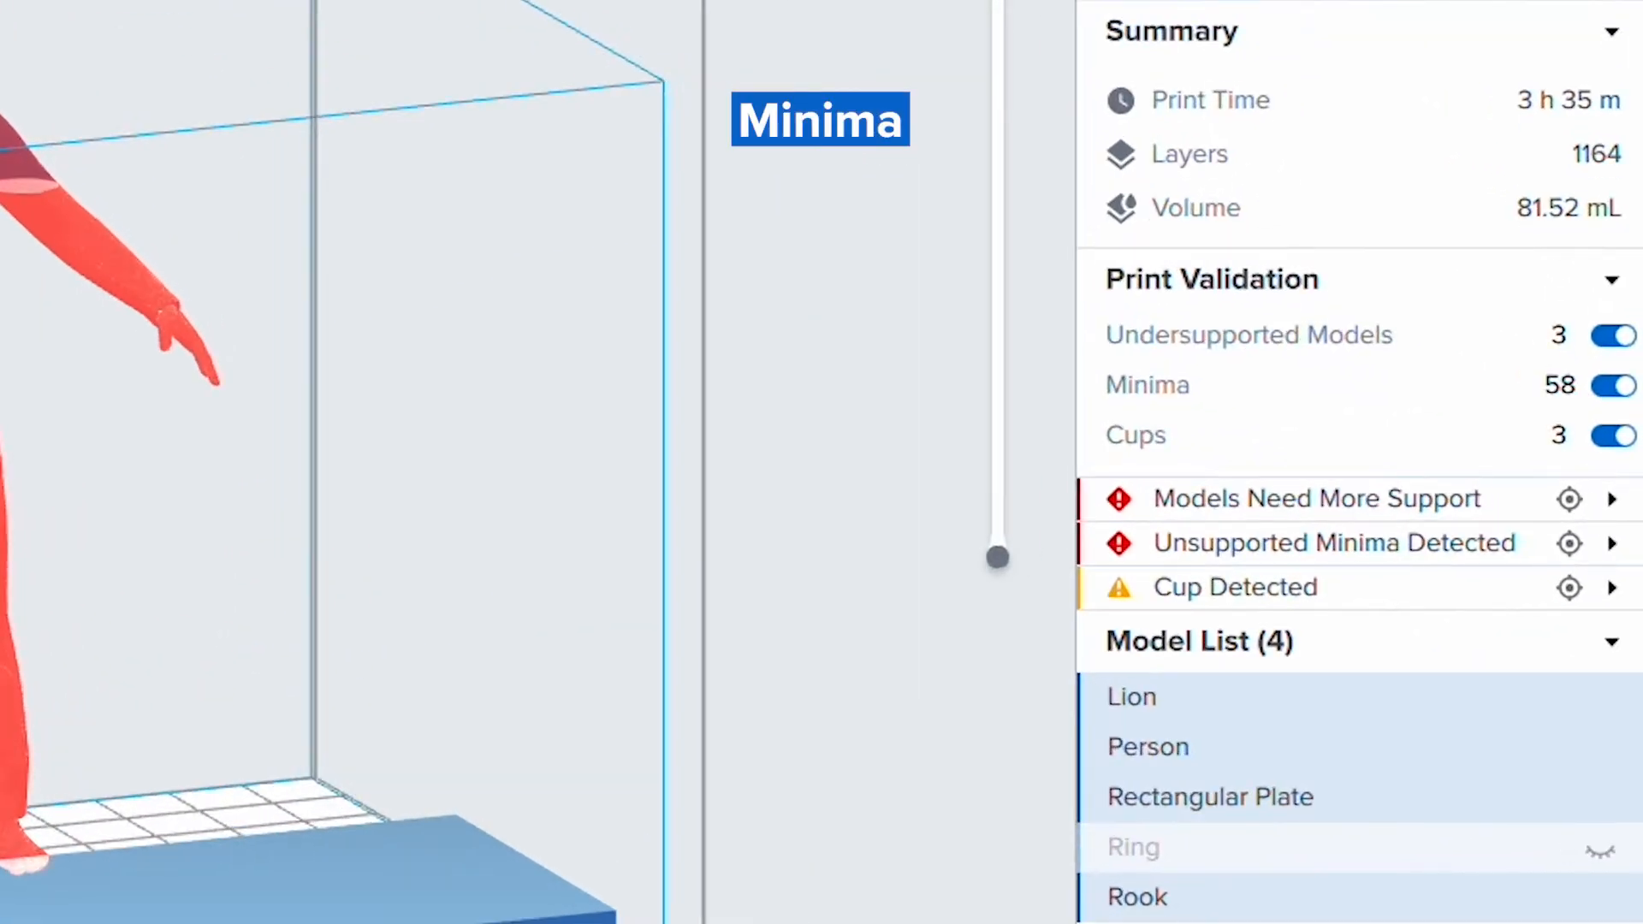
Read the Unsupported Minima Detected warning and inspect the person's leg up close with the model sliced at layer 706.
{"action": "left_click", "coordinate": [1612, 547]}
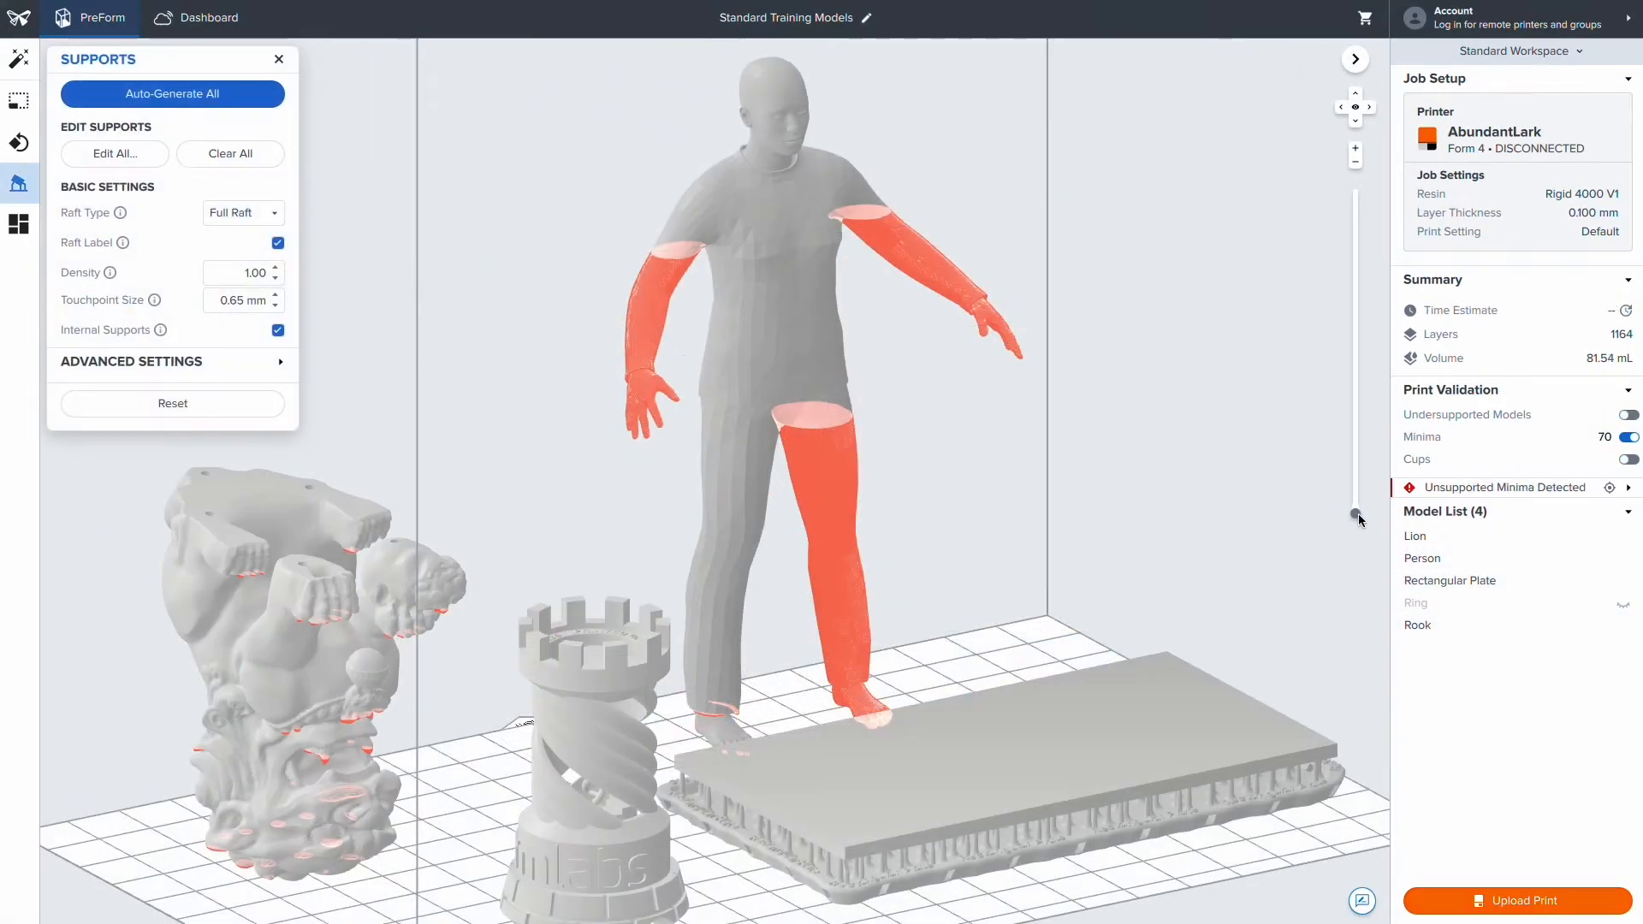
{"action": "left_click_drag", "start_coordinate": [1358, 514], "coordinate": [1361, 311]}
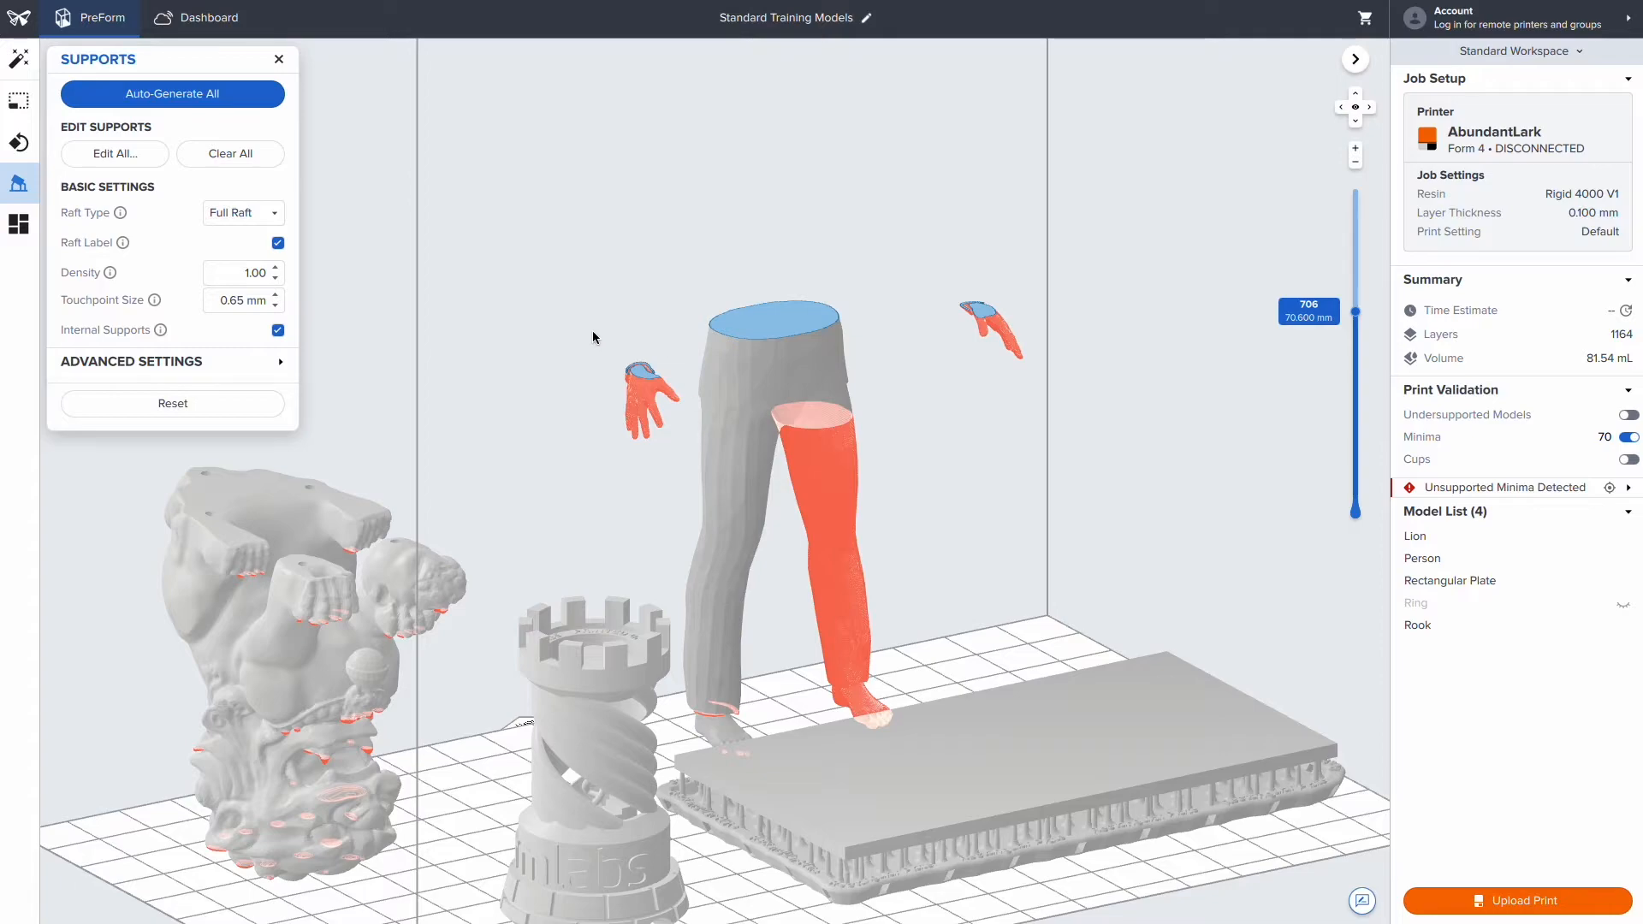
{"action": "scroll", "coordinate": [789, 435], "scroll_direction": "up", "scroll_amount": 1}
{"action": "scroll", "coordinate": [865, 491], "scroll_direction": "up", "scroll_amount": 10}
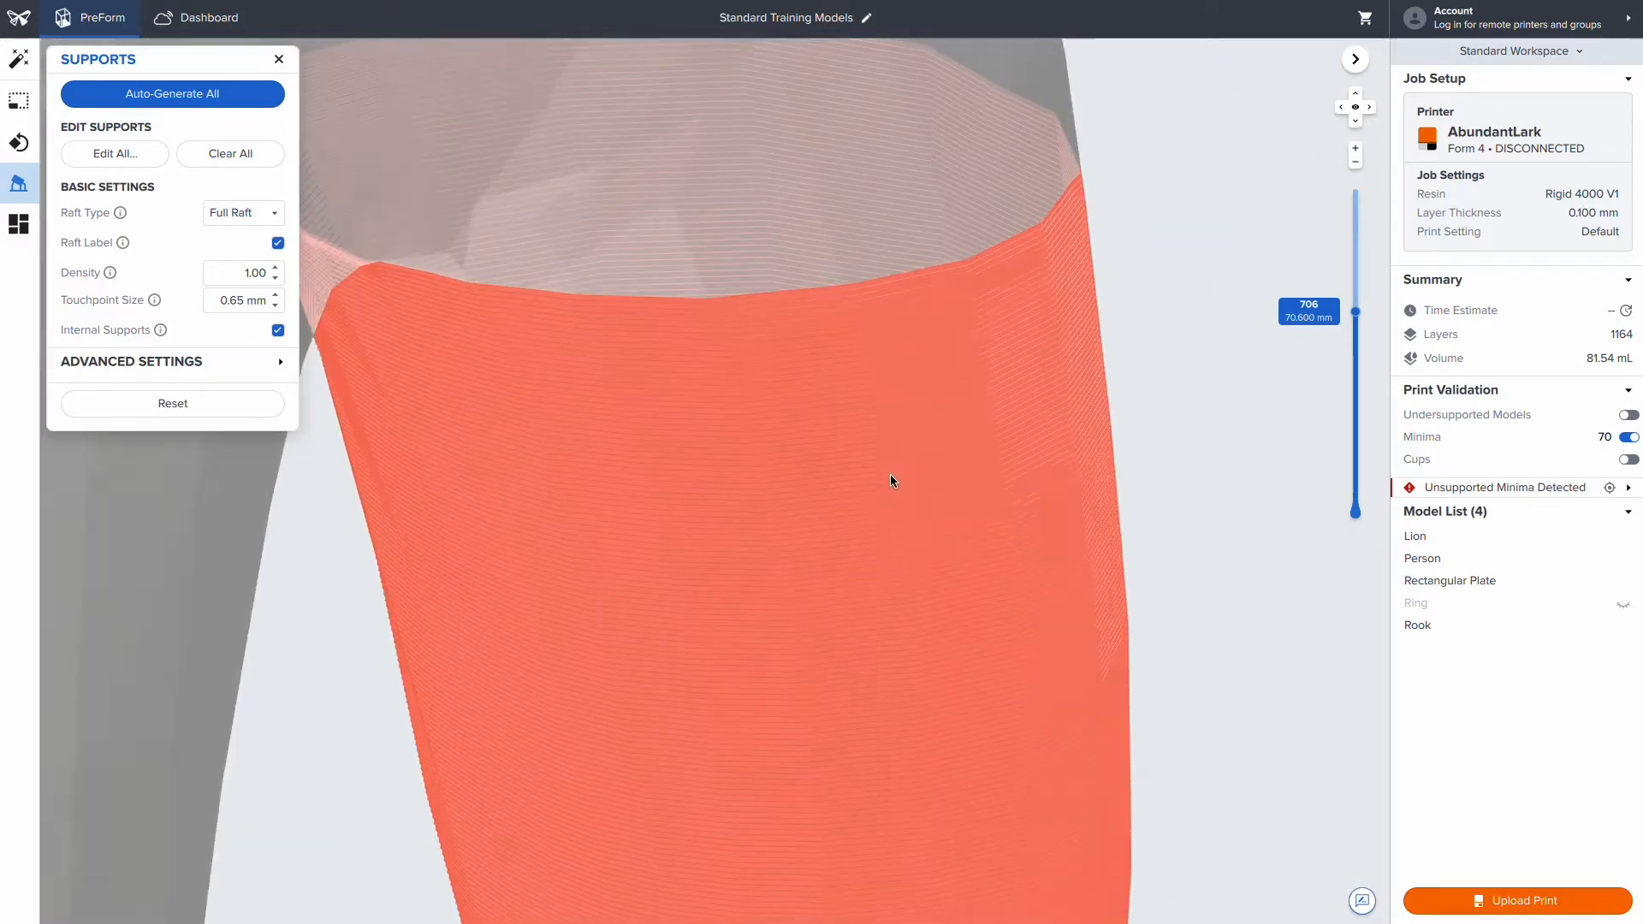
{"action": "middle_click_drag", "start_coordinate": [890, 474], "coordinate": [960, 770]}
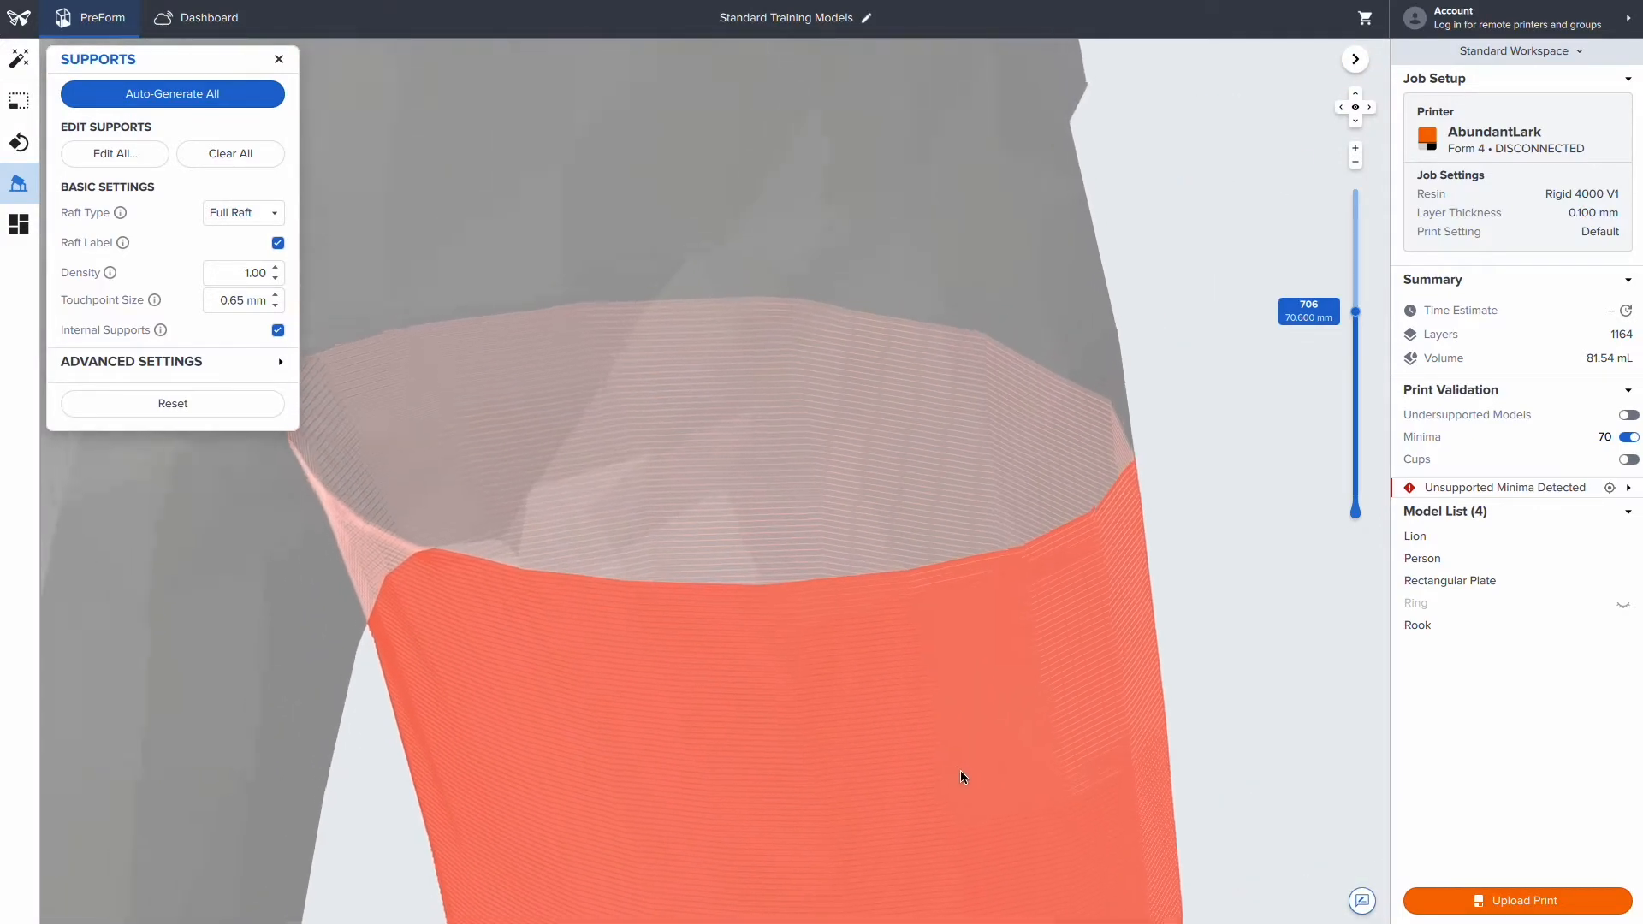
{"action": "scroll", "coordinate": [966, 473], "scroll_direction": "up", "scroll_amount": 5}
{"action": "middle_click_drag", "start_coordinate": [968, 478], "coordinate": [1077, 579]}
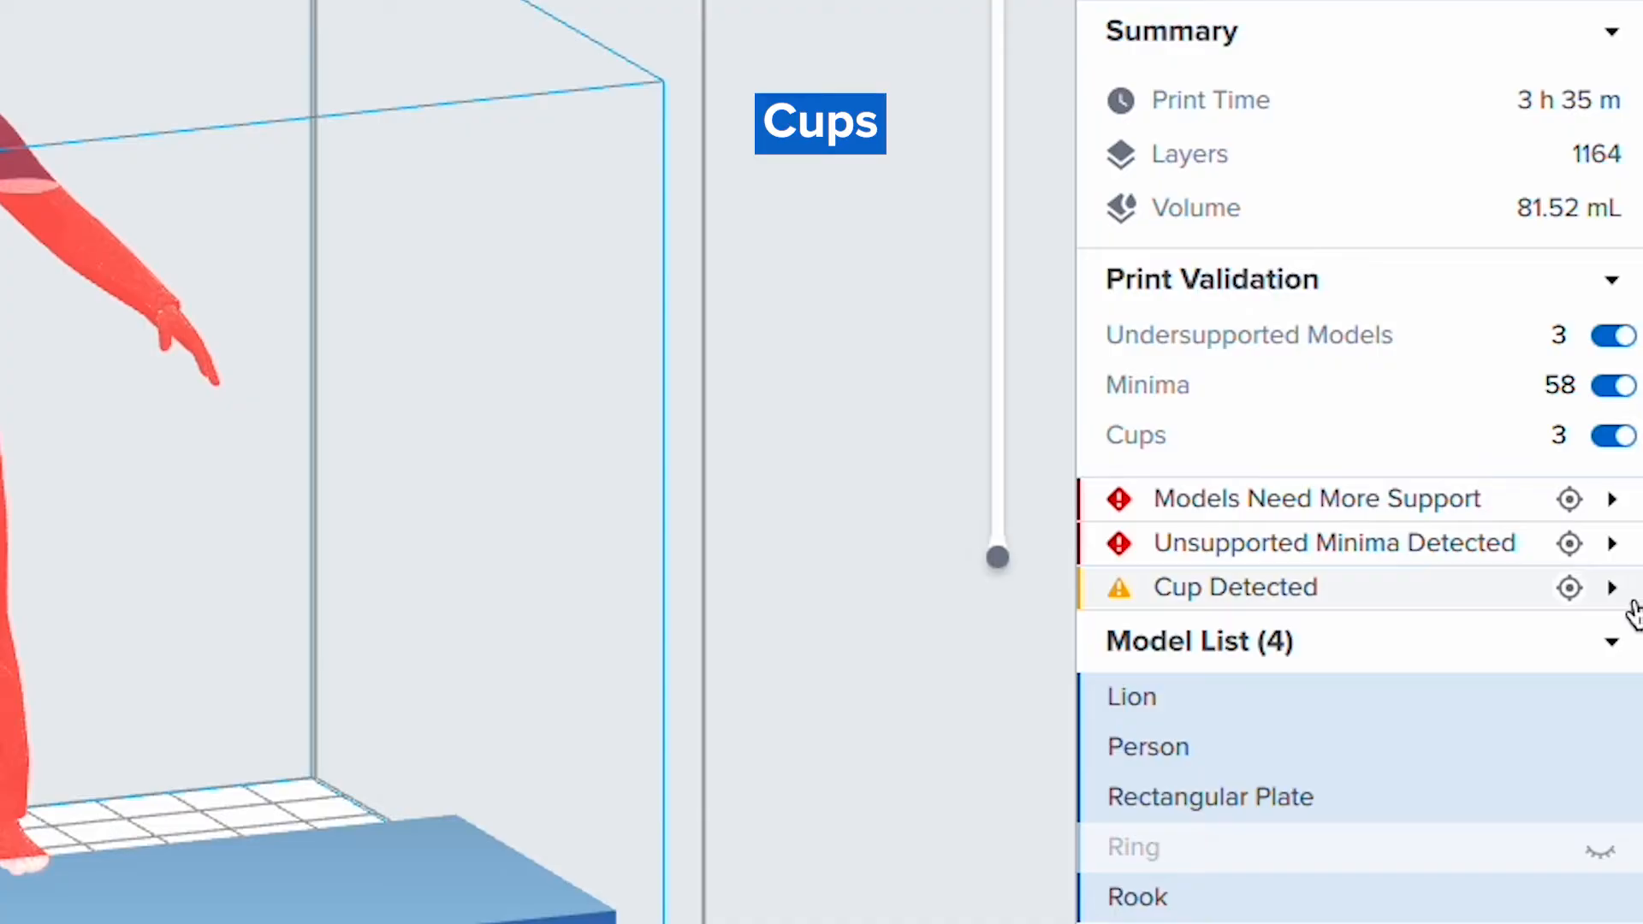
Read the Cup Detected warning and examine the highlighted cupped regions inside the lion.
{"action": "left_click", "coordinate": [1635, 603]}
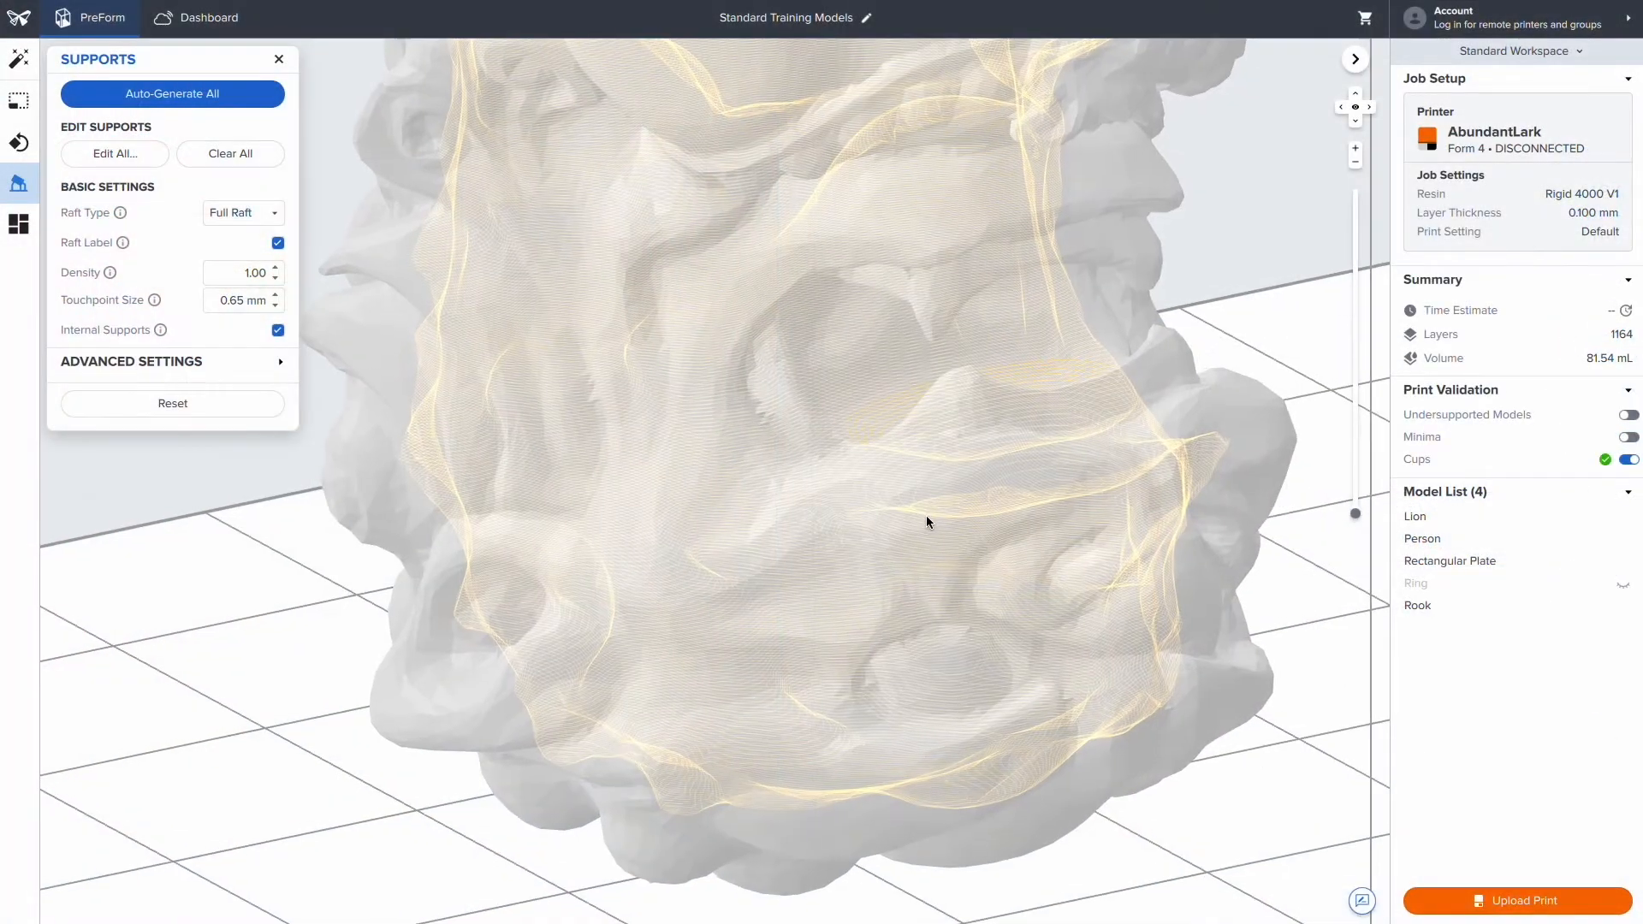
{"action": "scroll", "coordinate": [929, 524], "scroll_direction": "down", "scroll_amount": 3}
{"action": "middle_click_drag", "start_coordinate": [916, 490], "coordinate": [736, 659]}
{"action": "scroll", "coordinate": [835, 601], "scroll_direction": "down", "scroll_amount": 8}
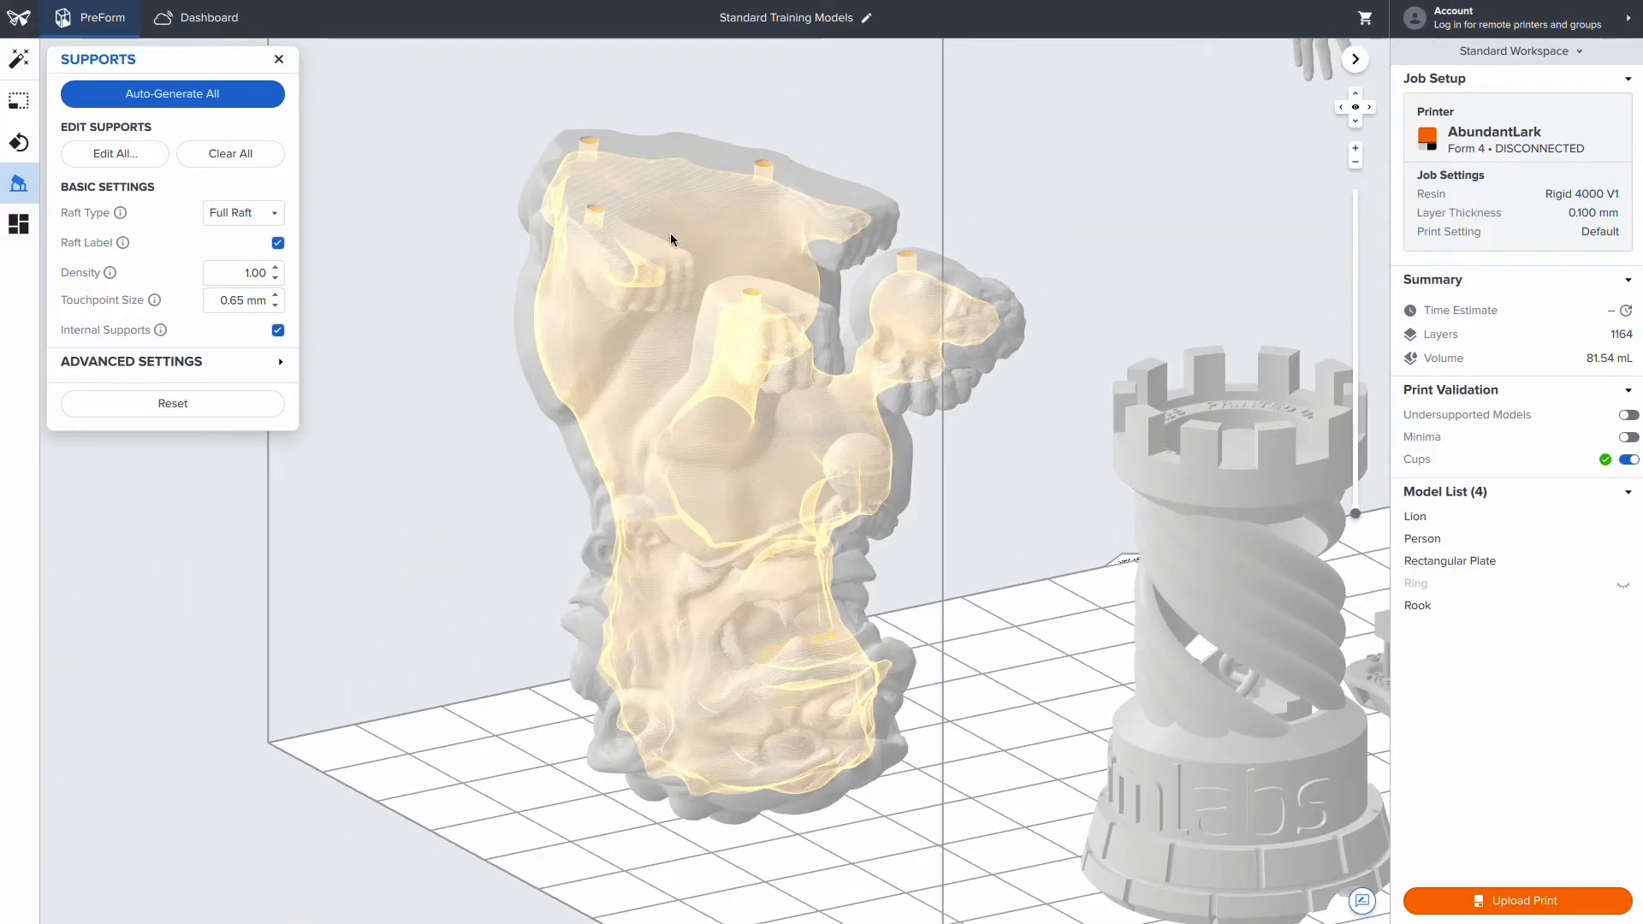
Rotate the lion so its head points up and its base is tilted toward the build platform.
{"action": "left_click", "coordinate": [838, 498]}
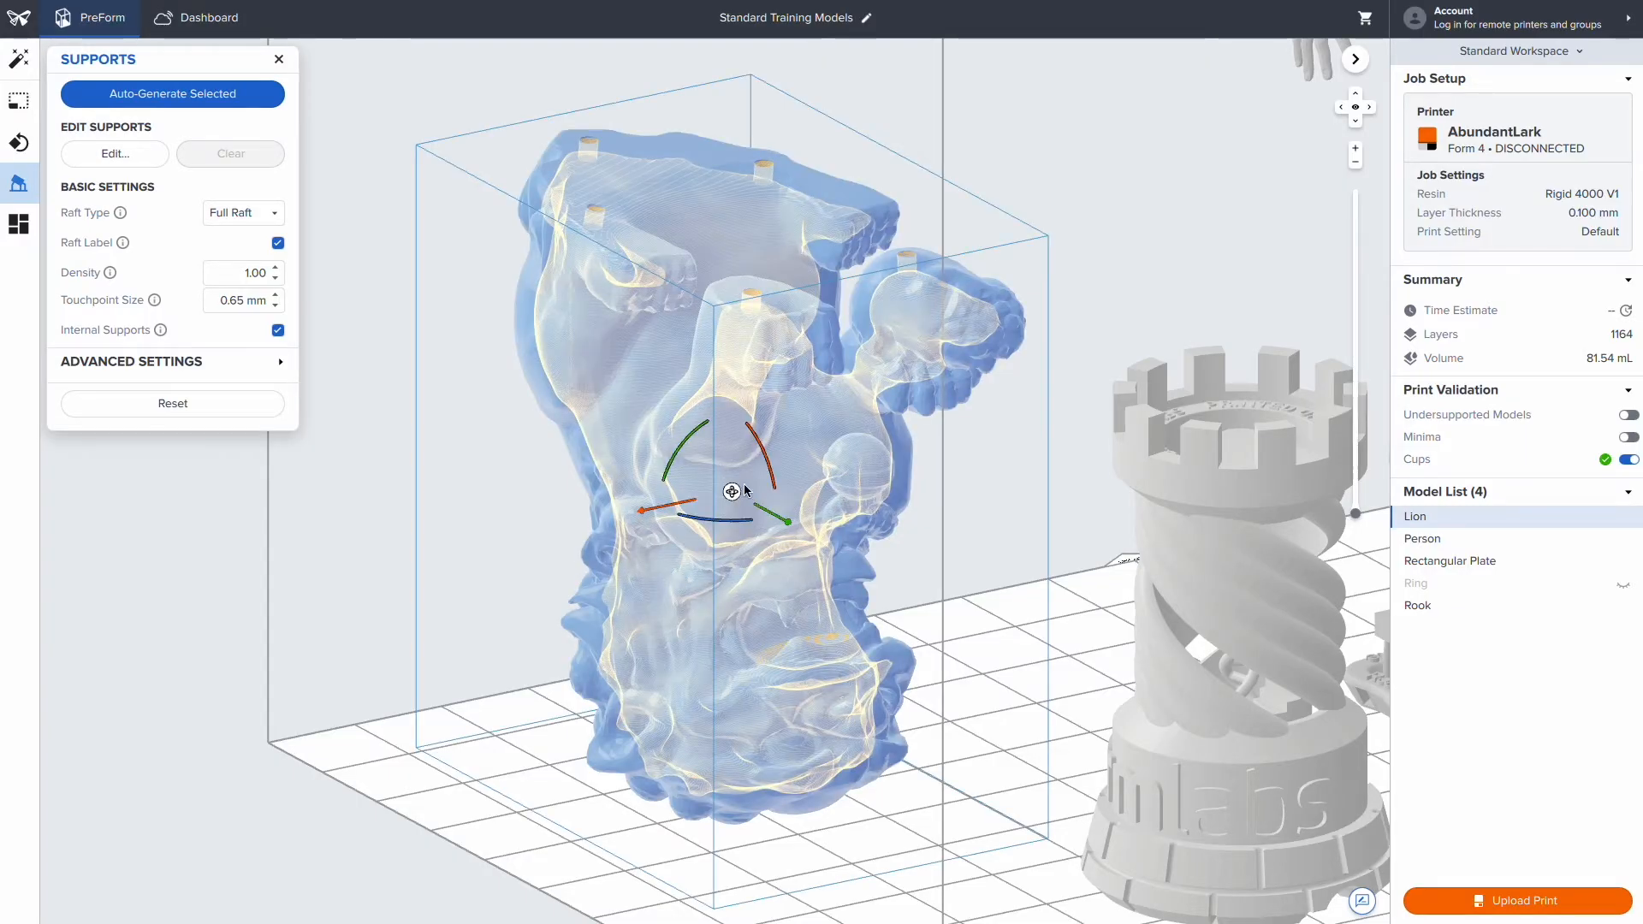
{"action": "left_click_drag", "start_coordinate": [698, 462], "coordinate": [793, 825]}
{"action": "scroll", "coordinate": [758, 738], "scroll_direction": "up", "scroll_amount": 3}
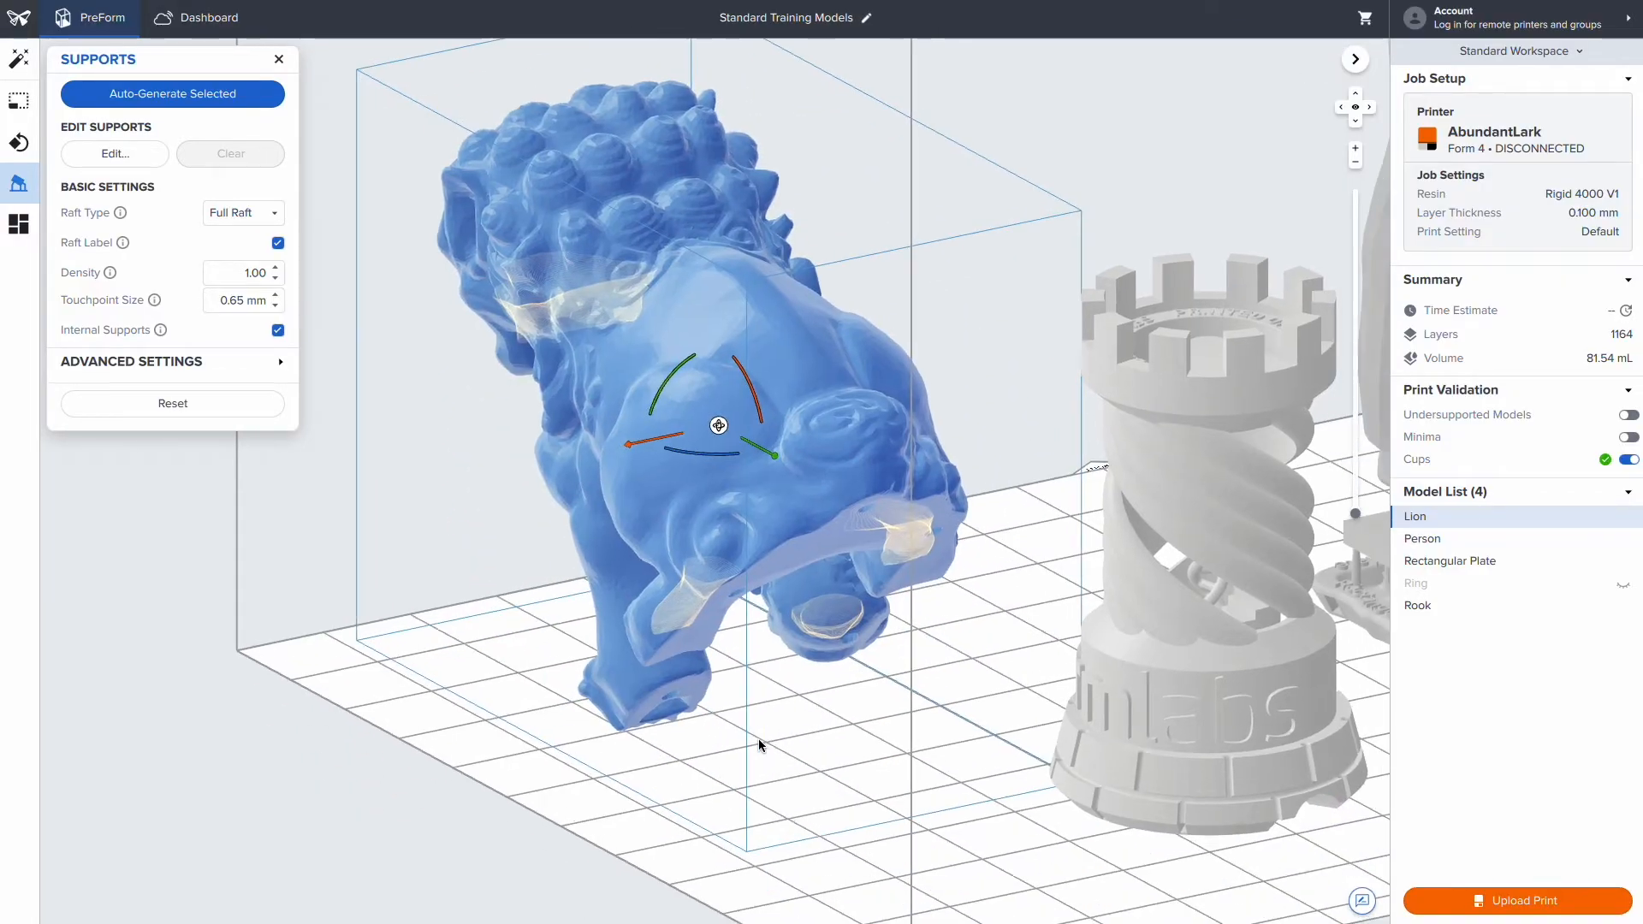
{"action": "right_click_drag", "start_coordinate": [774, 732], "coordinate": [785, 348]}
{"action": "left_click_drag", "start_coordinate": [751, 366], "coordinate": [754, 383]}
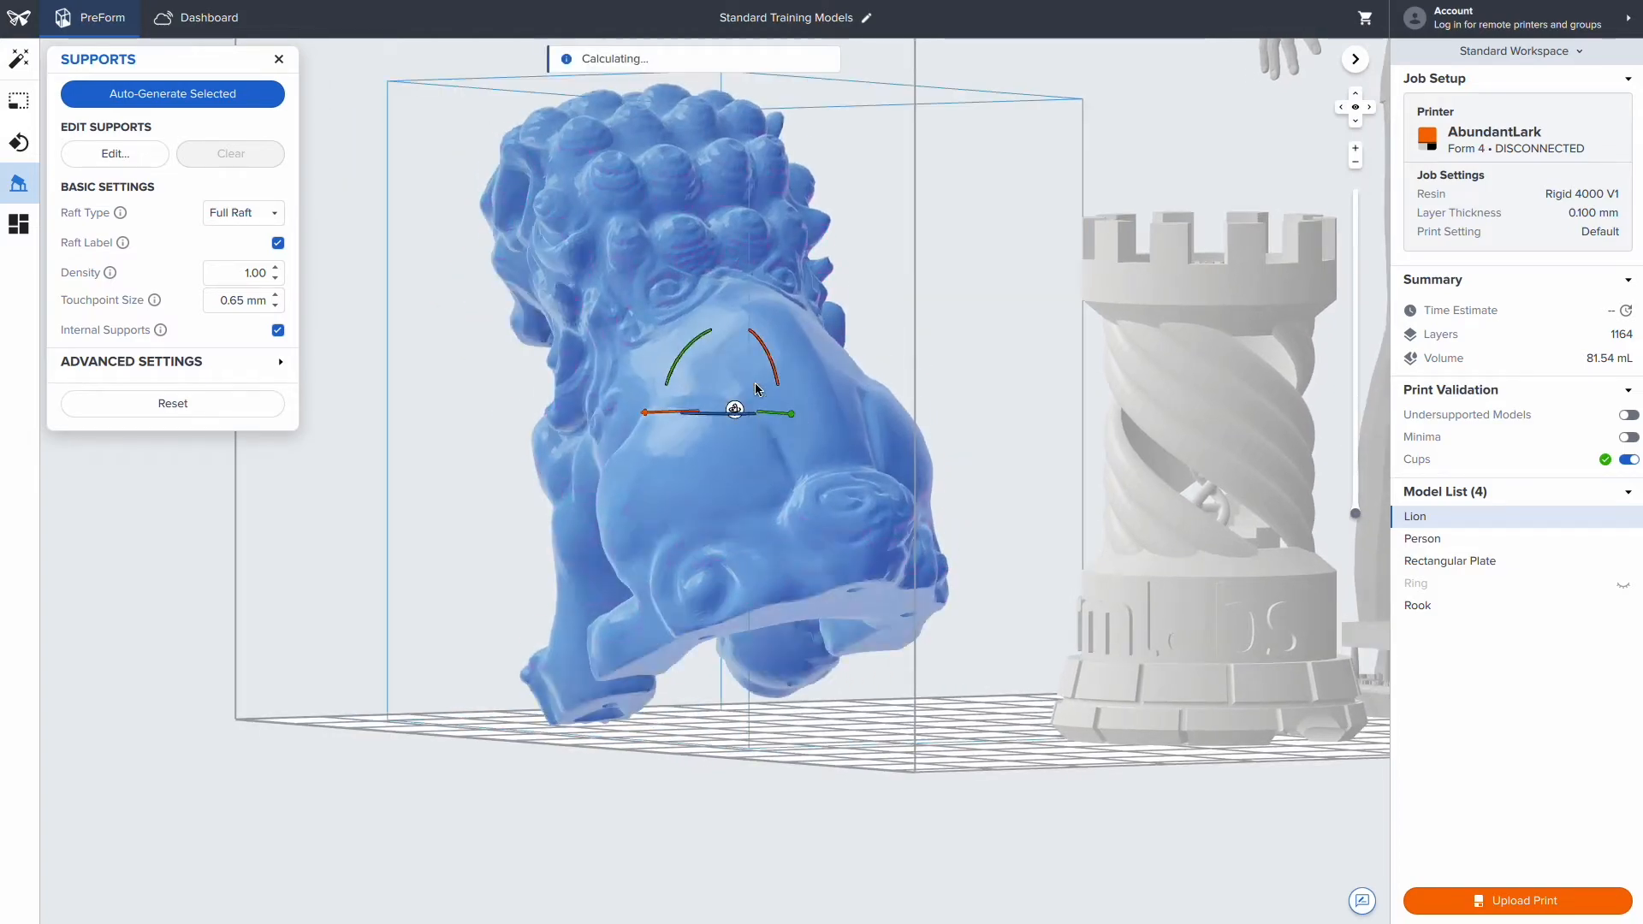
{"action": "right_click_drag", "start_coordinate": [787, 700], "coordinate": [788, 722]}
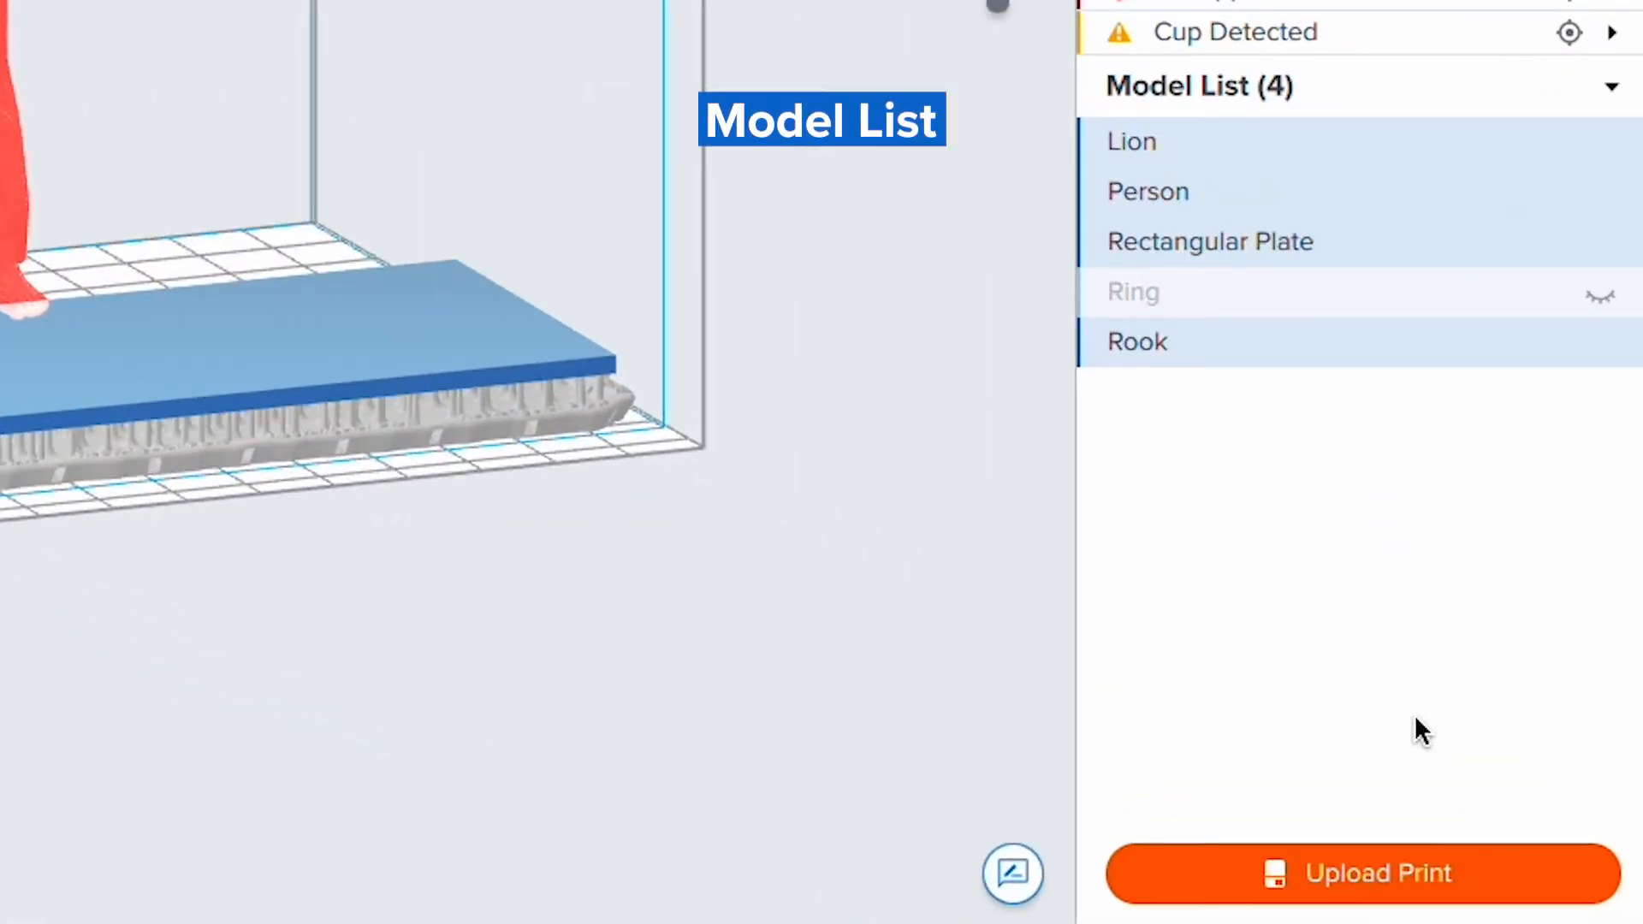
Deselect all models and select individual ones from the model list, including the Lion and the Rectangular Plate.
{"action": "left_click", "coordinate": [991, 584]}
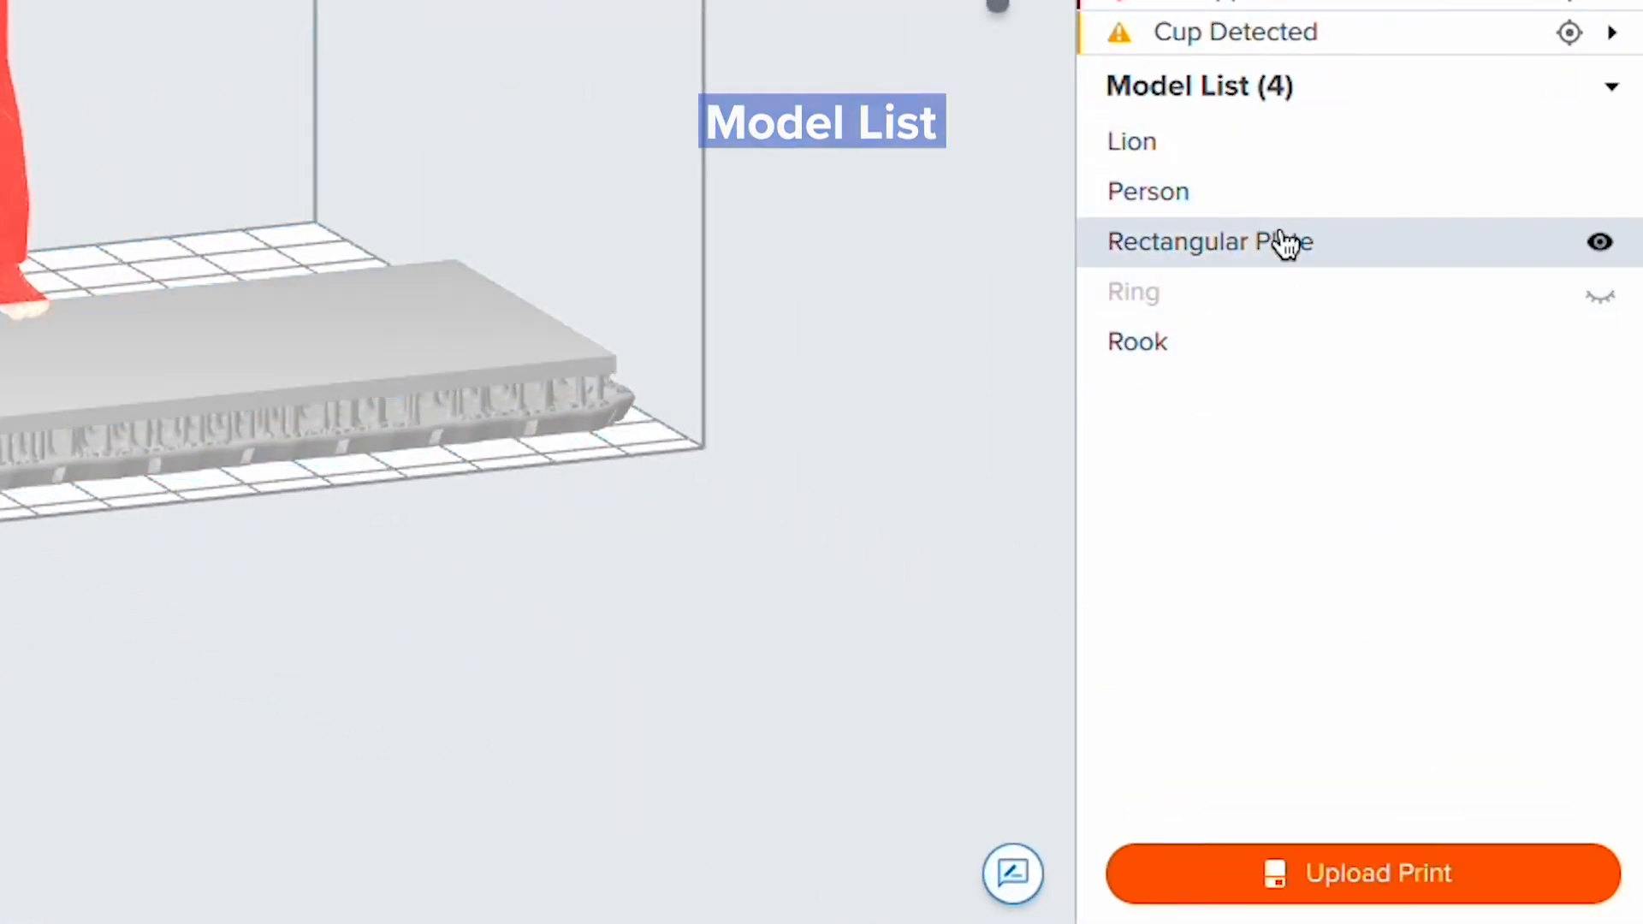
{"action": "left_click", "coordinate": [1163, 143]}
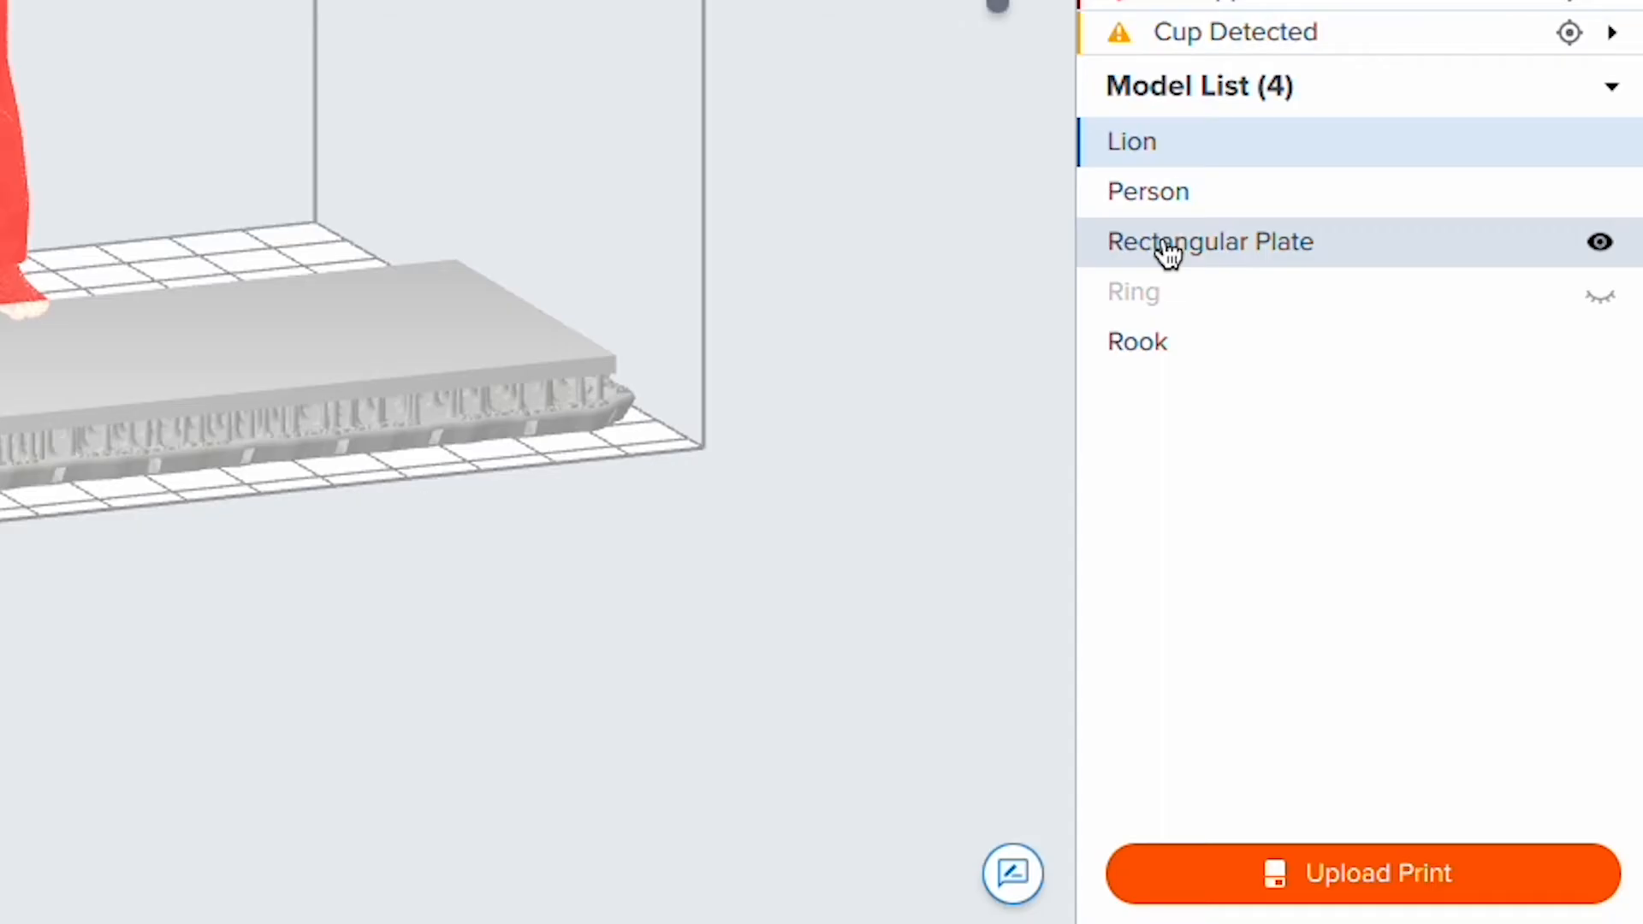
{"action": "left_click", "coordinate": [1168, 245]}
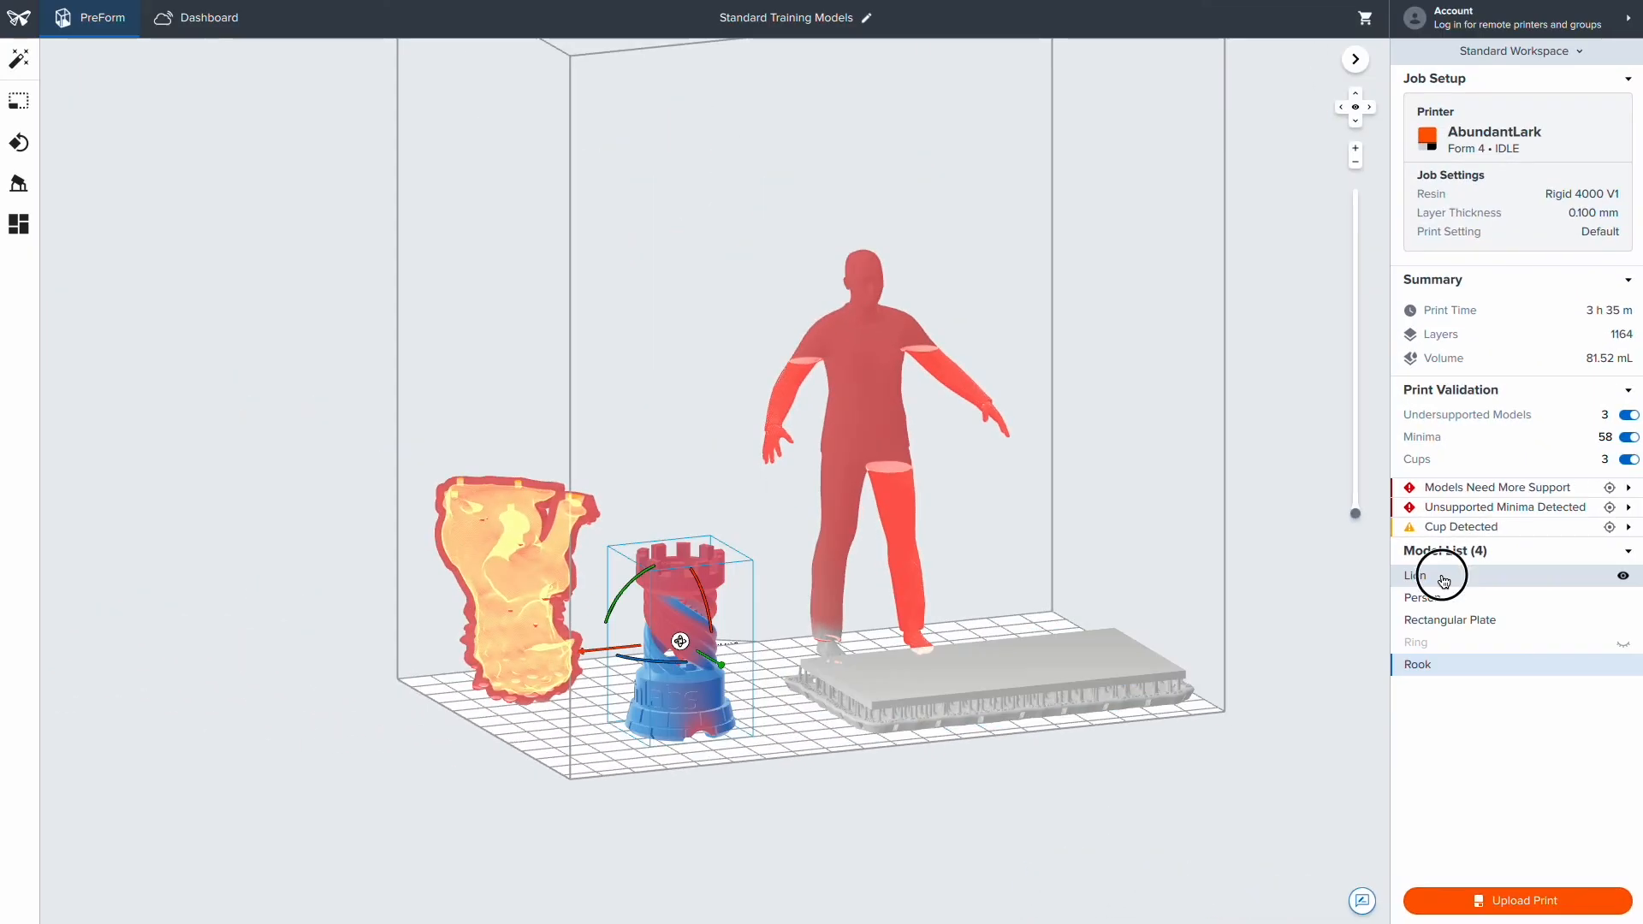
{"action": "left_click", "coordinate": [1444, 582]}
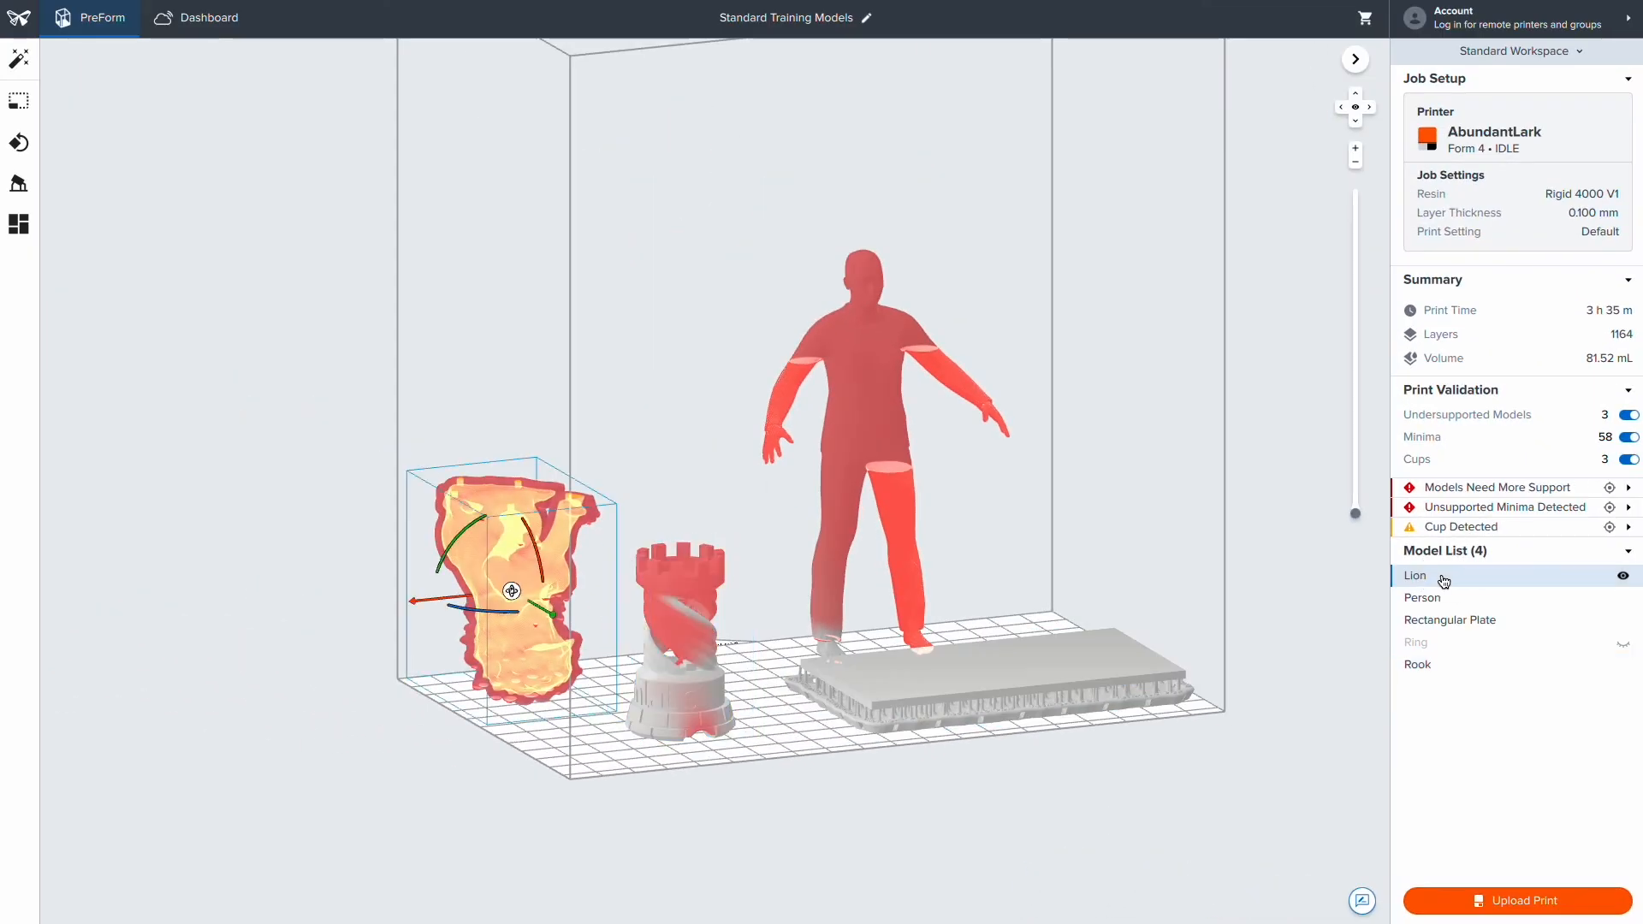
Hide the Rectangular Plate and show it again, and open the context options for the Rook.
{"action": "left_click", "coordinate": [1445, 618]}
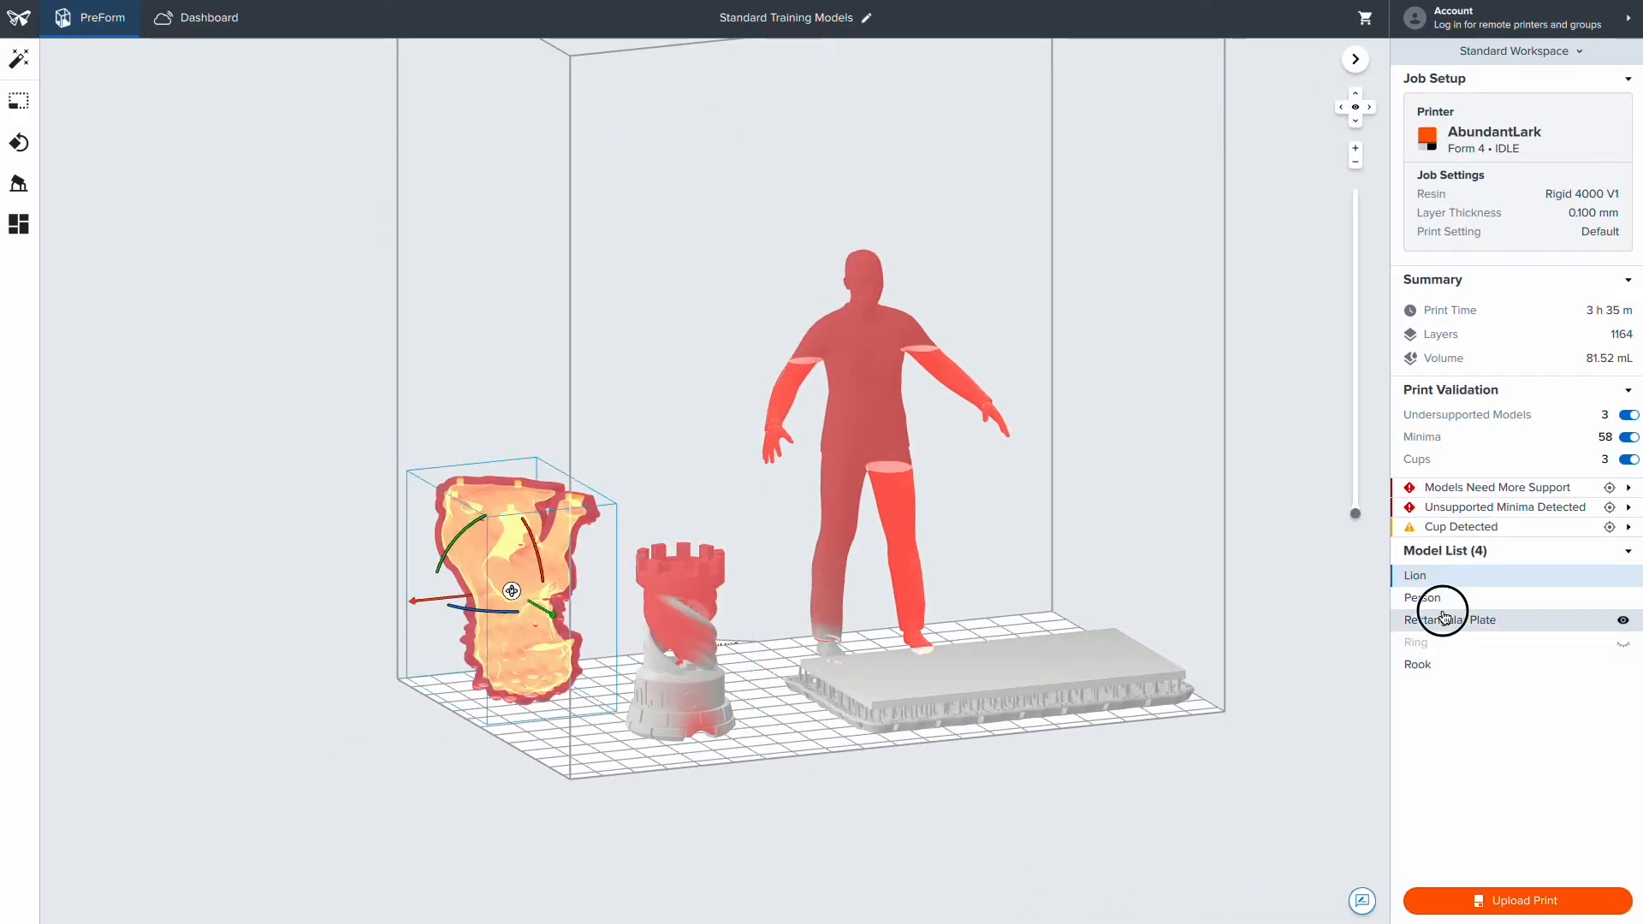
{"action": "left_click", "coordinate": [1623, 623]}
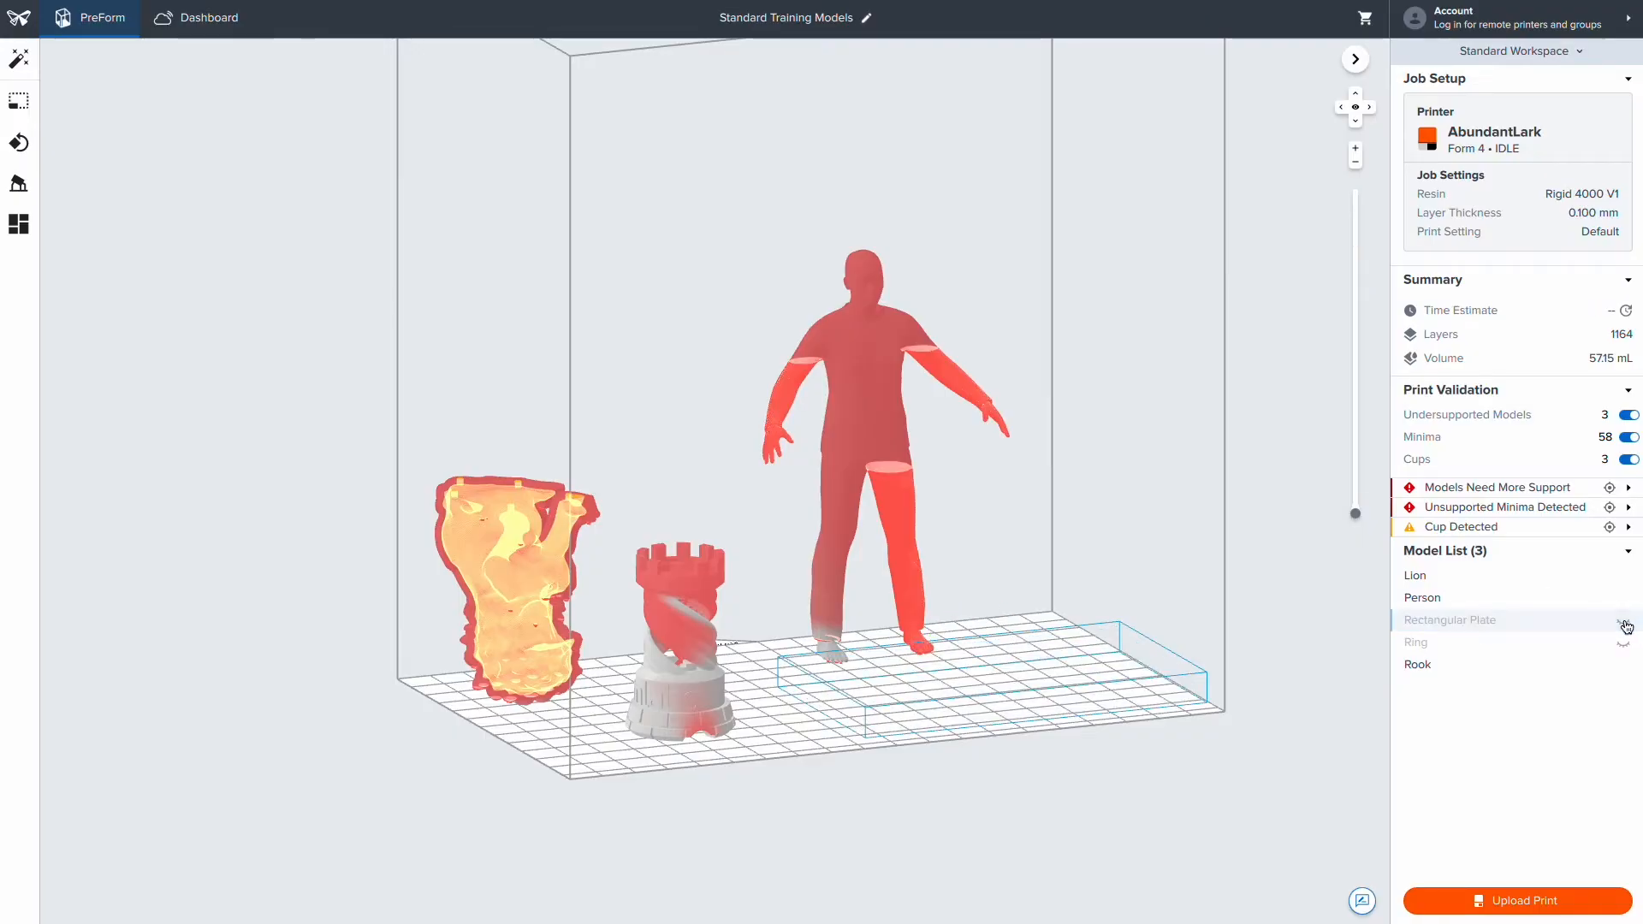
{"action": "left_click", "coordinate": [1625, 624]}
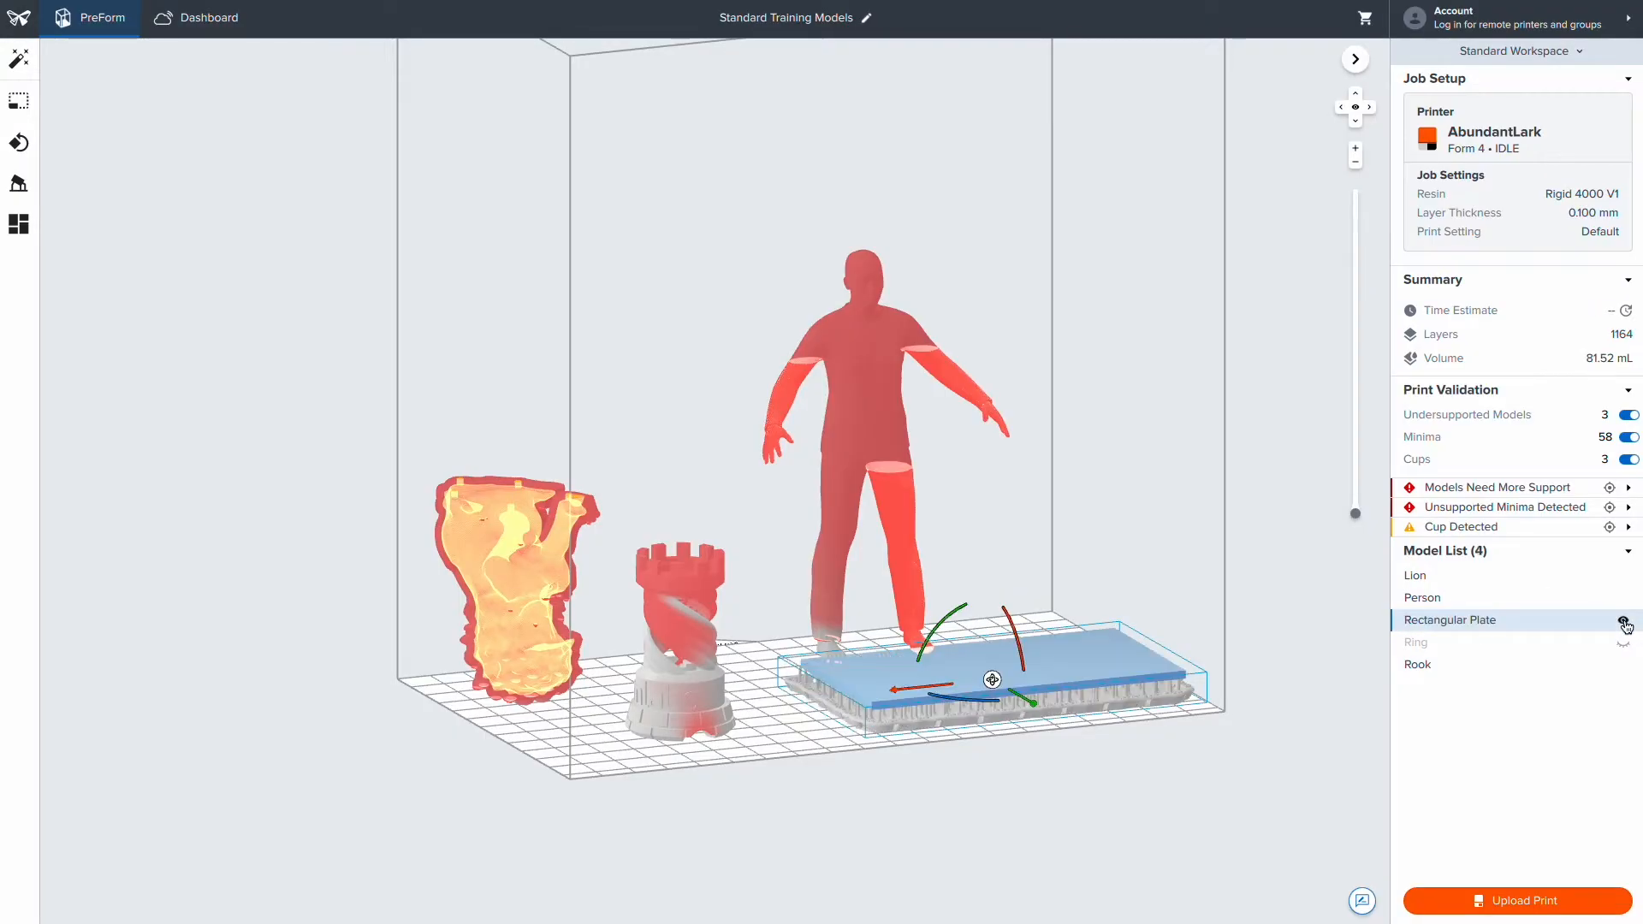
{"action": "right_click", "coordinate": [1497, 672]}
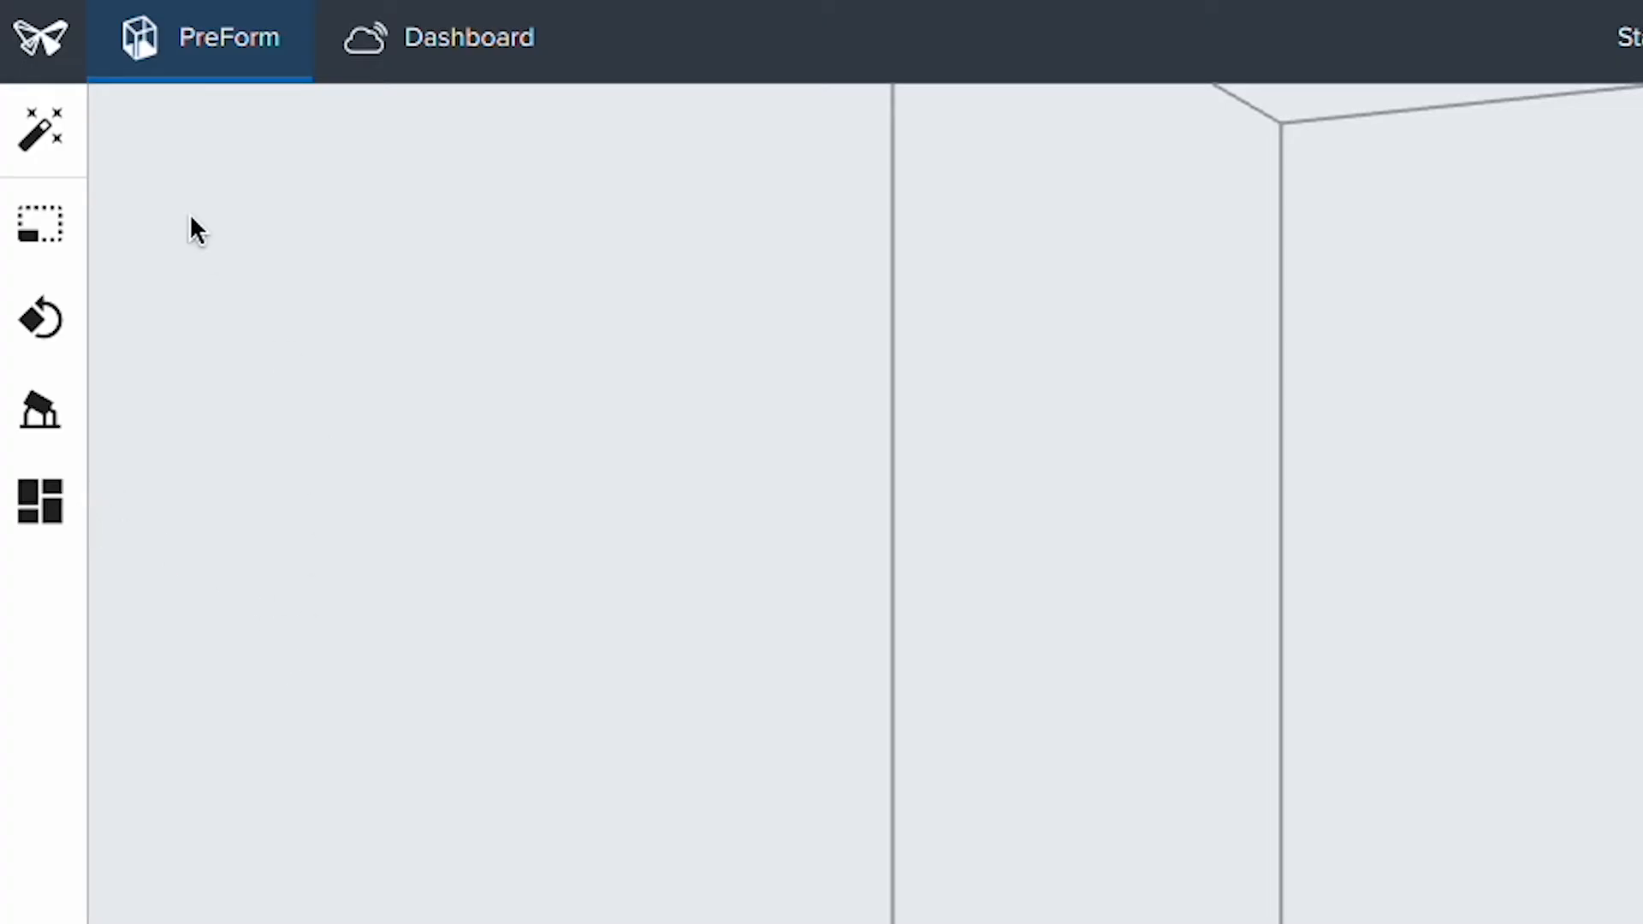
Run One-Click Print to automatically orient, support and lay out the models.
{"action": "left_click", "coordinate": [47, 141]}
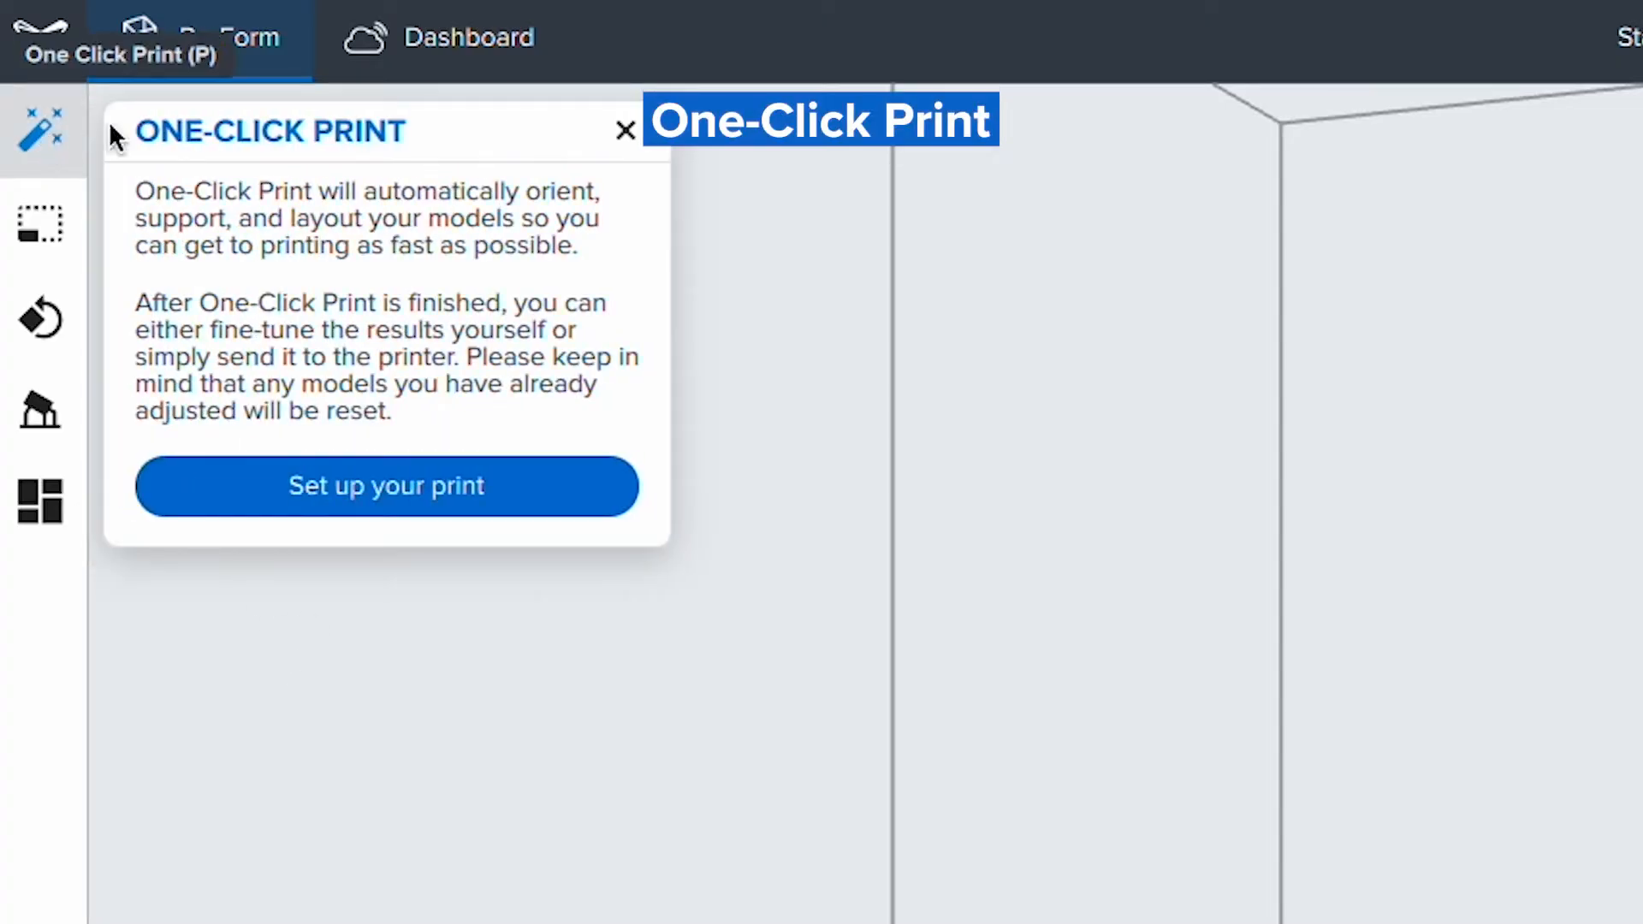
{"action": "left_click", "coordinate": [578, 502]}
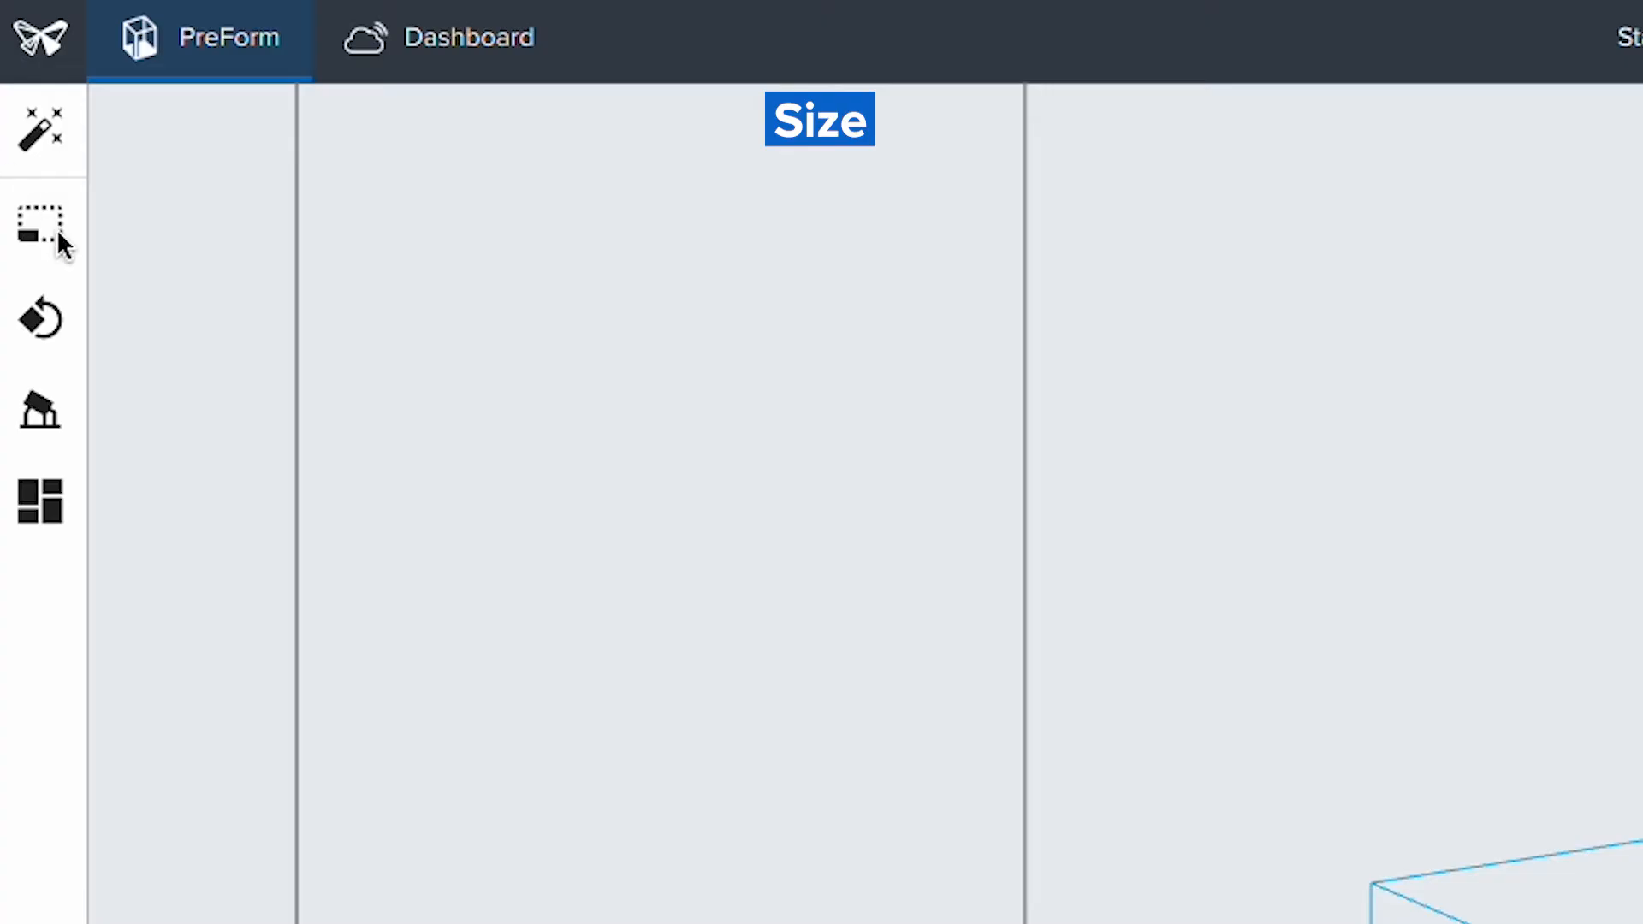
Set the lion's scale to 1.100 with the Size tool.
{"action": "left_click", "coordinate": [52, 225]}
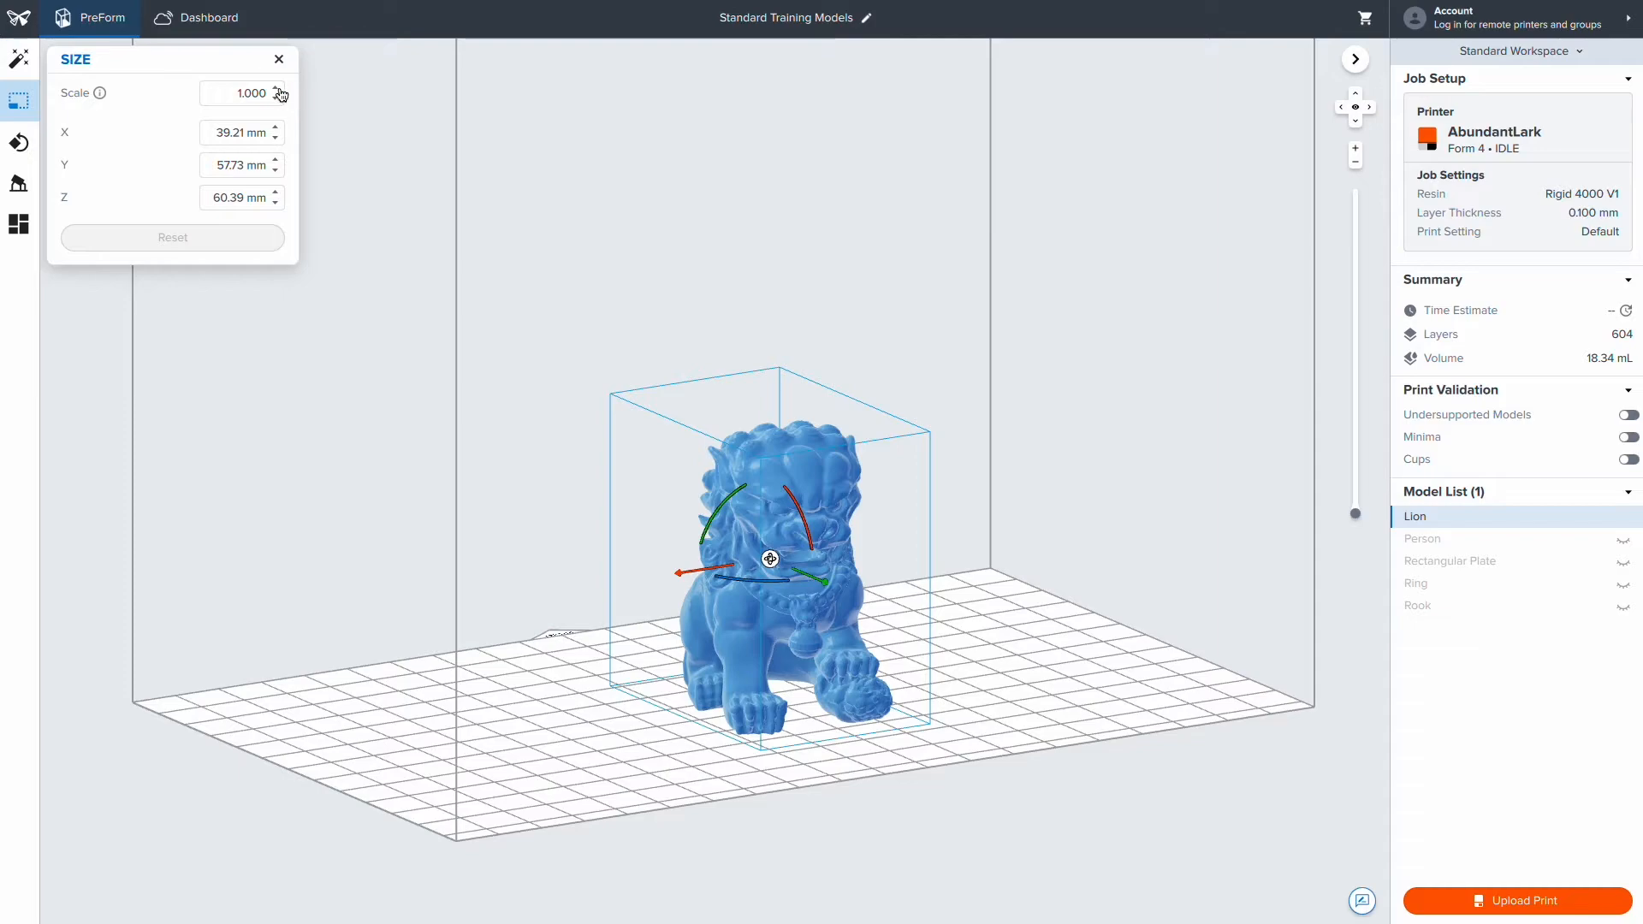
{"action": "left_click", "coordinate": [277, 88]}
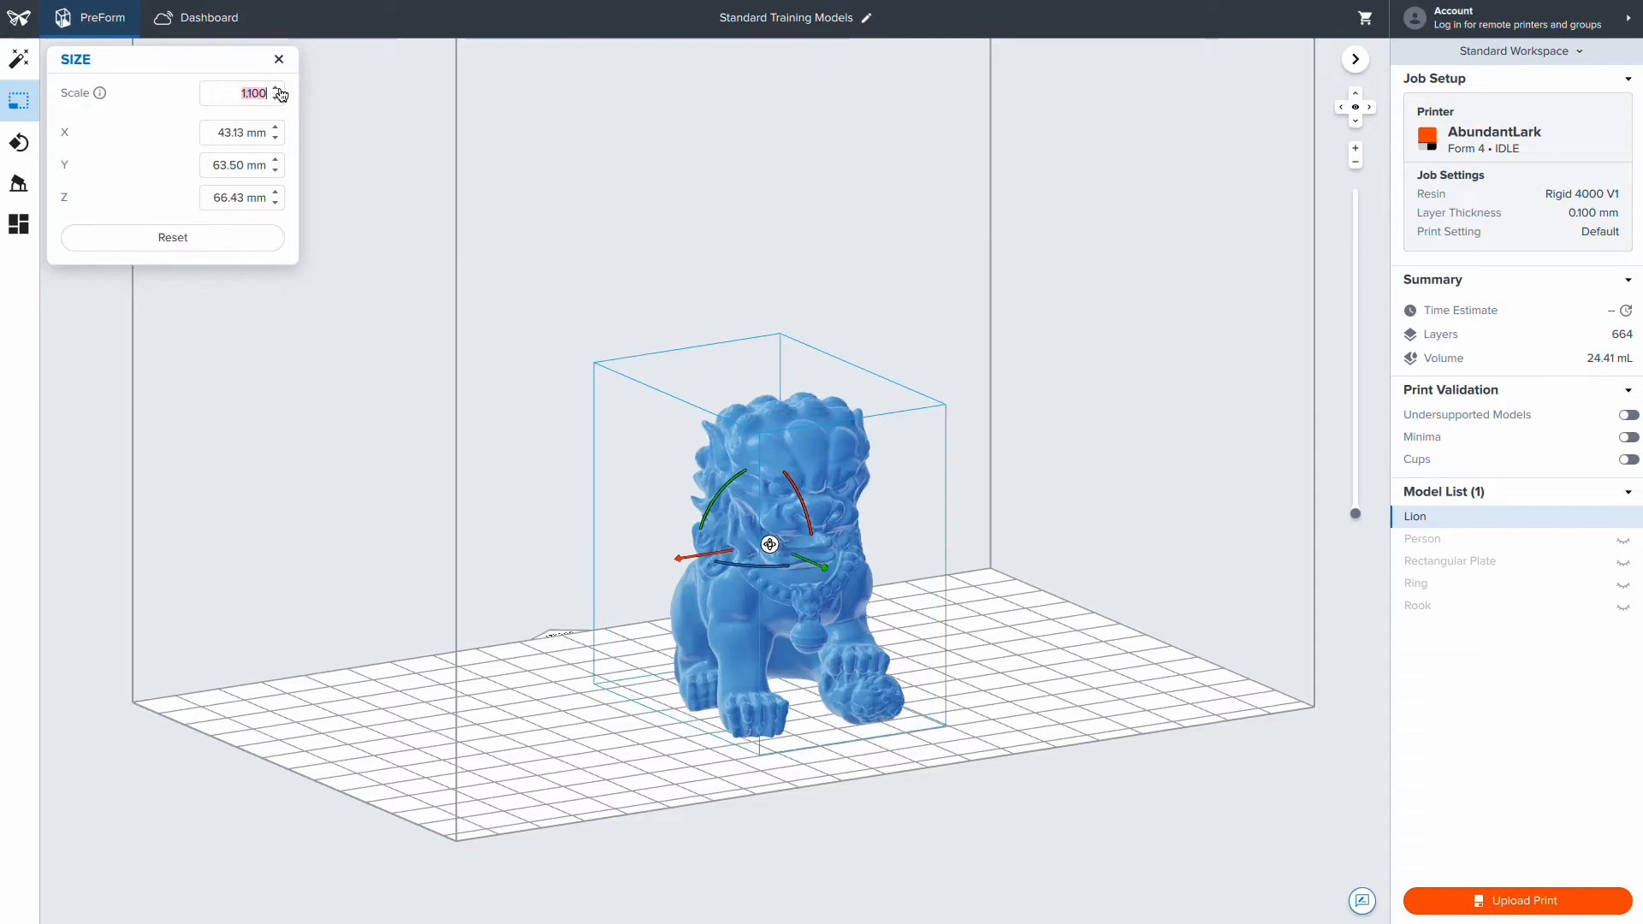
Step the lion's scale up to 1.300, down to 0.900, and return it to 1.000.
{"action": "left_click", "coordinate": [277, 89]}
{"action": "left_click", "coordinate": [277, 89]}
{"action": "left_click", "coordinate": [277, 100]}
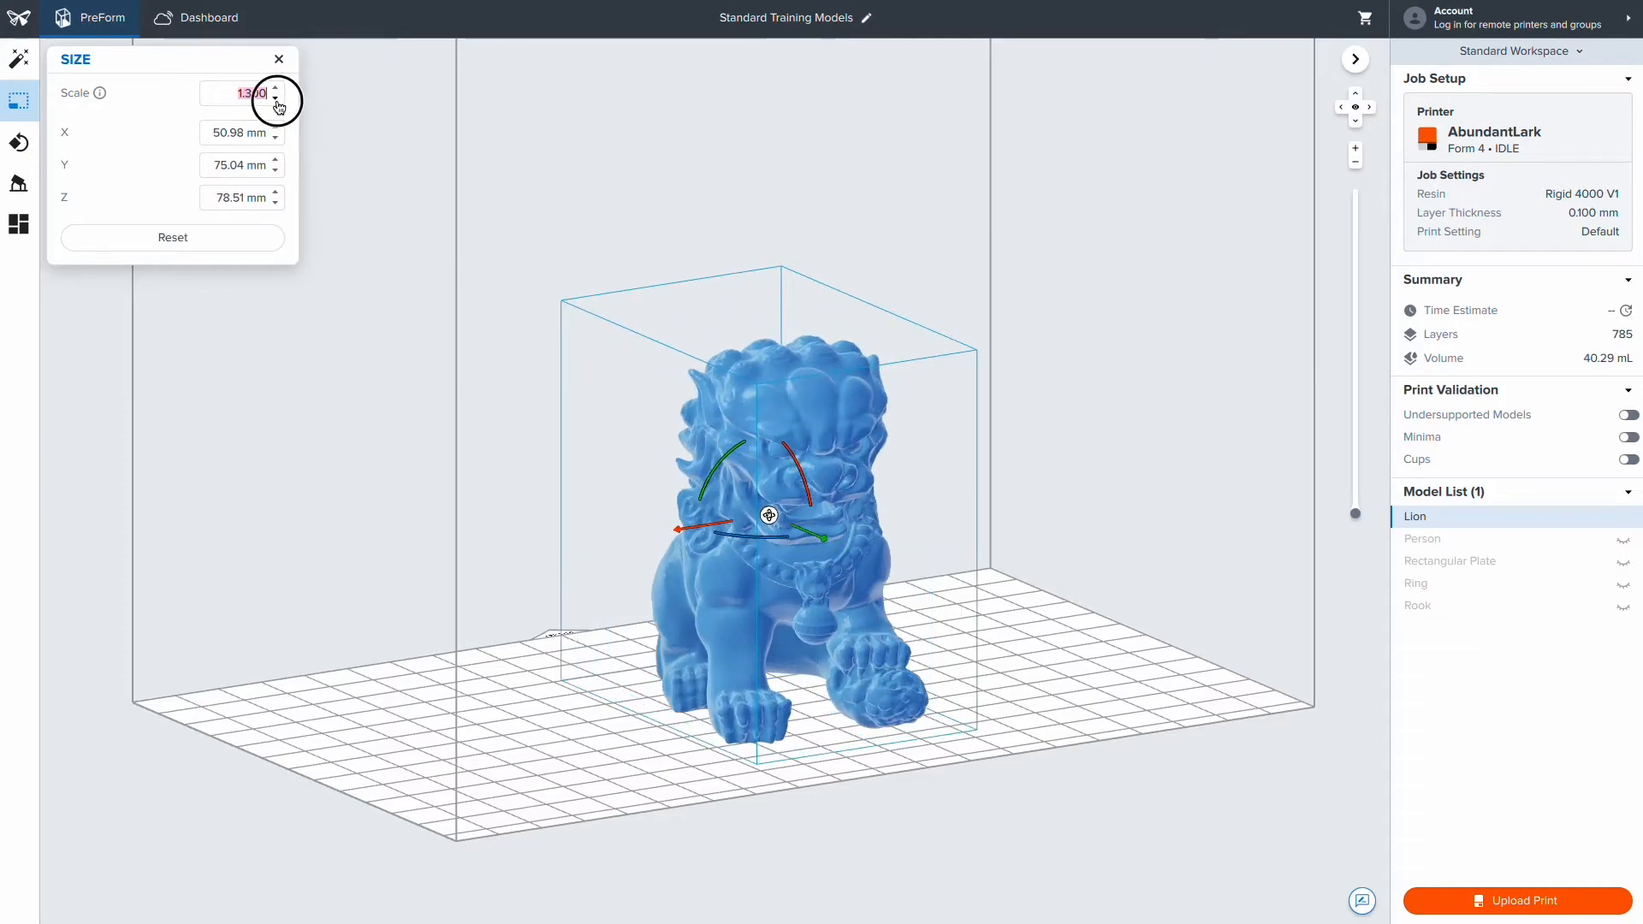
{"action": "left_click", "coordinate": [276, 101]}
{"action": "left_click", "coordinate": [277, 100]}
{"action": "left_click", "coordinate": [277, 101]}
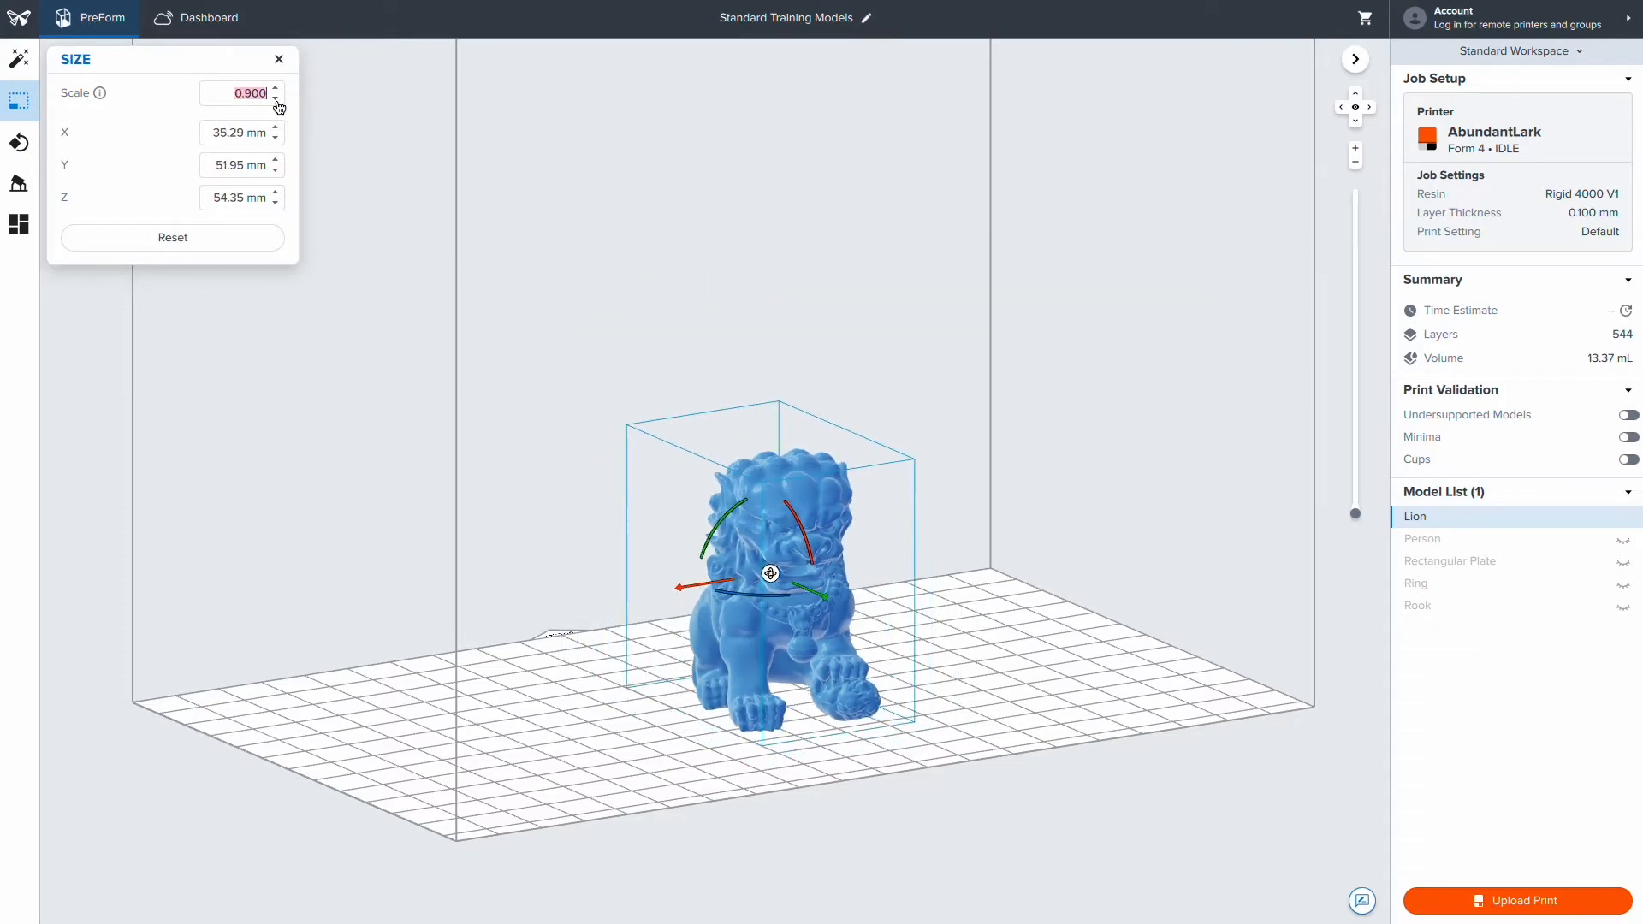
{"action": "left_click", "coordinate": [276, 100]}
{"action": "left_click", "coordinate": [276, 88]}
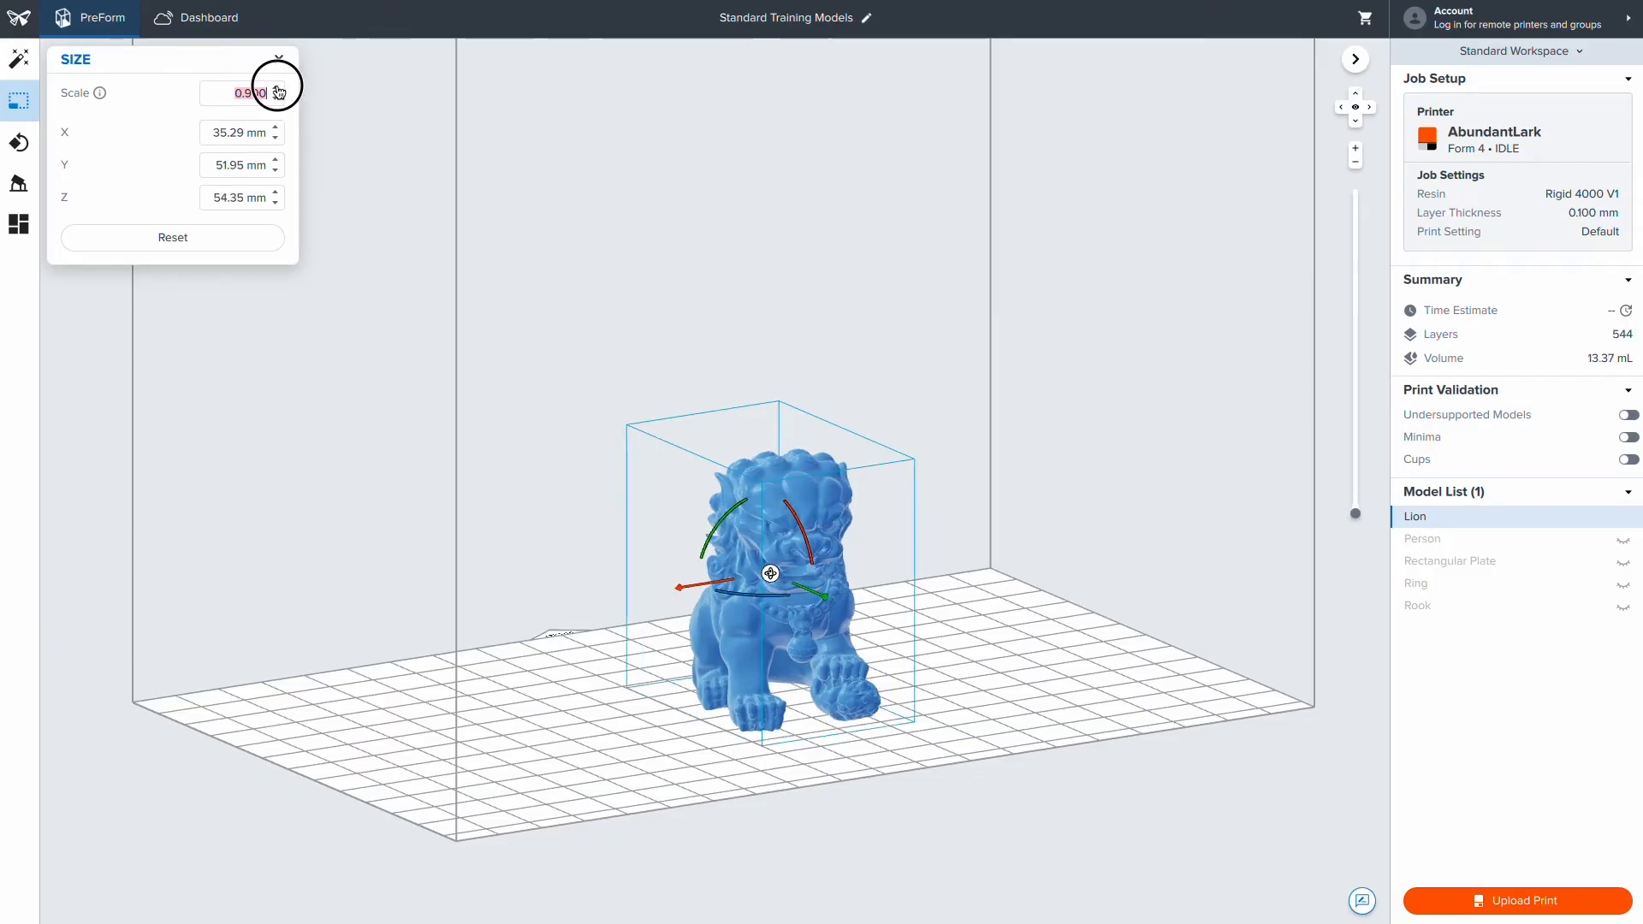
{"action": "left_click", "coordinate": [276, 89]}
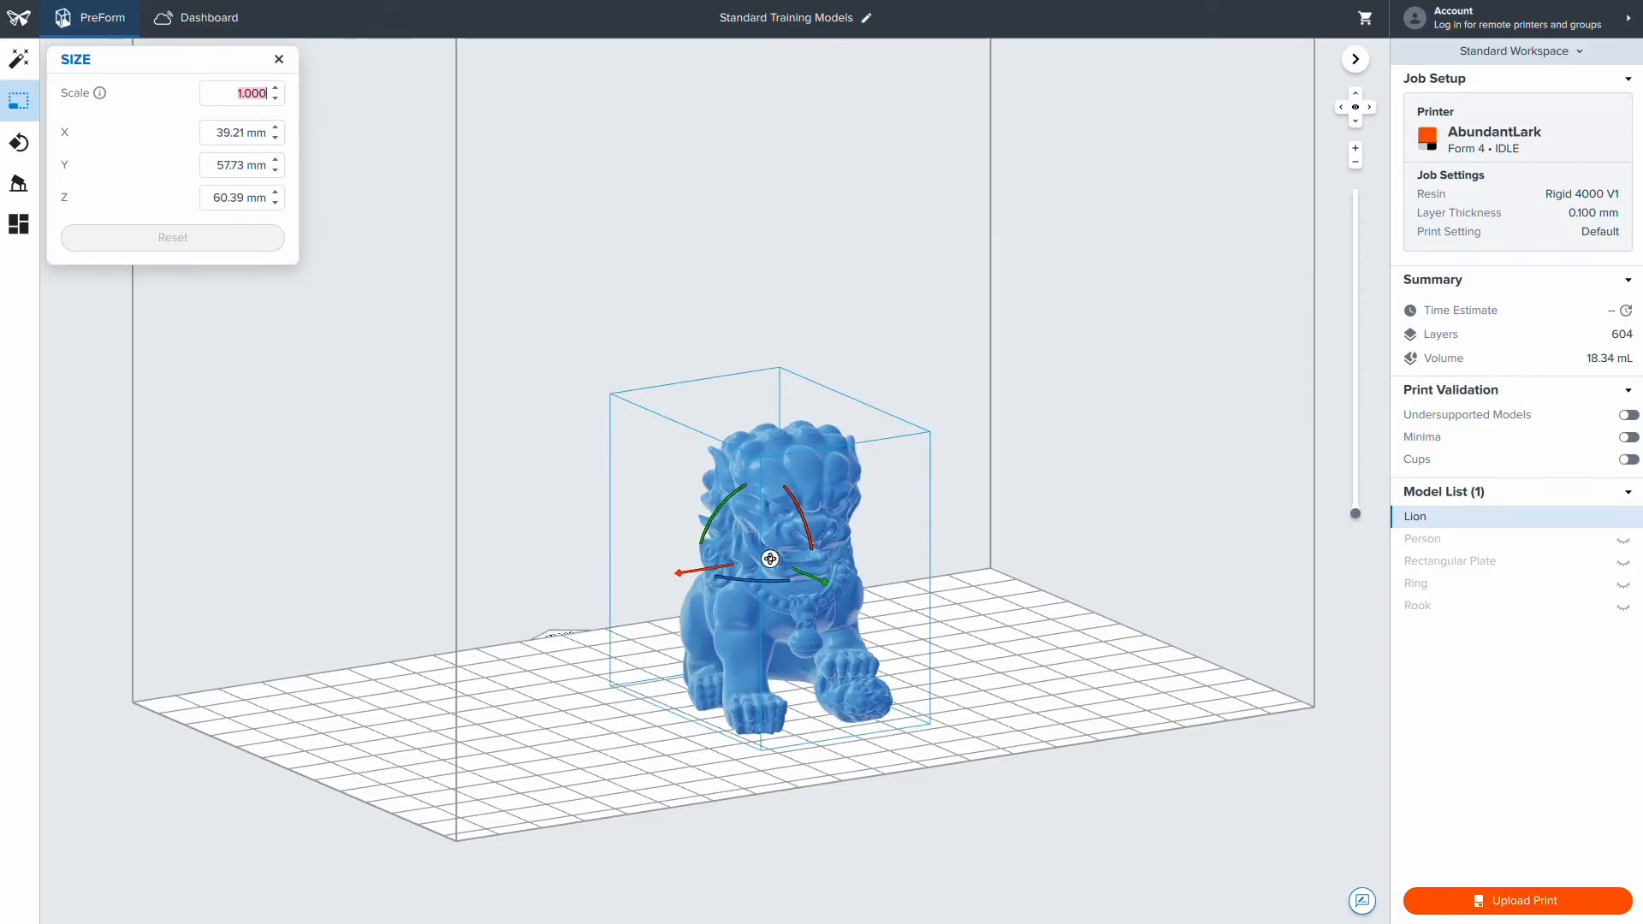
Deselect and reselect the lion, set its X dimension to 70 mm, and reset the model's size.
{"action": "left_click", "coordinate": [209, 315]}
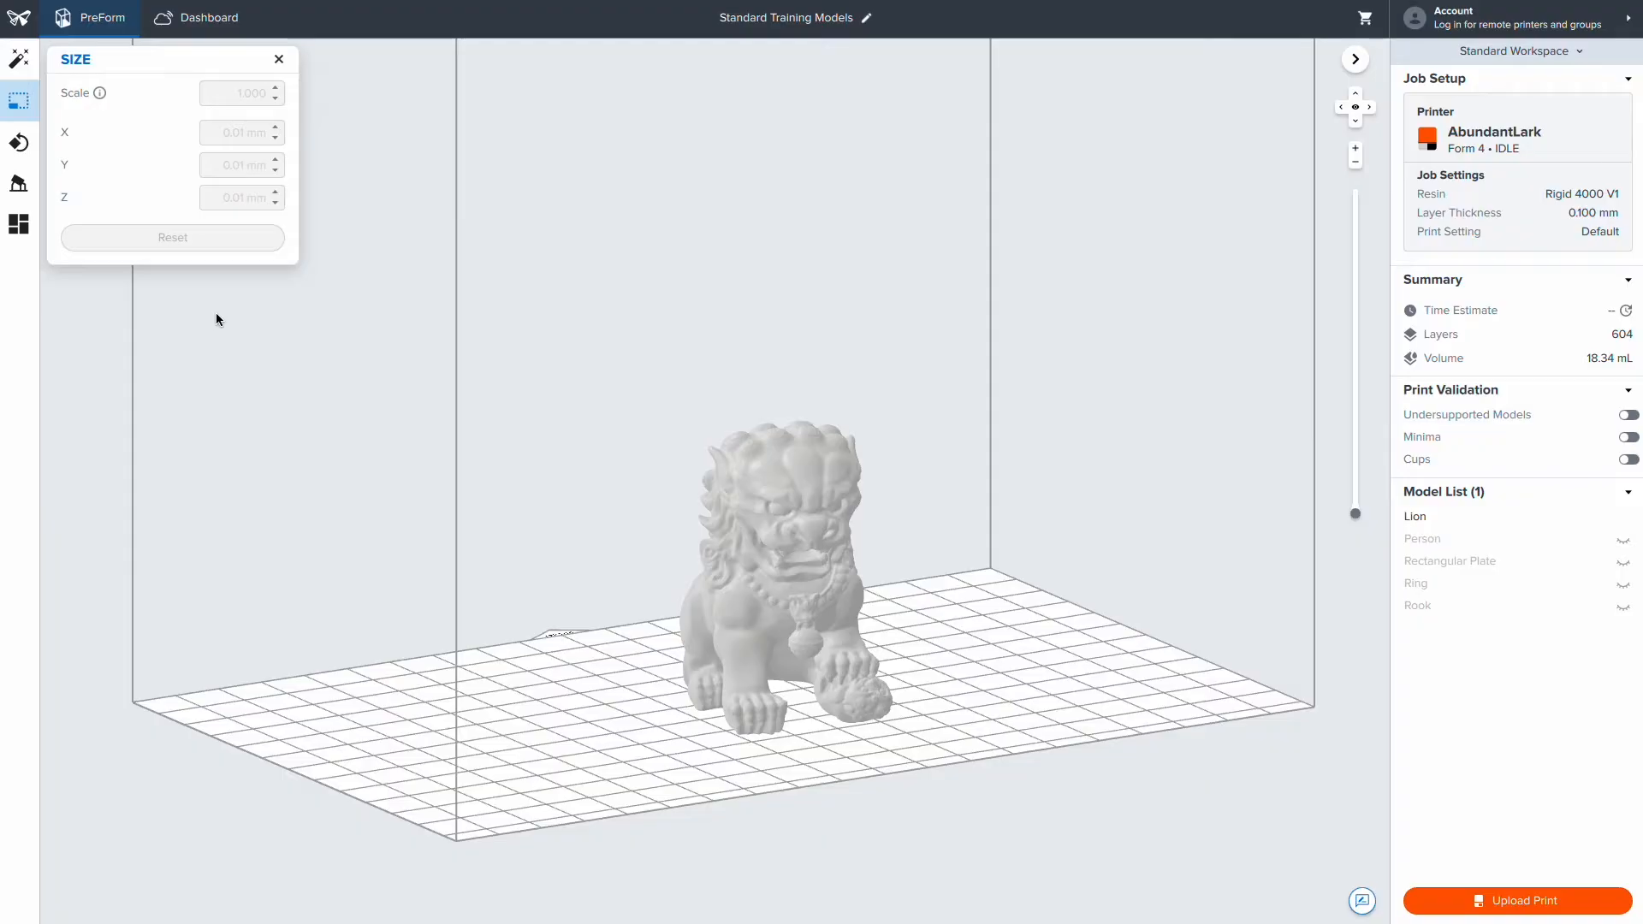
{"action": "left_click", "coordinate": [803, 462]}
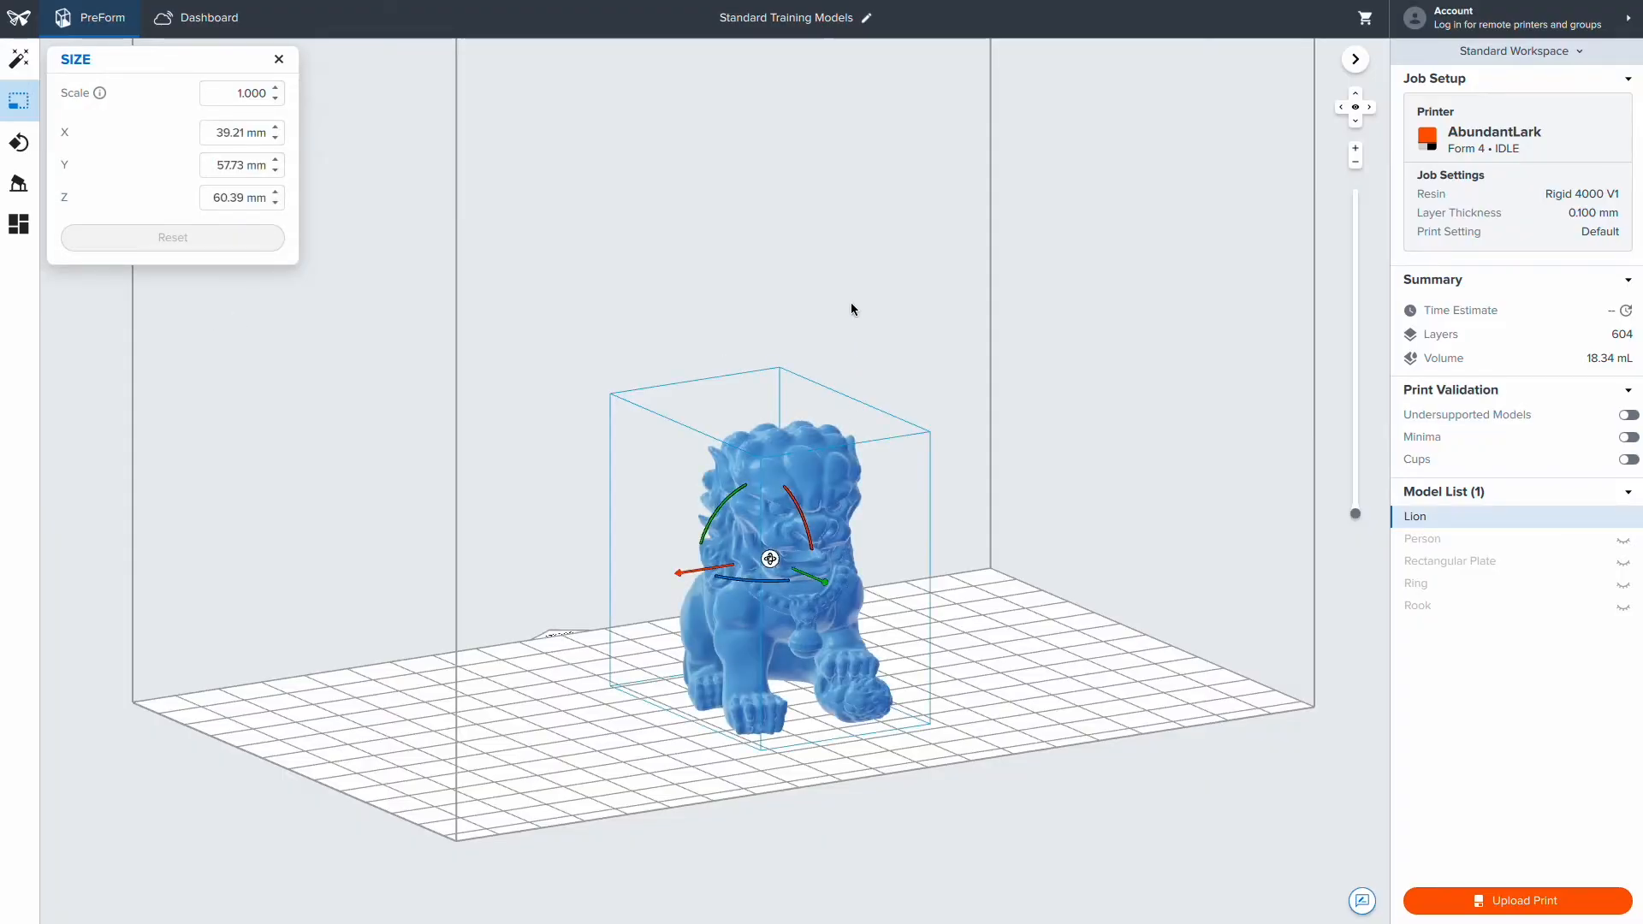
{"action": "left_click", "coordinate": [572, 341]}
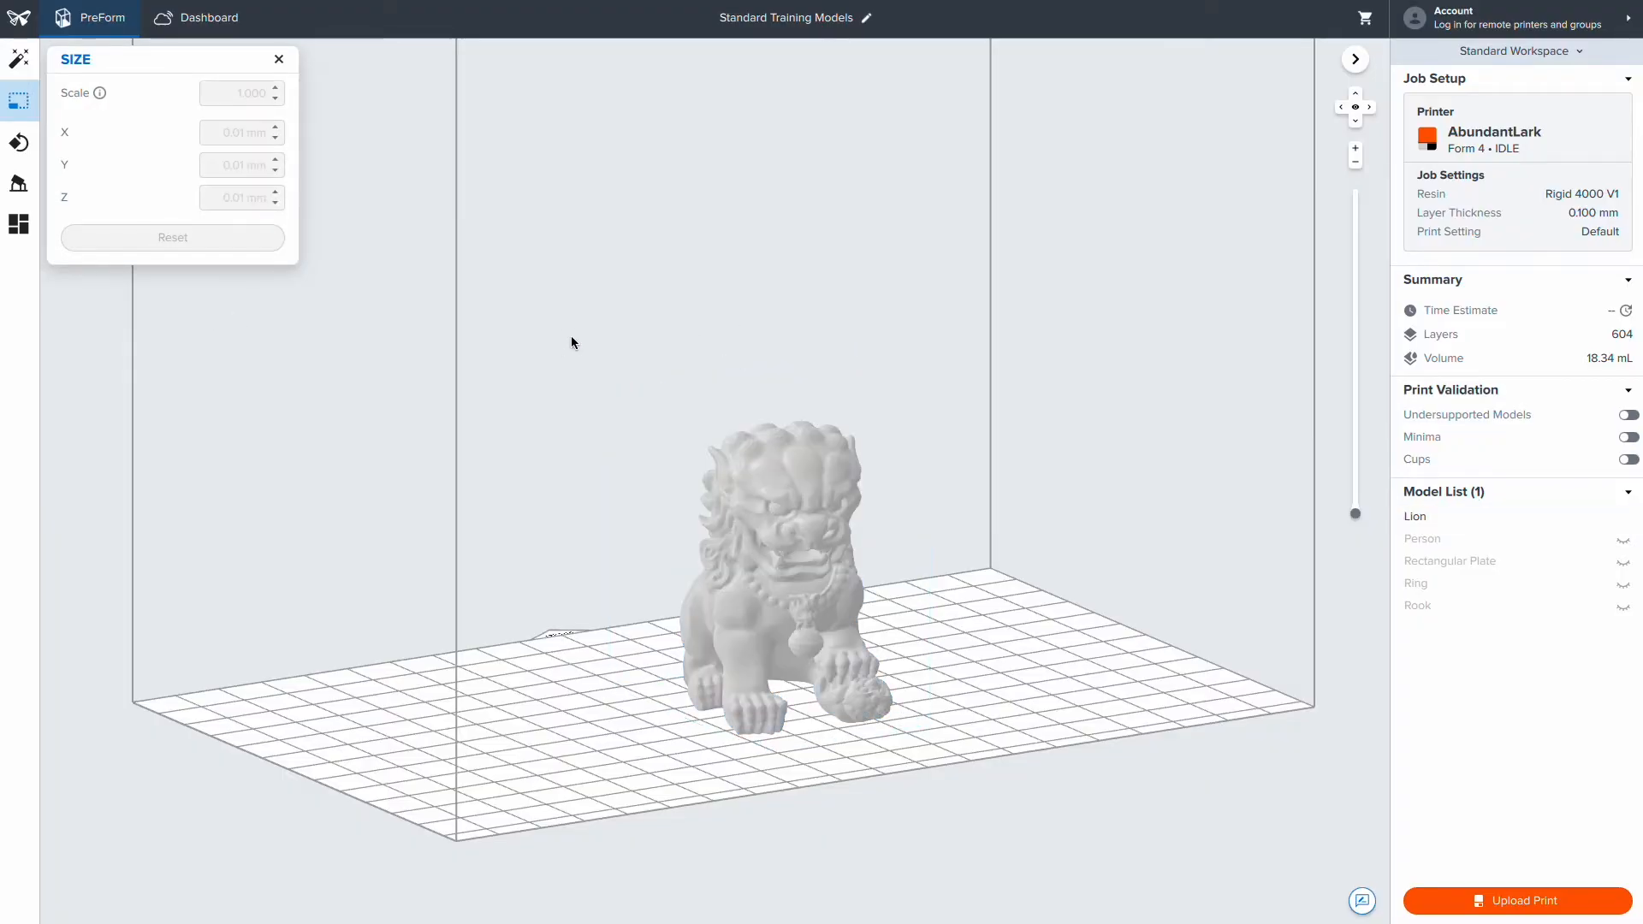
{"action": "left_click", "coordinate": [783, 537]}
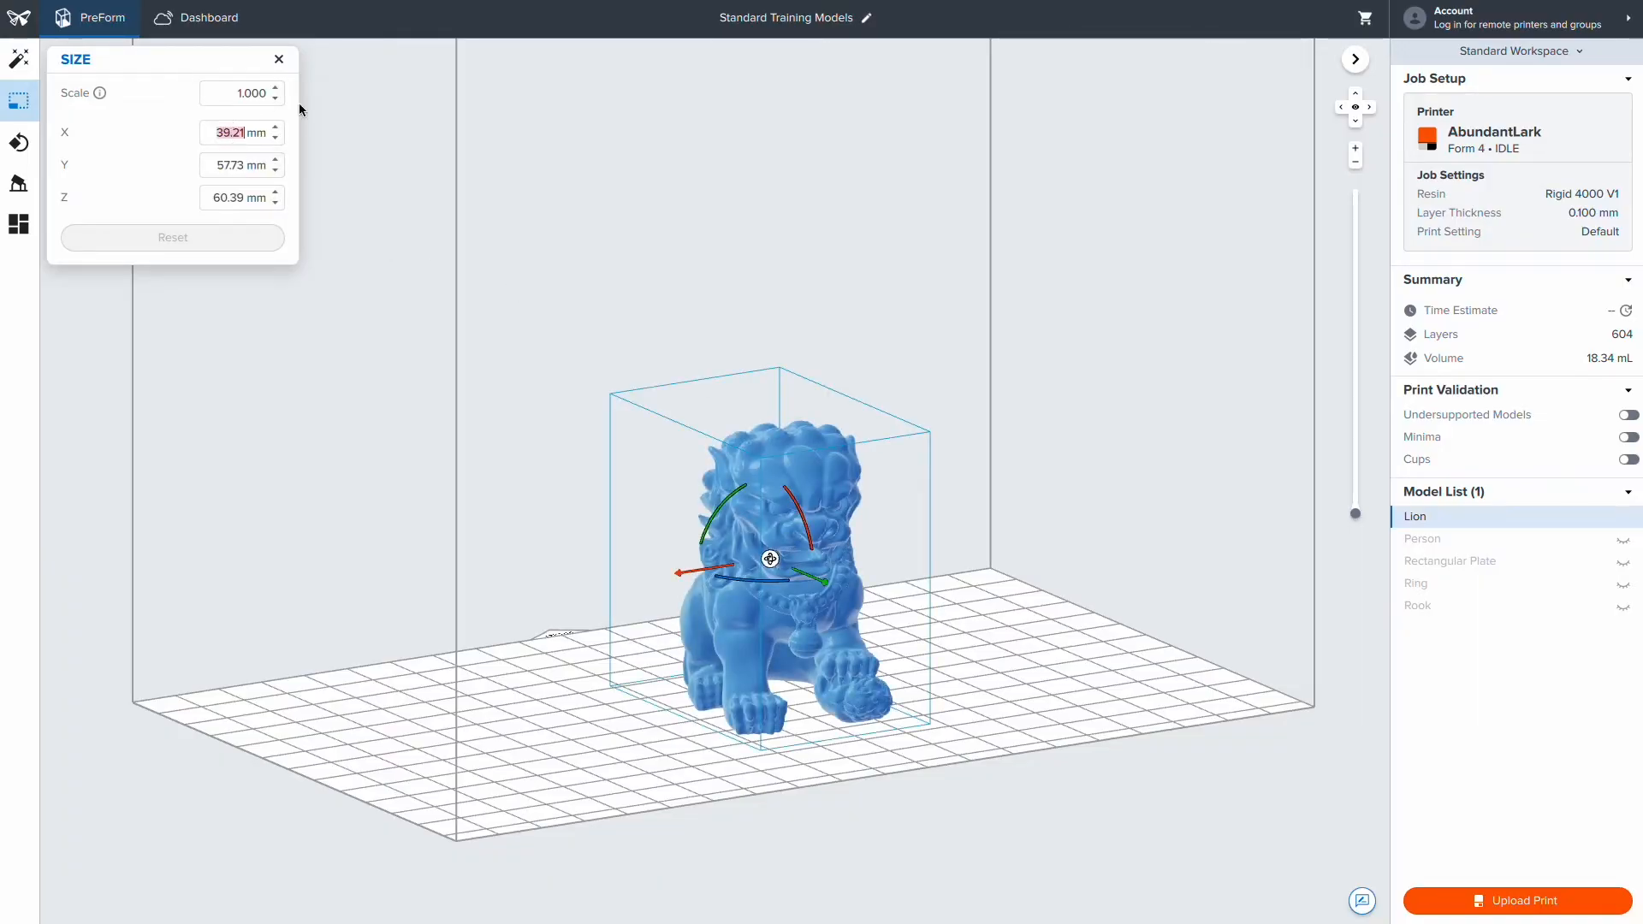
{"action": "type", "text": "70"}
{"action": "key", "text": "Return"}
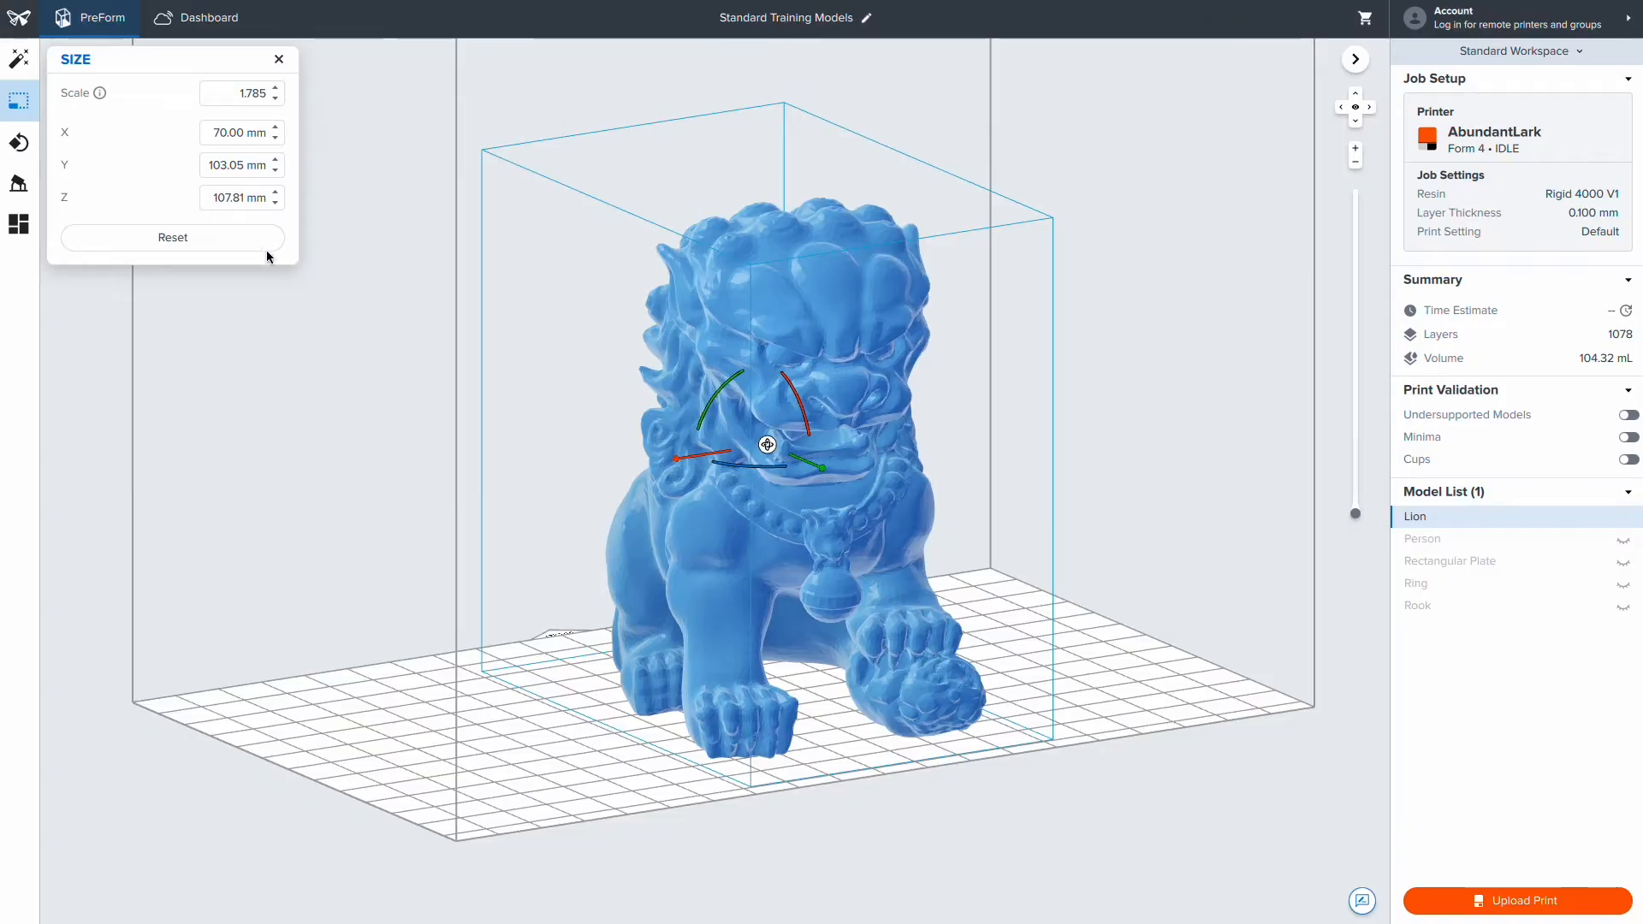
{"action": "left_click", "coordinate": [167, 240]}
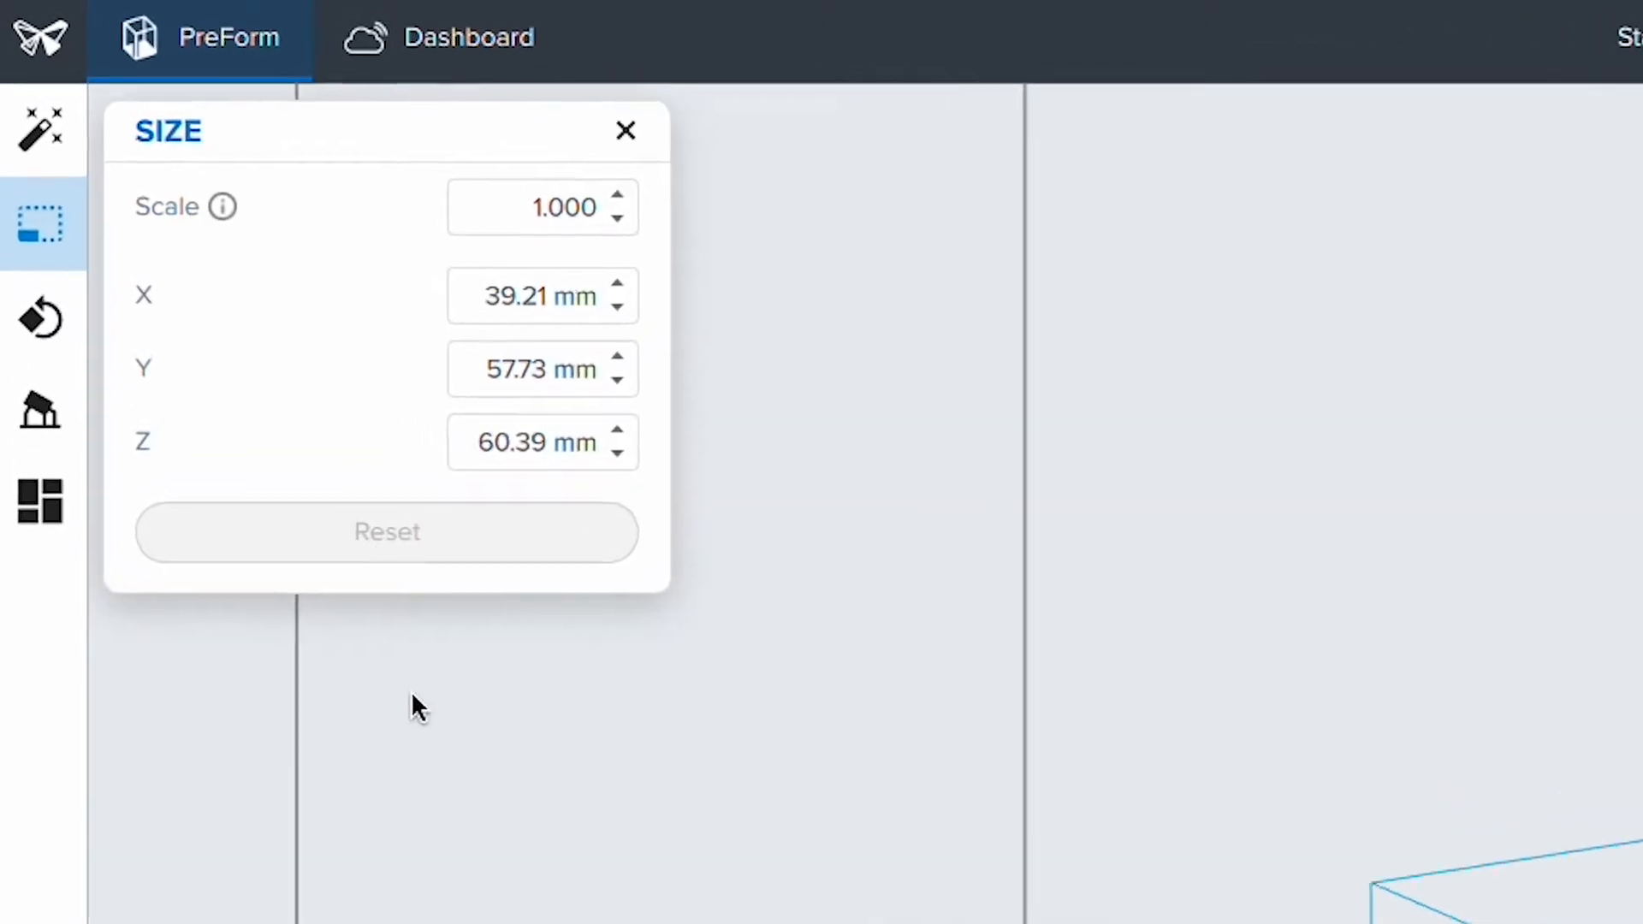
Tilt the Rectangular Plate about its Y and X axes with the Orientation tool, and preview its lowest layers.
{"action": "left_click", "coordinate": [30, 349]}
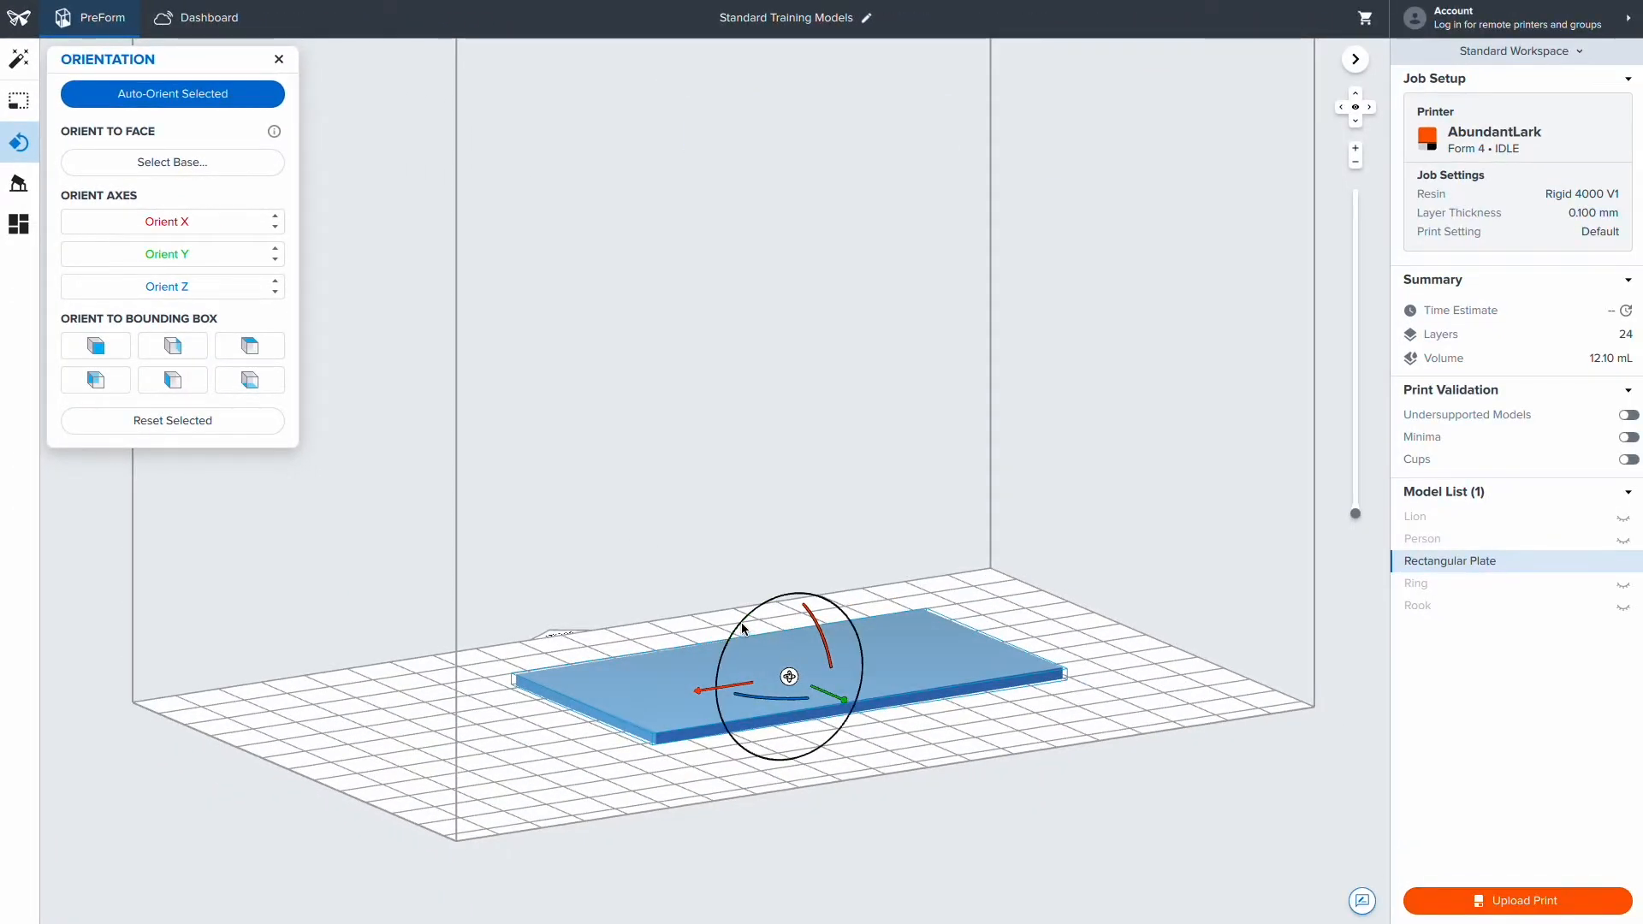
{"action": "left_click_drag", "start_coordinate": [737, 630], "coordinate": [725, 632]}
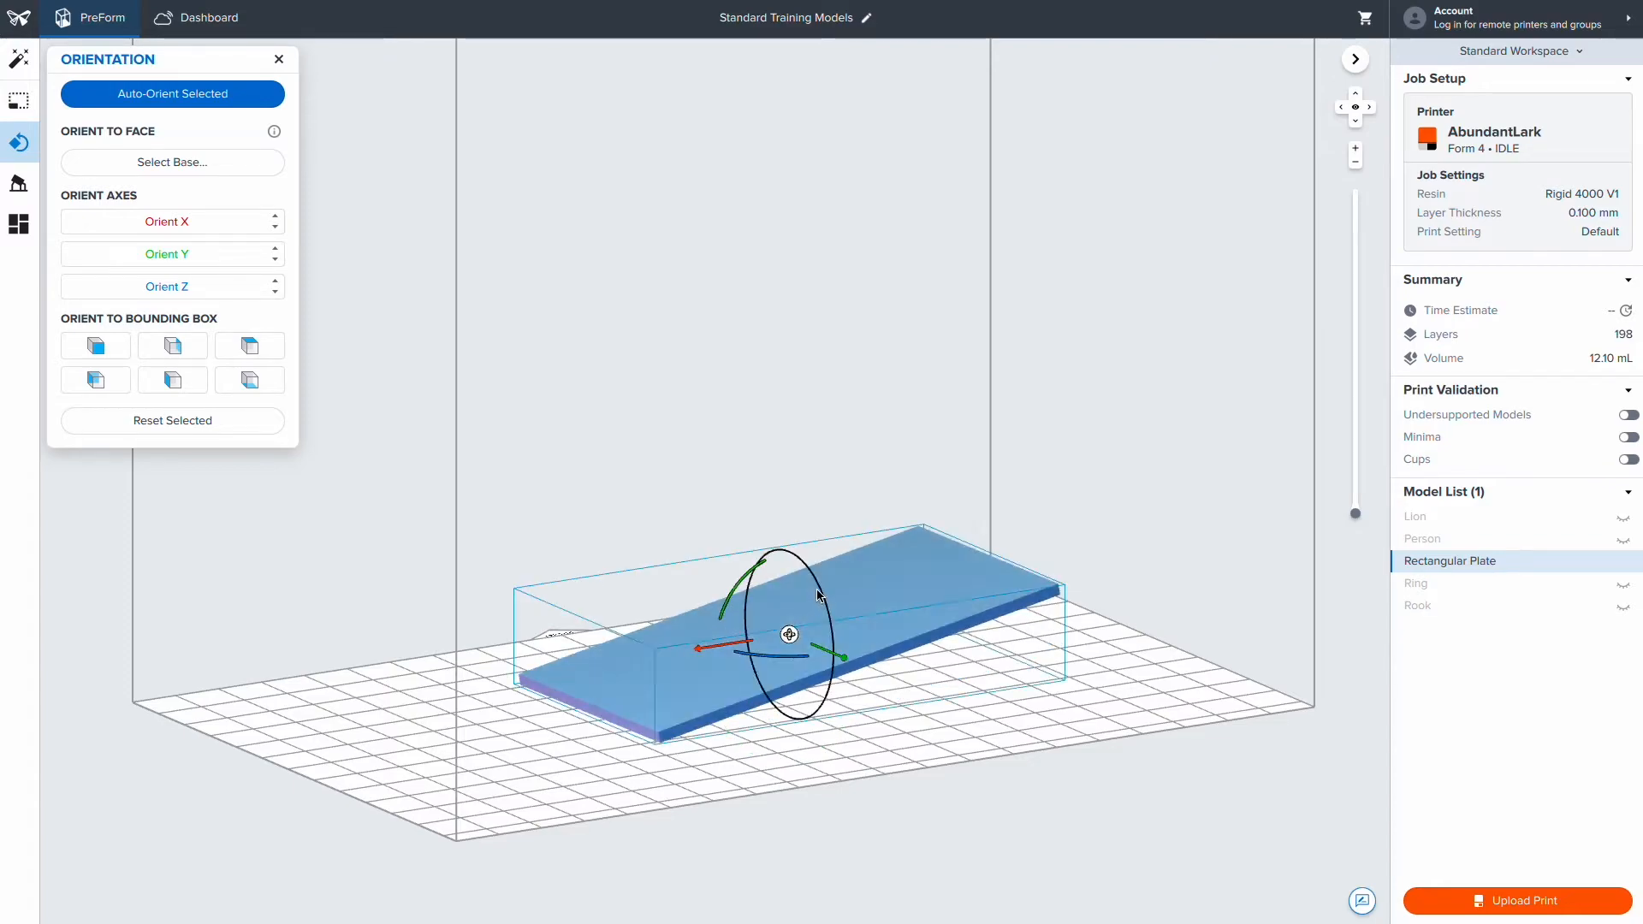
{"action": "left_click_drag", "start_coordinate": [817, 591], "coordinate": [824, 607]}
{"action": "left_click_drag", "start_coordinate": [1353, 511], "coordinate": [1353, 494]}
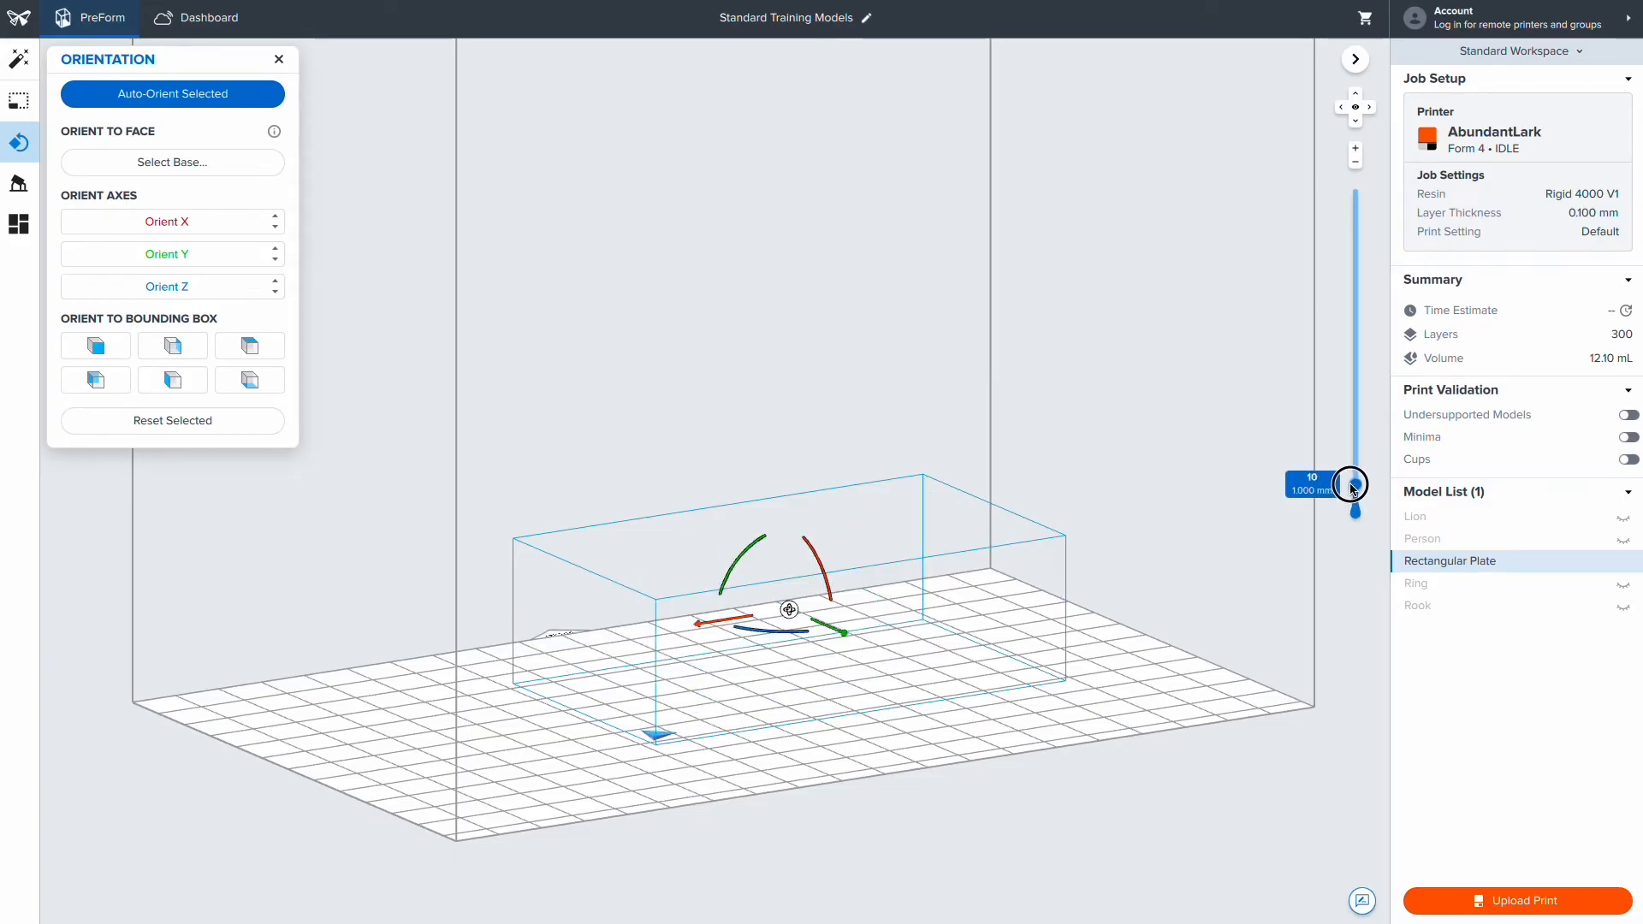
{"action": "left_click_drag", "start_coordinate": [1349, 467], "coordinate": [1354, 512]}
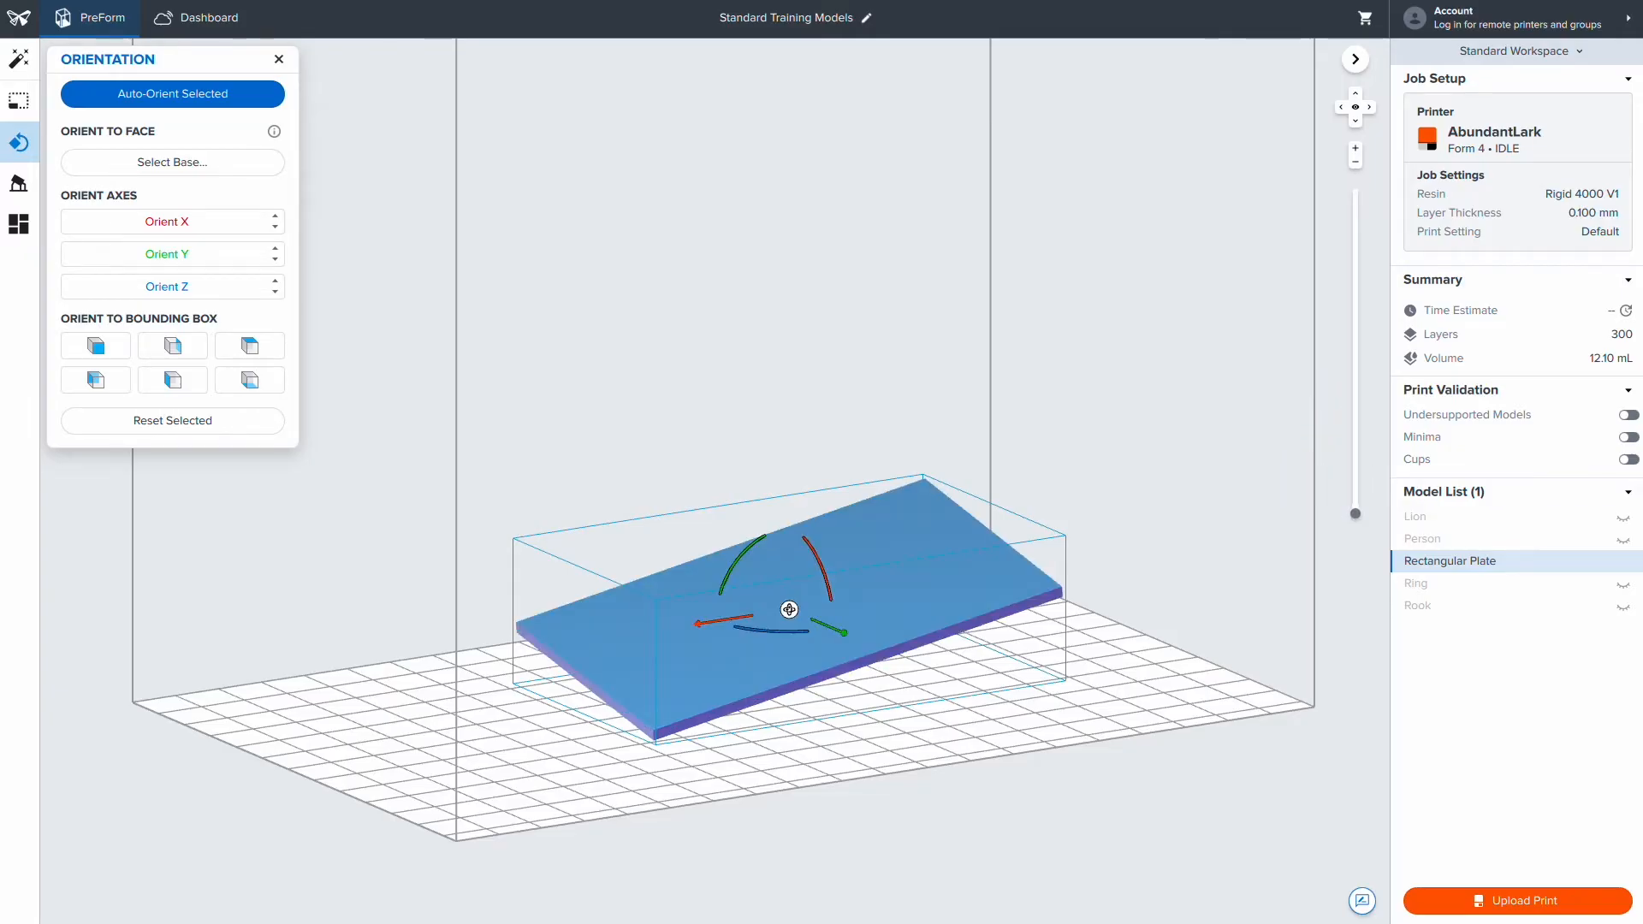
Auto-orient the Rectangular Plate repeatedly to cycle through suggested orientations.
{"action": "left_click", "coordinate": [192, 96]}
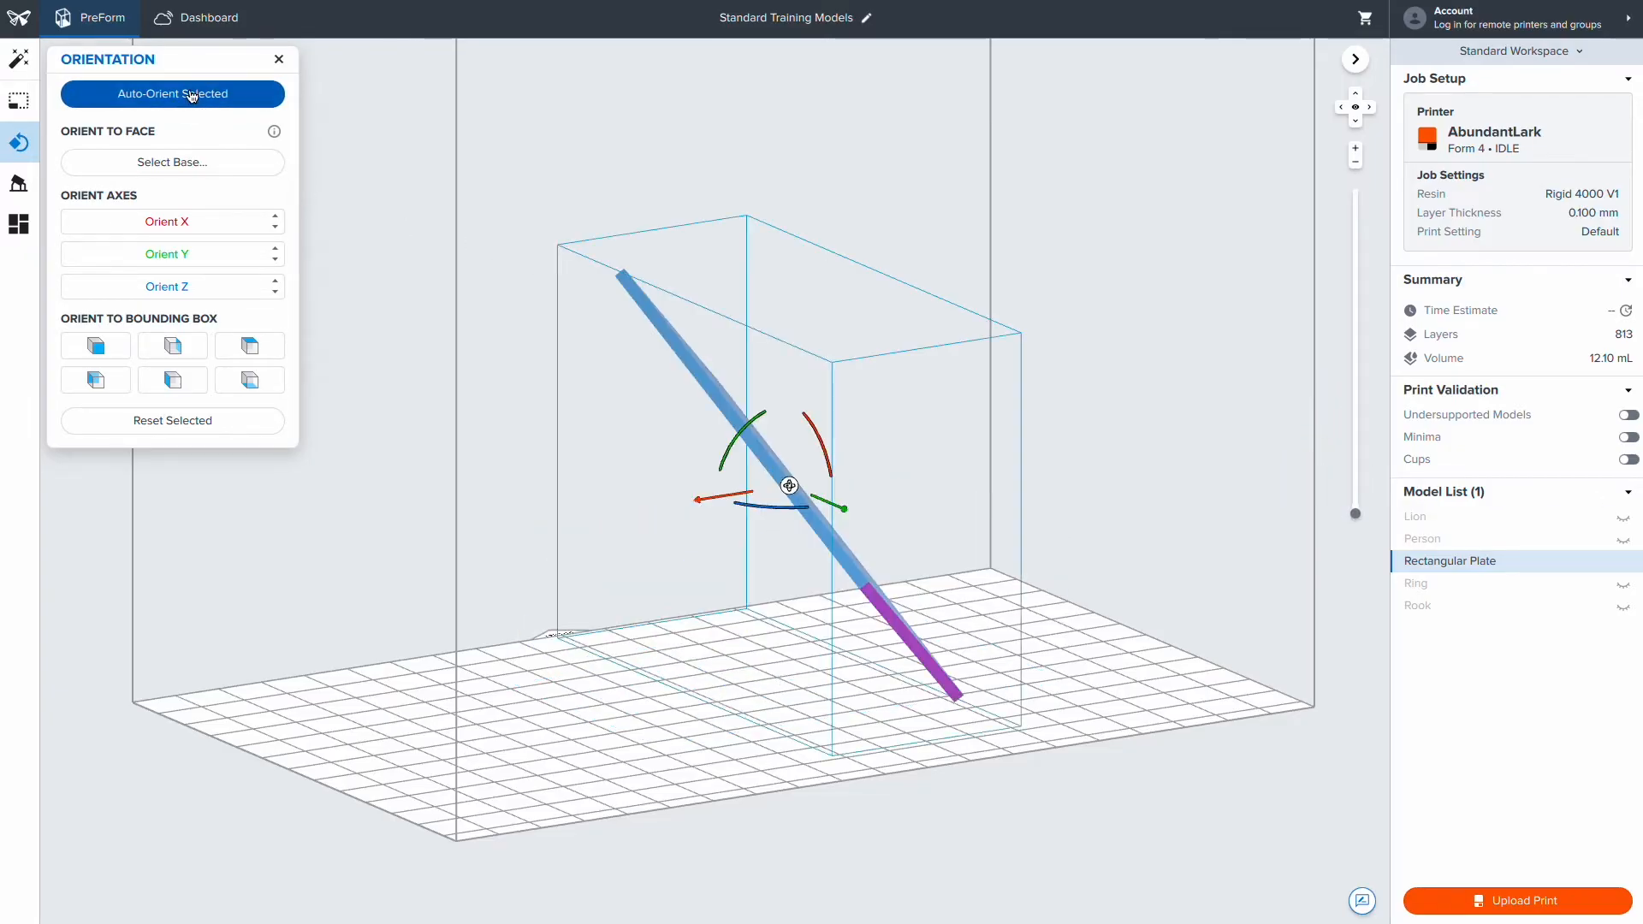
{"action": "left_click", "coordinate": [192, 95]}
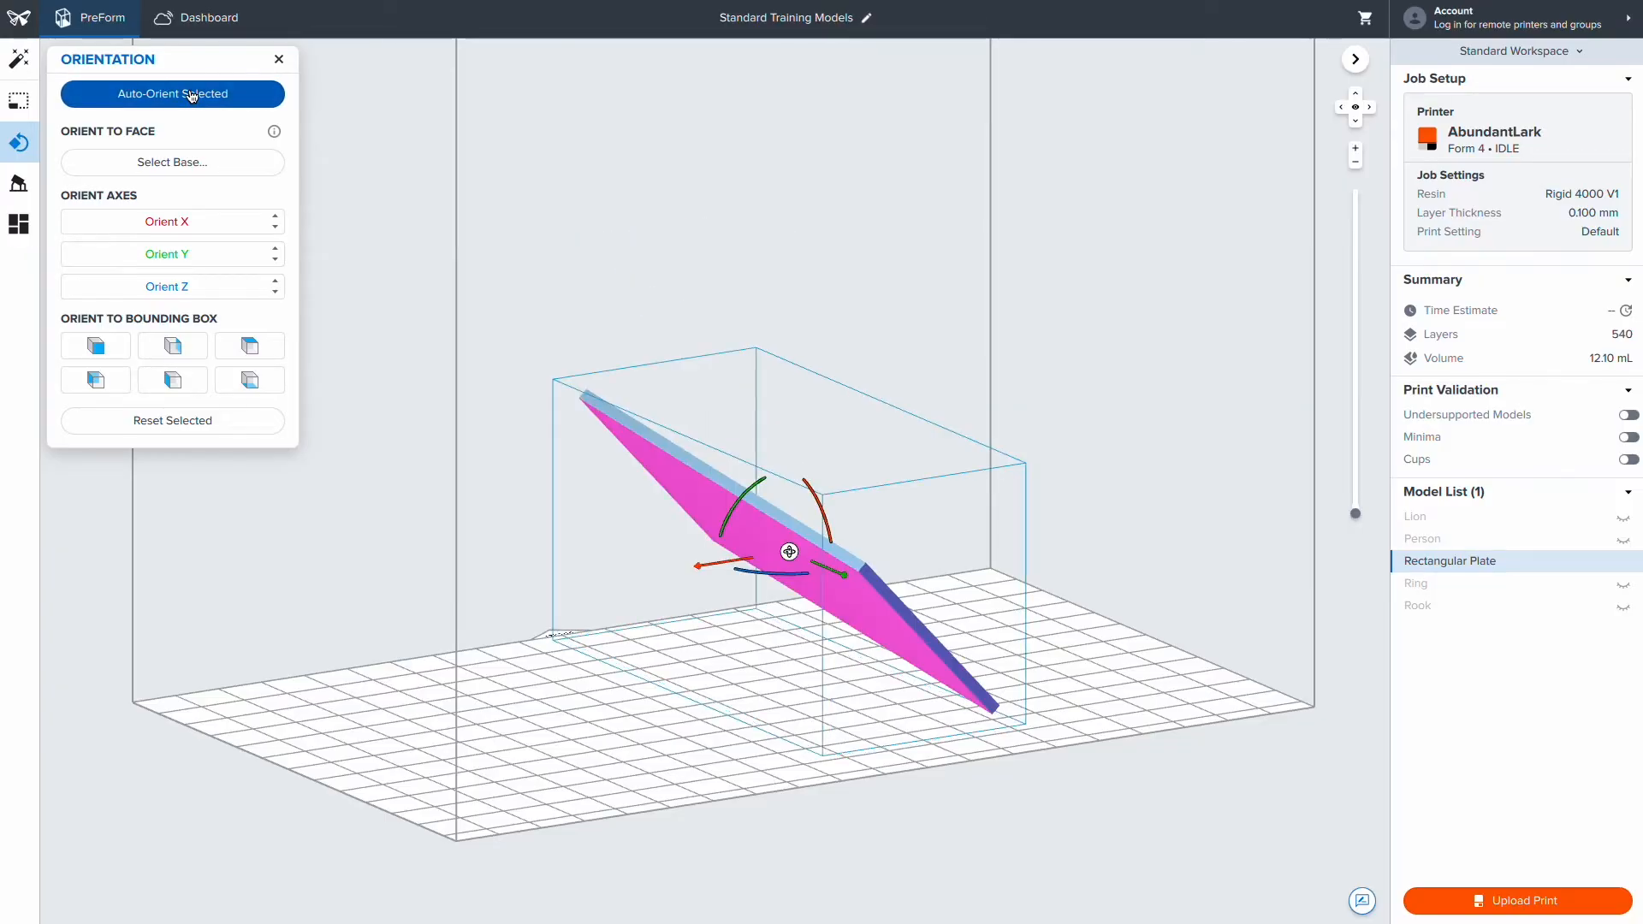
{"action": "left_click", "coordinate": [192, 96]}
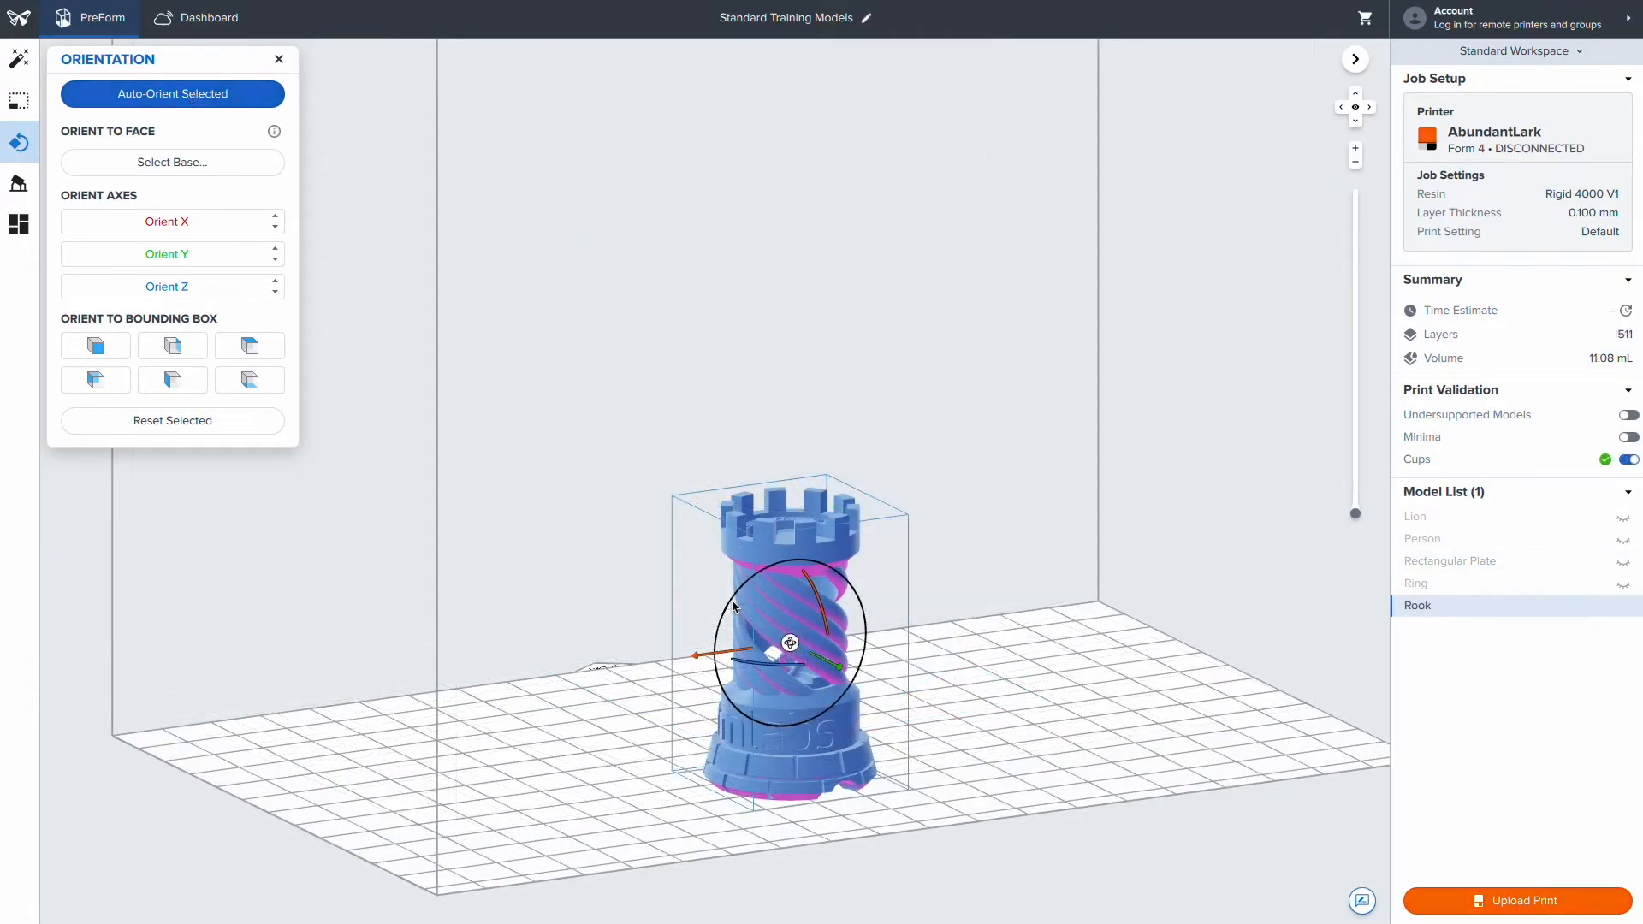
Tilt the Rook about 34.5° around its X axis with the rotation gizmo.
{"action": "left_click_drag", "start_coordinate": [860, 570], "coordinate": [798, 559]}
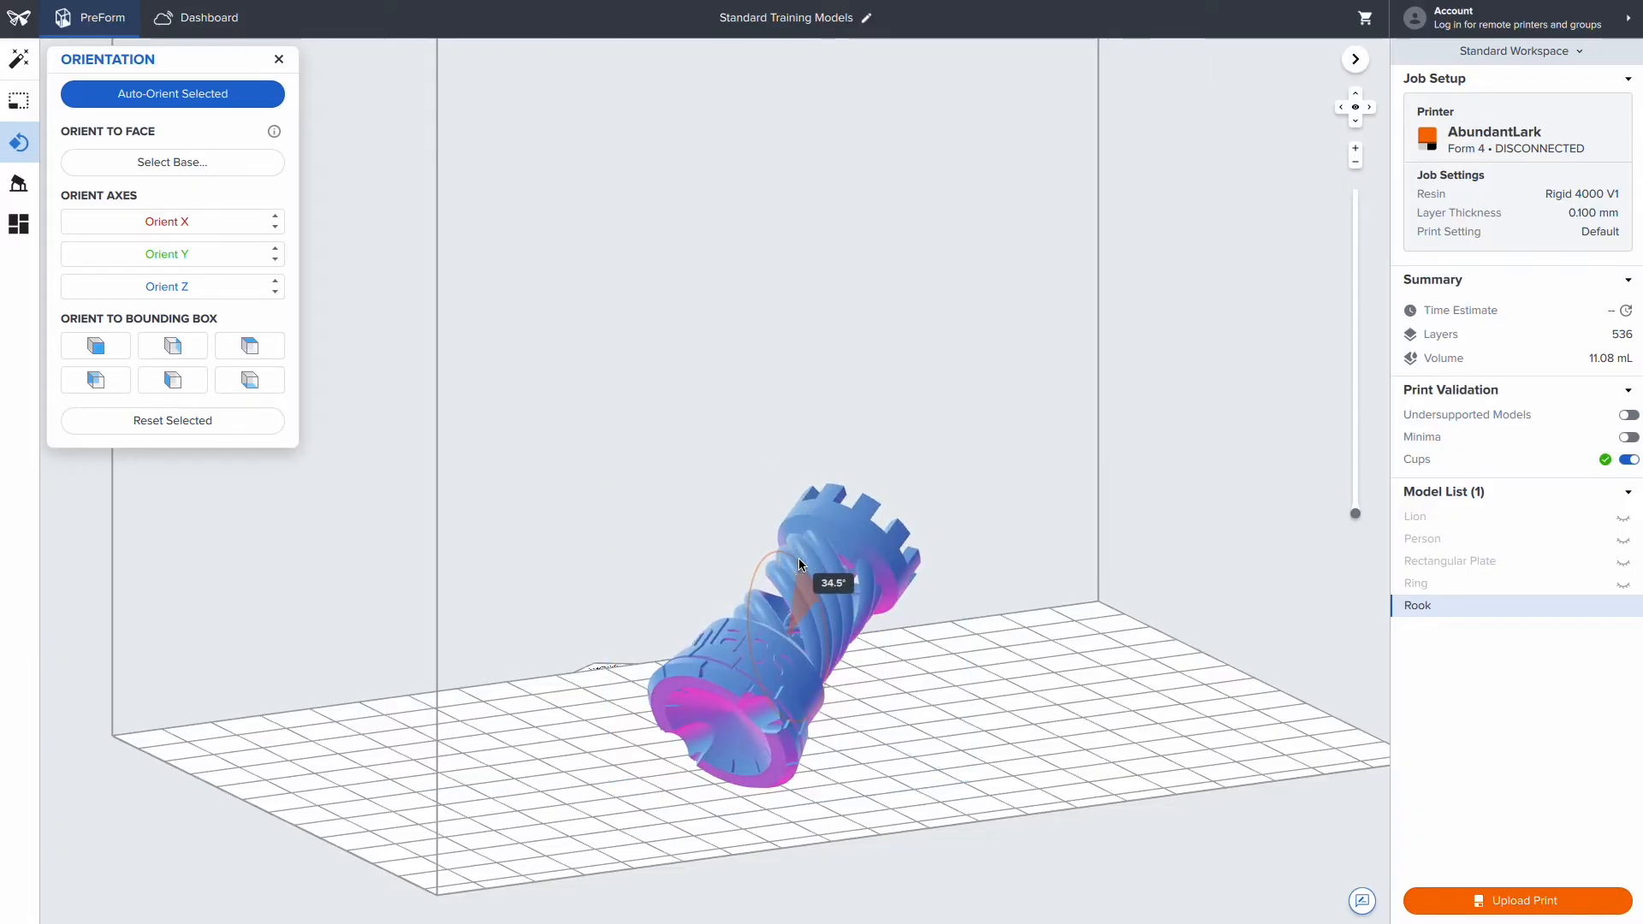
{"action": "left_click_drag", "start_coordinate": [794, 707], "coordinate": [796, 706]}
{"action": "mouse_move", "coordinate": [842, 684]}
{"action": "right_mouse_down"}
{"action": "mouse_move", "coordinate": [876, 724]}
{"action": "mouse_move", "coordinate": [821, 762]}
{"action": "mouse_move", "coordinate": [841, 704]}
{"action": "right_mouse_up"}
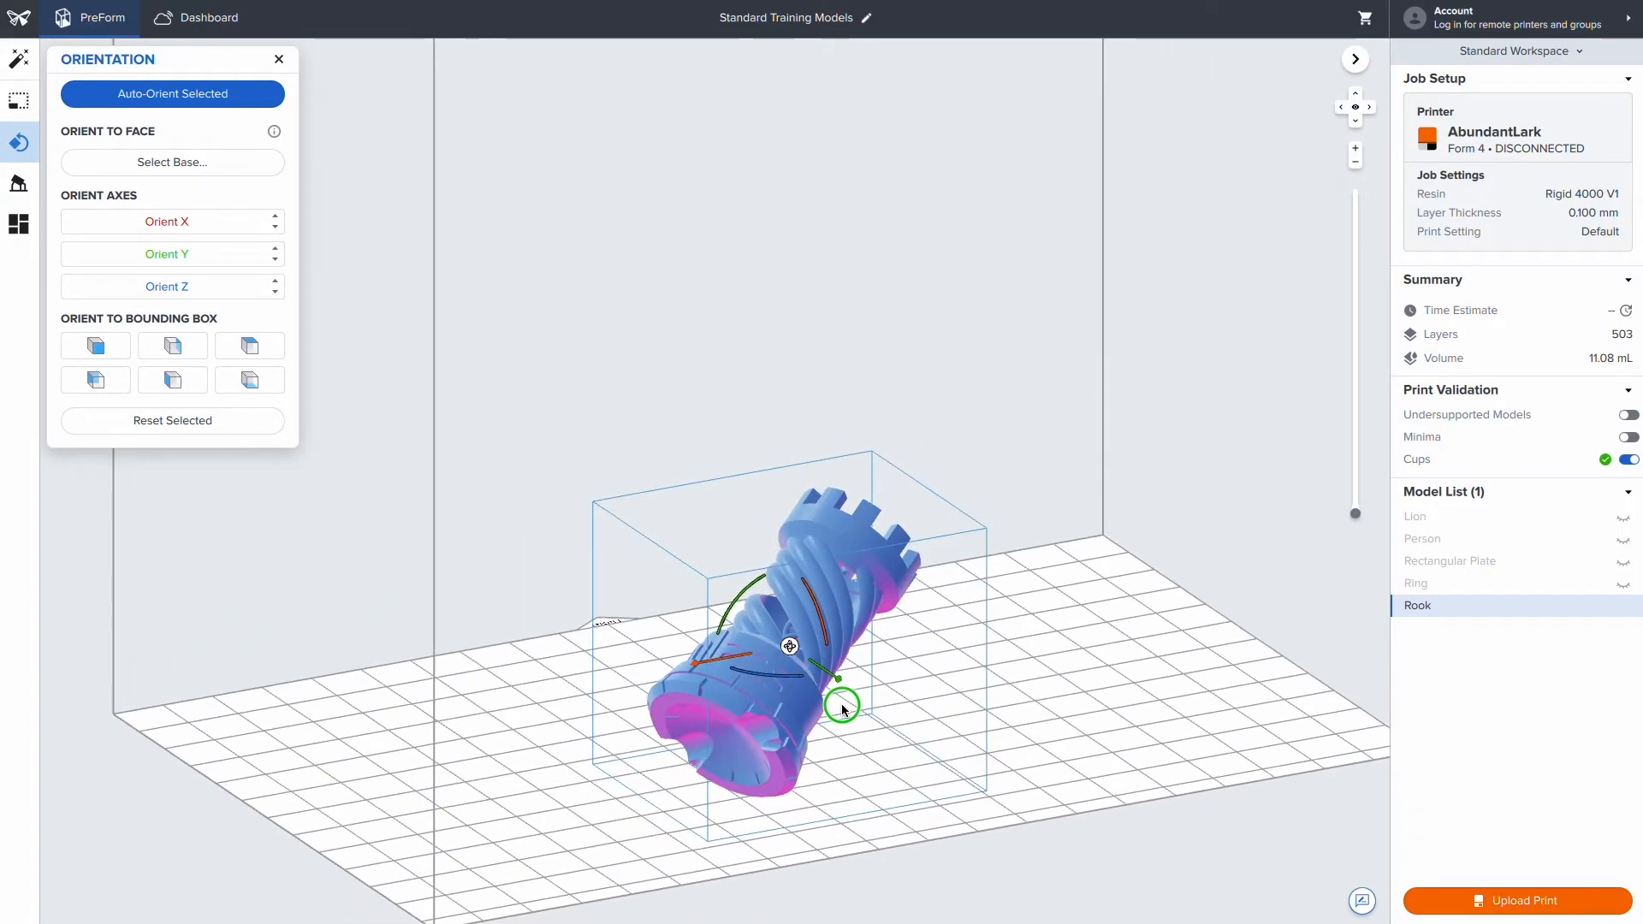
Orient the Rook to a face by selecting its flat bottom as the base, and finish the face selection.
{"action": "left_click", "coordinate": [78, 161]}
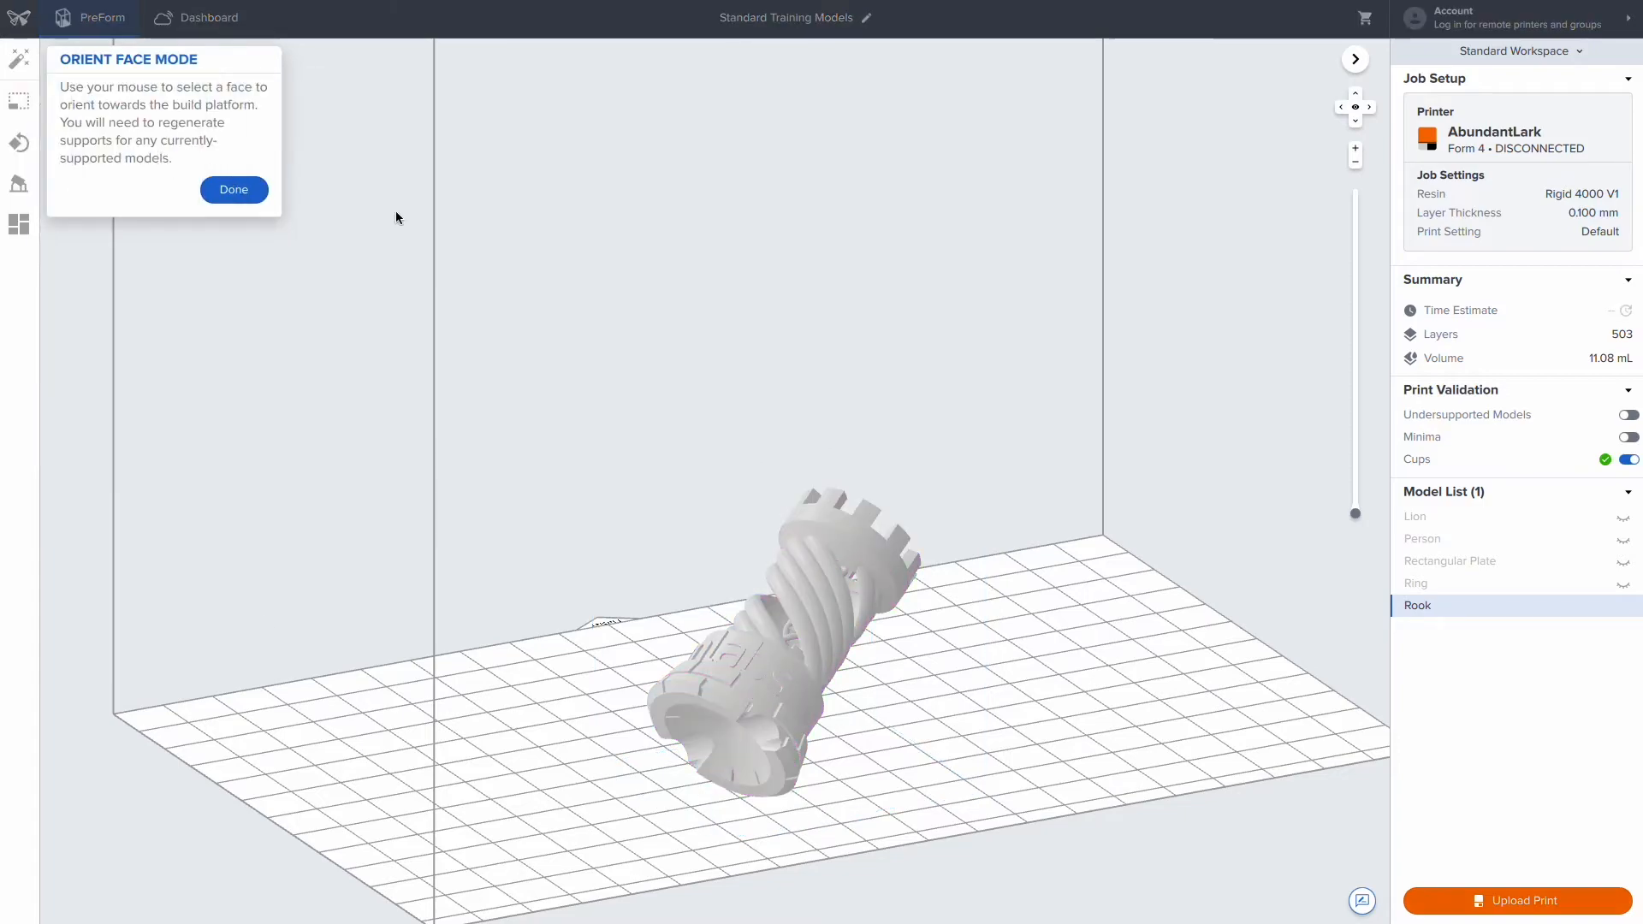
{"action": "left_click", "coordinate": [662, 708]}
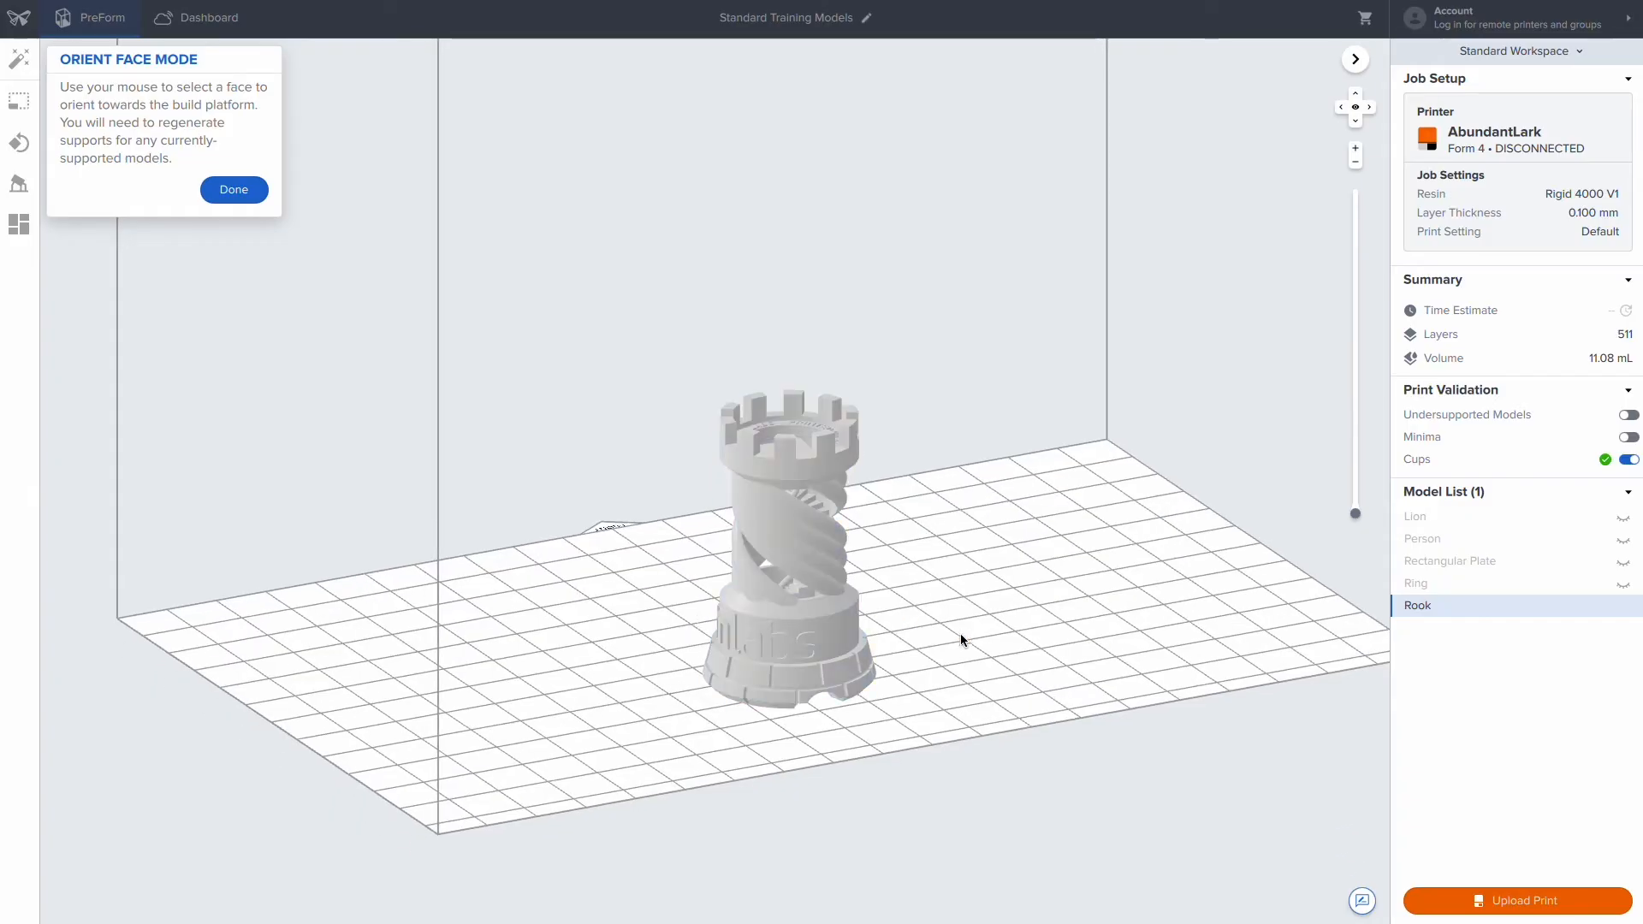
{"action": "left_click", "coordinate": [223, 191]}
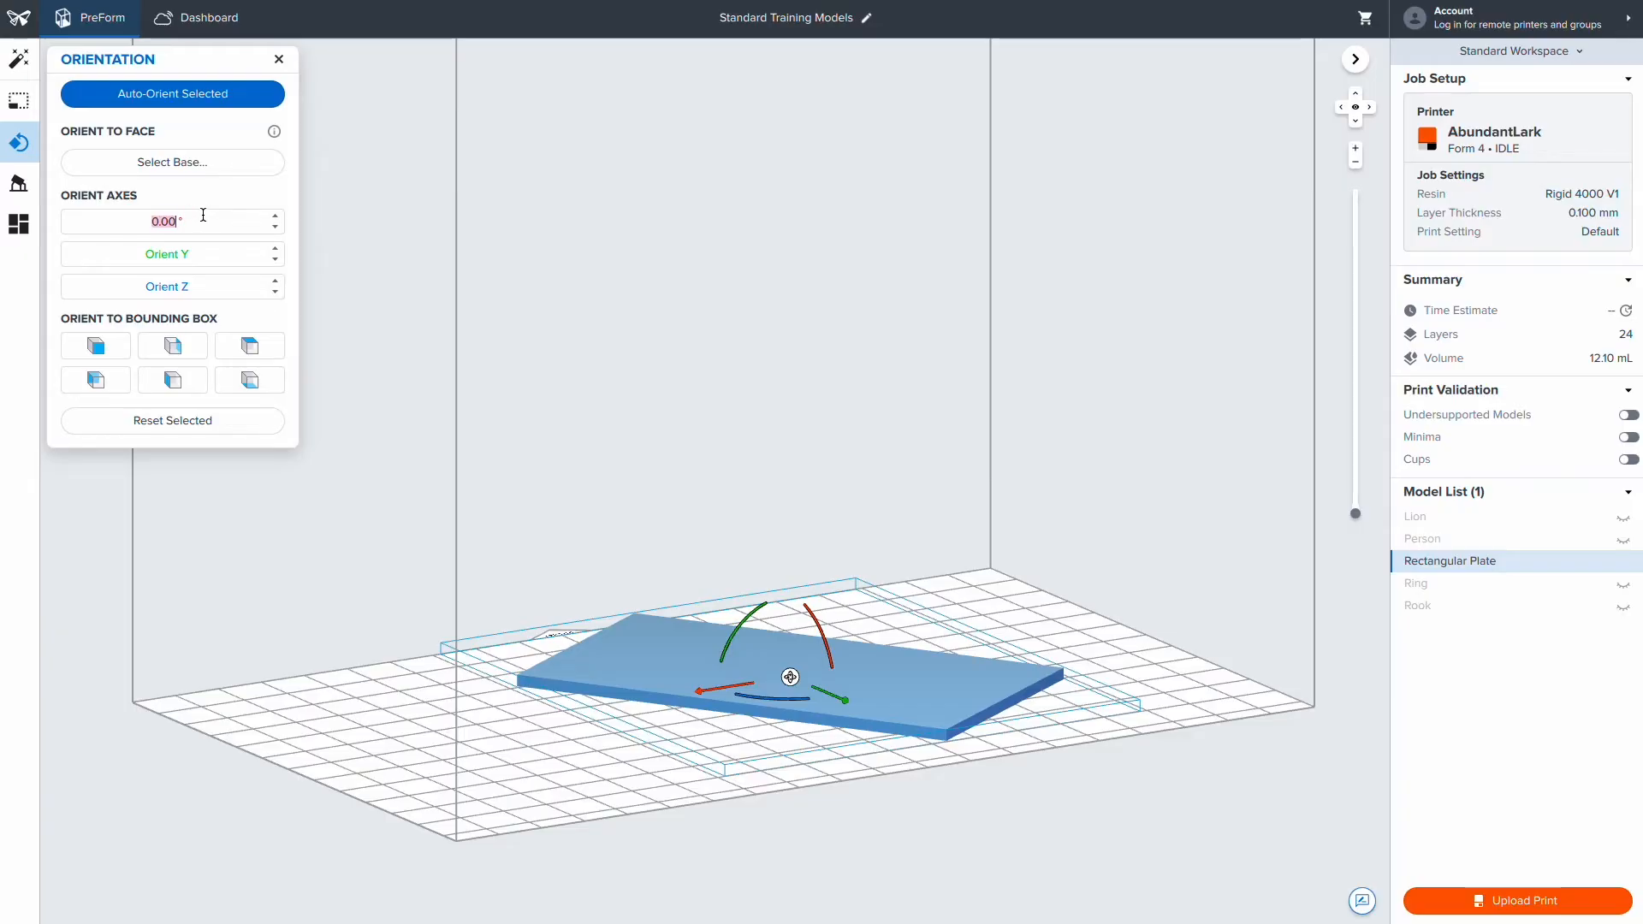
Apply the Rectangular Plate's X-axis angle, and orient the Rook to several different sides of its bounding box.
{"action": "key", "text": "Return"}
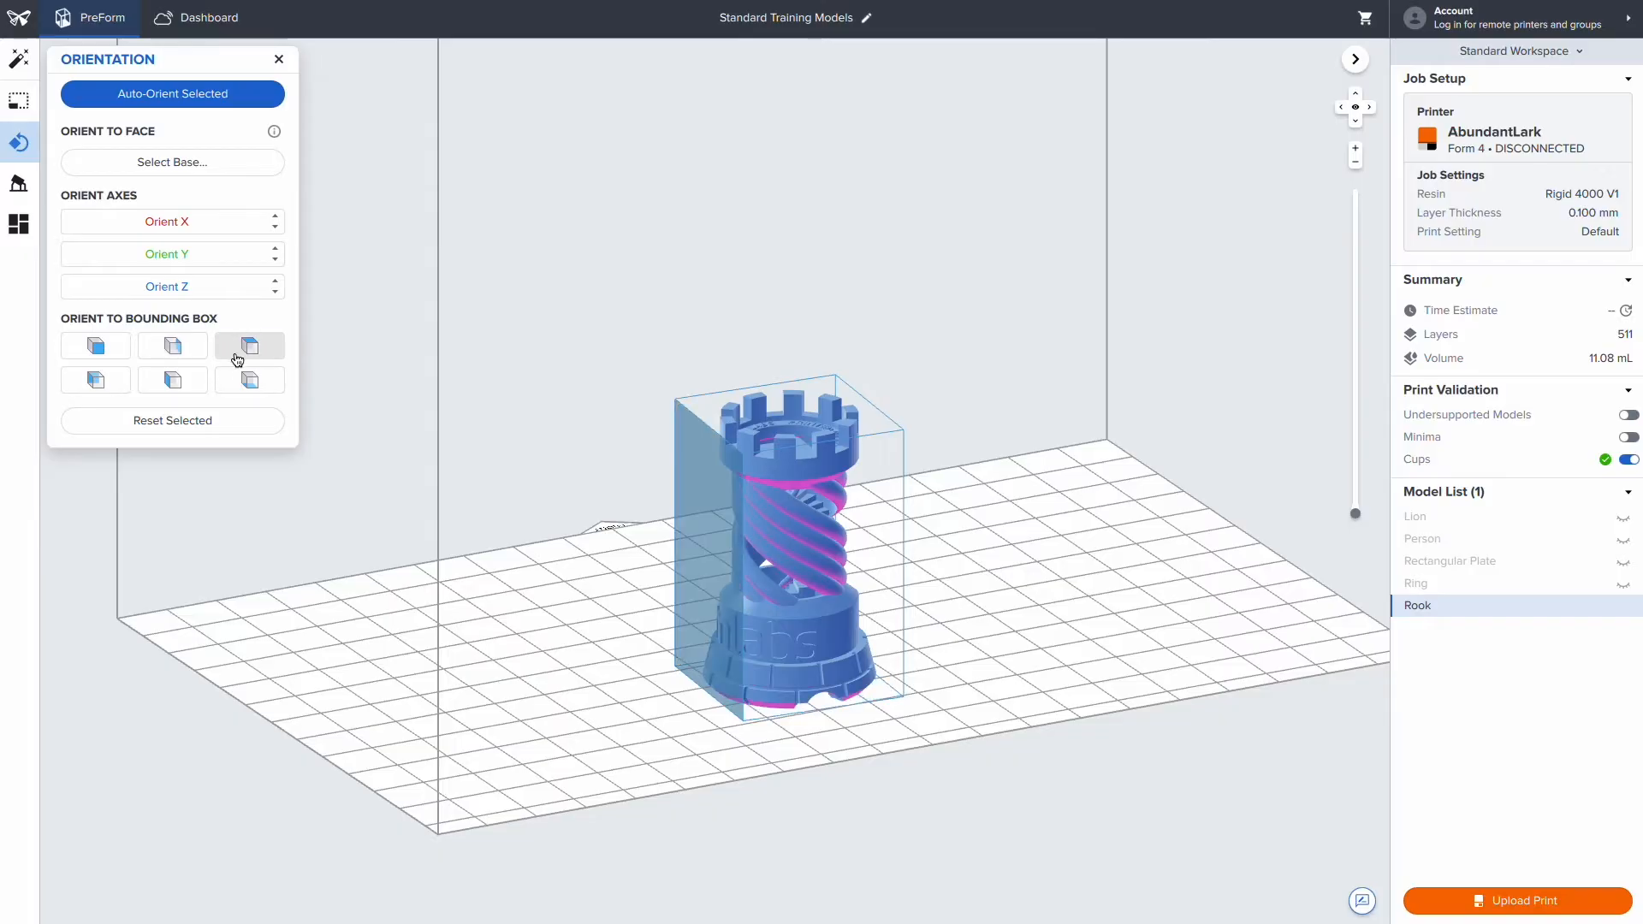
{"action": "left_click", "coordinate": [238, 360]}
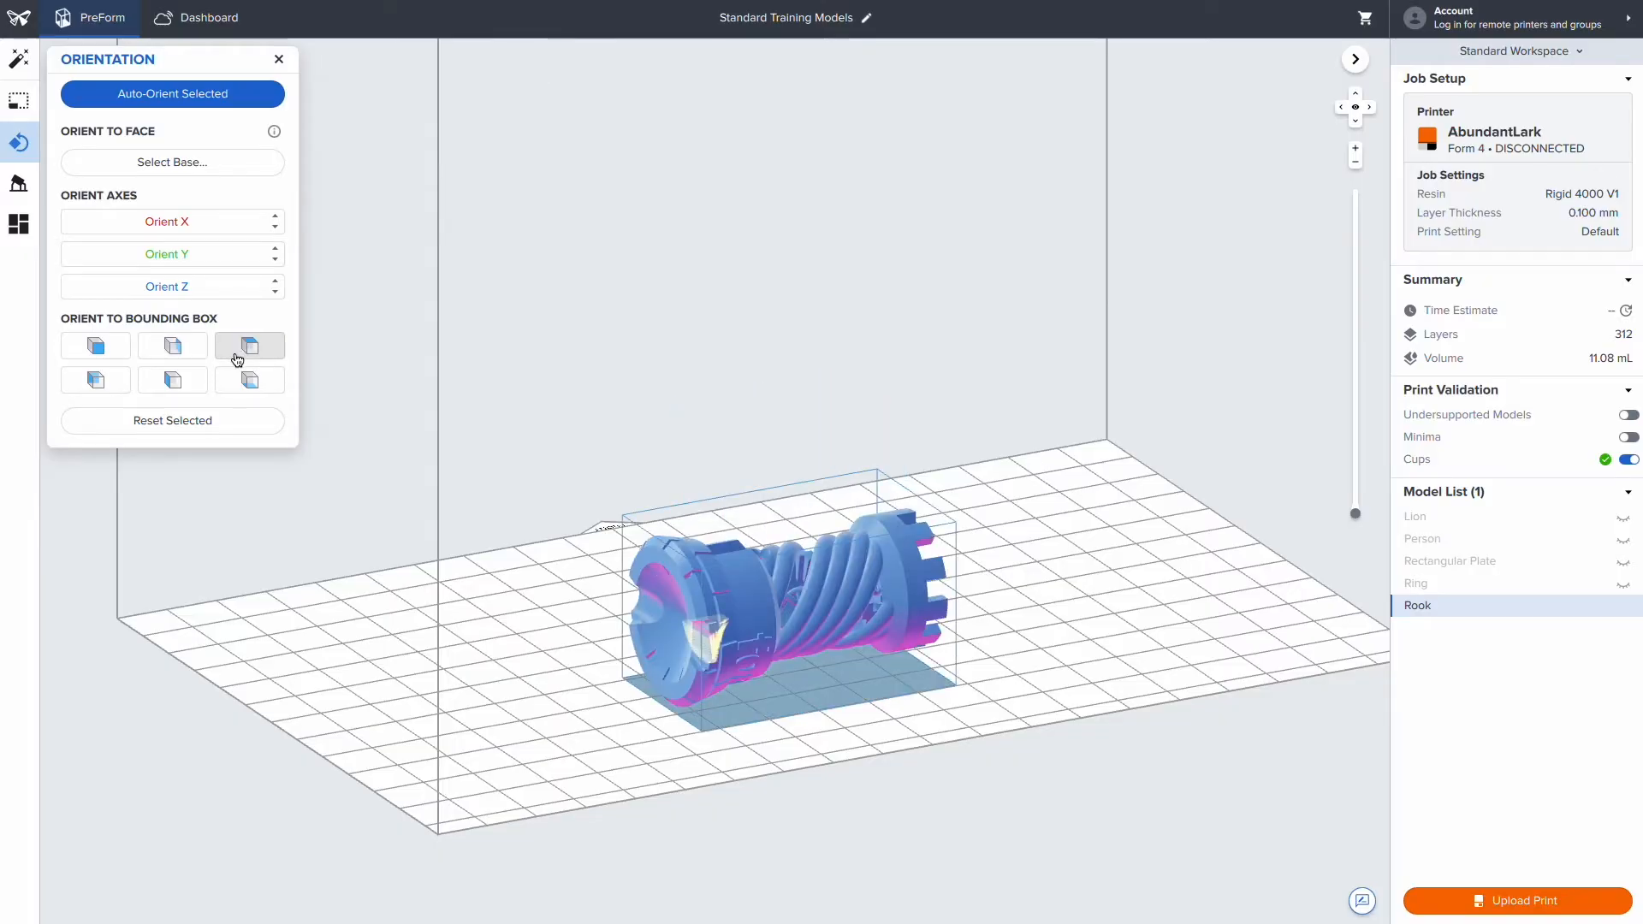
{"action": "left_click", "coordinate": [172, 384]}
{"action": "left_click", "coordinate": [238, 383]}
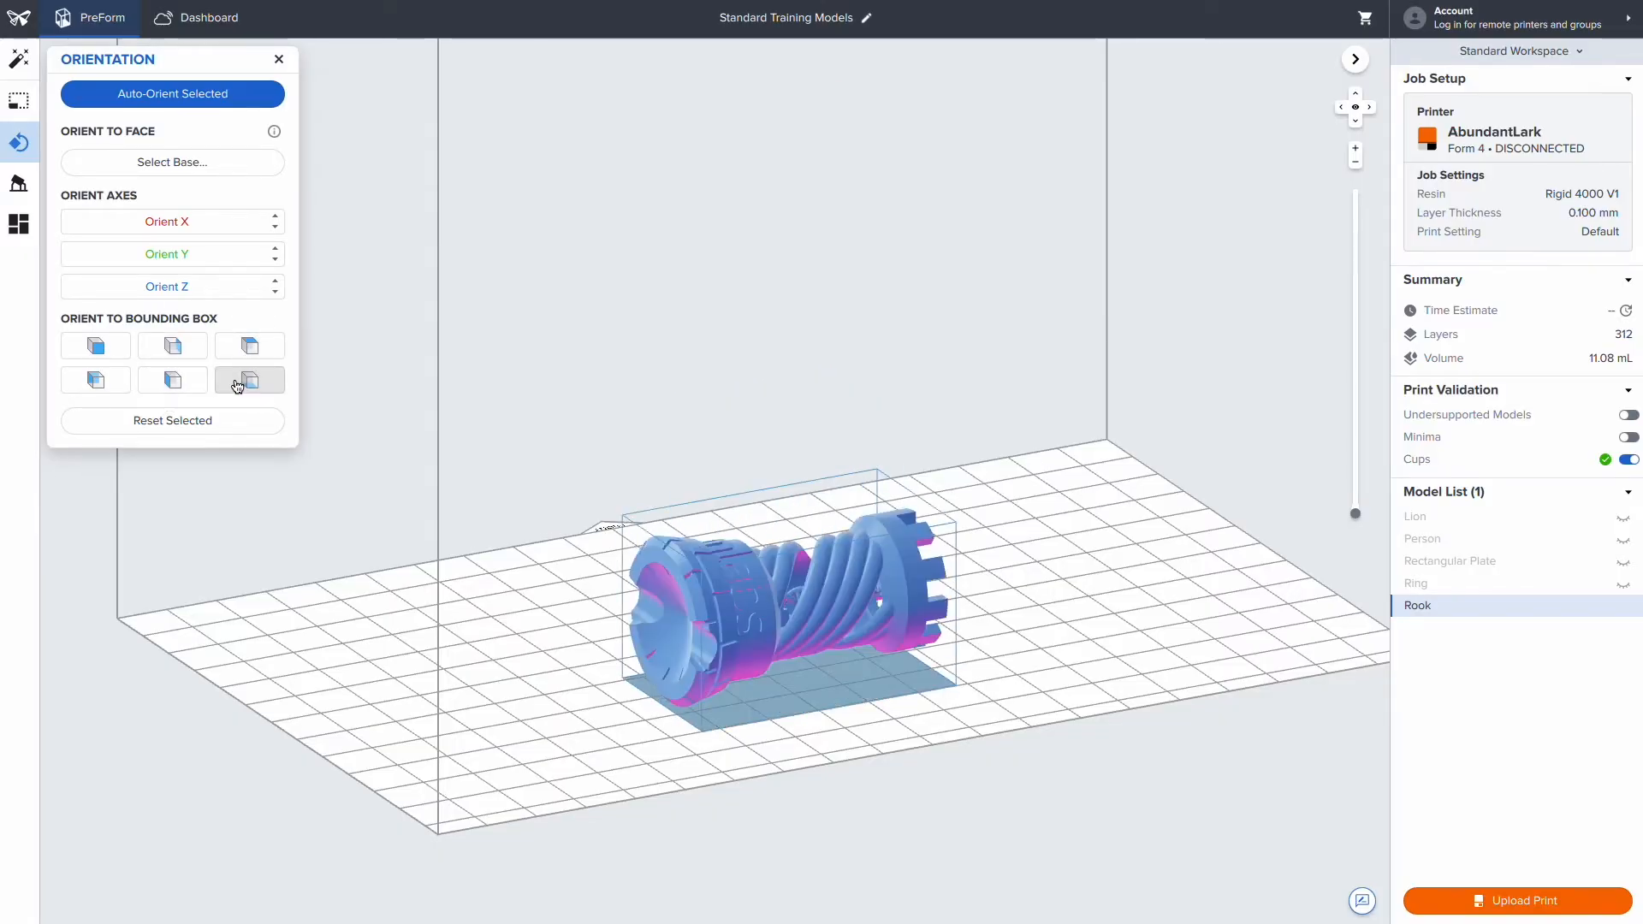
{"action": "left_click", "coordinate": [90, 377]}
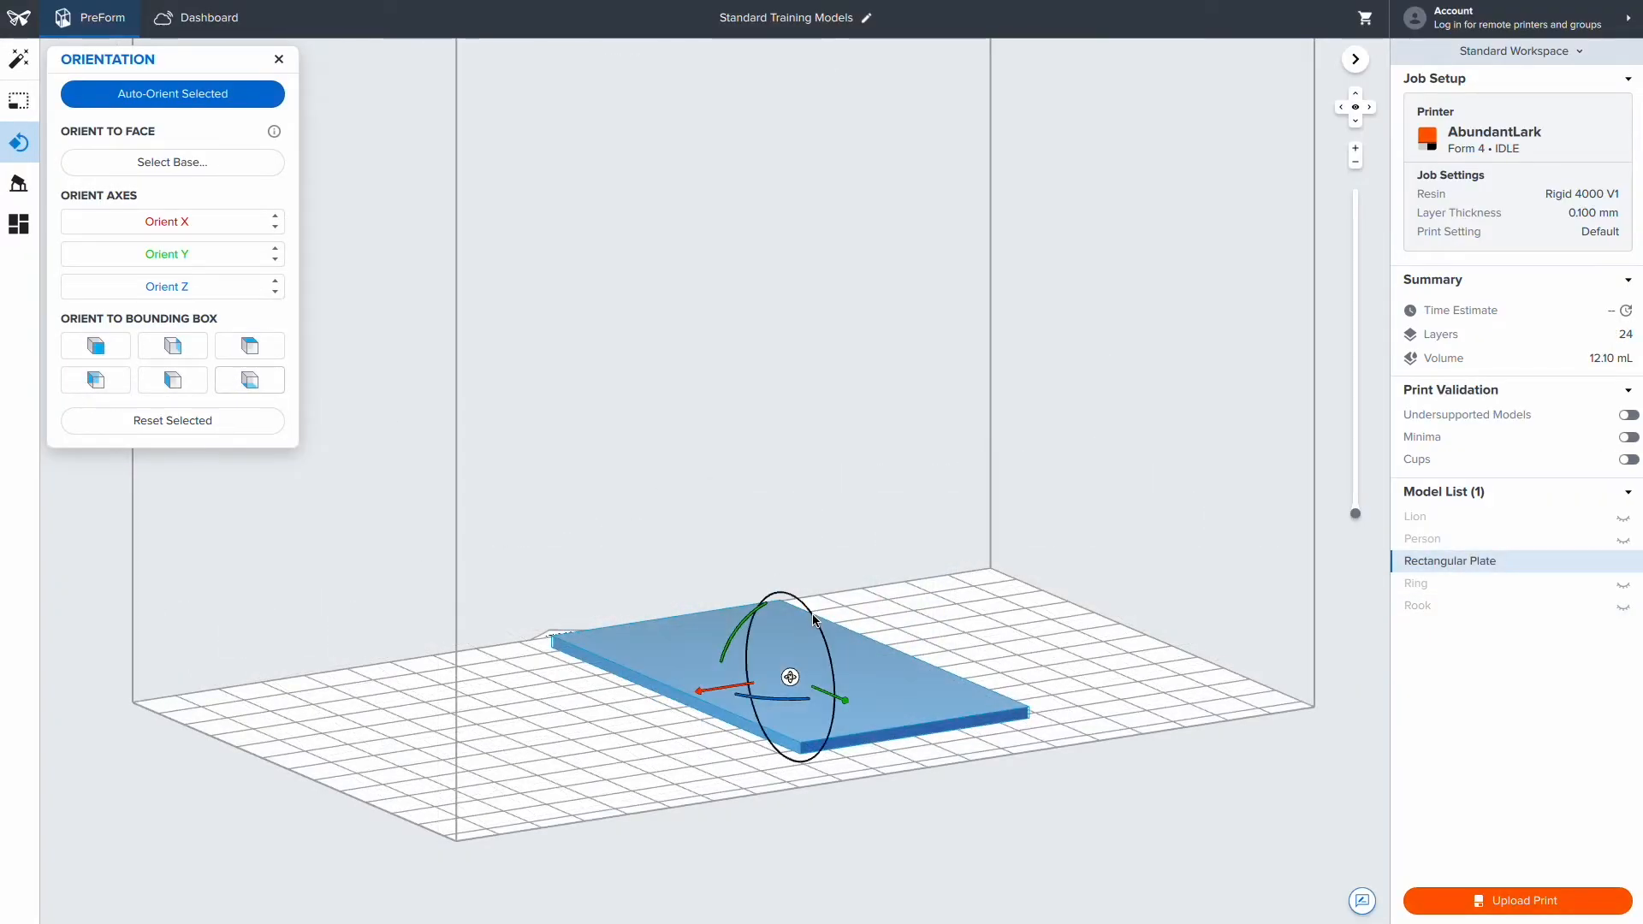
Tilt the Rectangular Plate about the X axis, undo a turn about the Z axis, and rotate it about Z again.
{"action": "left_click_drag", "start_coordinate": [816, 621], "coordinate": [822, 635]}
{"action": "left_click_drag", "start_coordinate": [741, 566], "coordinate": [976, 623]}
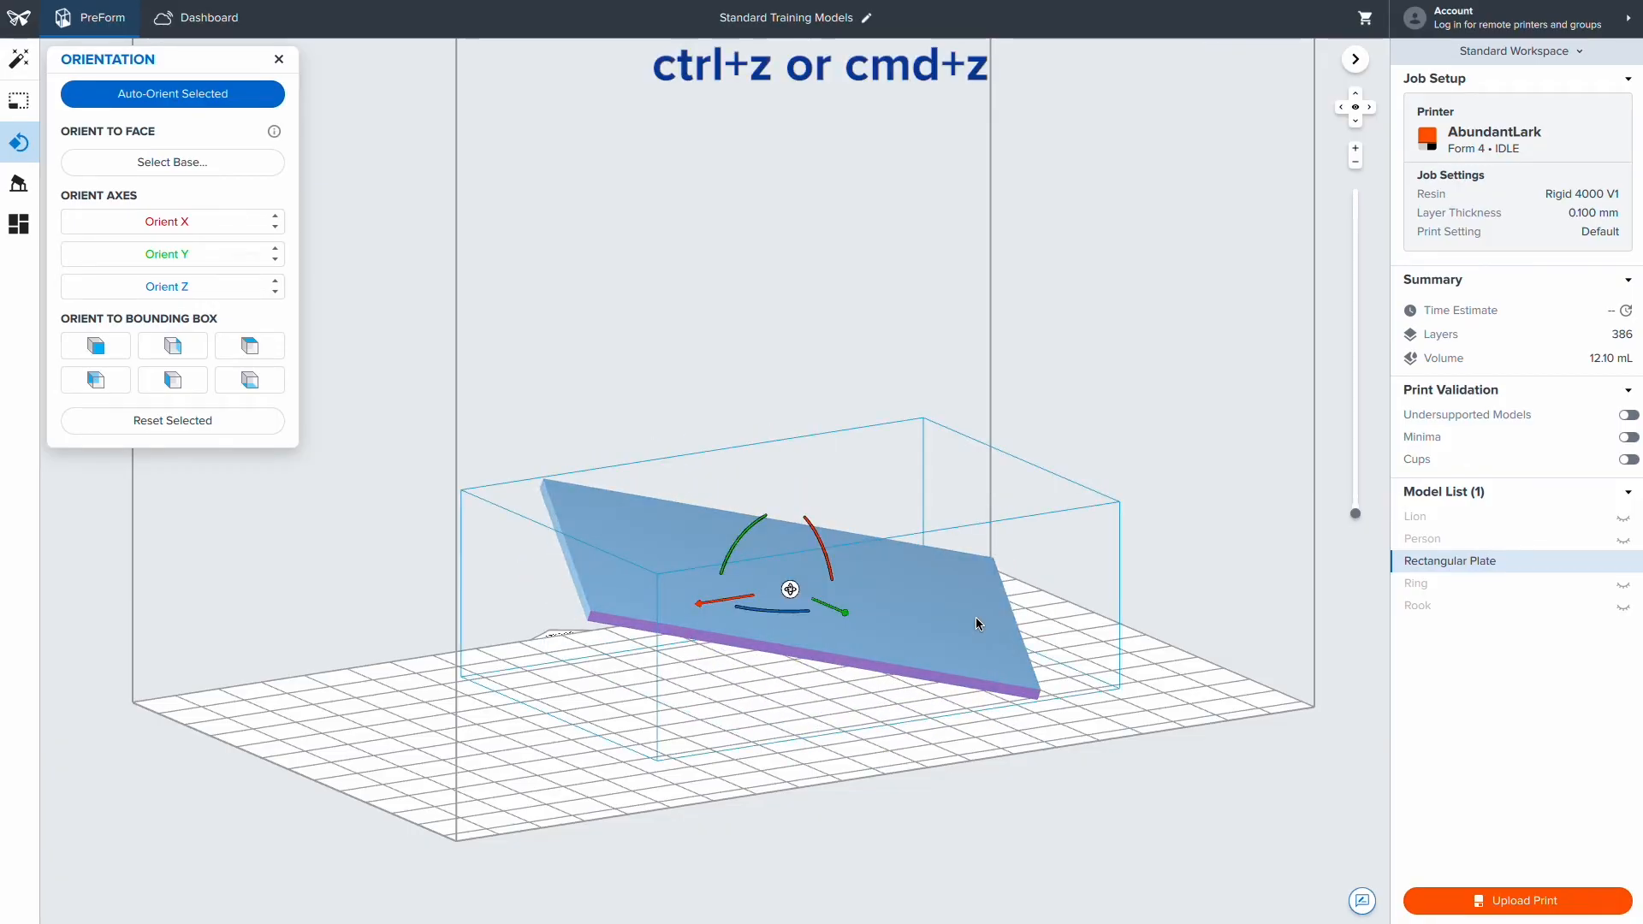
{"action": "key", "text": "ctrl+z"}
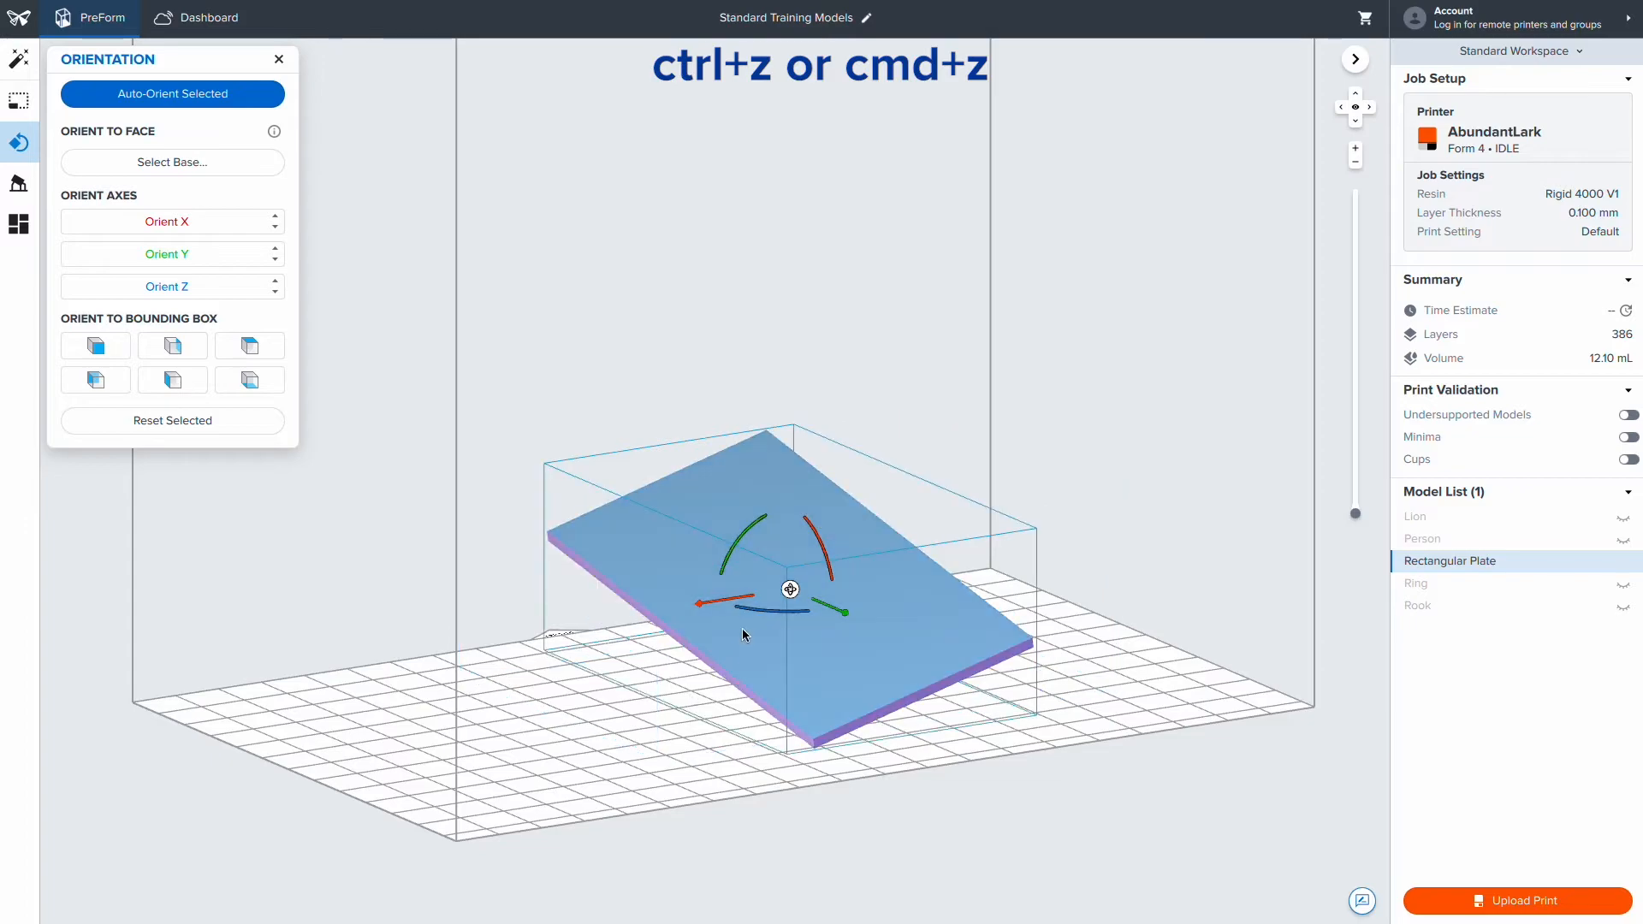
{"action": "left_click_drag", "start_coordinate": [777, 616], "coordinate": [686, 613]}
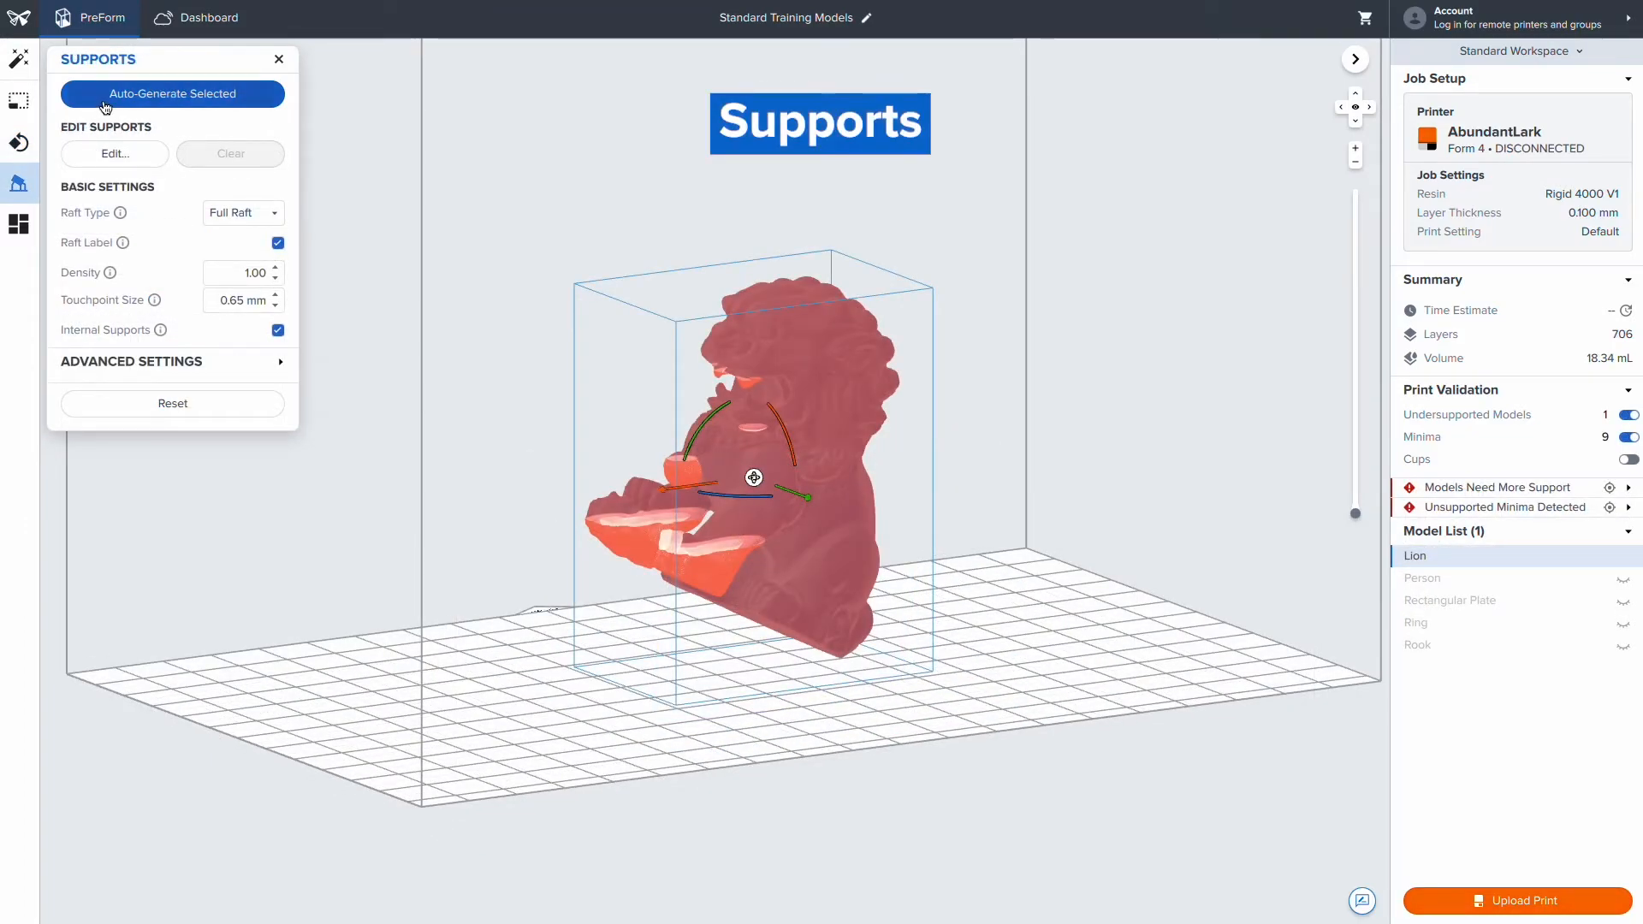
Auto-generate supports for the tilted Lion and open them for manual editing.
{"action": "left_click", "coordinate": [106, 103]}
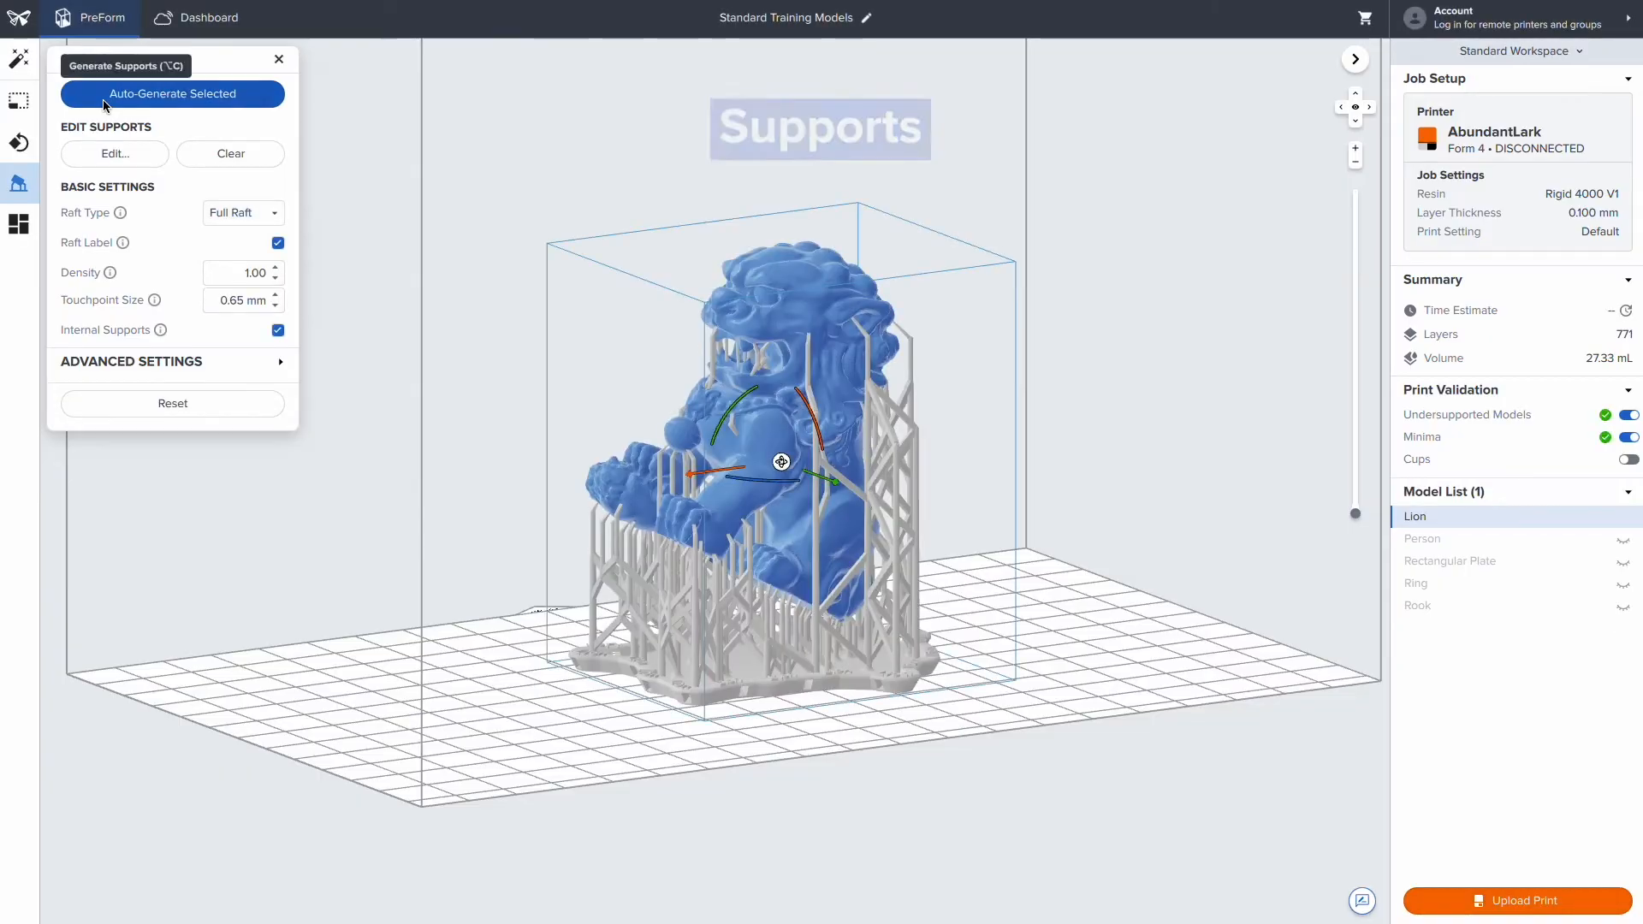
{"action": "left_click", "coordinate": [144, 160]}
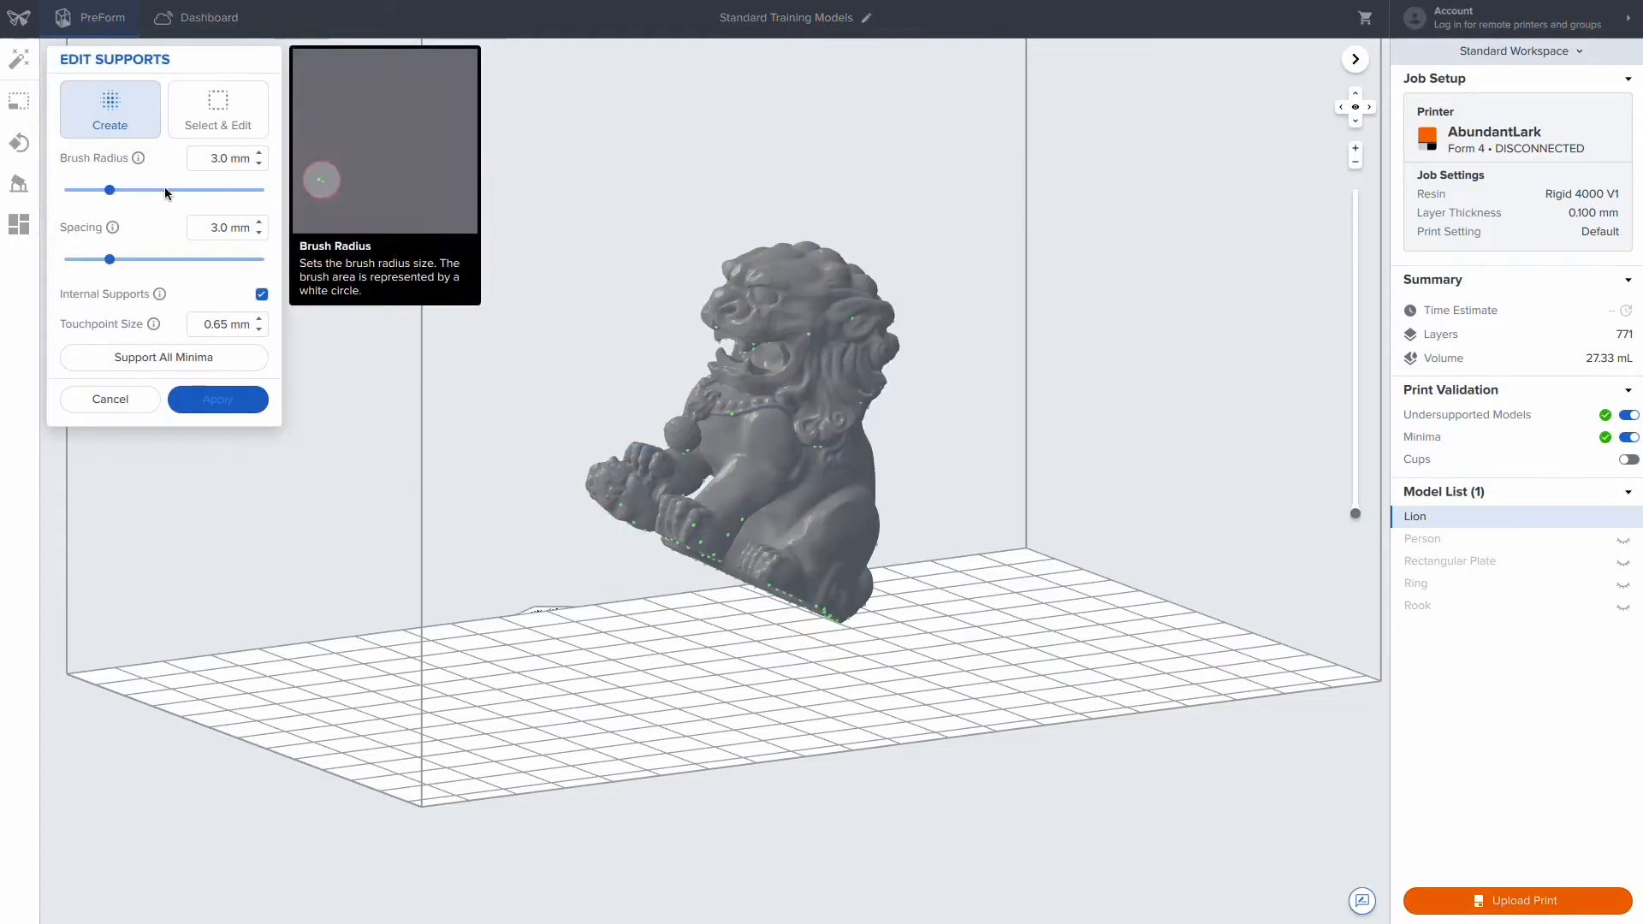
Brush over the support touchpoints in the Lion's mouth in Select & Edit mode with a 3.0 mm brush radius.
{"action": "right_click_drag", "start_coordinate": [573, 392], "coordinate": [716, 375]}
{"action": "scroll", "coordinate": [716, 373], "scroll_direction": "up", "scroll_amount": 6}
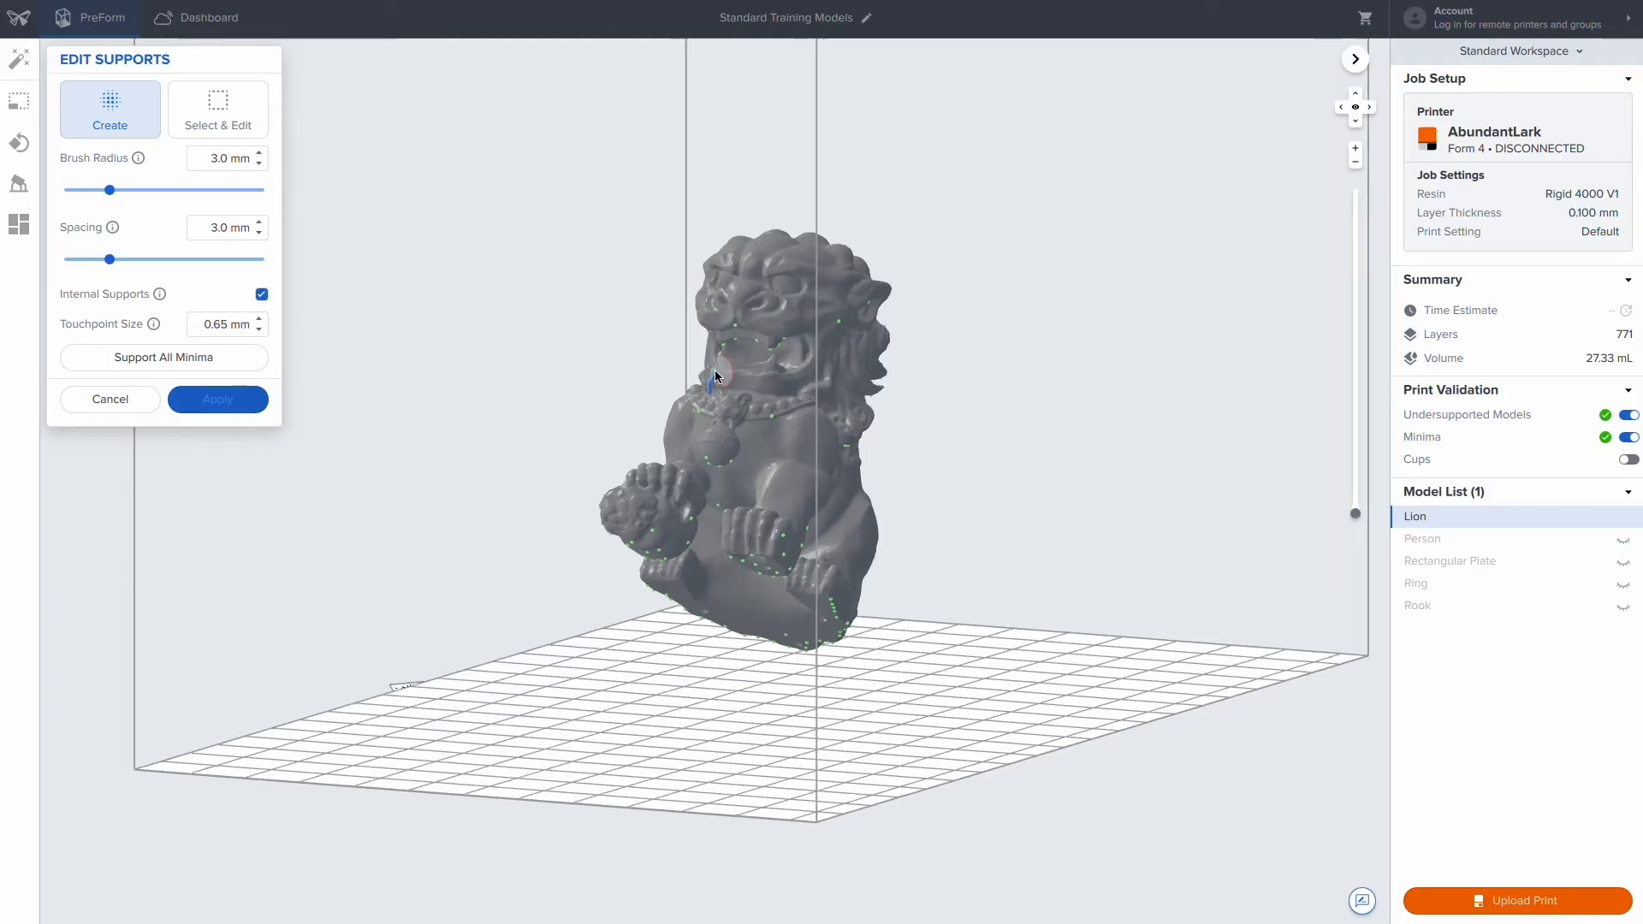
{"action": "middle_click_drag", "start_coordinate": [609, 408], "coordinate": [626, 417]}
{"action": "right_click_drag", "start_coordinate": [672, 381], "coordinate": [660, 320]}
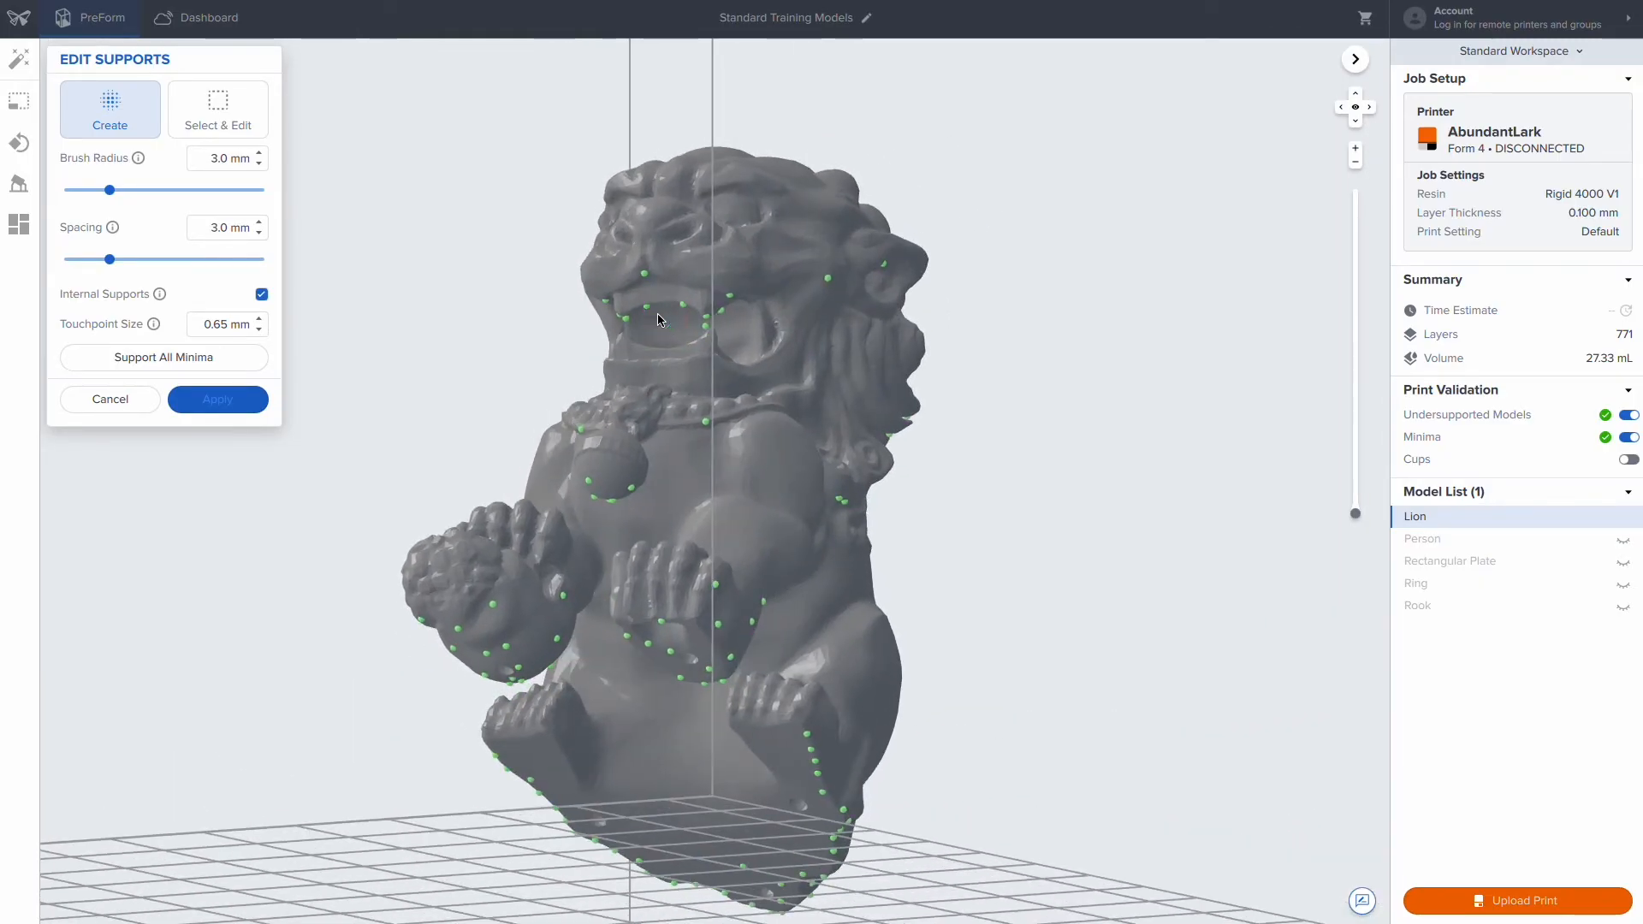
{"action": "left_click", "coordinate": [218, 108]}
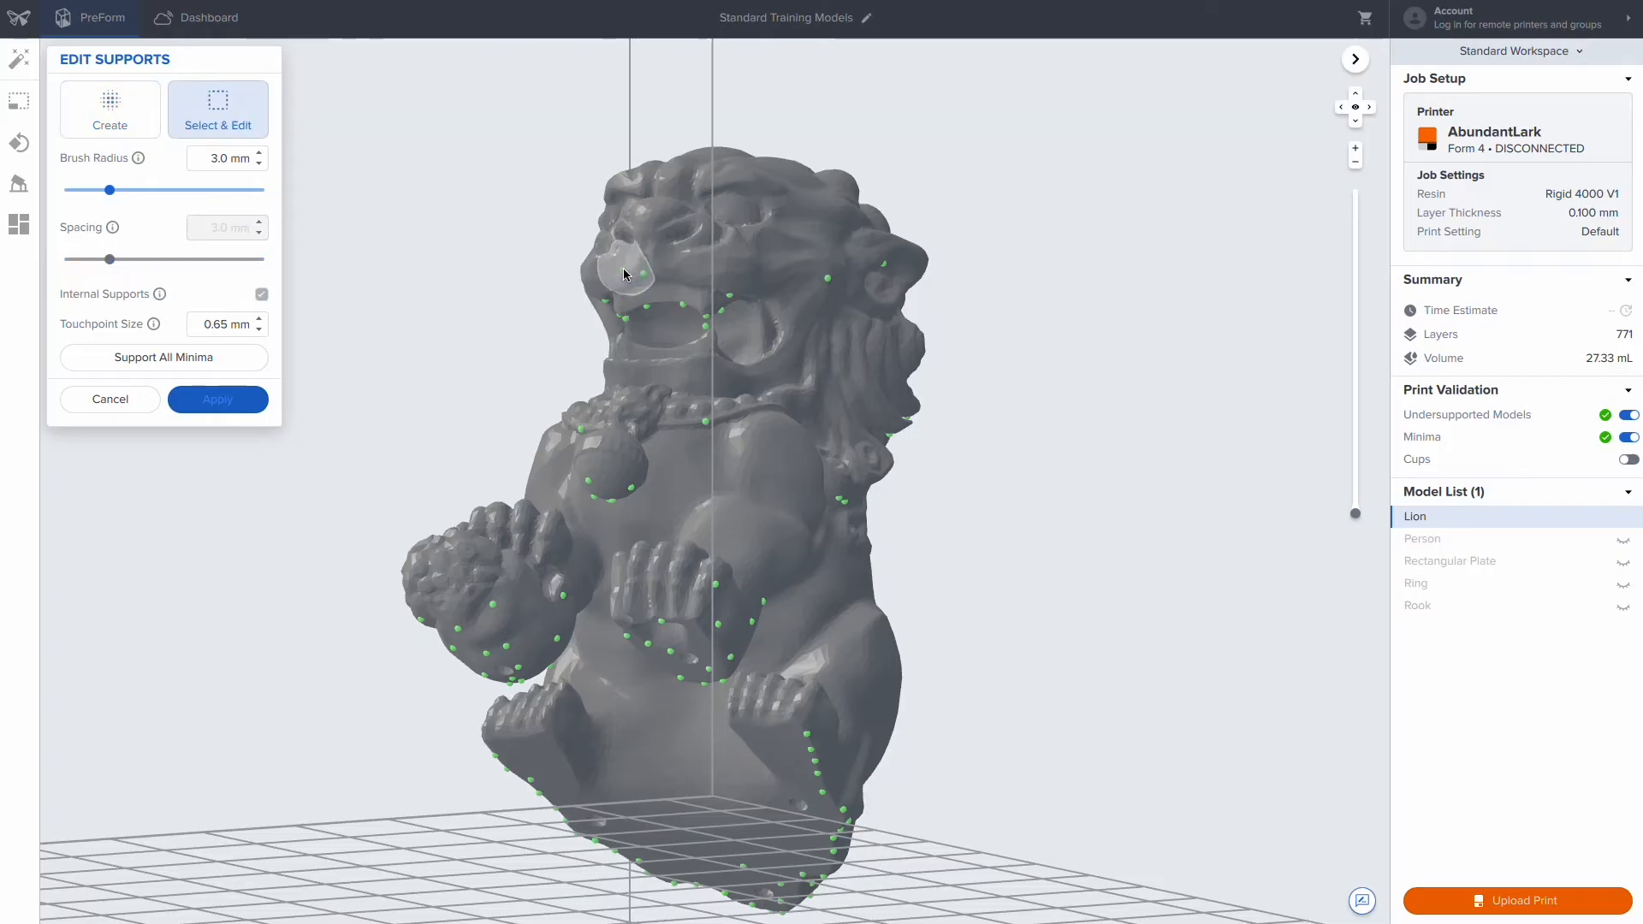
{"action": "left_click_drag", "start_coordinate": [652, 326], "coordinate": [620, 304]}
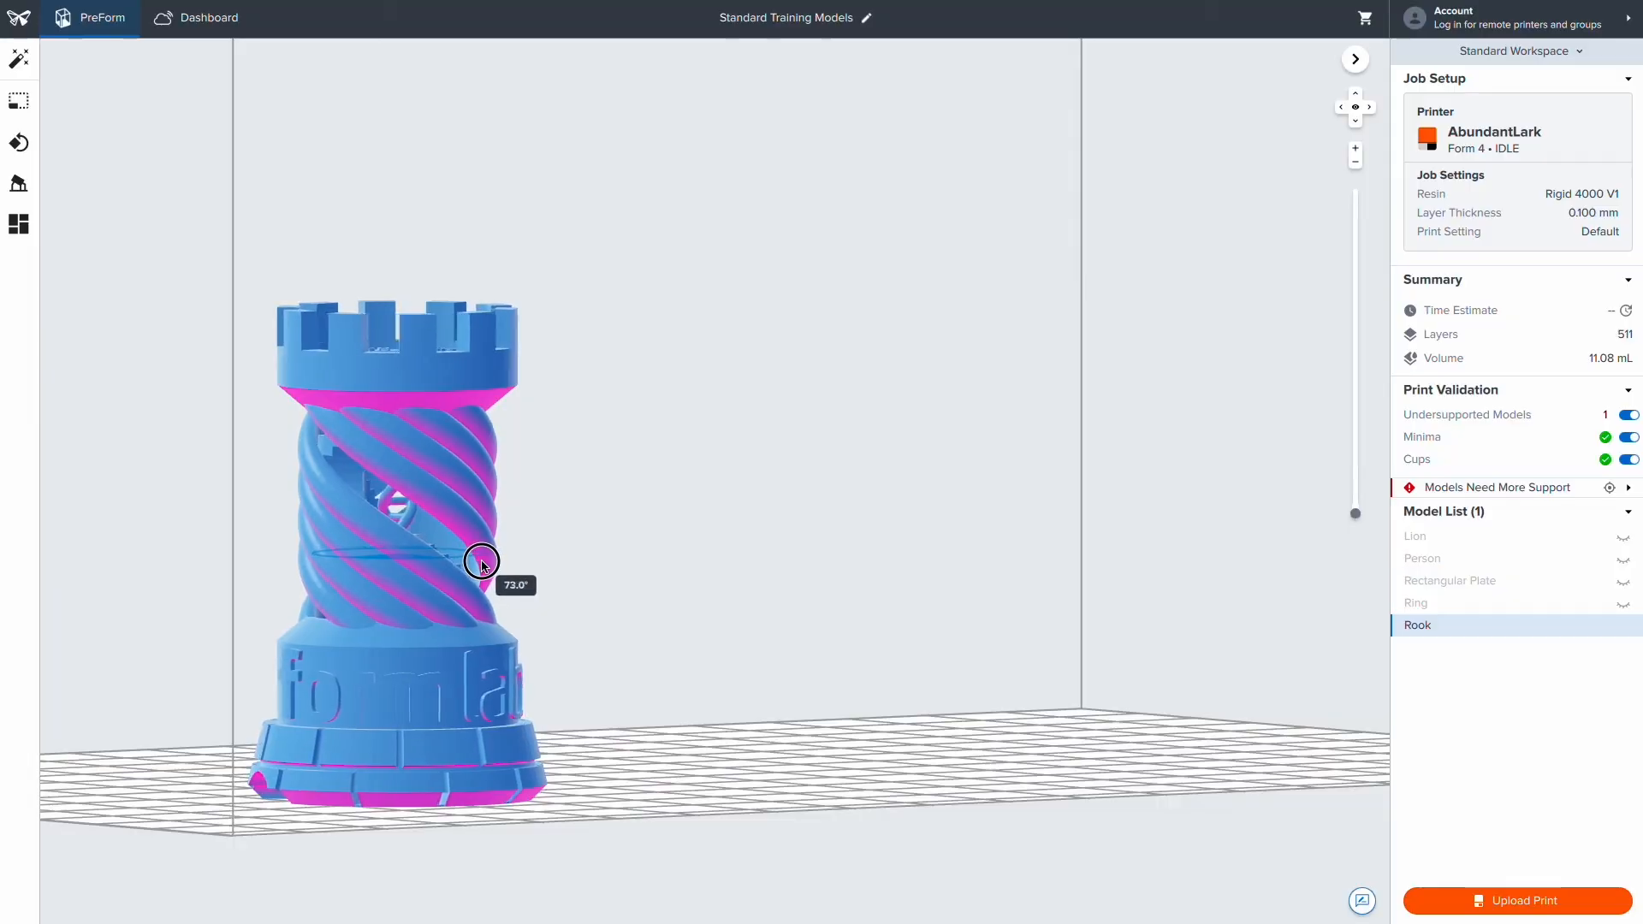
Move the Rook across the build platform and auto-generate its supports with the raft type set to None.
{"action": "left_click", "coordinate": [397, 548]}
{"action": "left_click_drag", "start_coordinate": [314, 557], "coordinate": [669, 541]}
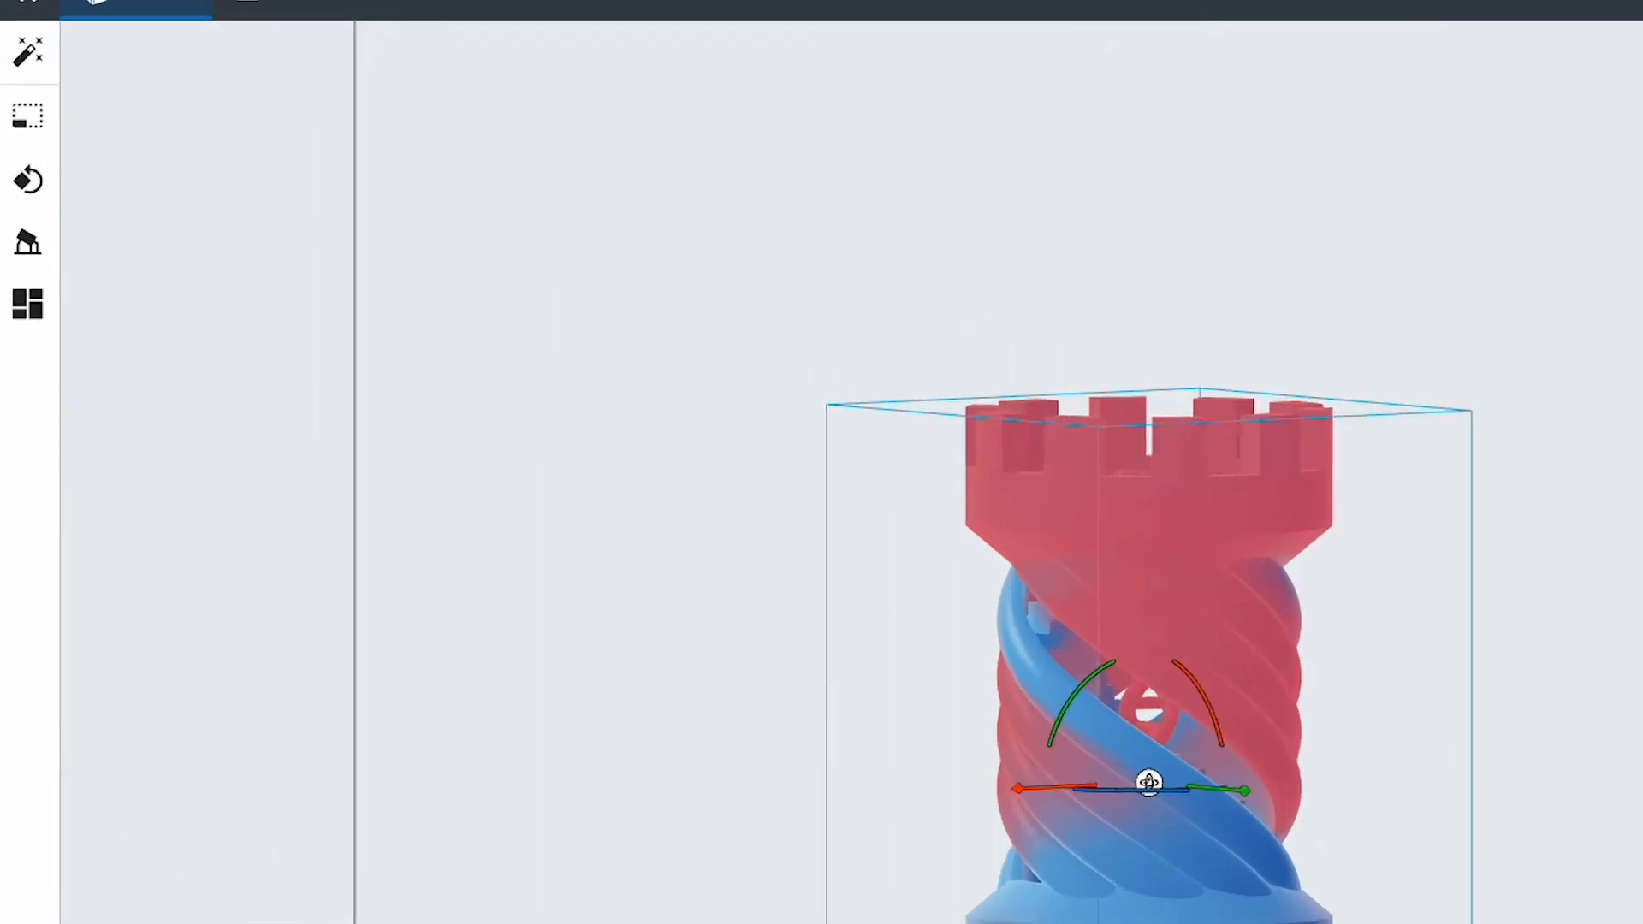
{"action": "left_click", "coordinate": [18, 183]}
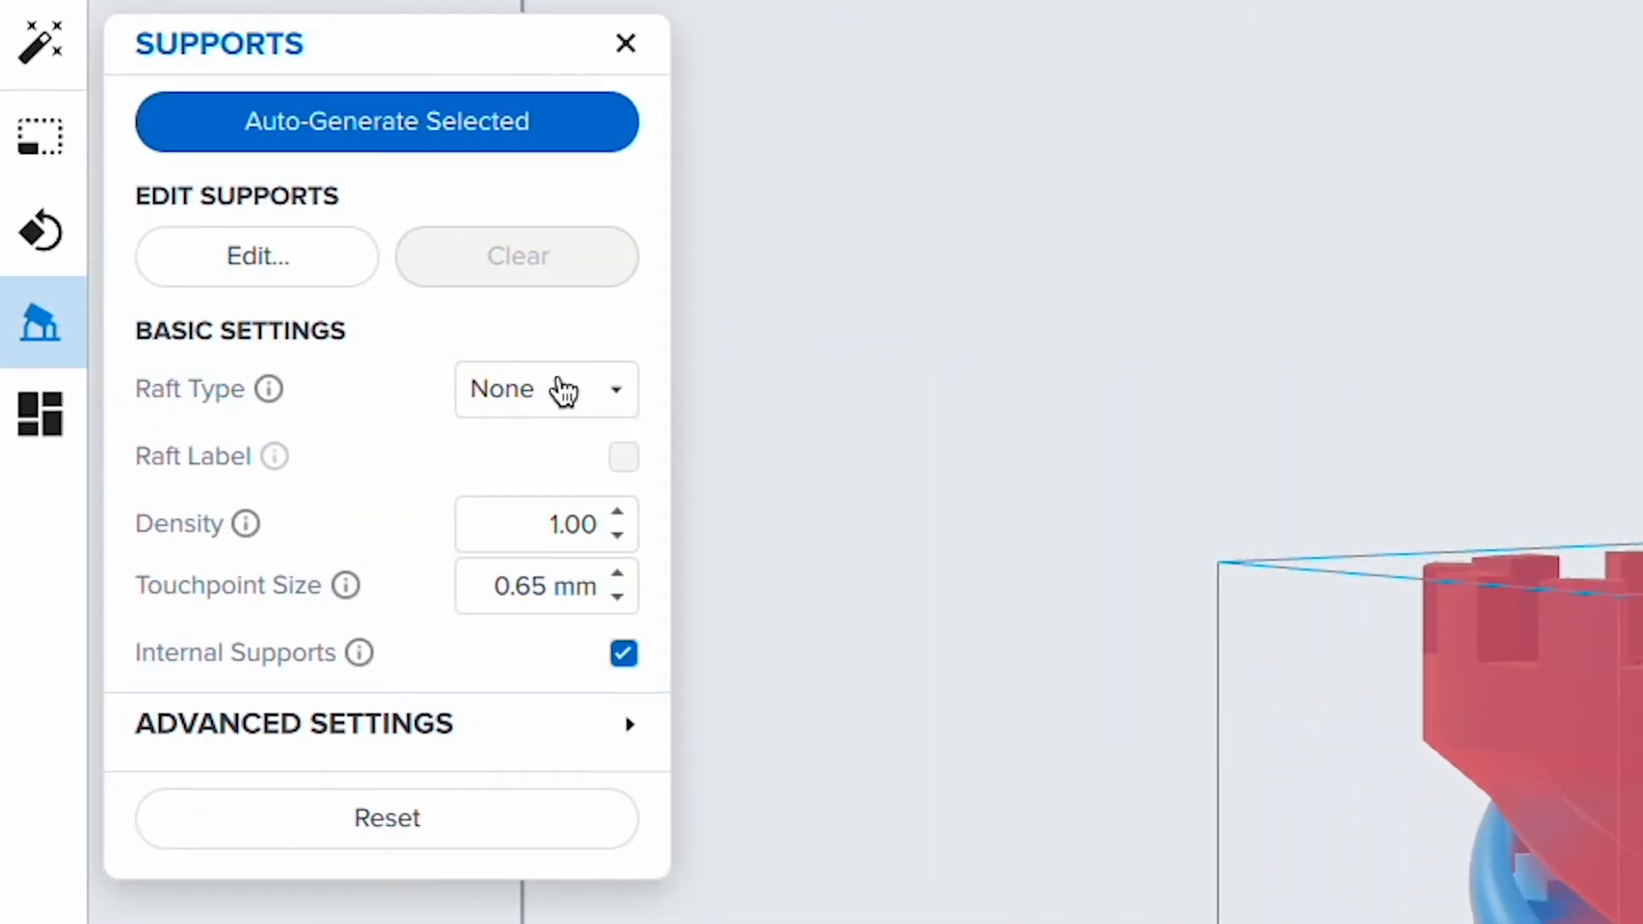
{"action": "left_click", "coordinate": [562, 391]}
{"action": "left_click", "coordinate": [517, 565]}
{"action": "left_click", "coordinate": [426, 121]}
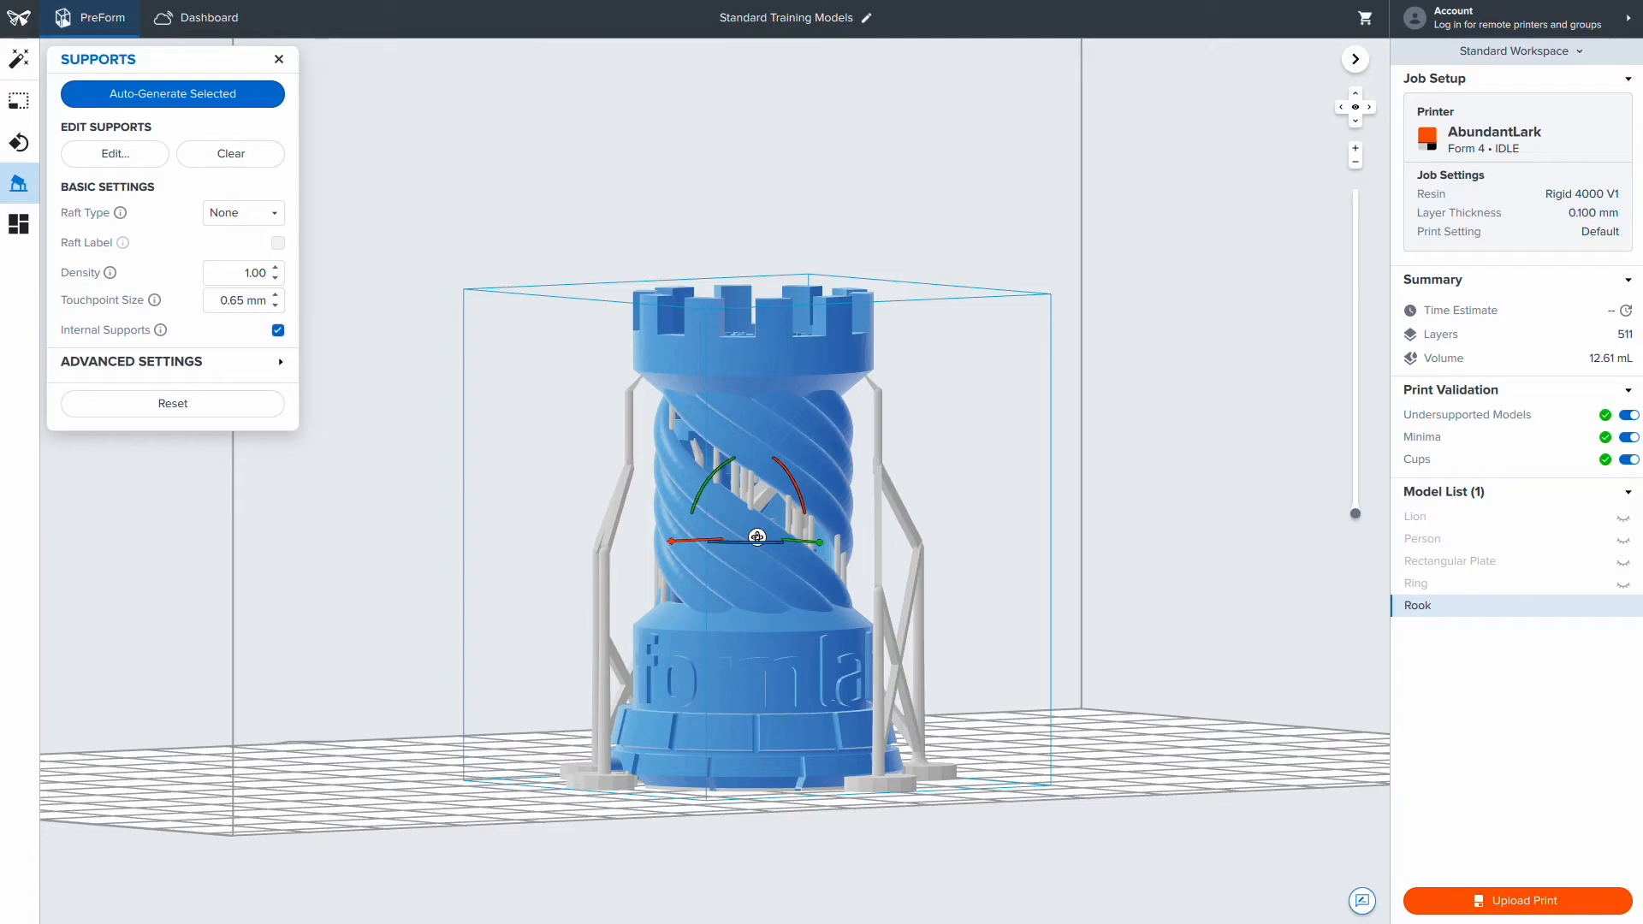
{"action": "right_click_drag", "start_coordinate": [526, 455], "coordinate": [939, 531]}
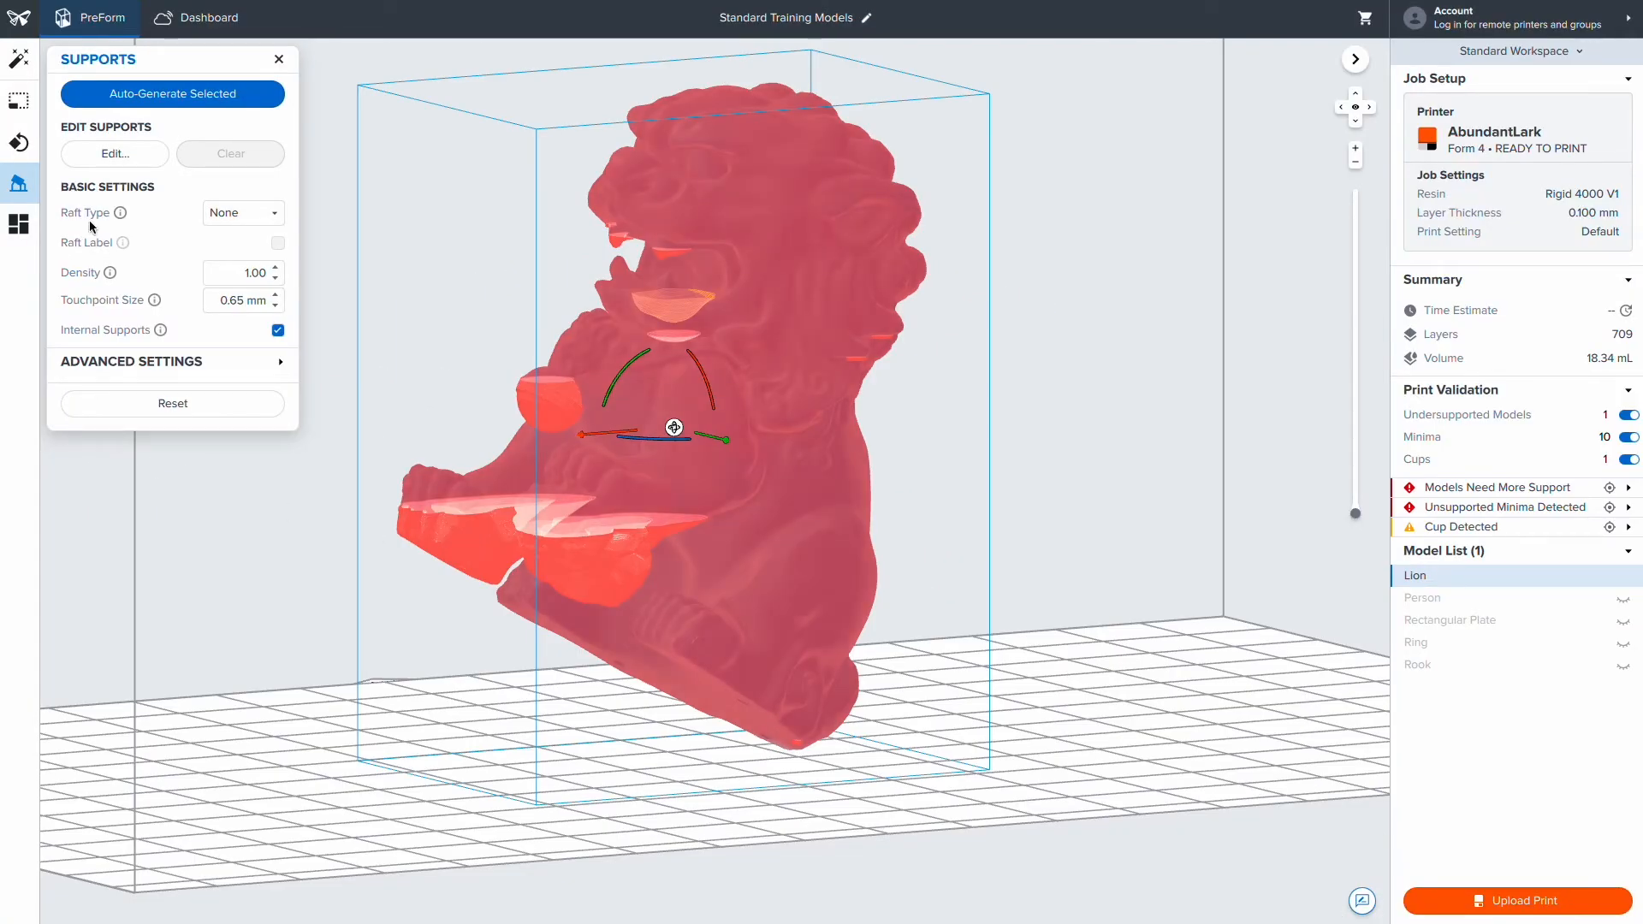
Auto-generate supports for the Lion using Mini Rafts and inspect the rafts beneath it.
{"action": "left_click", "coordinate": [222, 227]}
{"action": "left_click", "coordinate": [231, 288]}
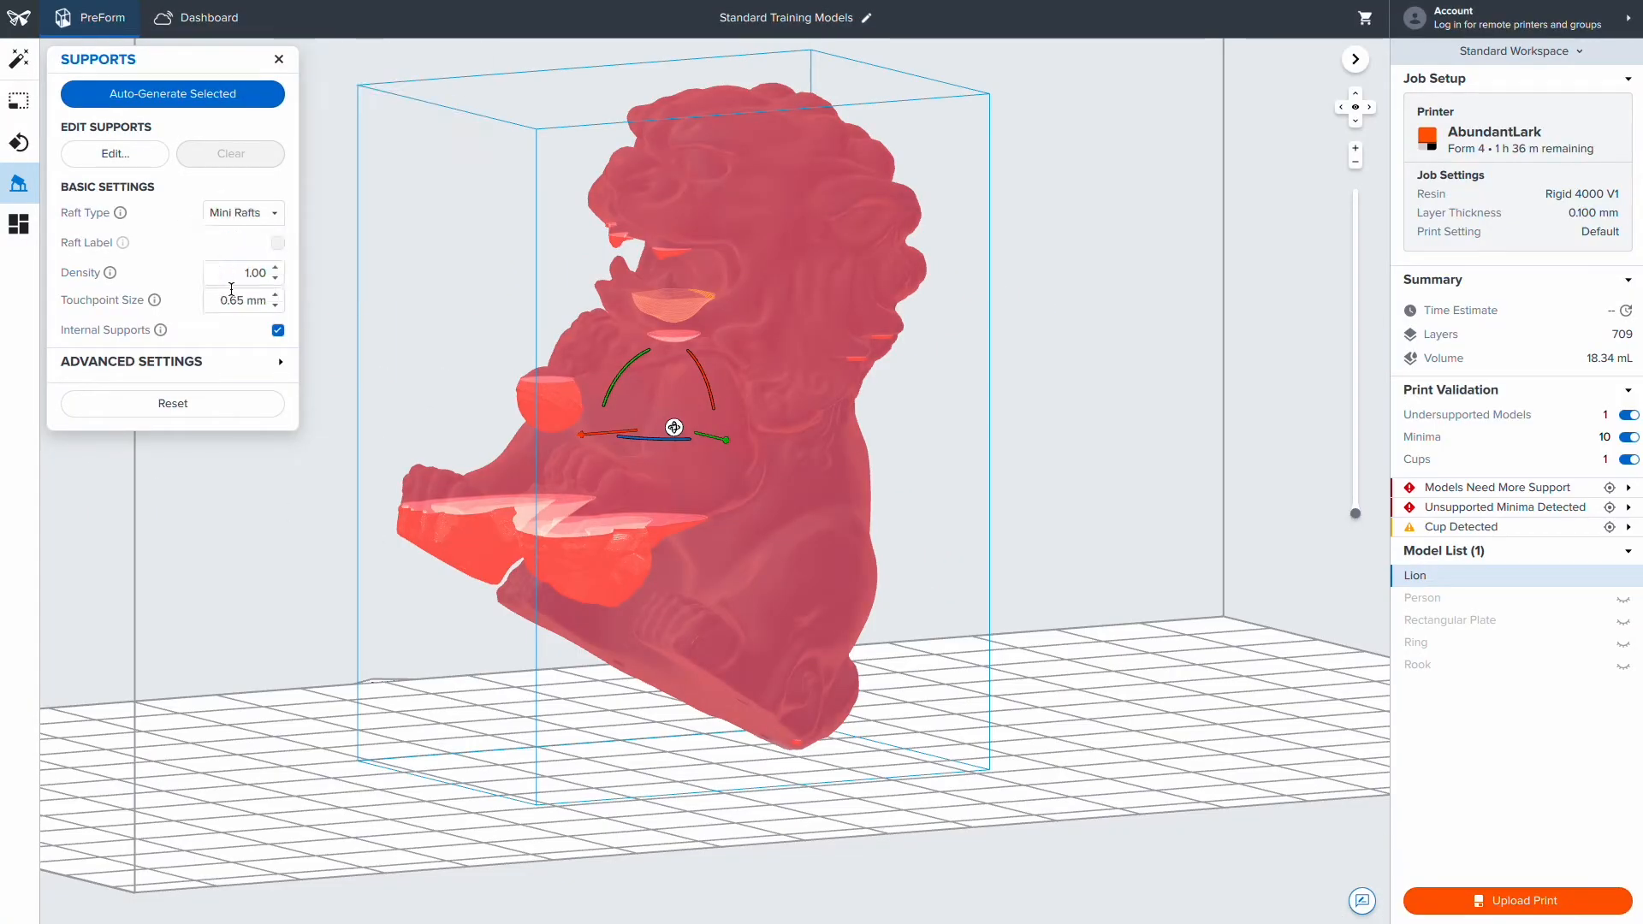
{"action": "left_click", "coordinate": [140, 92]}
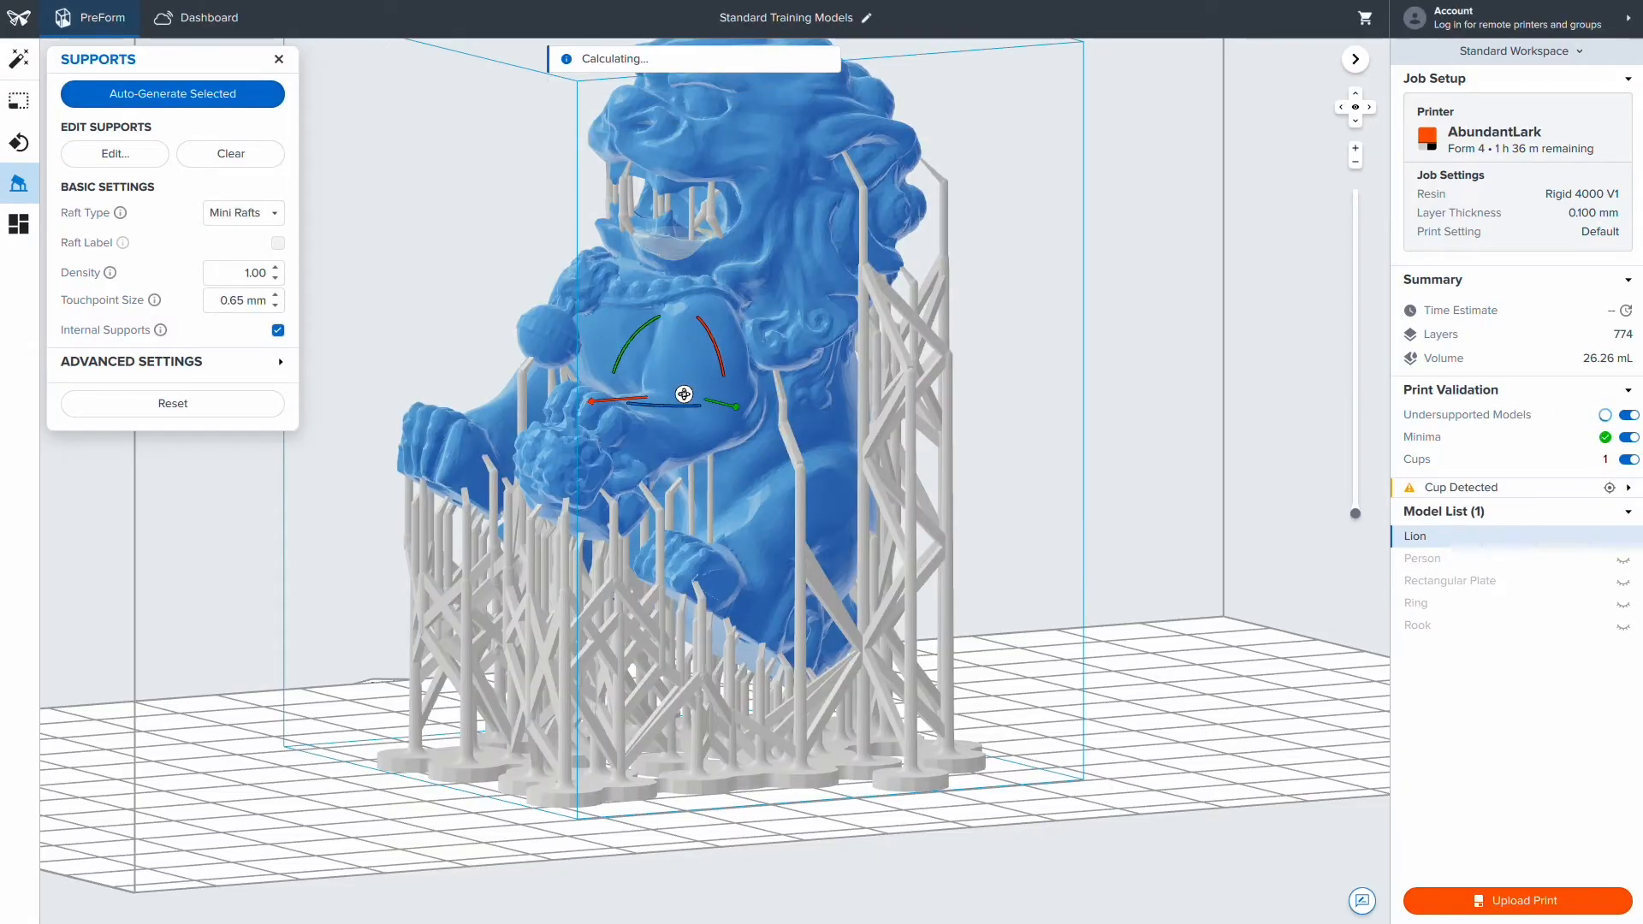
{"action": "scroll", "coordinate": [1116, 489], "scroll_direction": "down", "scroll_amount": 1}
{"action": "scroll", "coordinate": [1058, 448], "scroll_direction": "down", "scroll_amount": 2}
{"action": "mouse_move", "coordinate": [1057, 447]}
{"action": "middle_mouse_down"}
{"action": "mouse_move", "coordinate": [1056, 511]}
{"action": "mouse_move", "coordinate": [1035, 471]}
{"action": "middle_mouse_up"}
{"action": "scroll", "coordinate": [1056, 512], "scroll_direction": "down", "scroll_amount": 1}
{"action": "right_click_drag", "start_coordinate": [1029, 481], "coordinate": [1015, 648]}
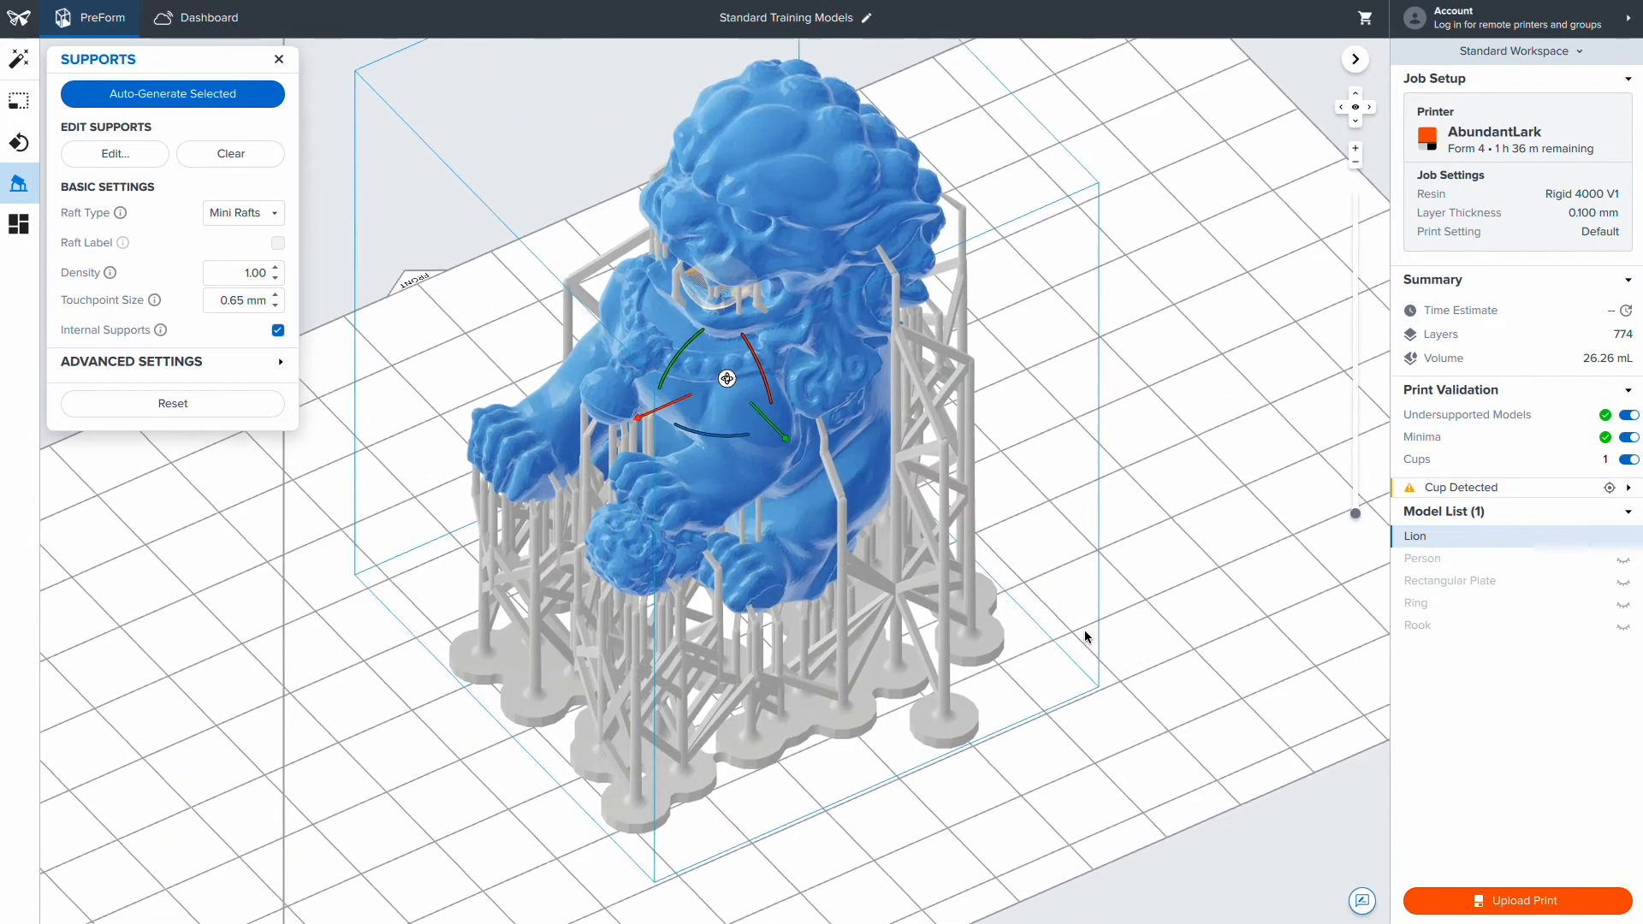
{"action": "right_click_drag", "start_coordinate": [1085, 630], "coordinate": [1054, 572]}
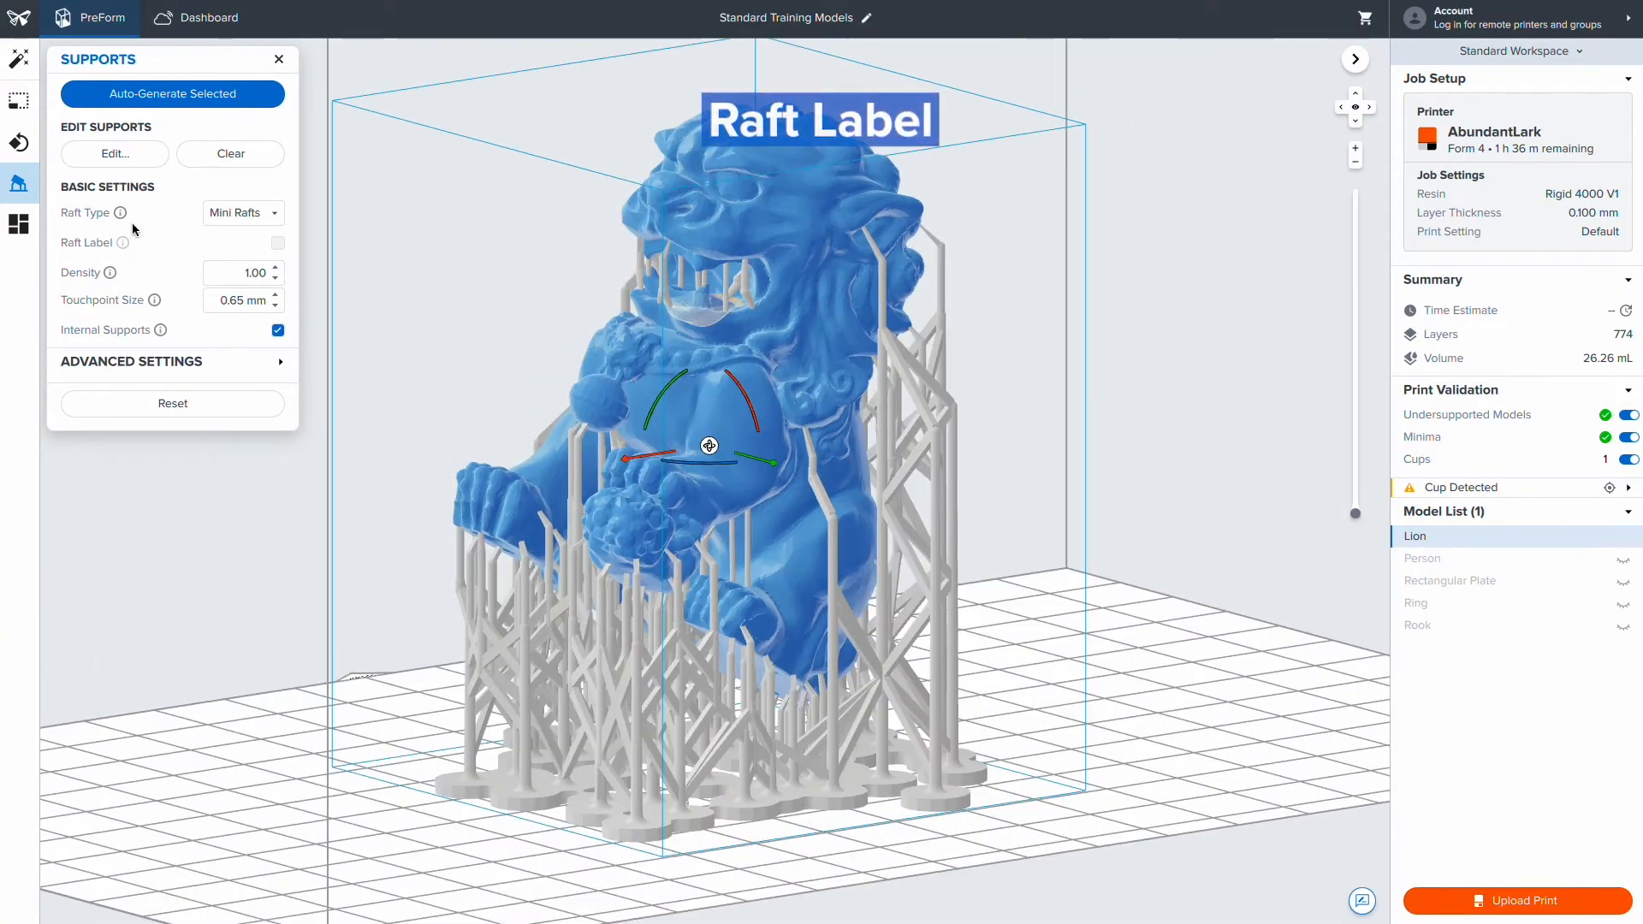
Switch the raft type to Full Raft and examine the raft labels around the Person and Lion rafts.
{"action": "left_click", "coordinate": [230, 213]}
{"action": "left_click", "coordinate": [224, 239]}
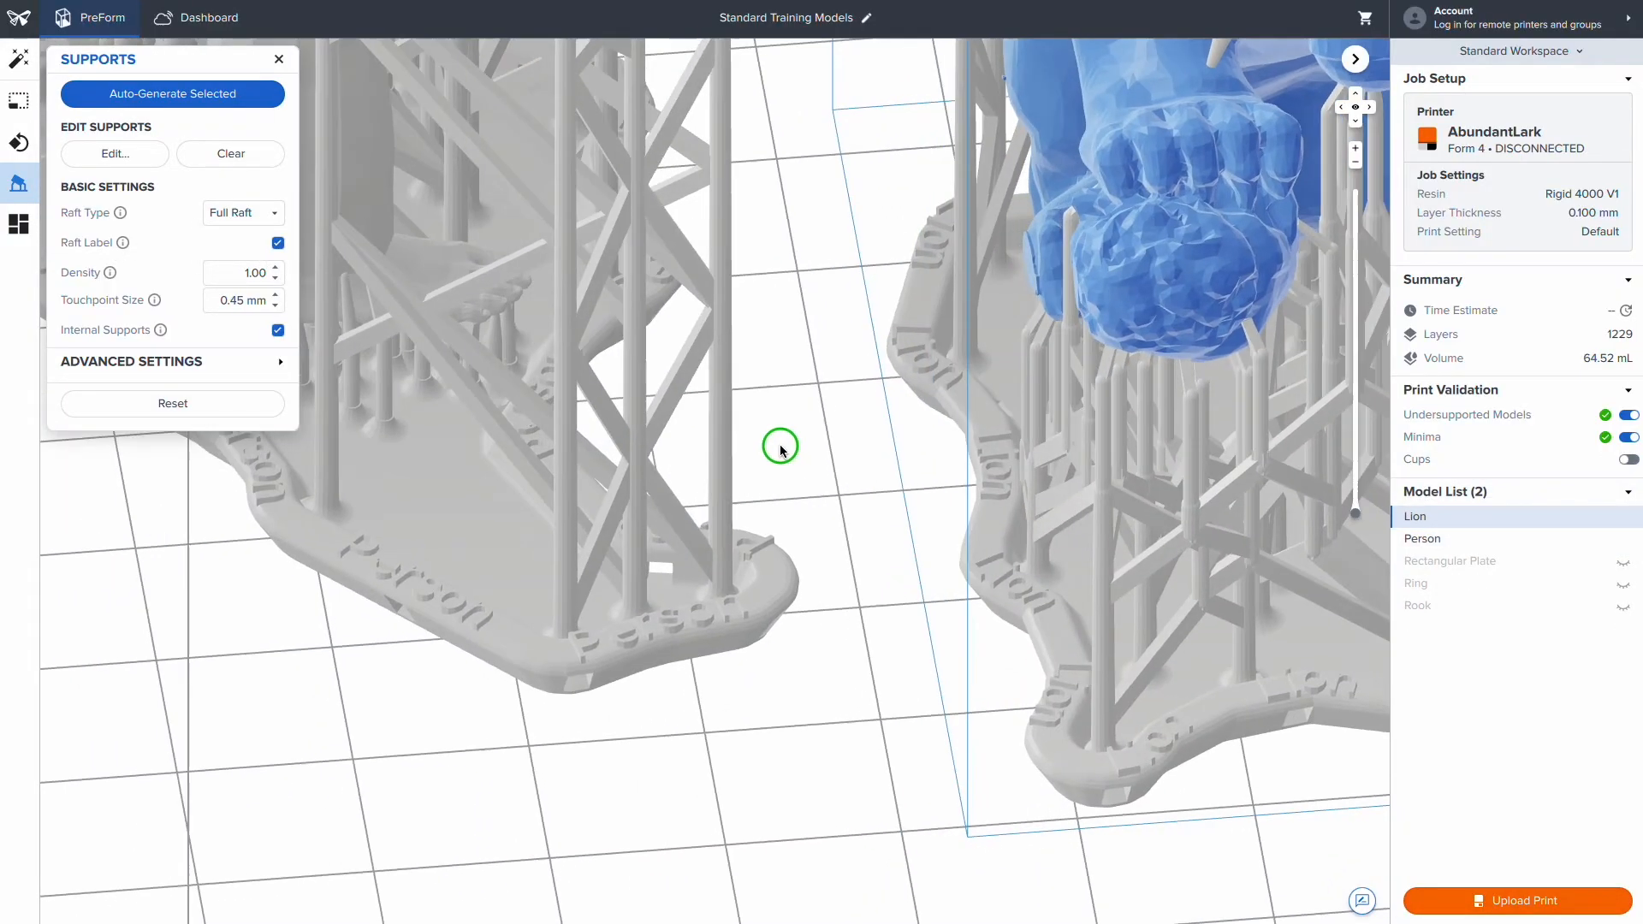
{"action": "right_click_drag", "start_coordinate": [781, 446], "coordinate": [648, 441]}
{"action": "middle_click_drag", "start_coordinate": [648, 441], "coordinate": [818, 430]}
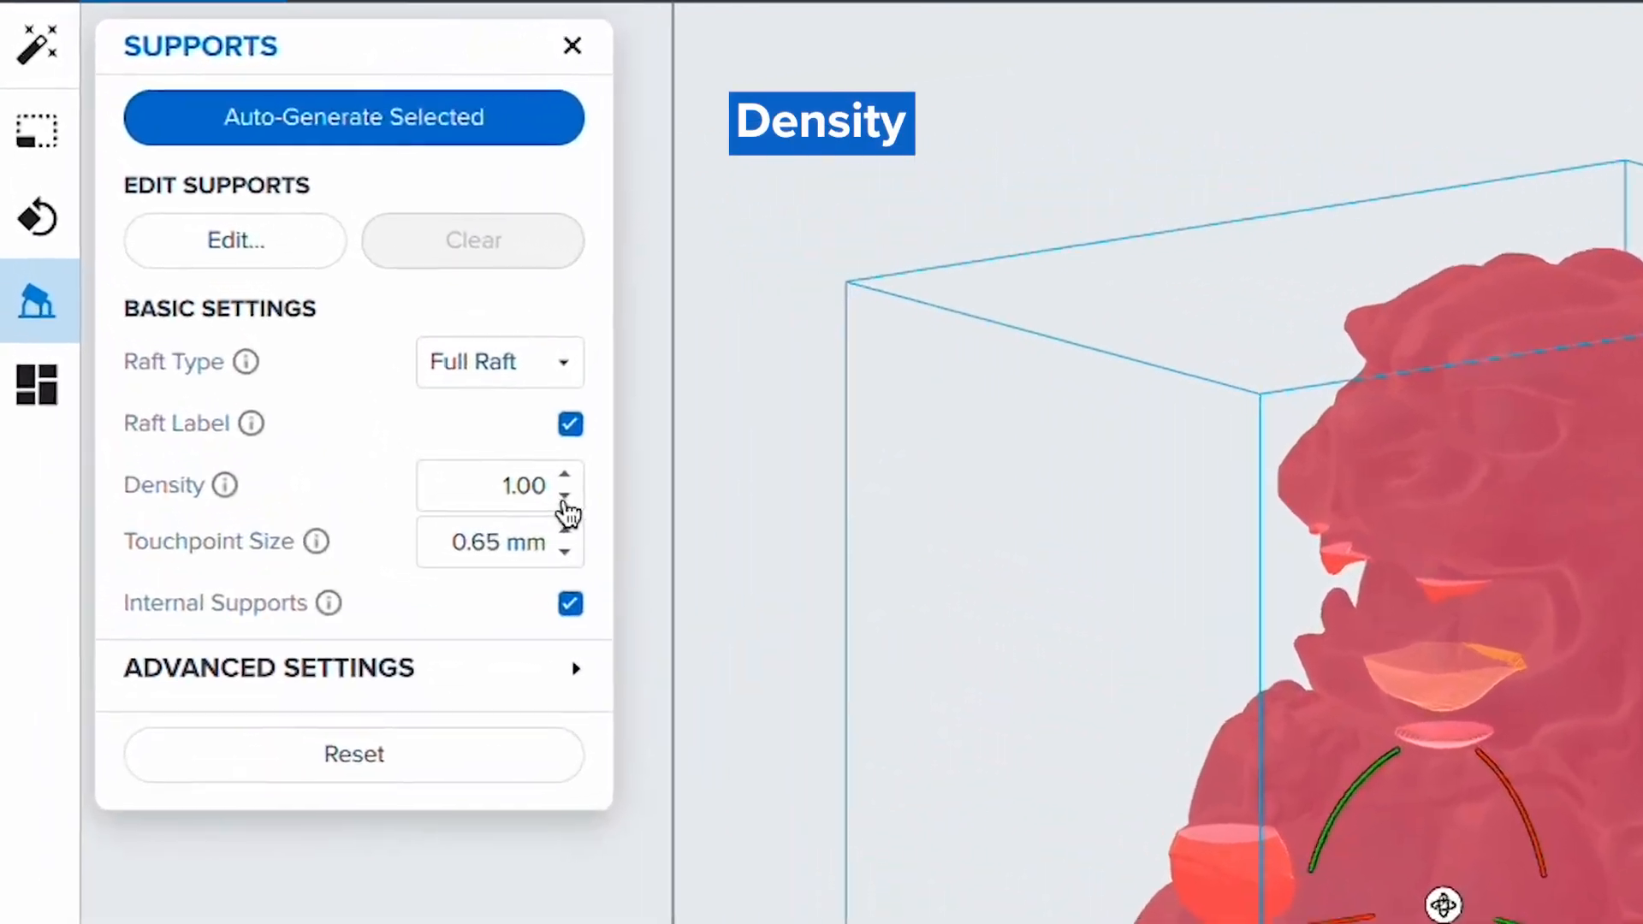
Lower the Lion's support density to 0.85 and auto-generate its supports.
{"action": "left_click", "coordinate": [565, 498]}
{"action": "left_click", "coordinate": [617, 536]}
{"action": "left_click", "coordinate": [617, 535]}
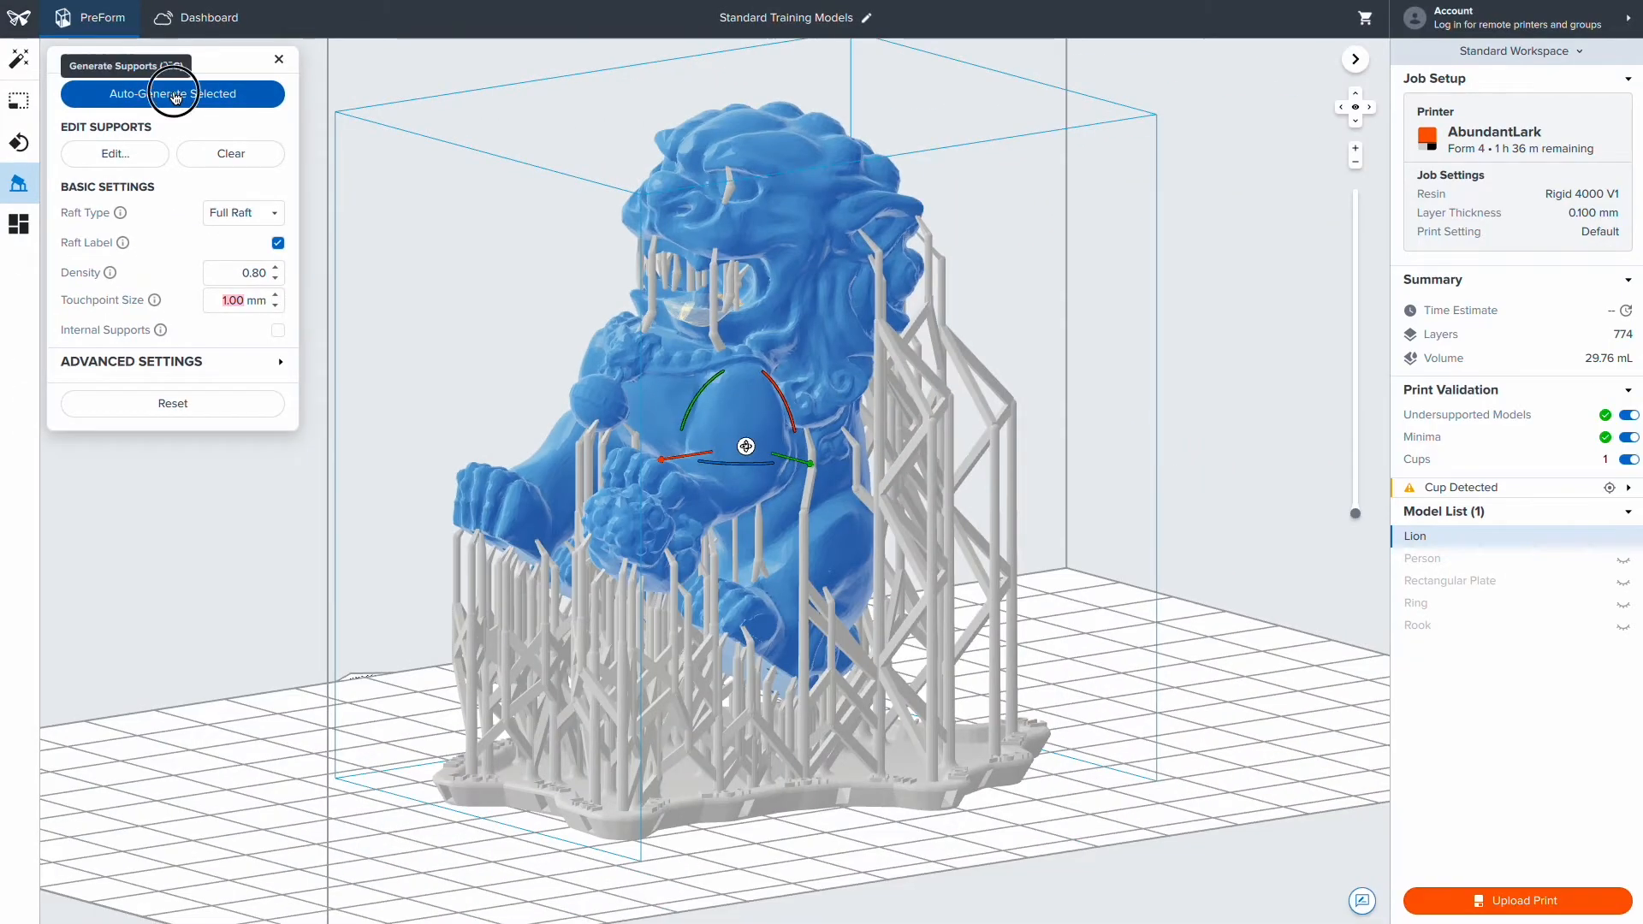
{"action": "left_click", "coordinate": [171, 96]}
{"action": "left_click", "coordinate": [275, 272]}
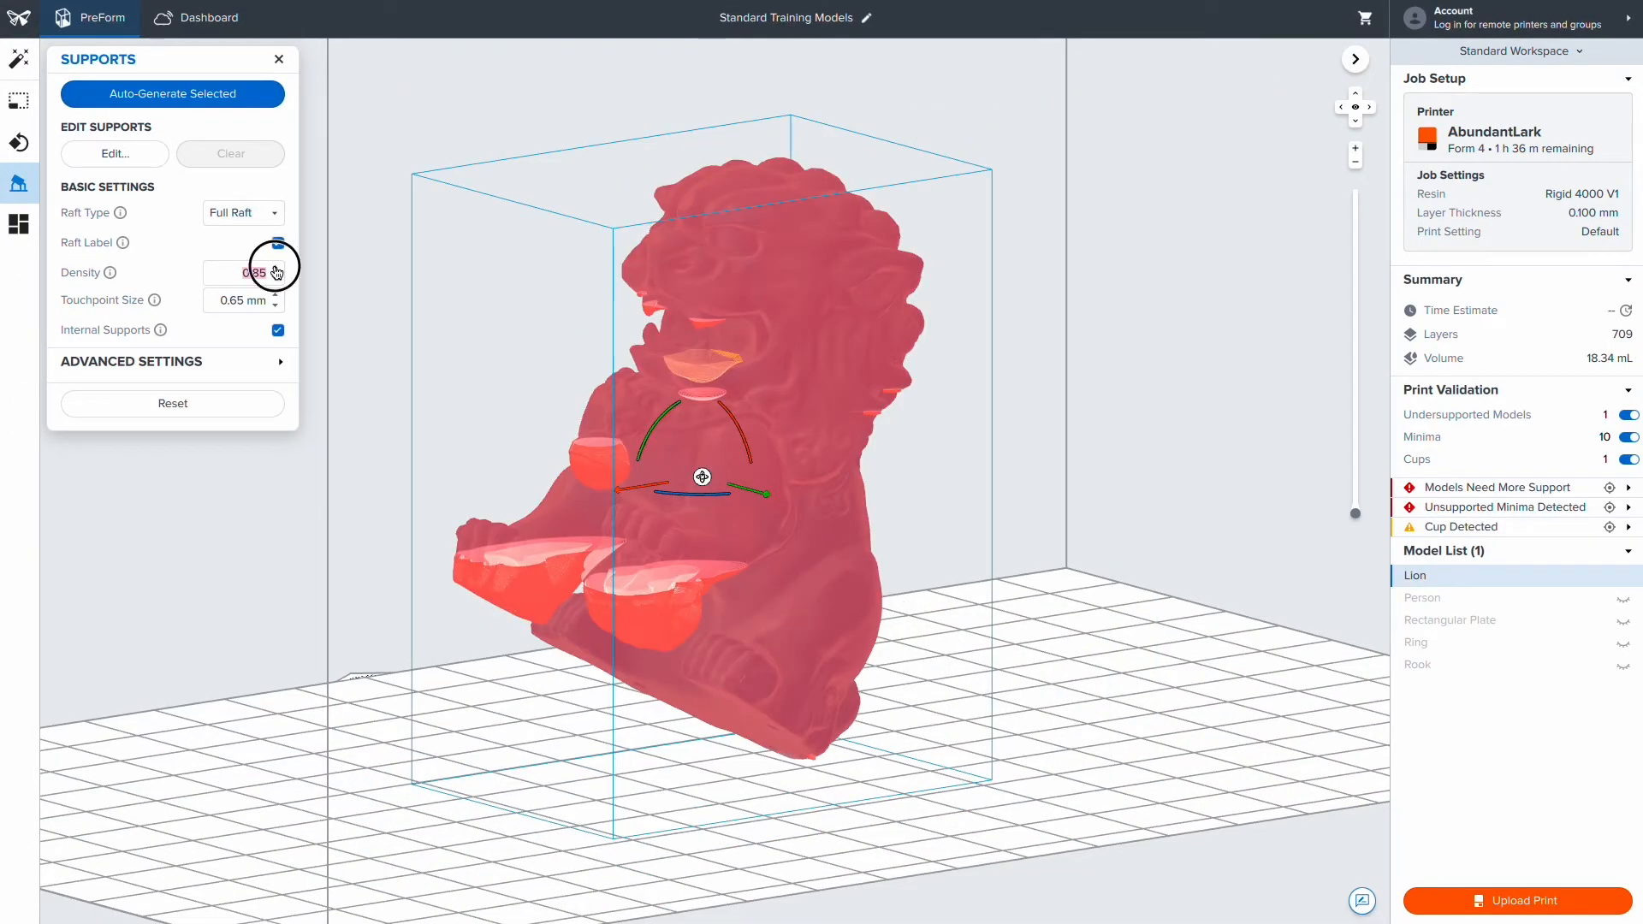
{"action": "left_click", "coordinate": [171, 93]}
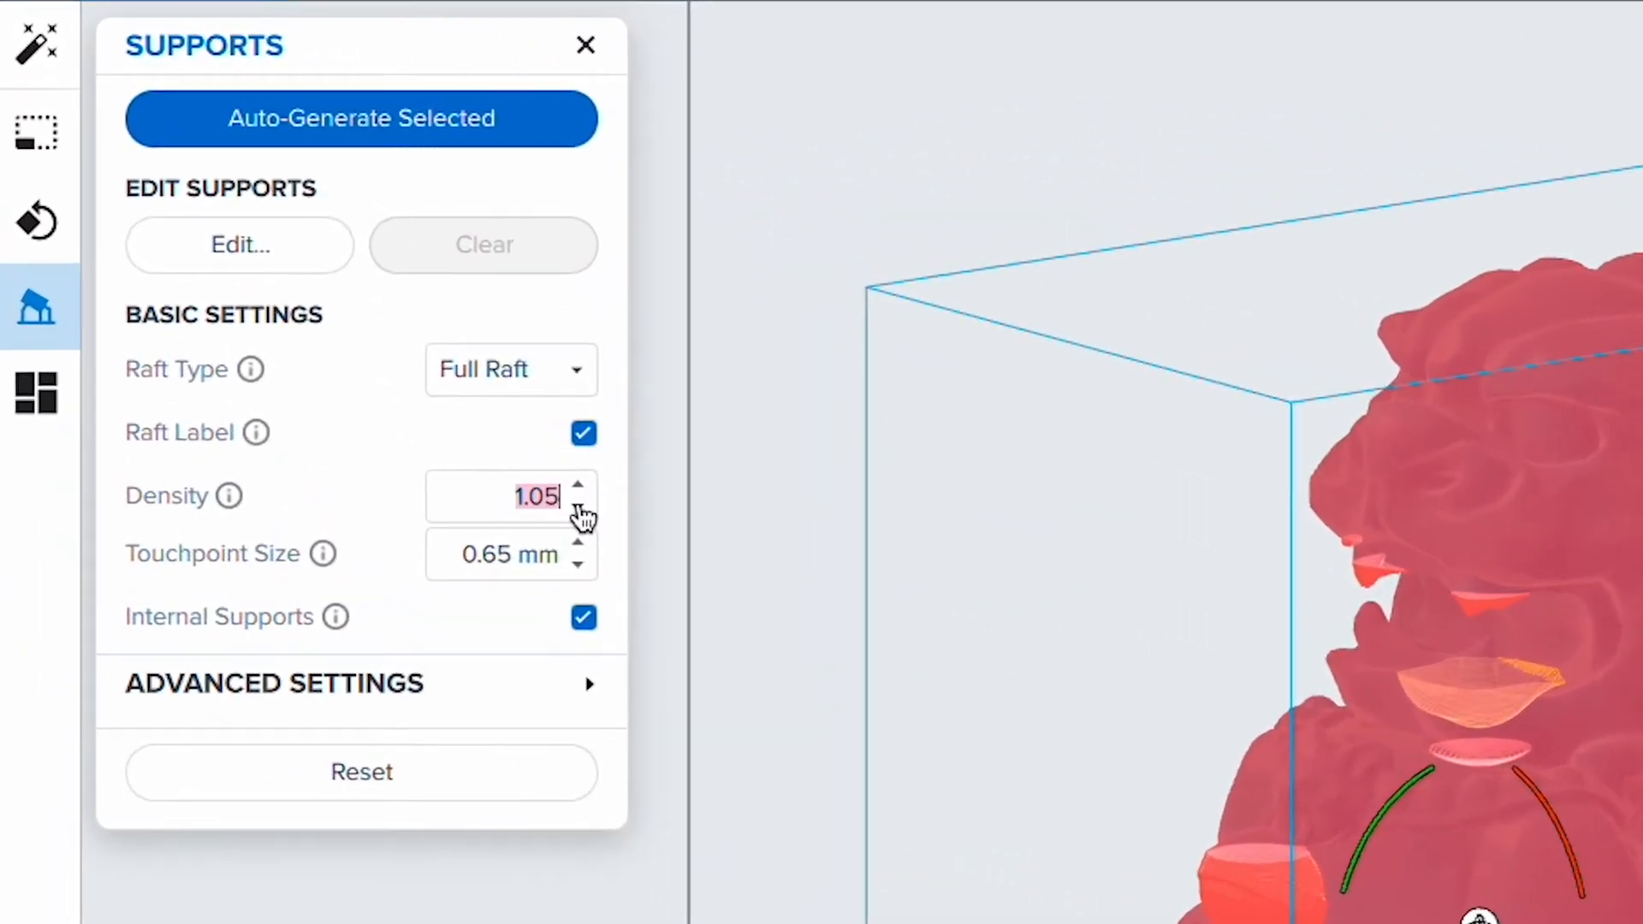
Vary the Lion's support density, ending with a value of 1.20.
{"action": "left_click", "coordinate": [275, 278]}
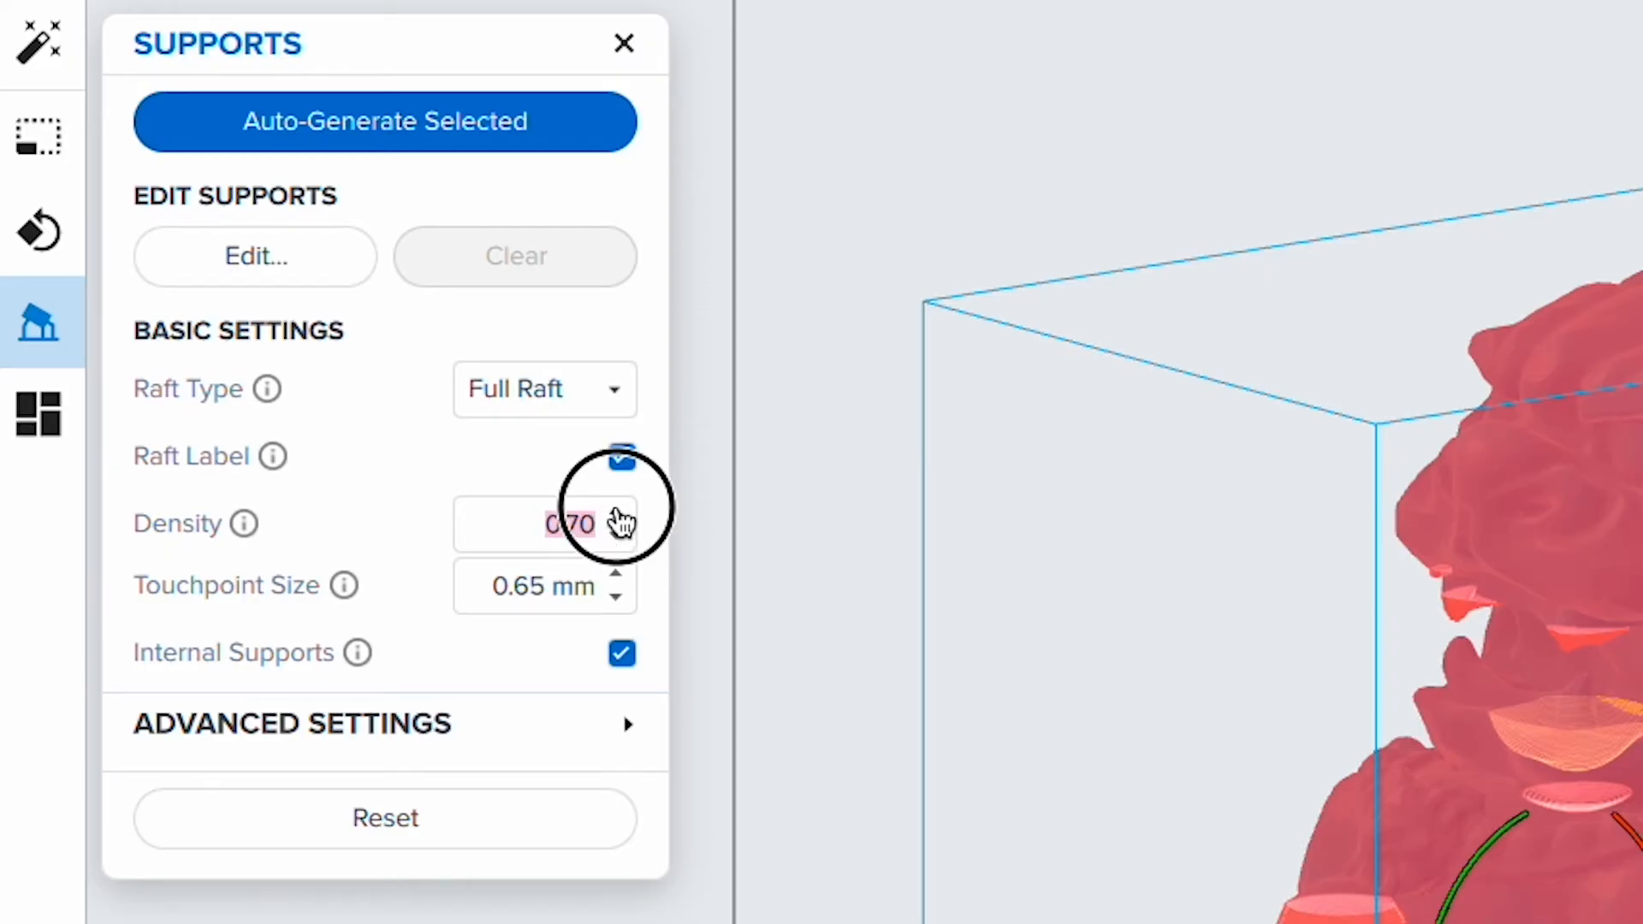
{"action": "left_click", "coordinate": [617, 513]}
{"action": "left_click", "coordinate": [617, 512]}
{"action": "left_click", "coordinate": [617, 511]}
{"action": "left_click", "coordinate": [617, 512]}
{"action": "left_click", "coordinate": [619, 534]}
{"action": "left_click", "coordinate": [620, 511]}
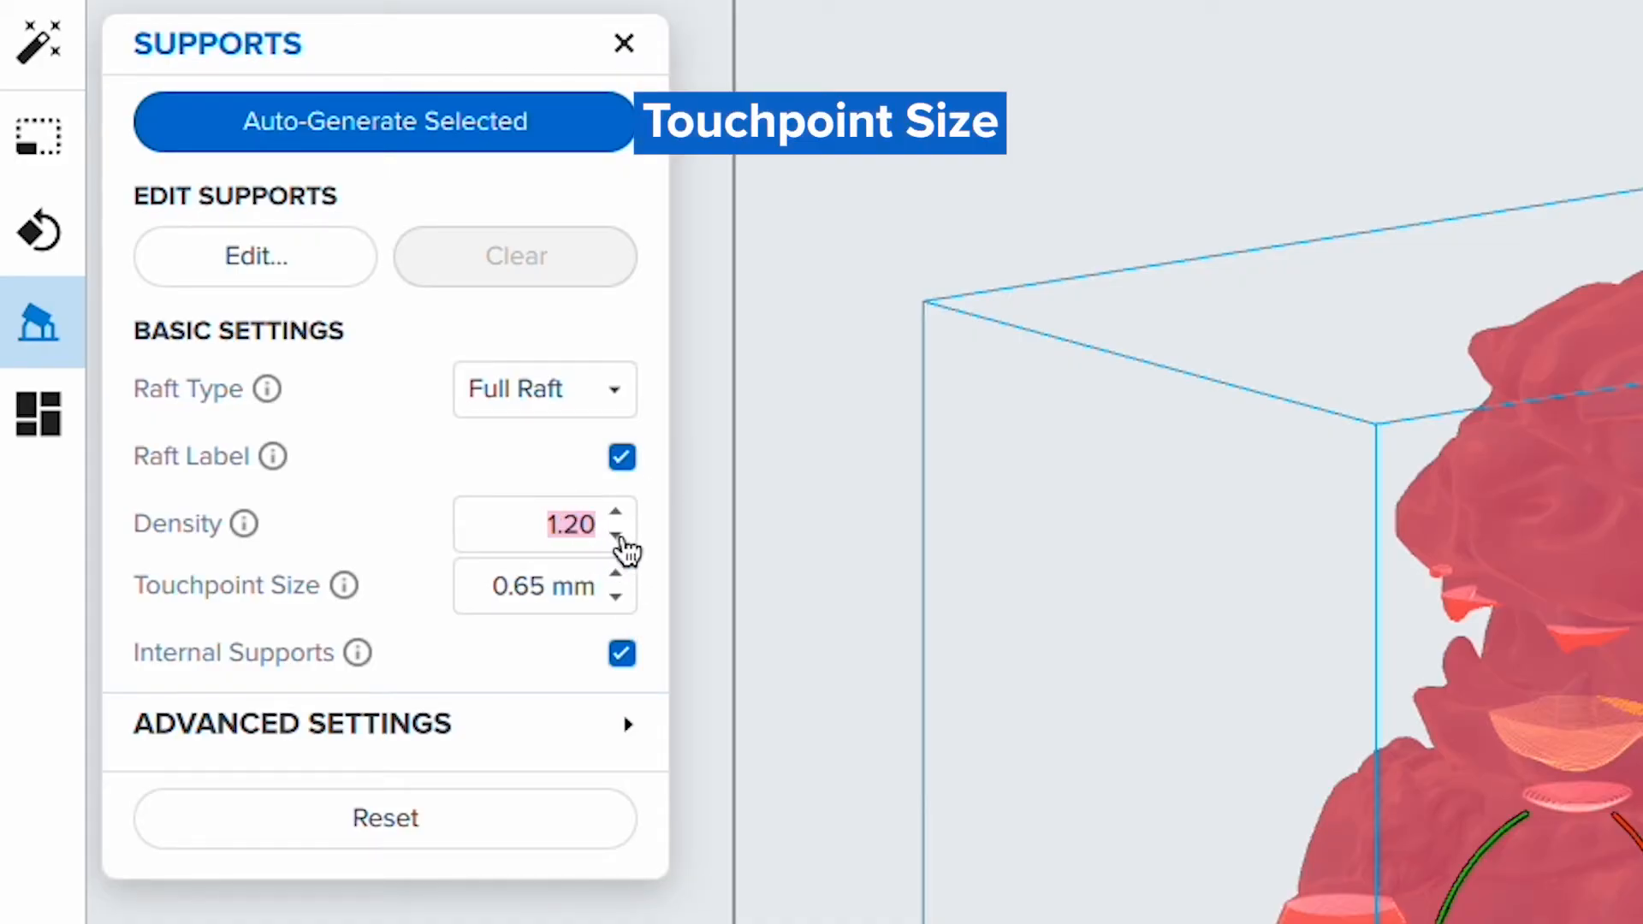
Reduce the support touchpoint size to 0.25 mm.
{"action": "left_click", "coordinate": [616, 573]}
{"action": "left_click", "coordinate": [617, 597]}
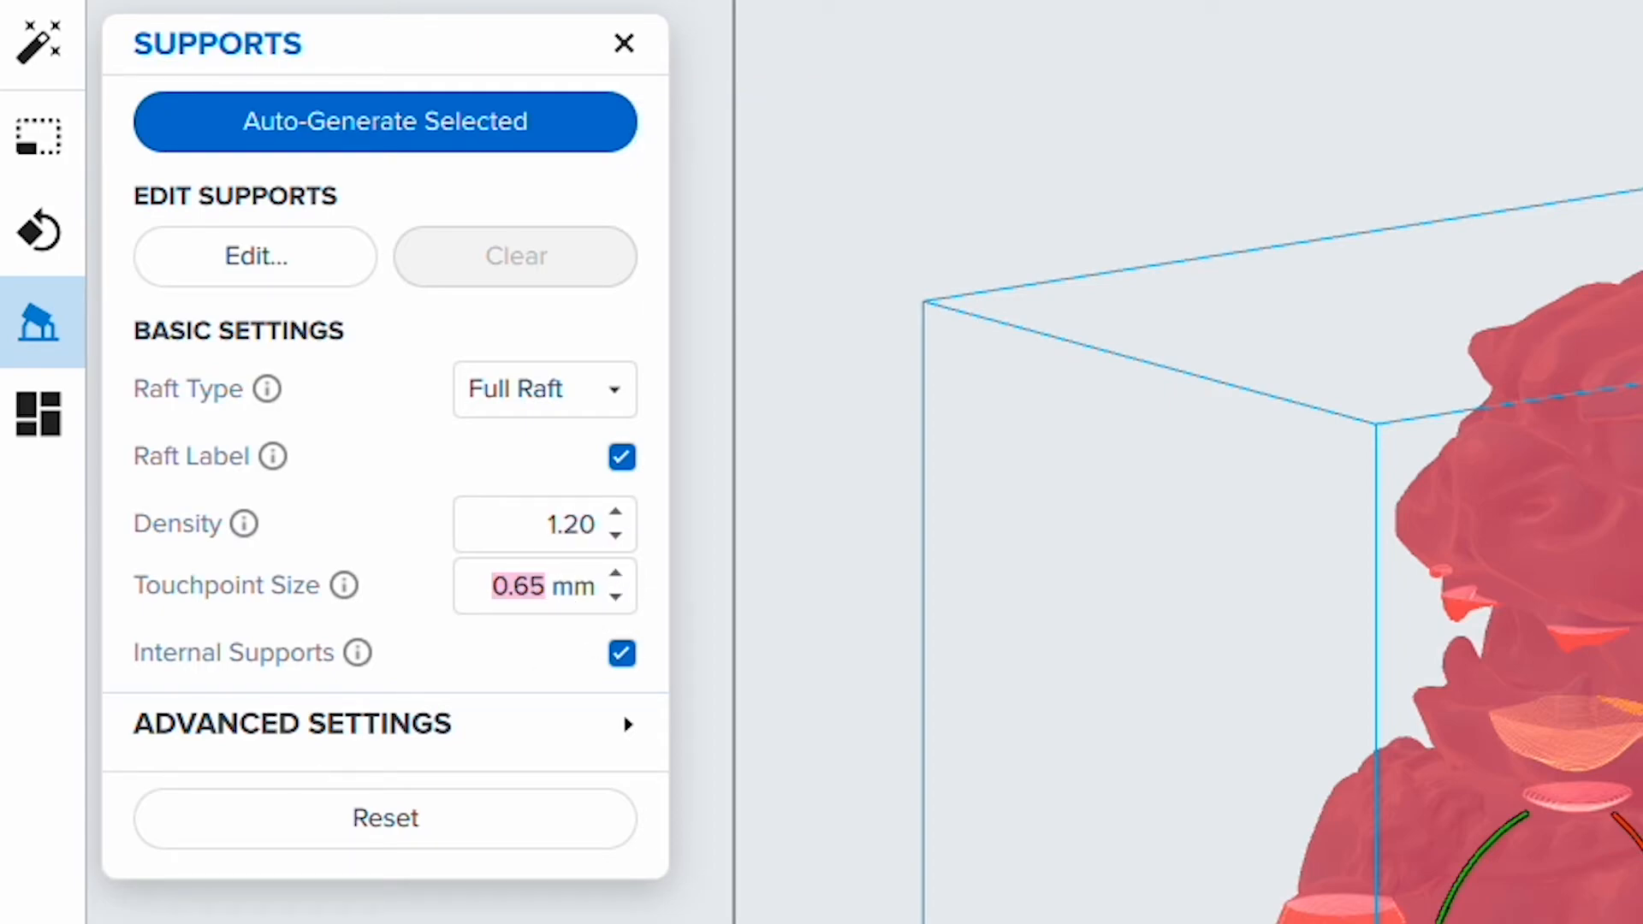
{"action": "left_click", "coordinate": [616, 597]}
{"action": "left_click", "coordinate": [617, 596]}
{"action": "left_click", "coordinate": [616, 597]}
{"action": "left_click", "coordinate": [616, 596]}
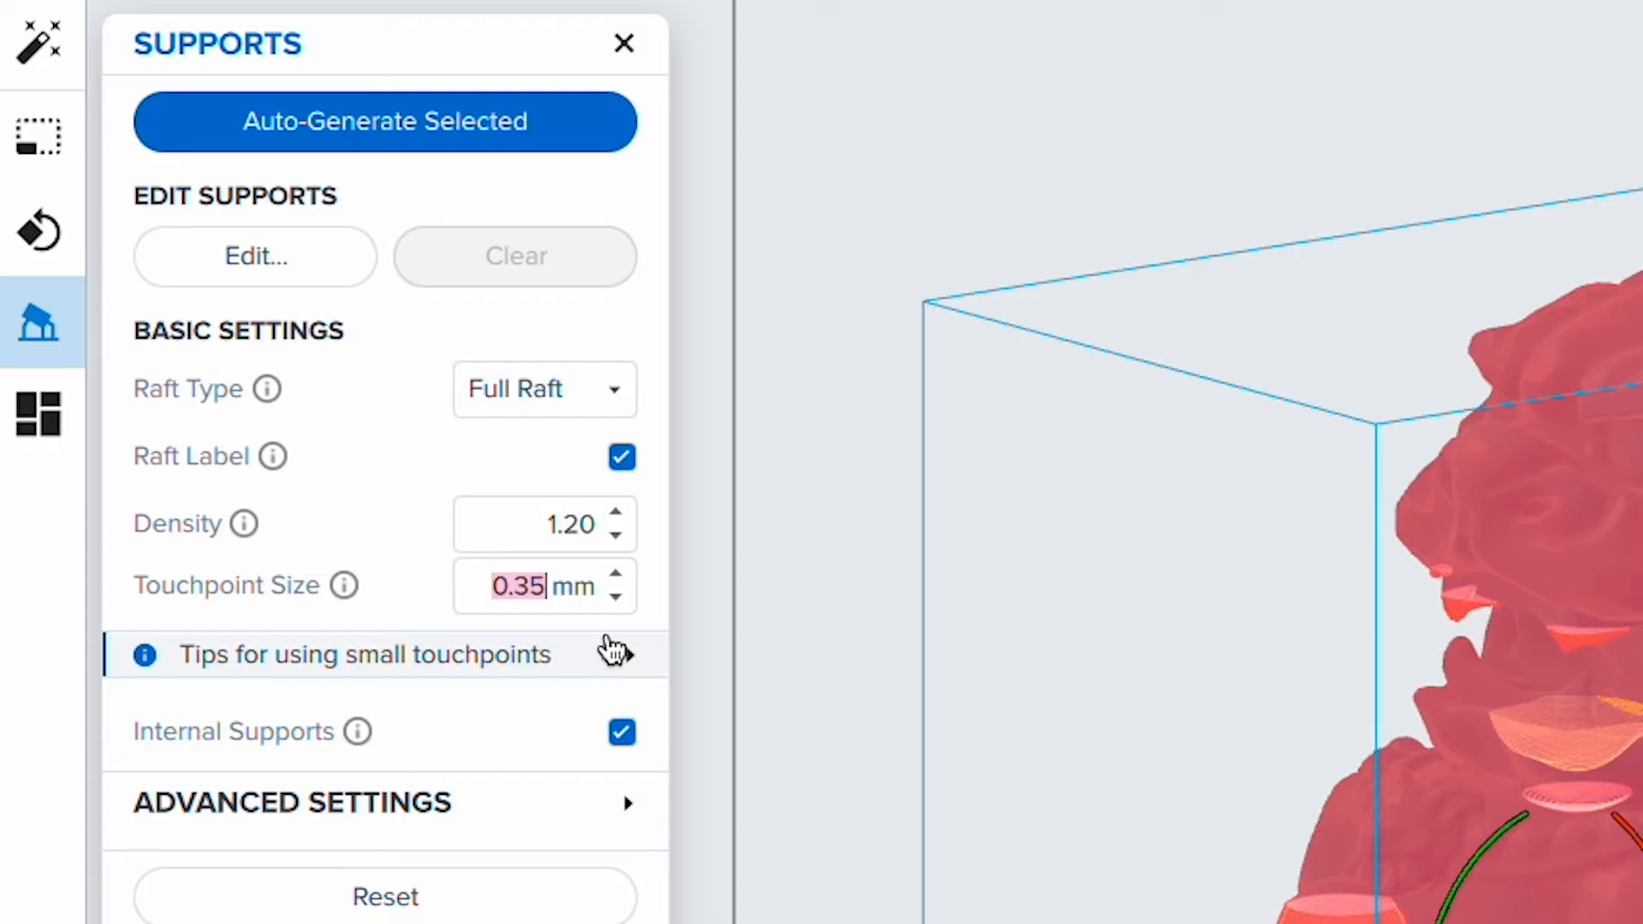
{"action": "left_click", "coordinate": [617, 599]}
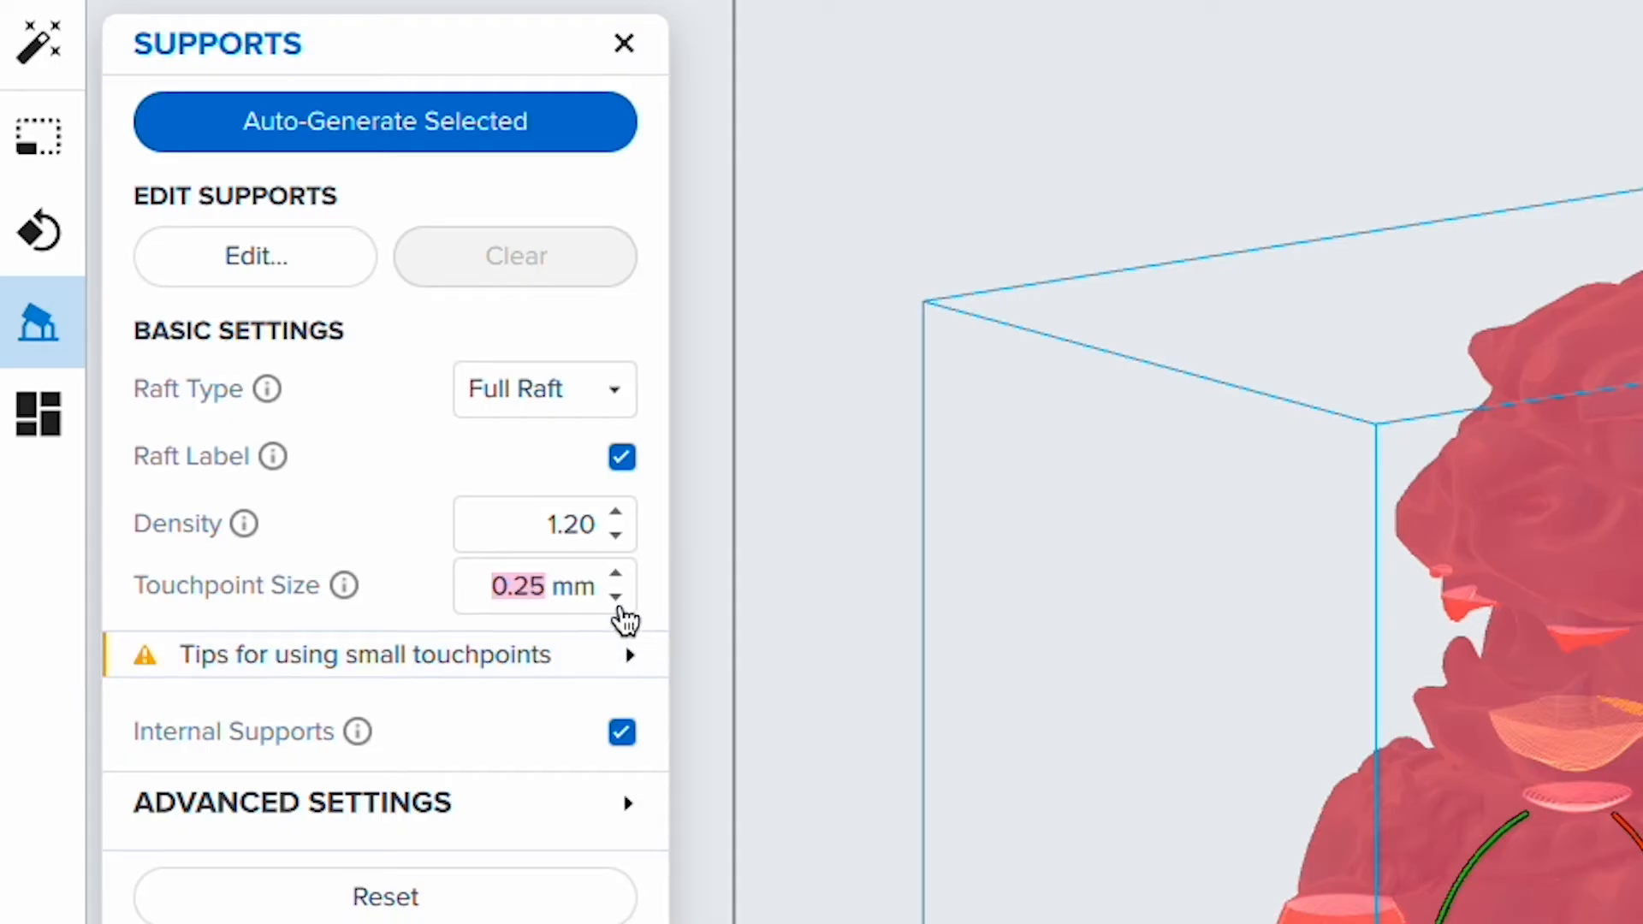
Increase the support touchpoint size to 0.85 mm.
{"action": "left_click", "coordinate": [618, 587]}
{"action": "left_click", "coordinate": [618, 587]}
{"action": "left_click", "coordinate": [618, 587]}
{"action": "left_click", "coordinate": [618, 587]}
{"action": "left_click", "coordinate": [621, 587]}
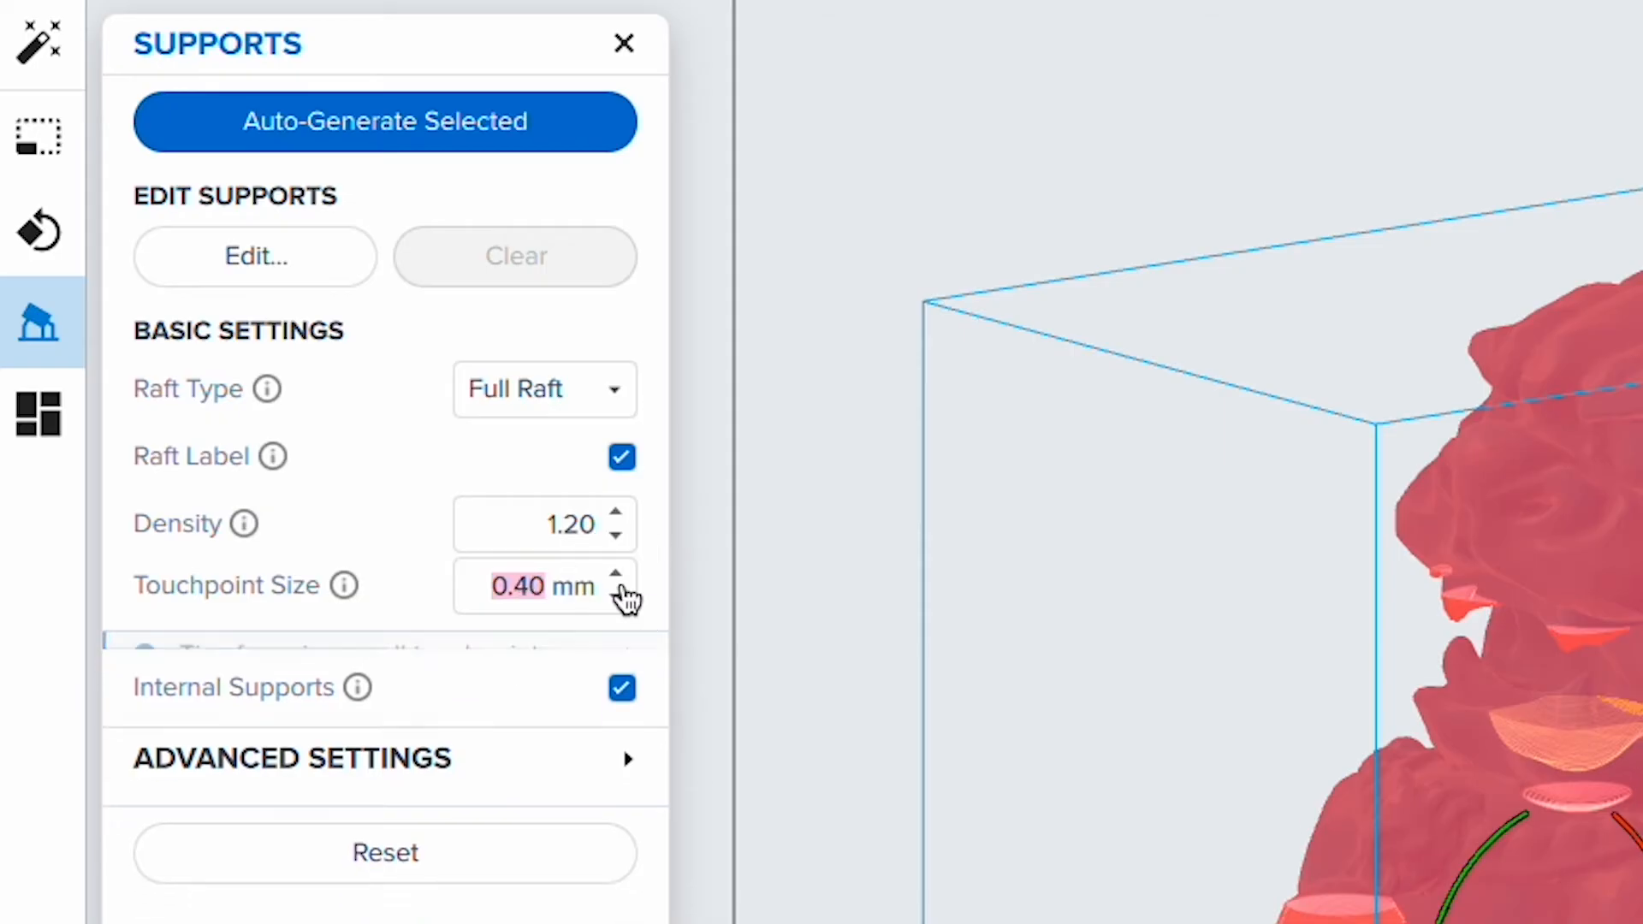
{"action": "left_click", "coordinate": [621, 587]}
{"action": "left_click", "coordinate": [622, 588]}
{"action": "left_click", "coordinate": [621, 587]}
{"action": "left_click", "coordinate": [621, 587]}
{"action": "left_click", "coordinate": [622, 587]}
{"action": "left_click", "coordinate": [621, 587]}
{"action": "left_click", "coordinate": [621, 588]}
{"action": "left_click", "coordinate": [621, 587]}
{"action": "left_click", "coordinate": [618, 579]}
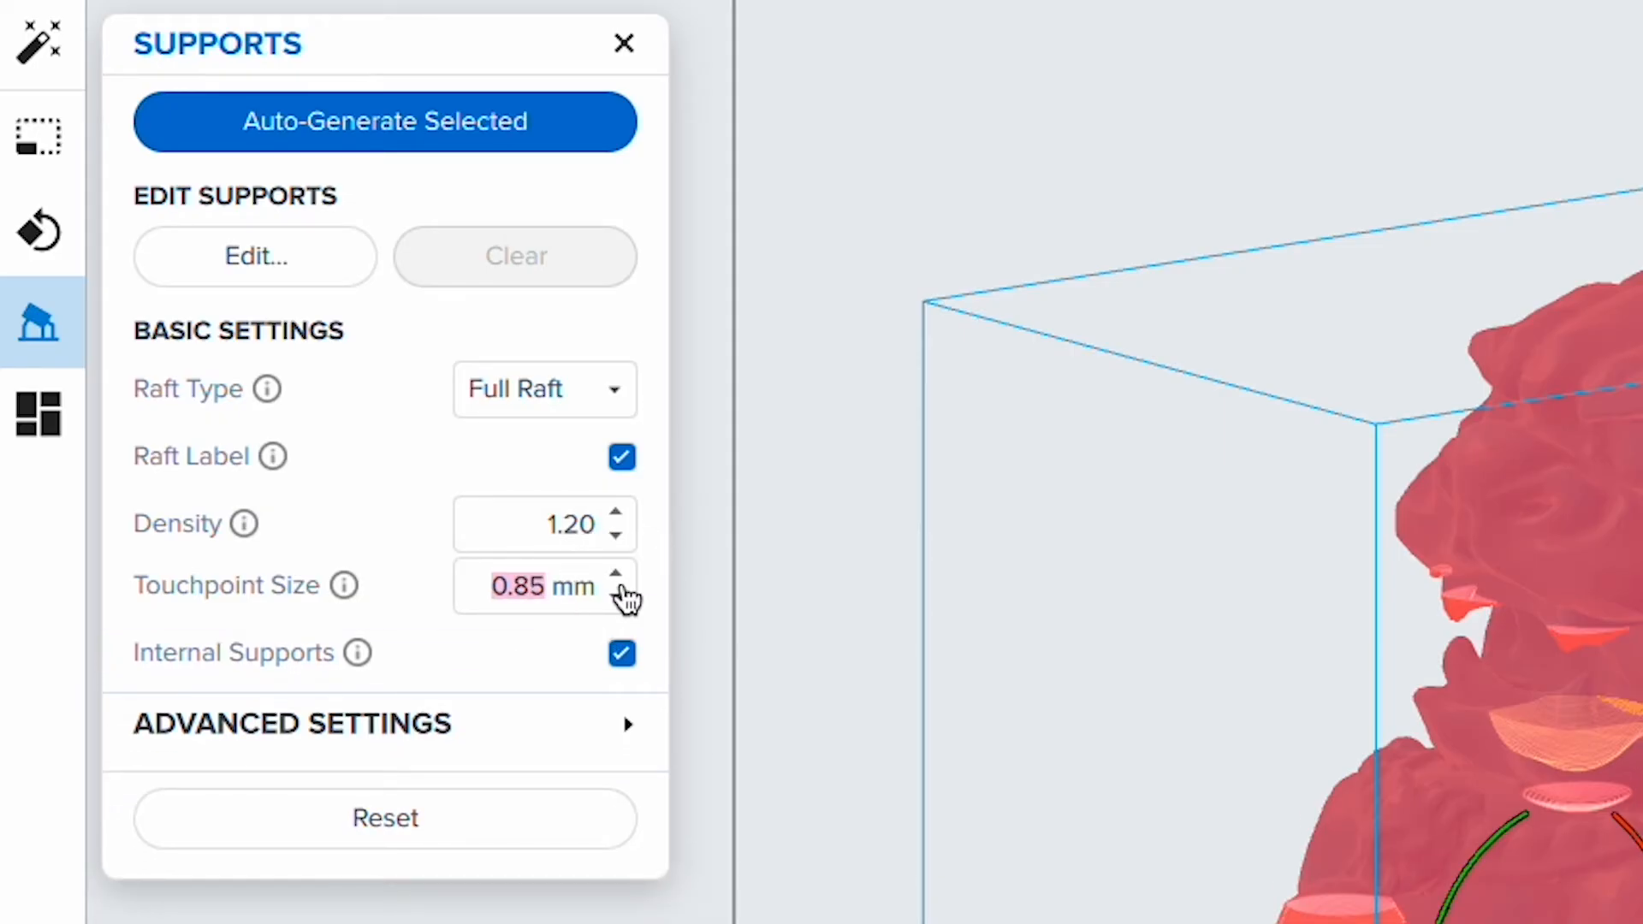
Set the touchpoint size to 0.50 mm and auto-generate the Lion's supports.
{"action": "left_click", "coordinate": [622, 596]}
{"action": "left_click", "coordinate": [617, 596]}
{"action": "left_click", "coordinate": [618, 597]}
{"action": "left_click", "coordinate": [618, 597]}
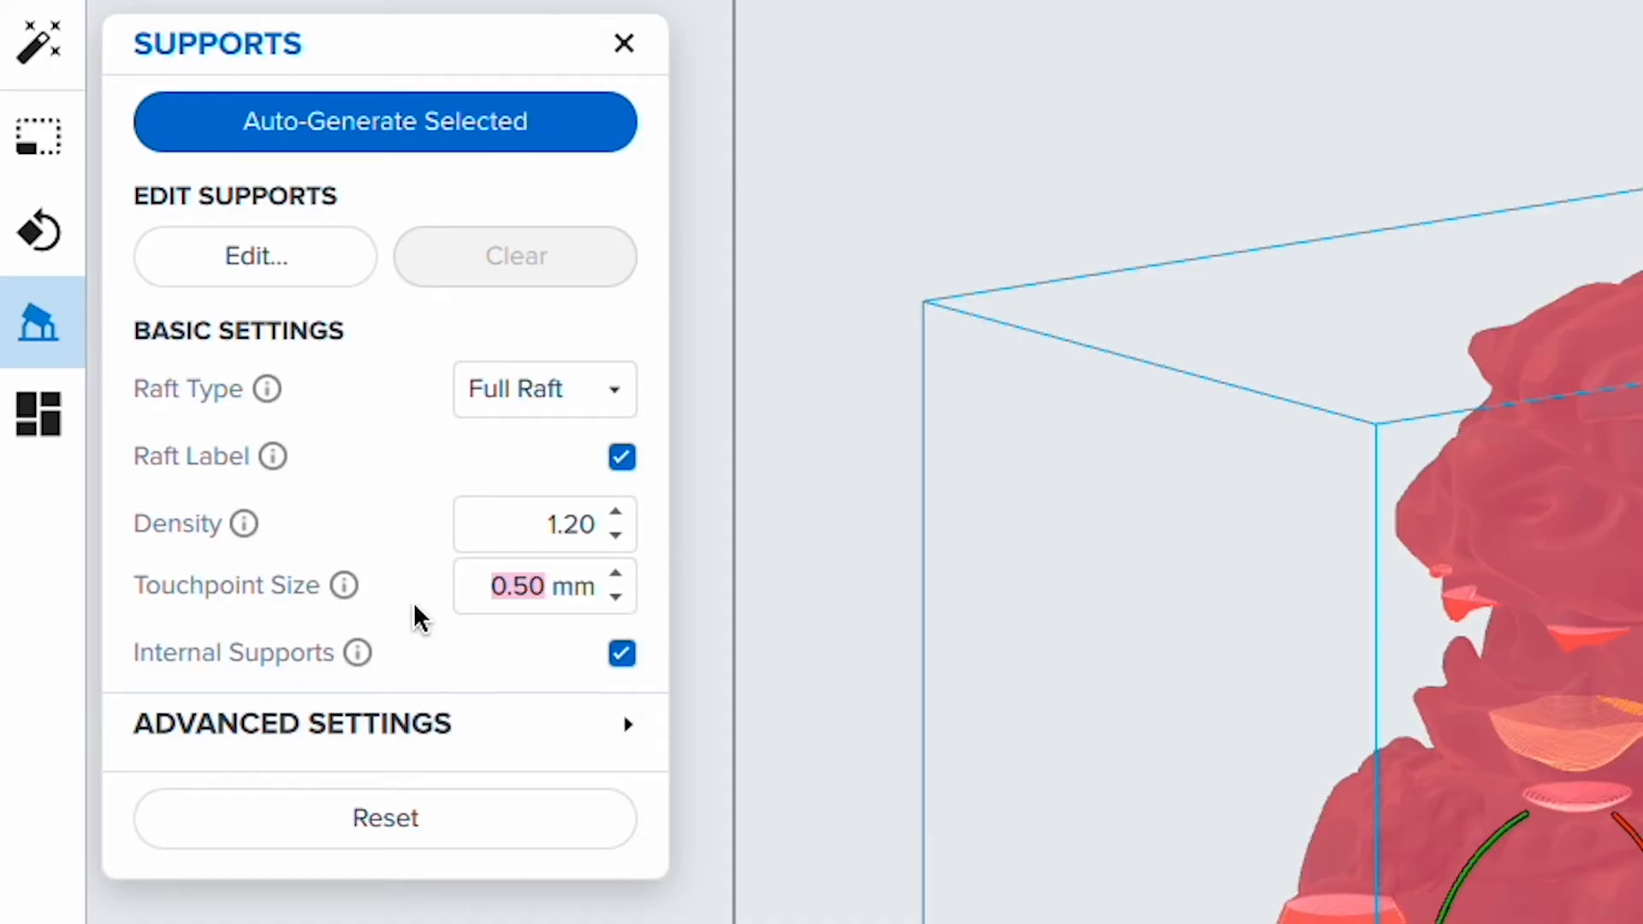
{"action": "left_click", "coordinate": [422, 124]}
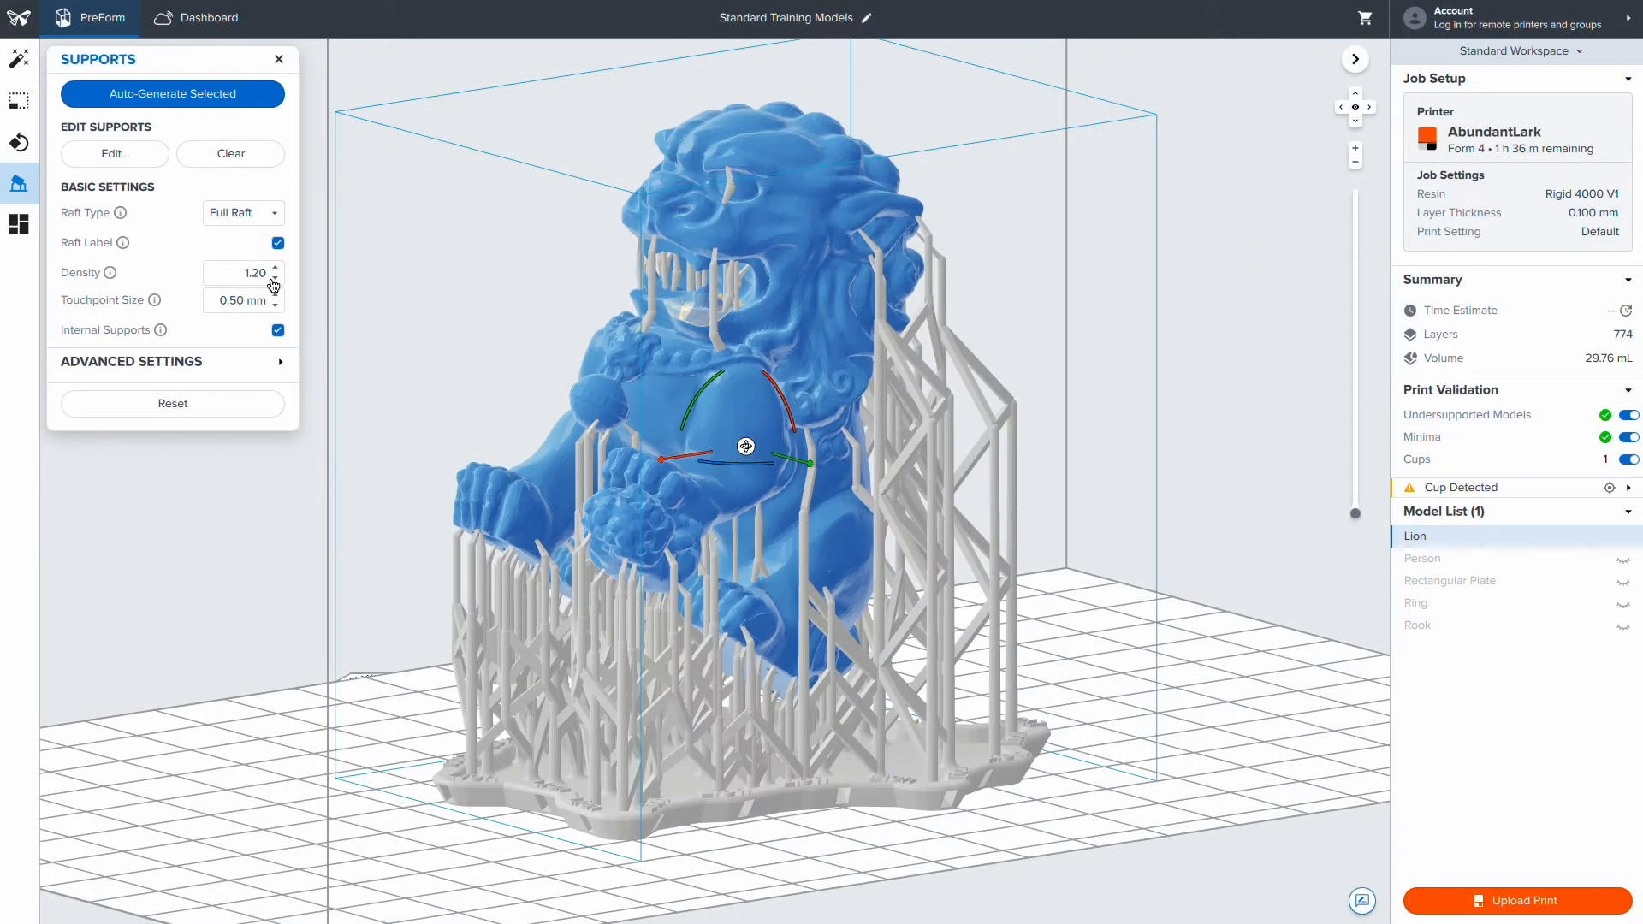
Regenerate the Lion's supports with density 0.80, touchpoint size 1.00 mm and internal supports disabled.
{"action": "left_click", "coordinate": [274, 285]}
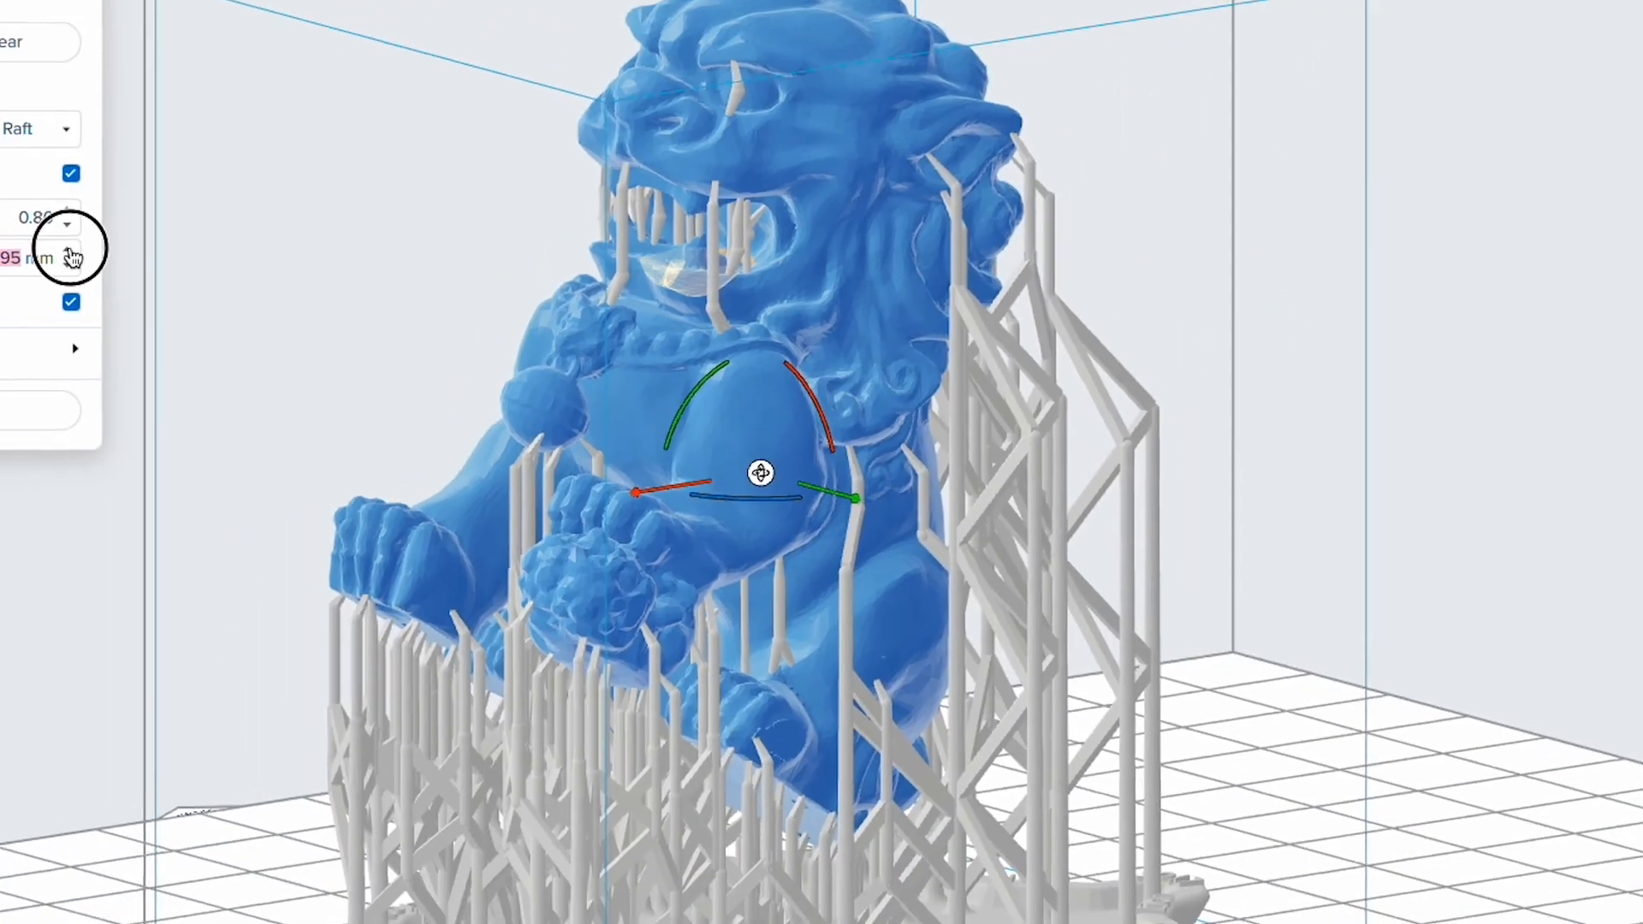
{"action": "left_click", "coordinate": [70, 251]}
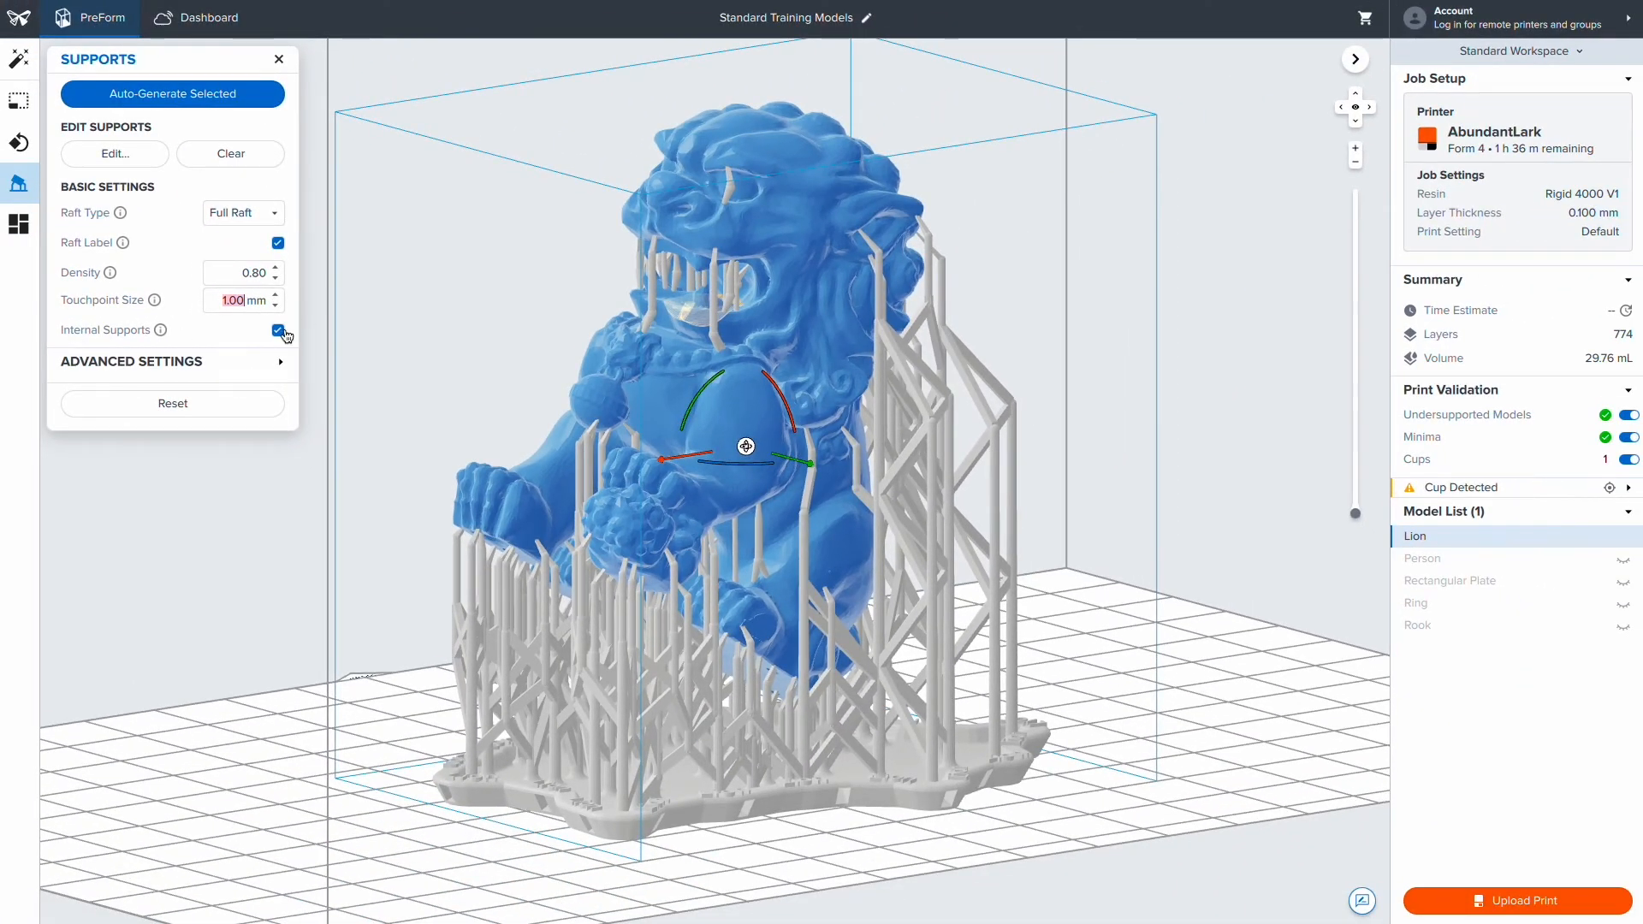
{"action": "left_click", "coordinate": [174, 96]}
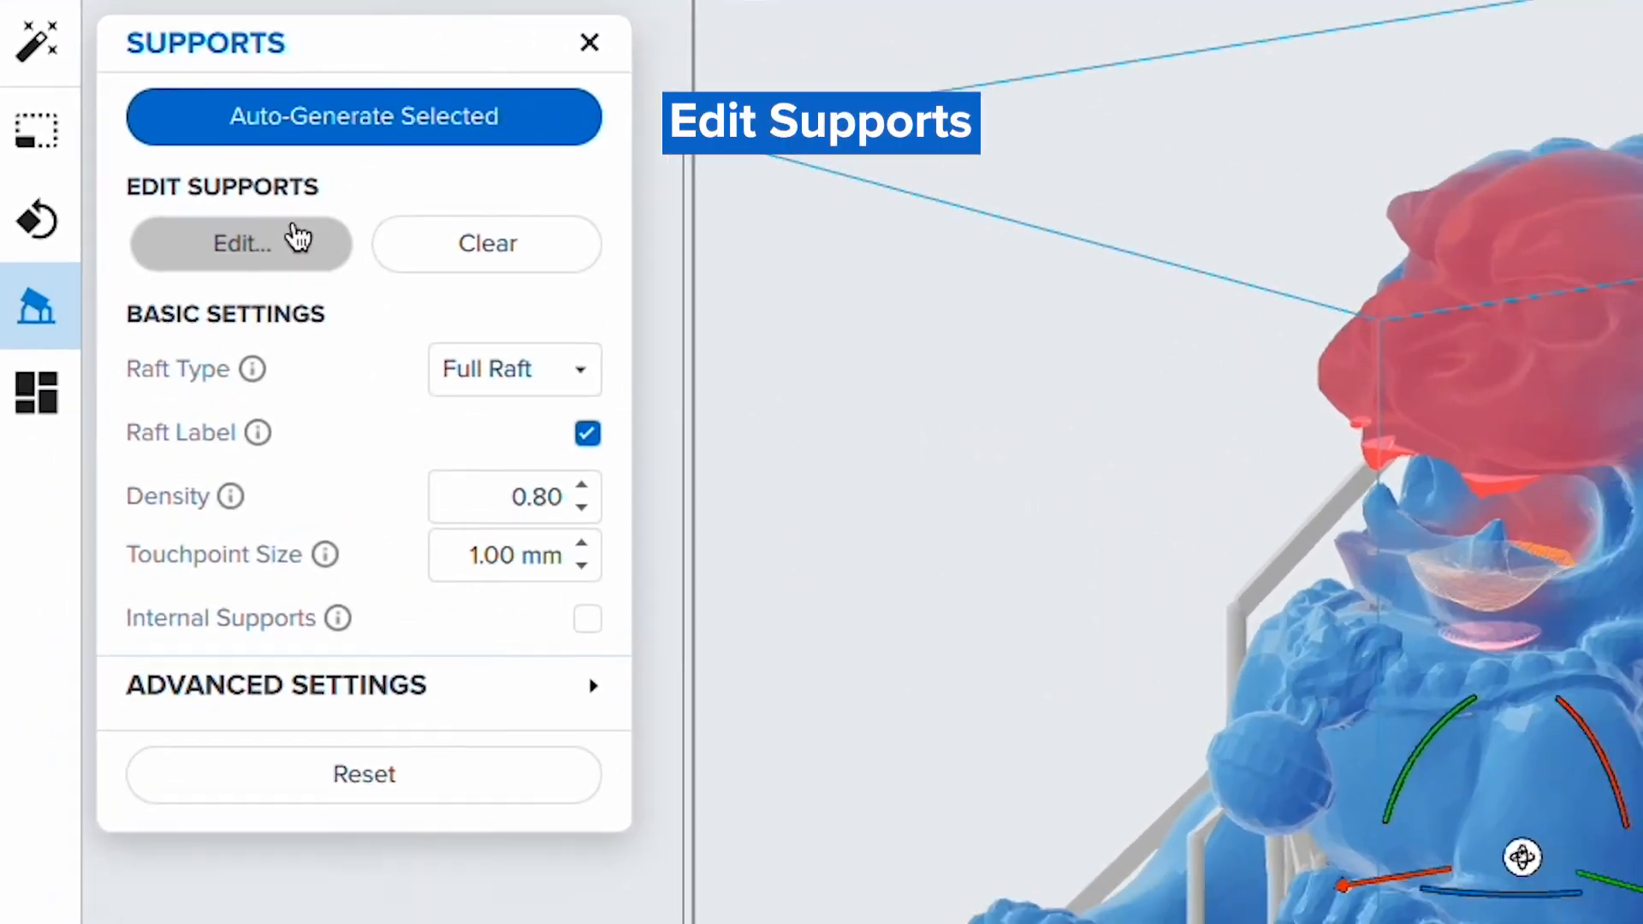
Open manual support editing for the Lion and try brushing touchpoints across its face with 3.0 mm brush radius and spacing.
{"action": "left_click", "coordinate": [315, 248]}
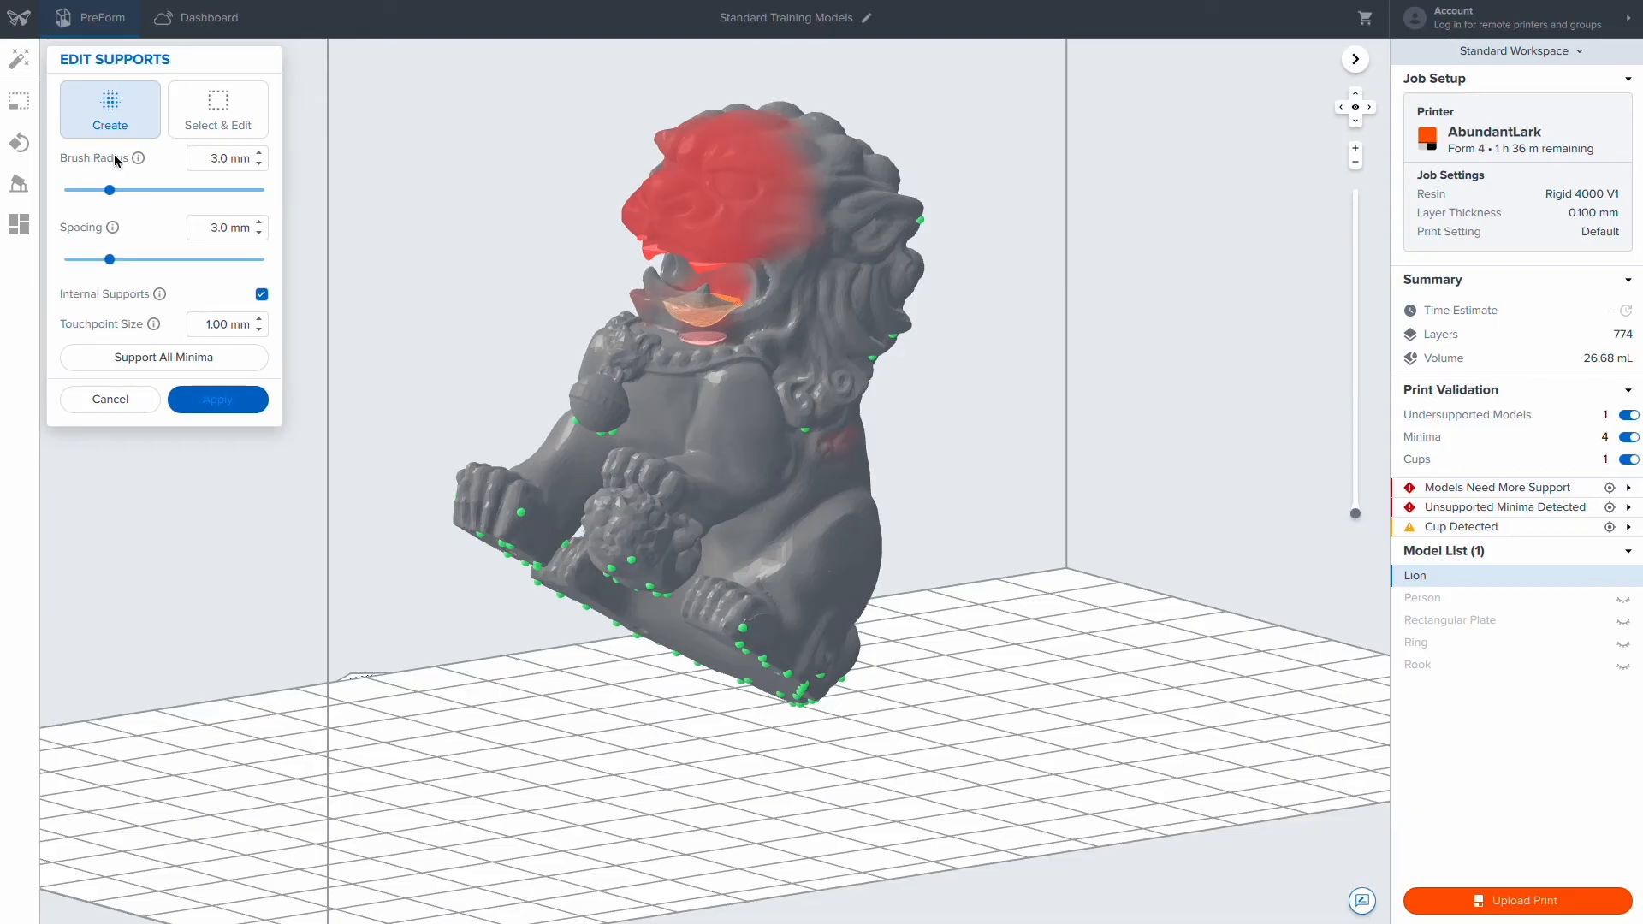
{"action": "mouse_move", "coordinate": [111, 192]}
{"action": "left_mouse_down"}
{"action": "mouse_move", "coordinate": [169, 193]}
{"action": "mouse_move", "coordinate": [109, 191]}
{"action": "left_mouse_up"}
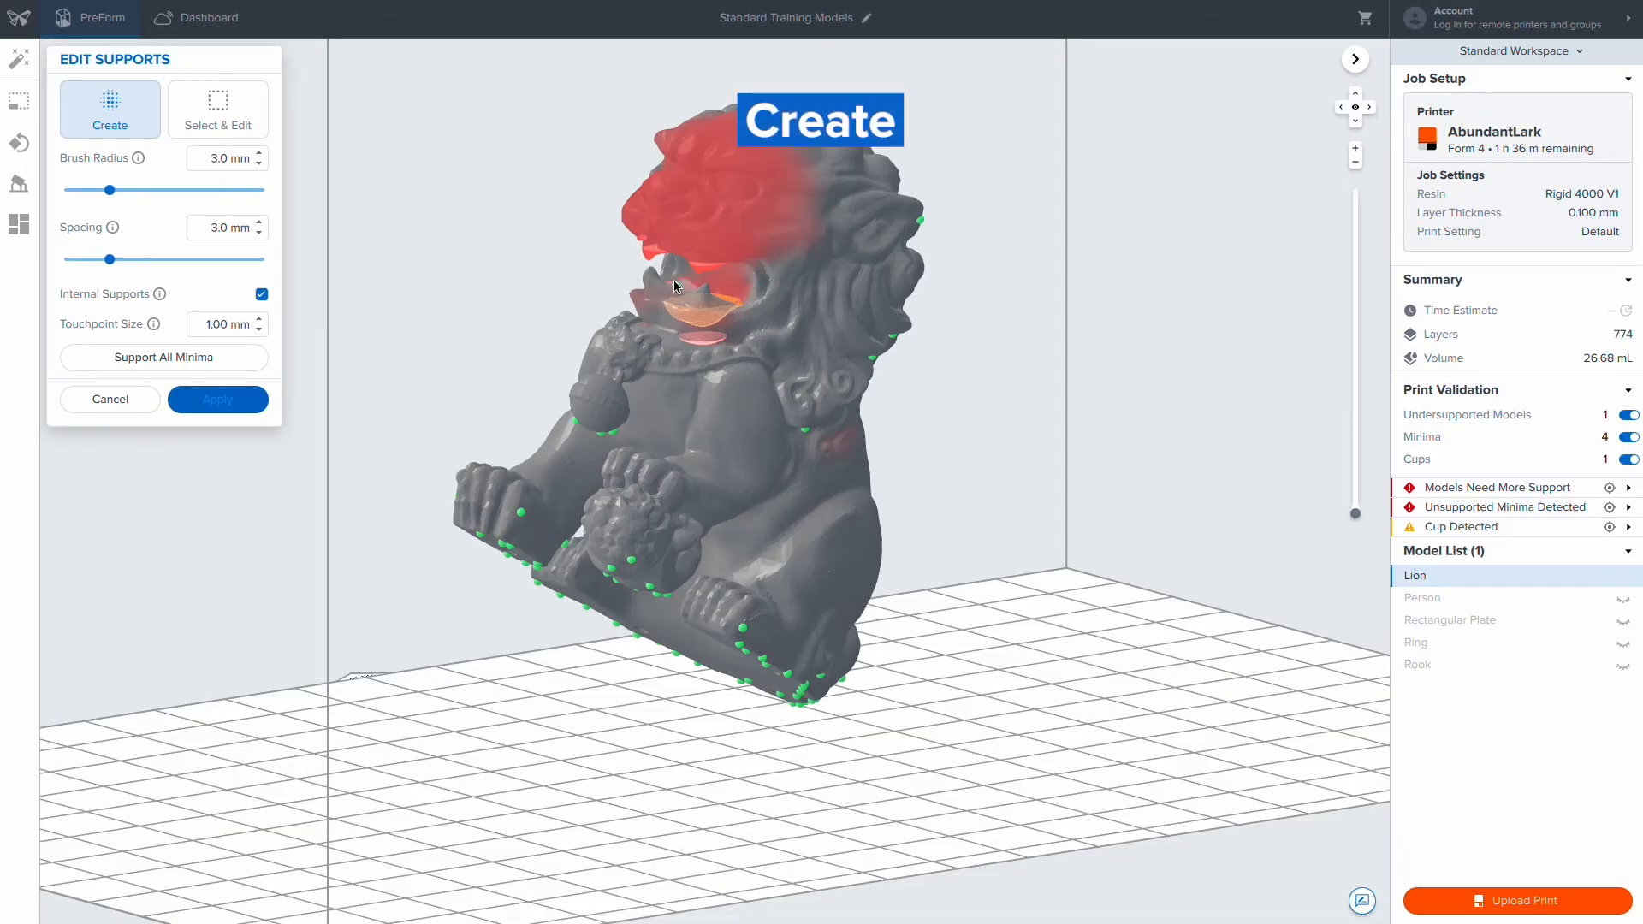
{"action": "mouse_move", "coordinate": [633, 213]}
{"action": "left_mouse_down"}
{"action": "mouse_move", "coordinate": [734, 246]}
{"action": "mouse_move", "coordinate": [773, 231]}
{"action": "left_mouse_up"}
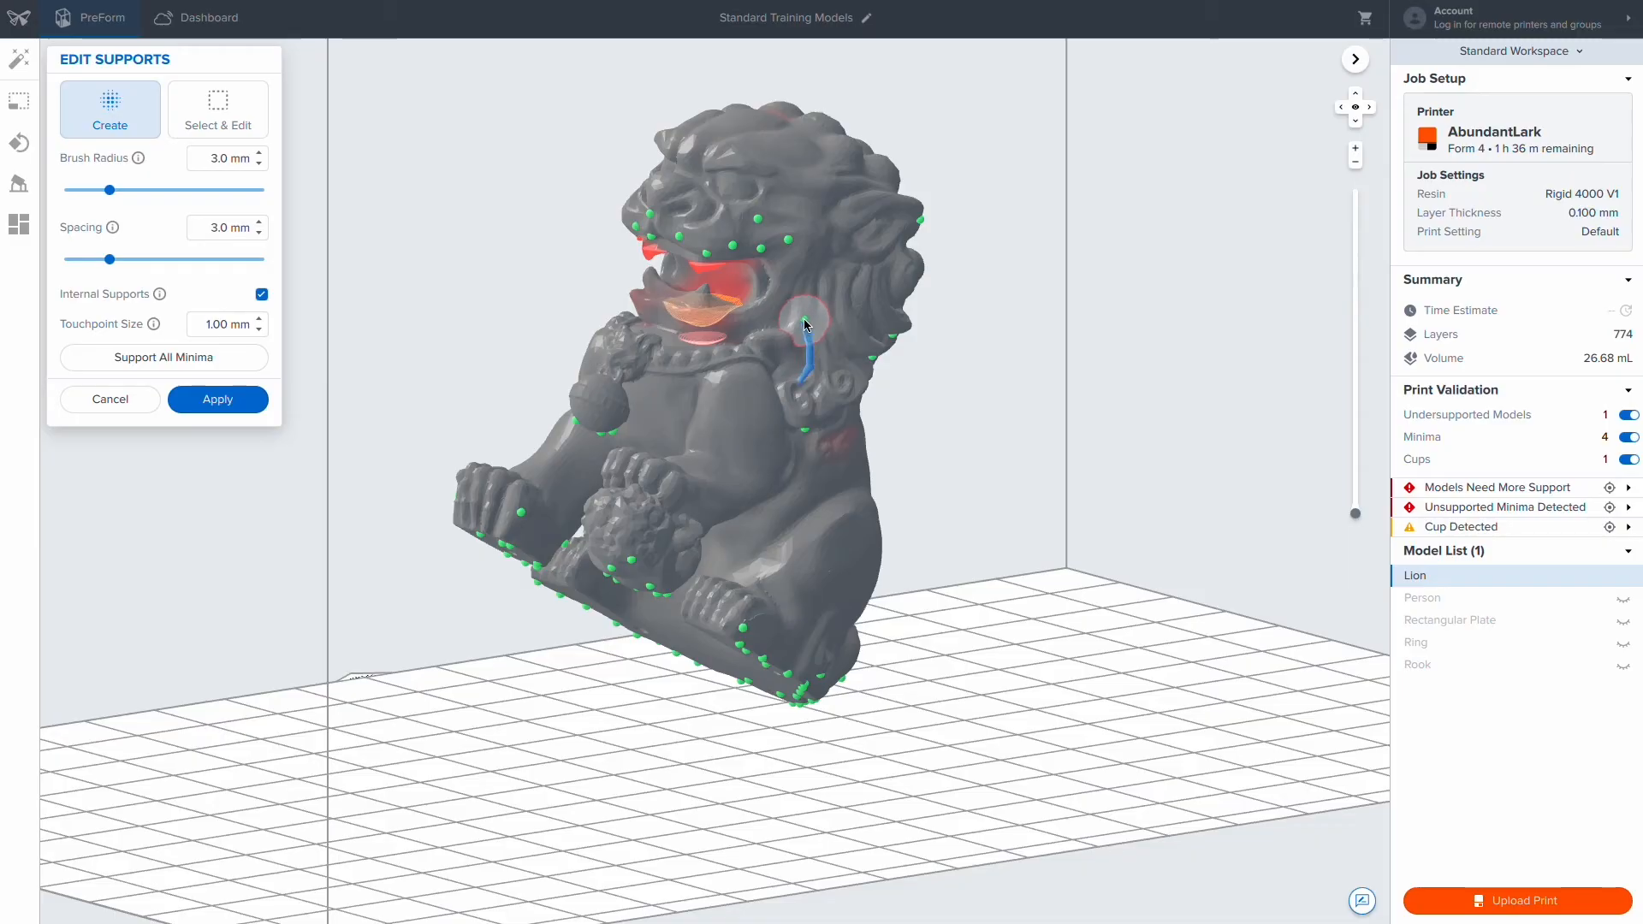
{"action": "key", "text": "ctrl+z"}
Set the brush radius and spacing to 6.0 mm and try brushing touchpoints across the Lion's face.
{"action": "left_click_drag", "start_coordinate": [109, 189], "coordinate": [175, 190]}
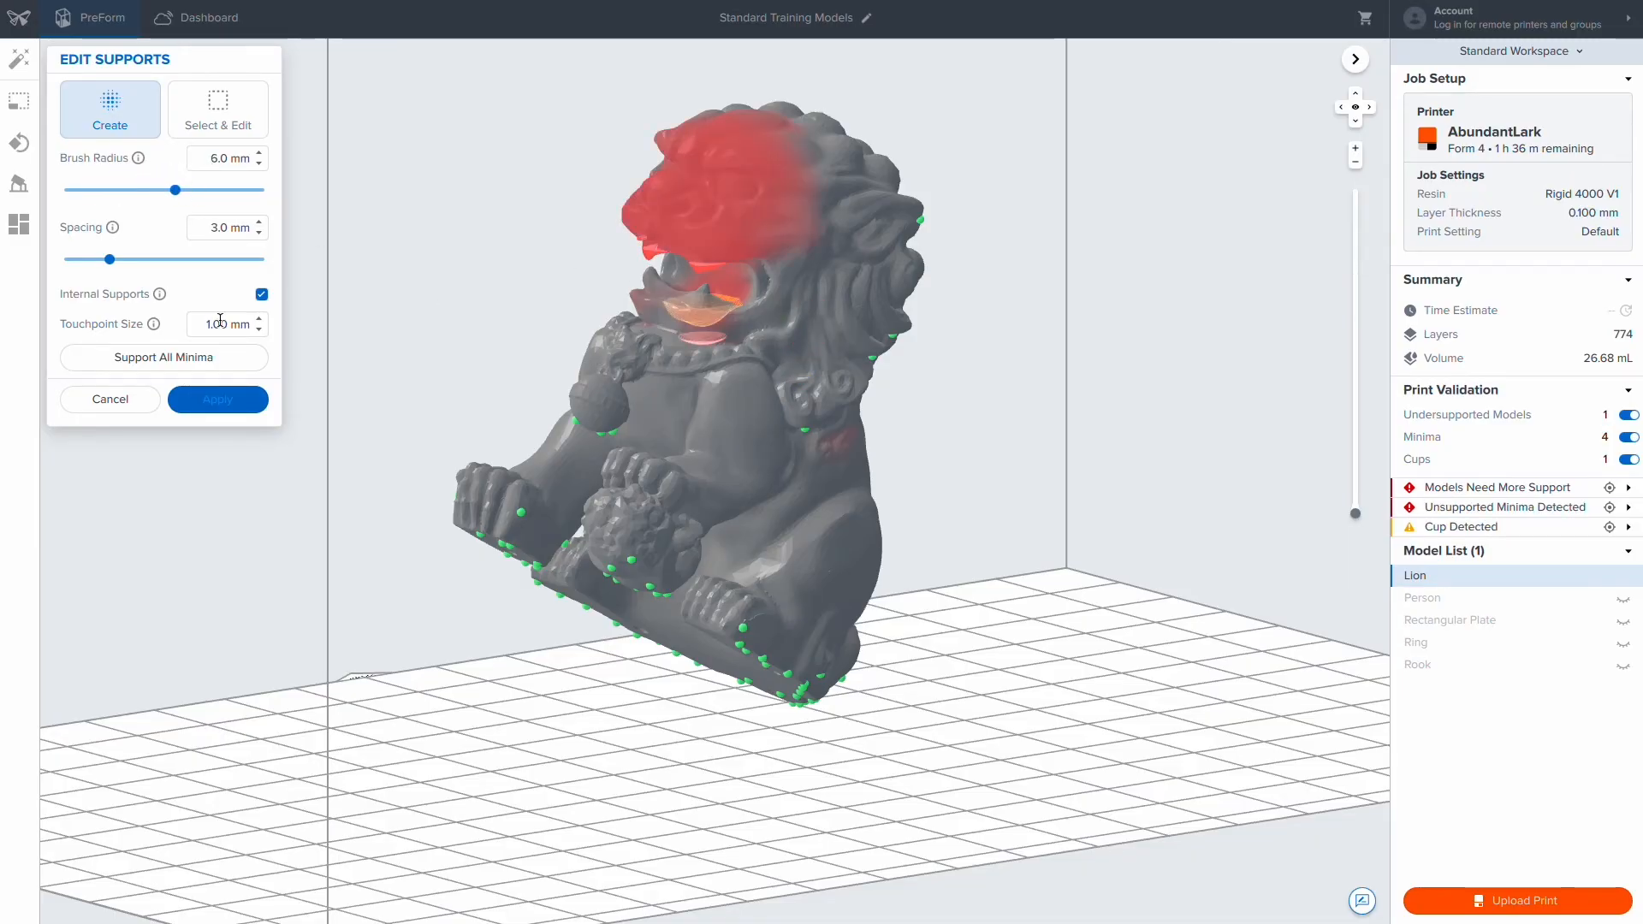
{"action": "left_click_drag", "start_coordinate": [109, 259], "coordinate": [176, 258]}
{"action": "mouse_move", "coordinate": [651, 212]}
{"action": "left_mouse_down"}
{"action": "mouse_move", "coordinate": [778, 227]}
{"action": "mouse_move", "coordinate": [785, 209]}
{"action": "mouse_move", "coordinate": [822, 206]}
{"action": "left_mouse_up"}
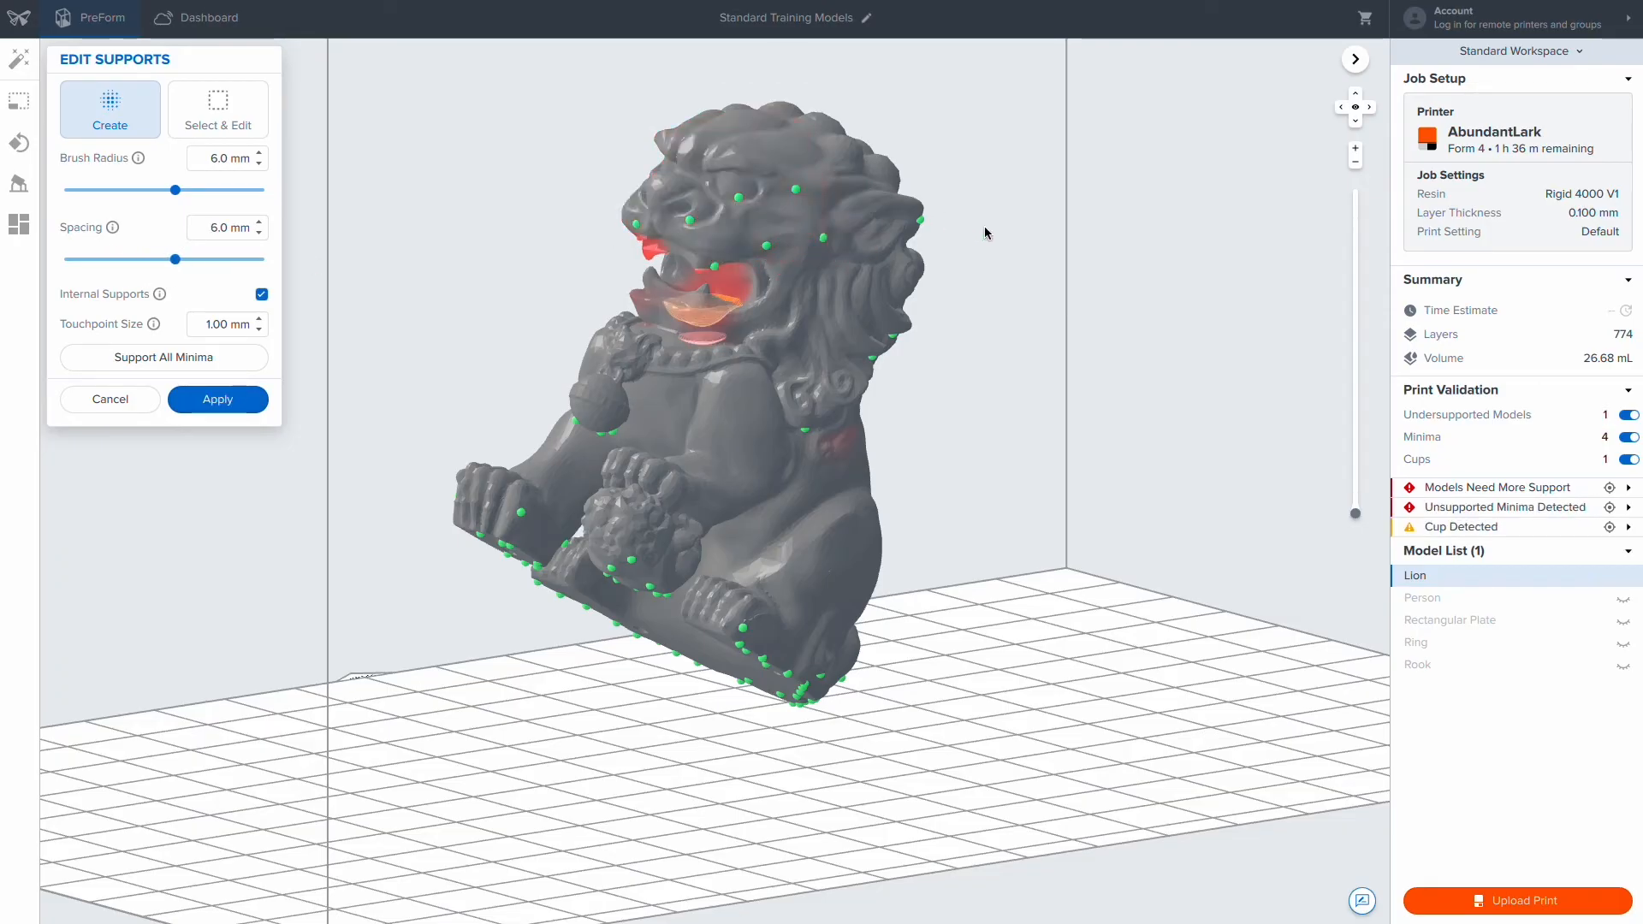
{"action": "key", "text": "ctrl+z"}
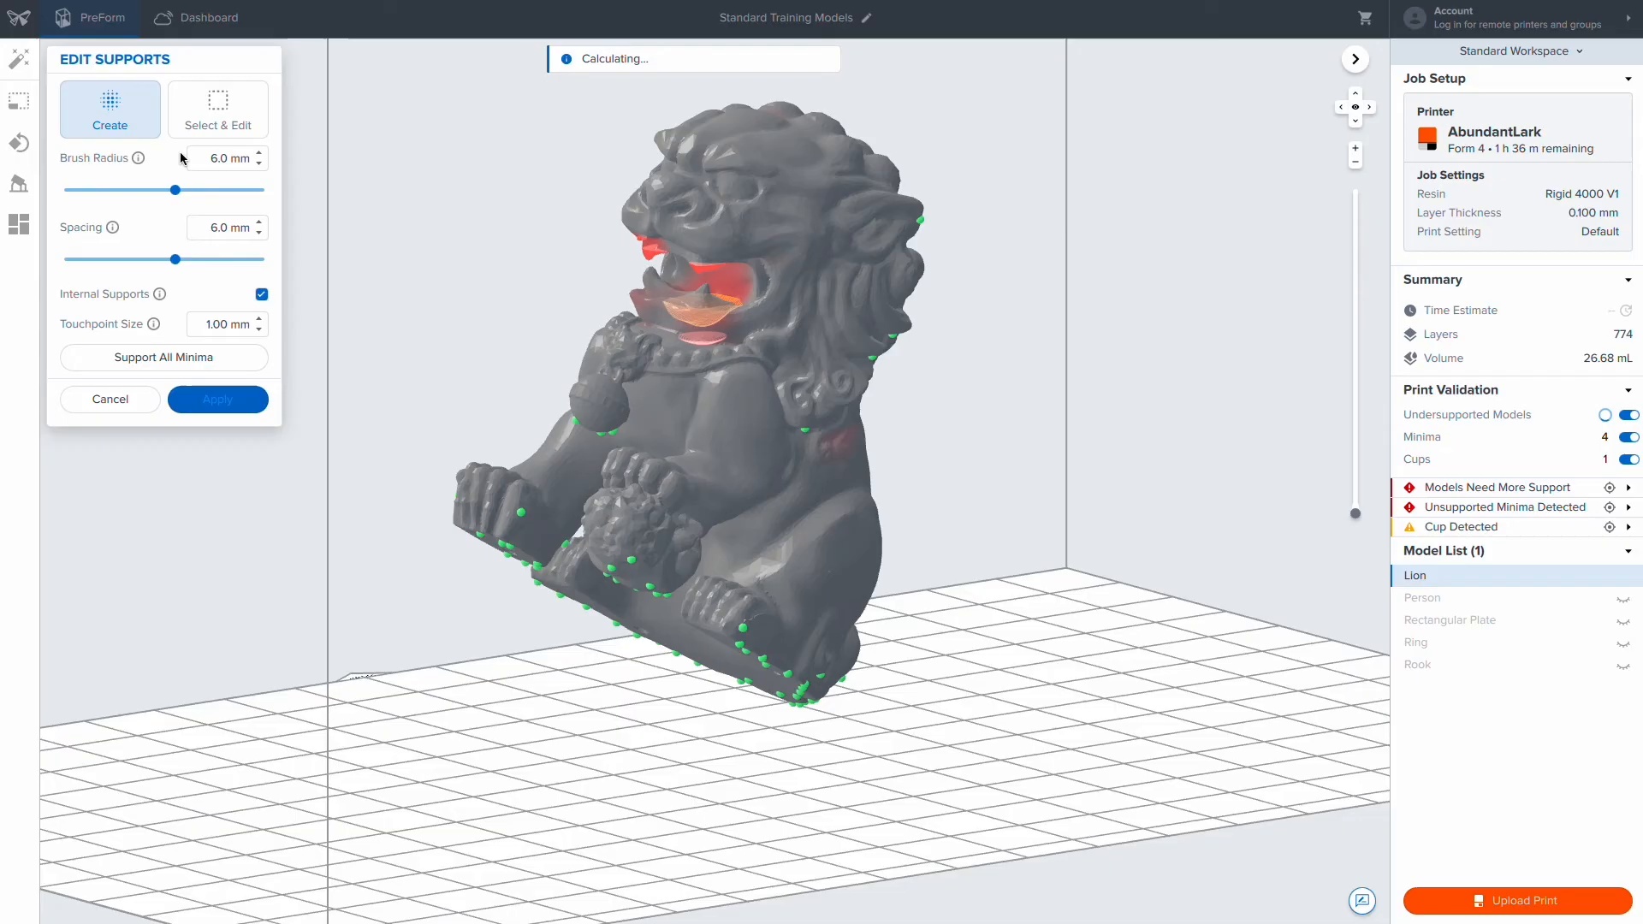
Brush-select the touchpoints under the Lion's front paws in Select & Edit mode, delete them, and undo the deletion.
{"action": "left_click", "coordinate": [189, 122]}
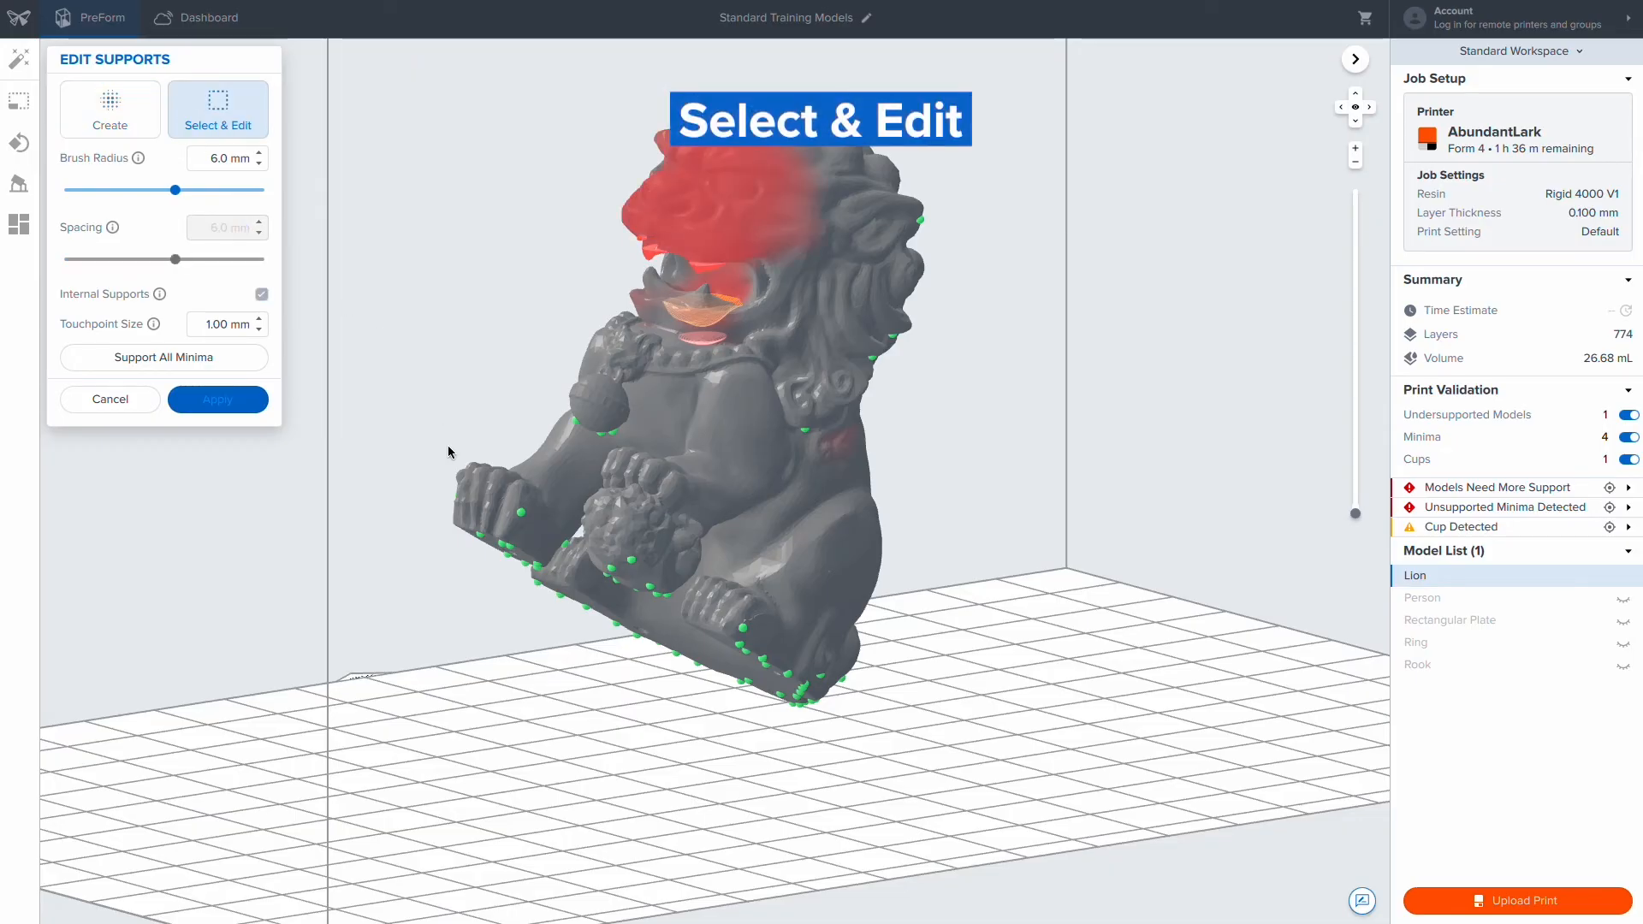
{"action": "mouse_move", "coordinate": [475, 484]}
{"action": "left_mouse_down"}
{"action": "mouse_move", "coordinate": [594, 599]}
{"action": "mouse_move", "coordinate": [678, 599]}
{"action": "mouse_move", "coordinate": [607, 557]}
{"action": "mouse_move", "coordinate": [660, 609]}
{"action": "mouse_move", "coordinate": [642, 570]}
{"action": "left_mouse_up"}
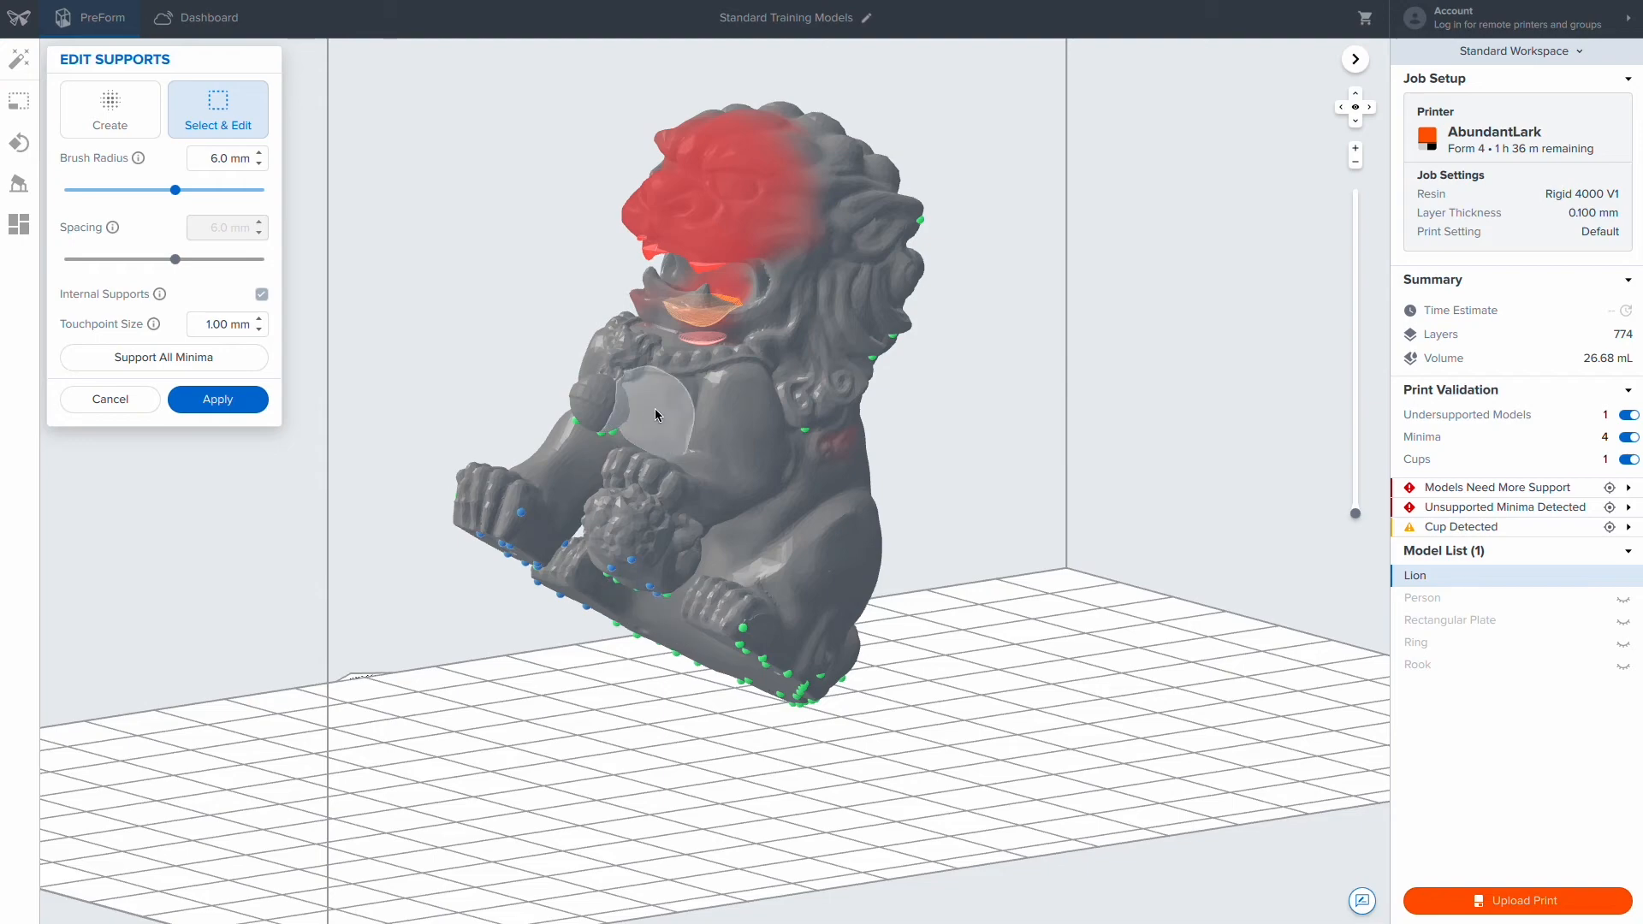
{"action": "key", "text": "Delete"}
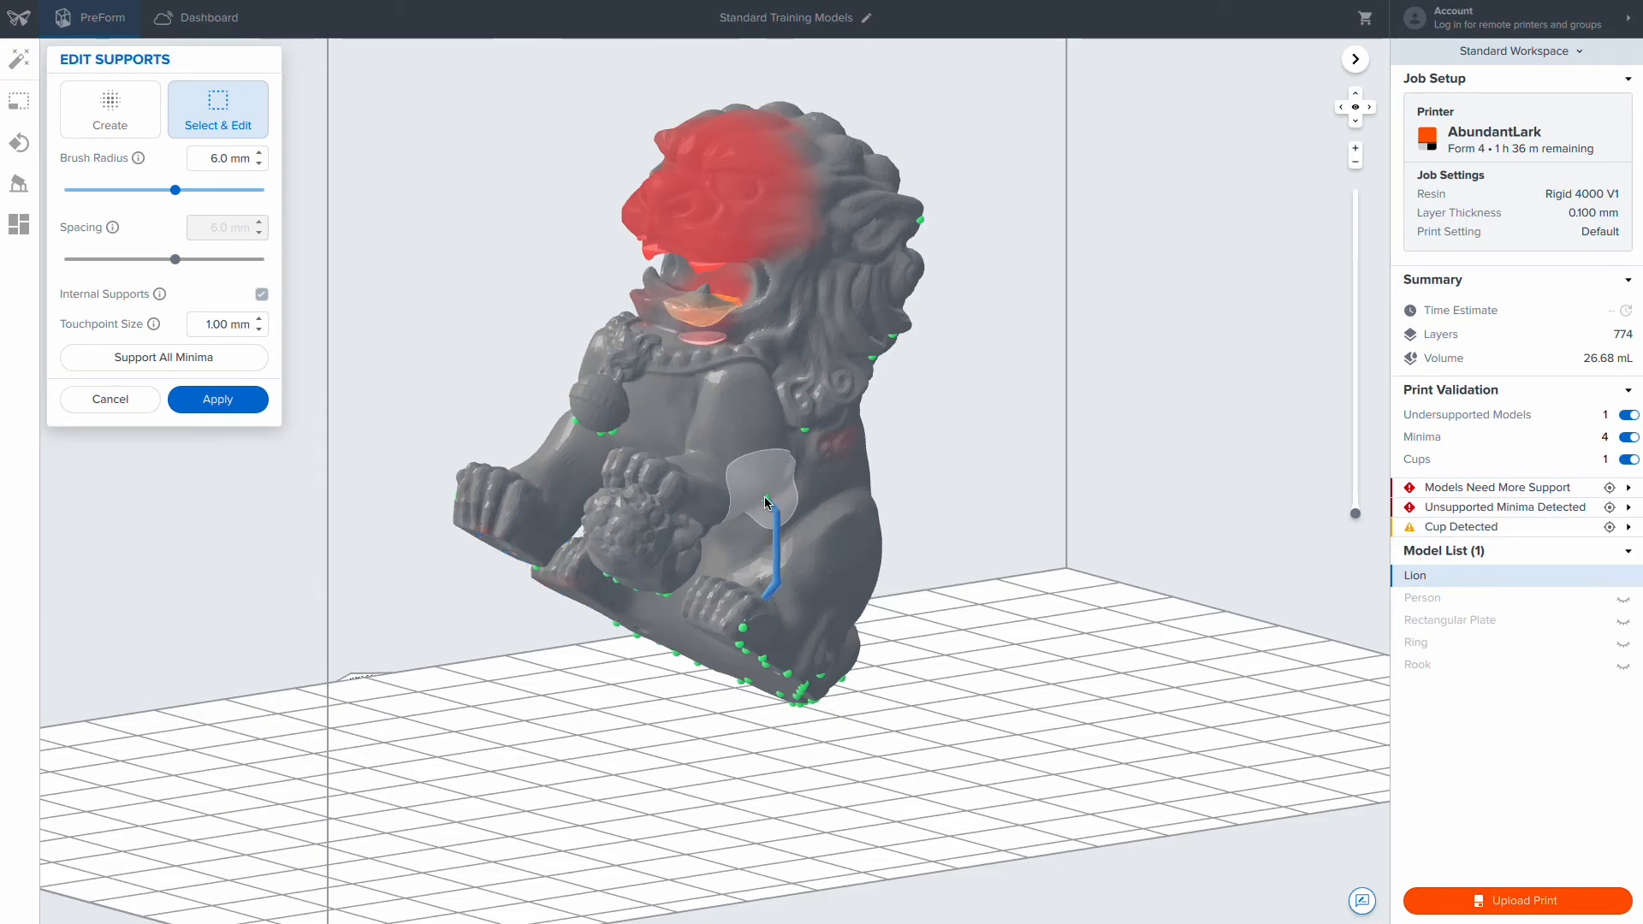
{"action": "key", "text": "ctrl+z"}
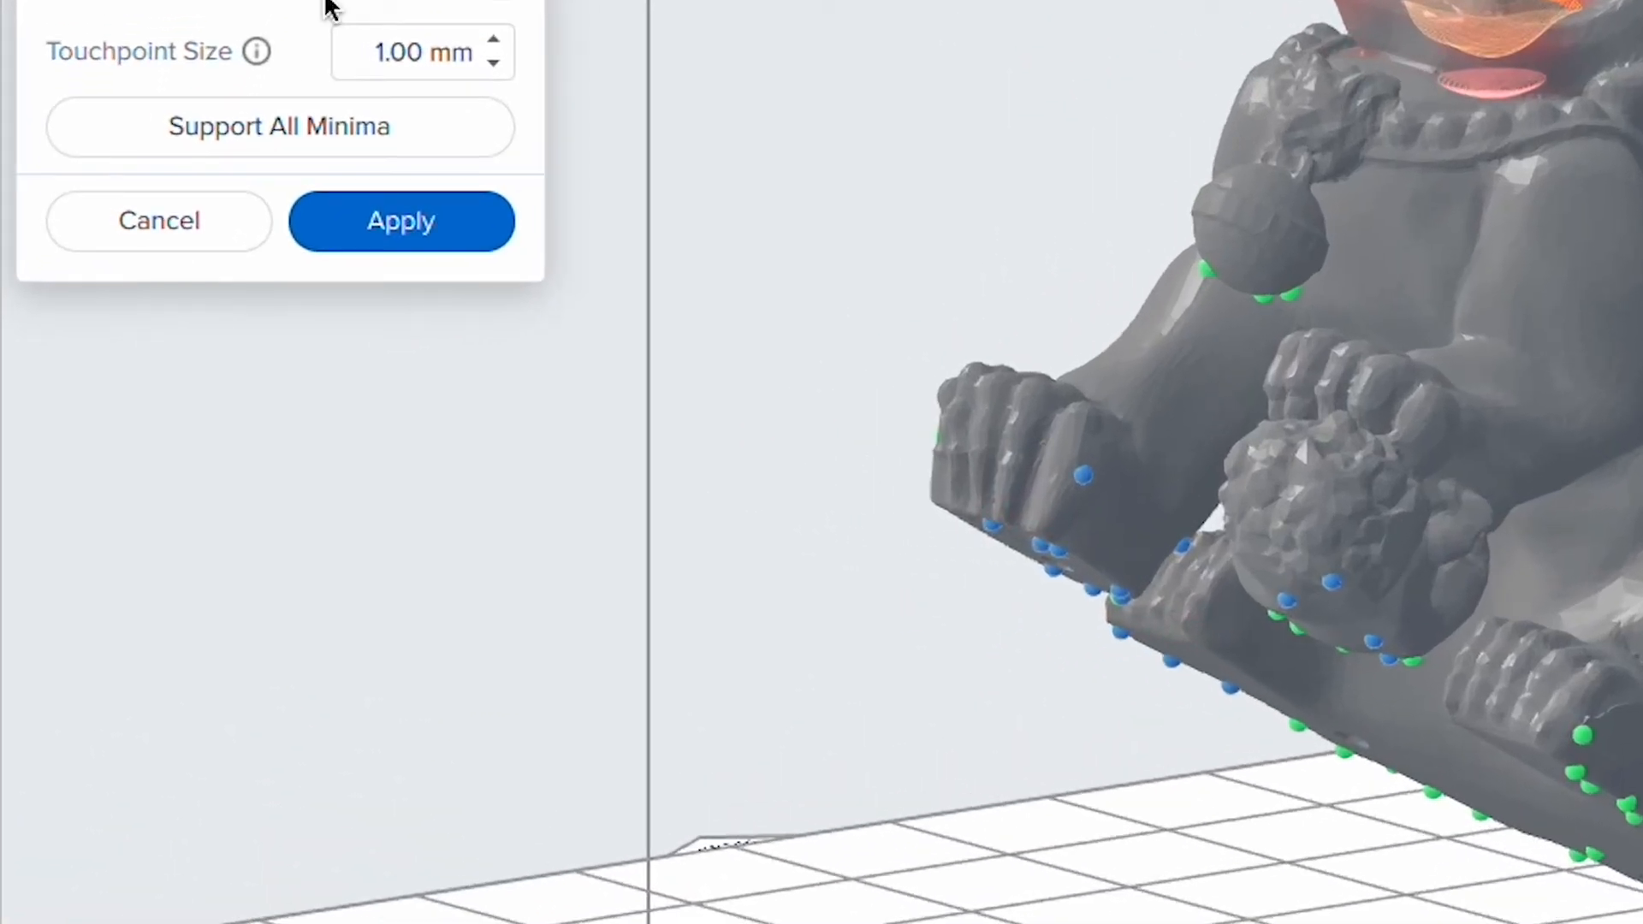
Set the touchpoint size for manually created supports to 0.50 mm.
{"action": "left_click", "coordinate": [493, 63]}
{"action": "left_click", "coordinate": [493, 64]}
{"action": "left_click", "coordinate": [493, 64]}
{"action": "left_click", "coordinate": [493, 64]}
{"action": "left_click", "coordinate": [493, 63]}
{"action": "left_click", "coordinate": [493, 64]}
{"action": "left_click", "coordinate": [493, 63]}
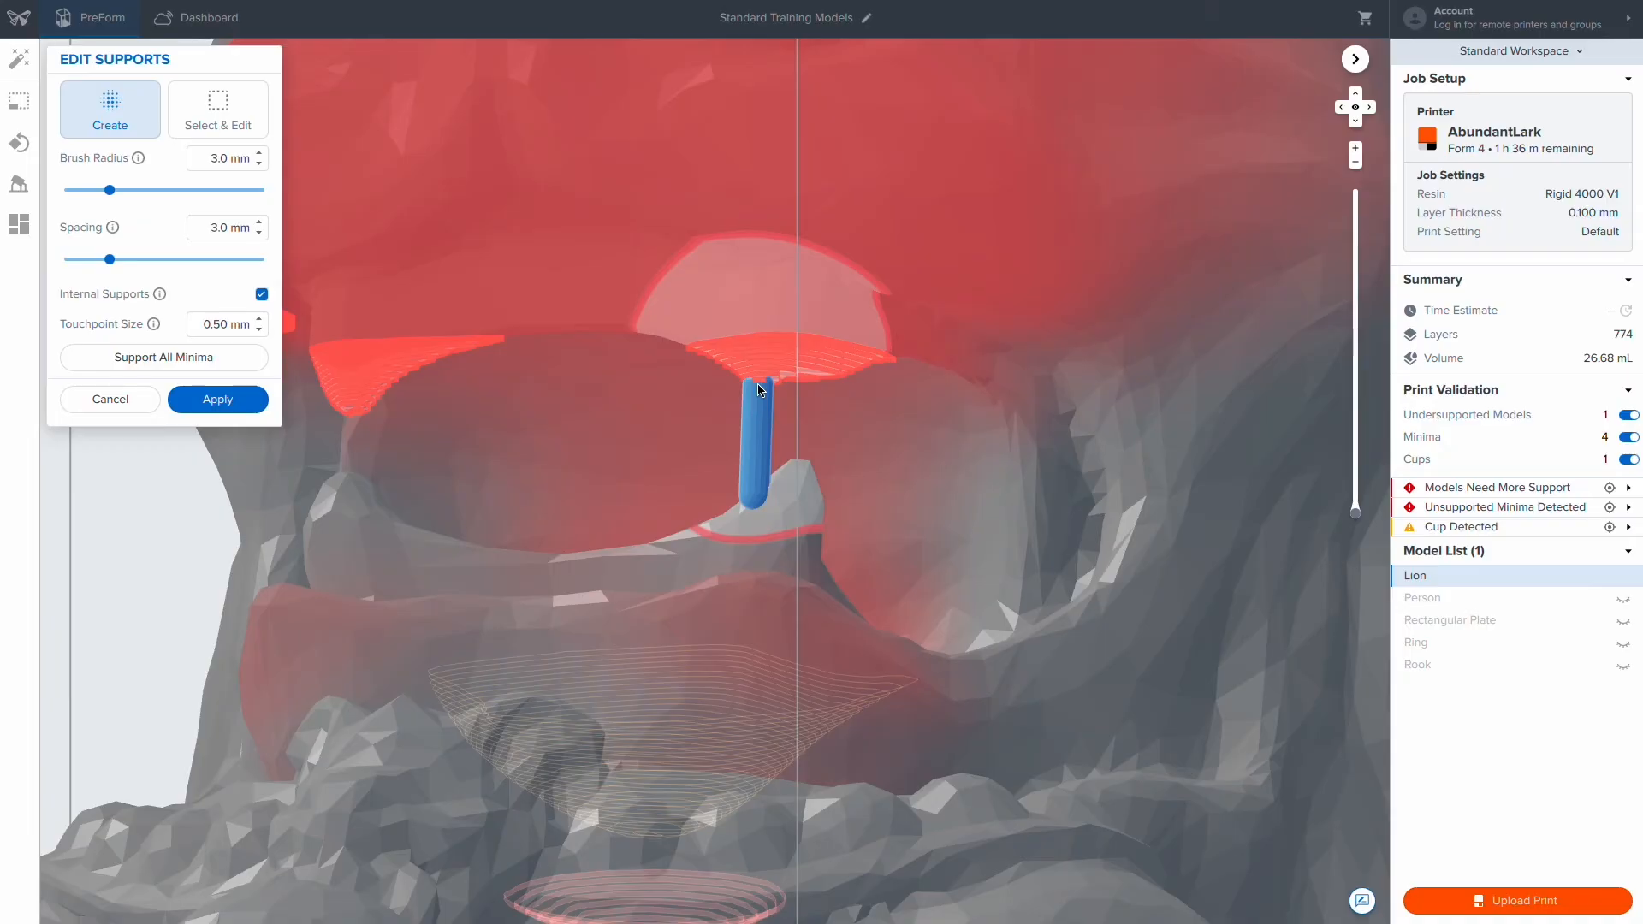
Add individual touchpoints to the unsupported minima along the Lion's upper mouth.
{"action": "left_click", "coordinate": [758, 390]}
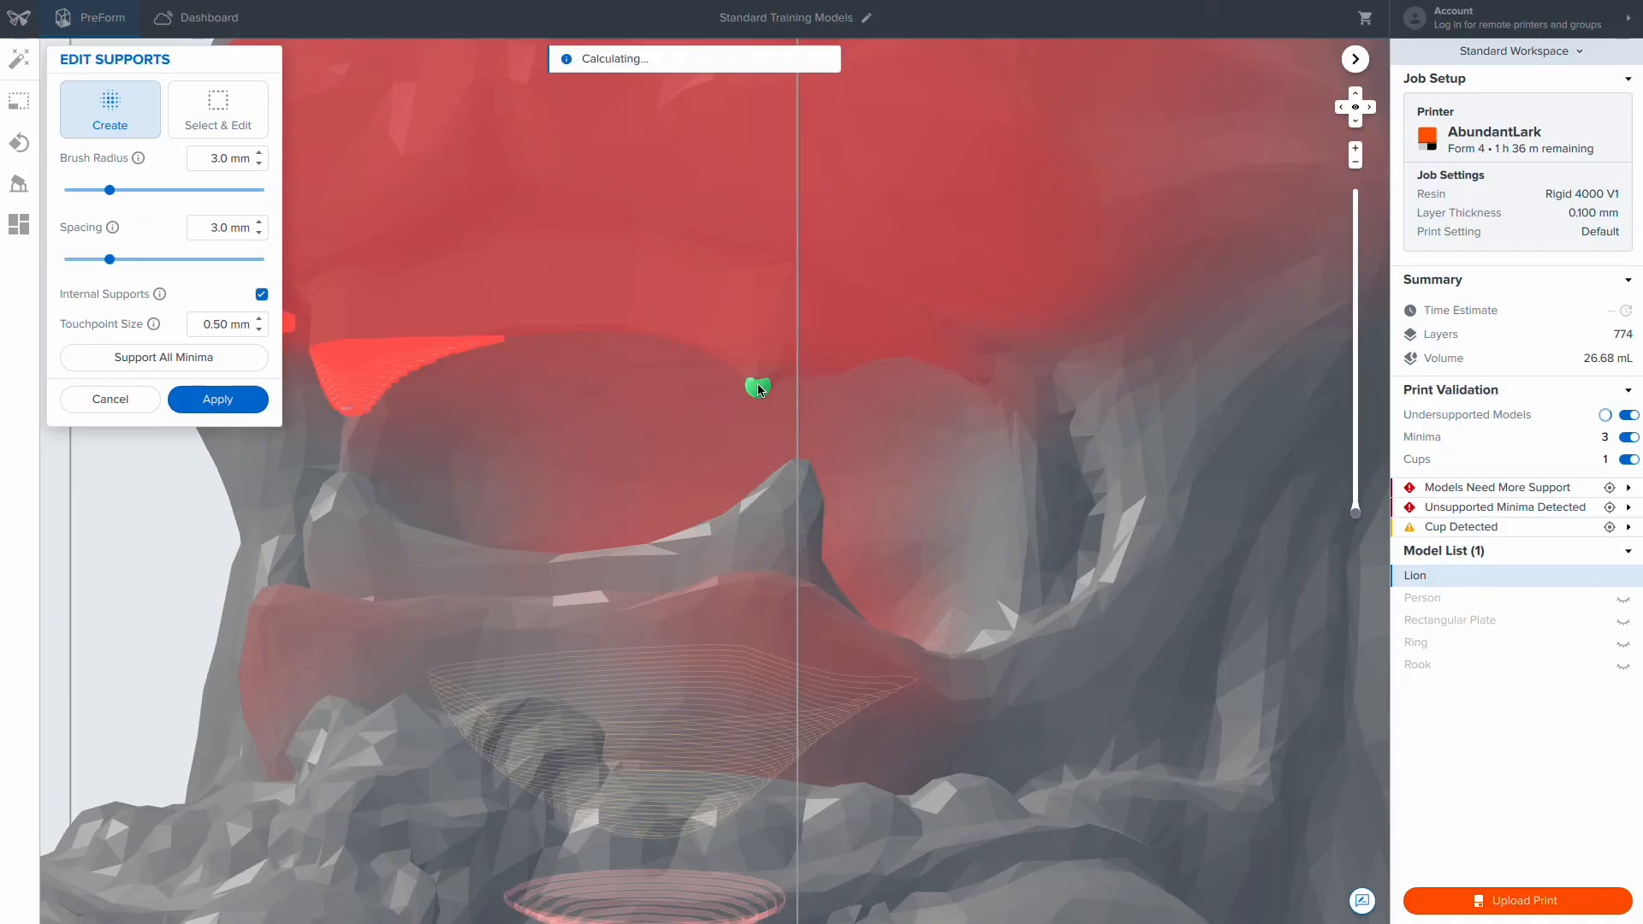
{"action": "left_click", "coordinate": [355, 411]}
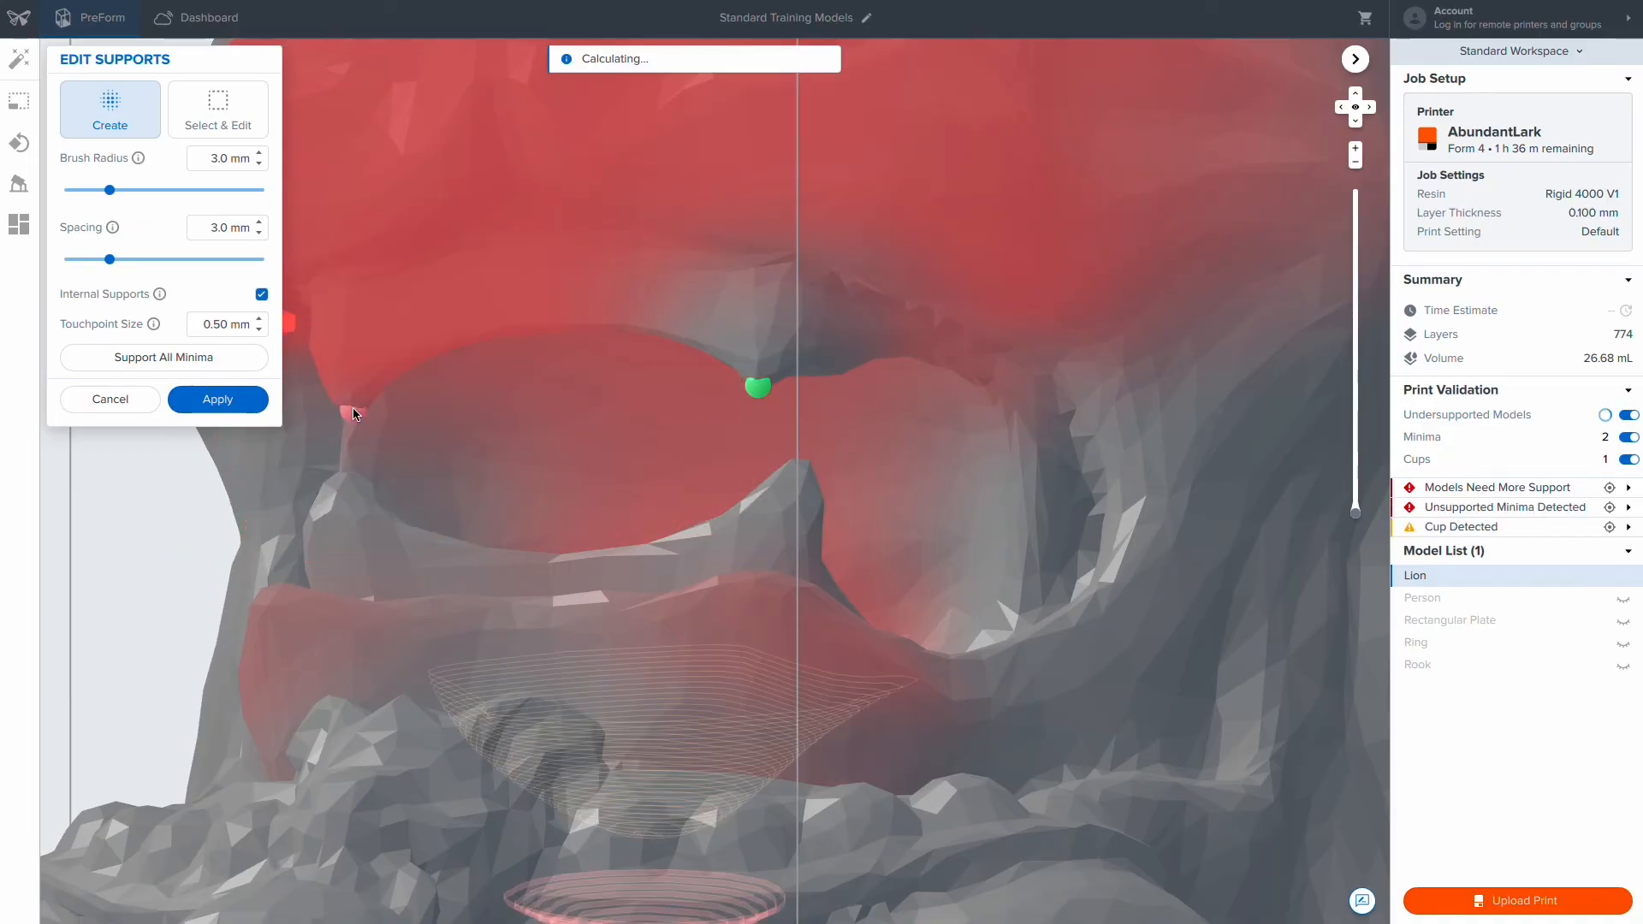
{"action": "middle_click_drag", "start_coordinate": [356, 377], "coordinate": [485, 395]}
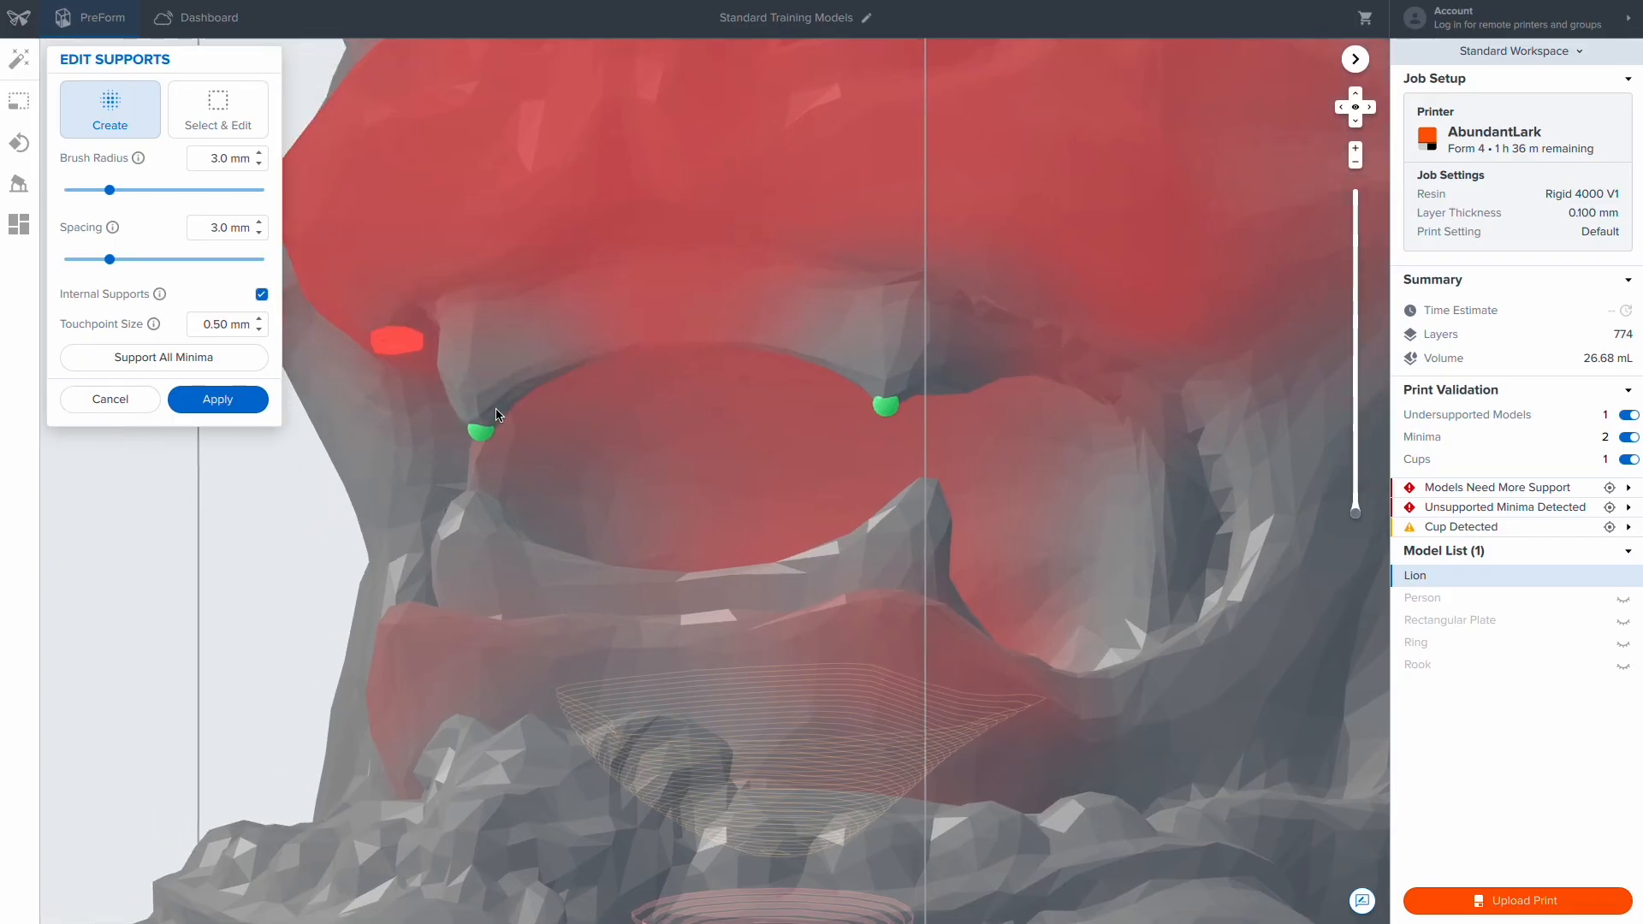
{"action": "left_click", "coordinate": [399, 340]}
{"action": "left_click", "coordinate": [1147, 308]}
Add four more touchpoints to the unsupported areas around the Lion's lower mouth and jaw.
{"action": "middle_click_drag", "start_coordinate": [1053, 487], "coordinate": [844, 561]}
{"action": "scroll", "coordinate": [844, 553], "scroll_direction": "down", "scroll_amount": 4}
{"action": "left_click", "coordinate": [843, 532]}
{"action": "left_click", "coordinate": [515, 552]}
{"action": "right_click_drag", "start_coordinate": [515, 552], "coordinate": [562, 675]}
{"action": "left_click", "coordinate": [835, 729]}
{"action": "left_click", "coordinate": [1142, 625]}
{"action": "right_click_drag", "start_coordinate": [1143, 625], "coordinate": [1021, 650]}
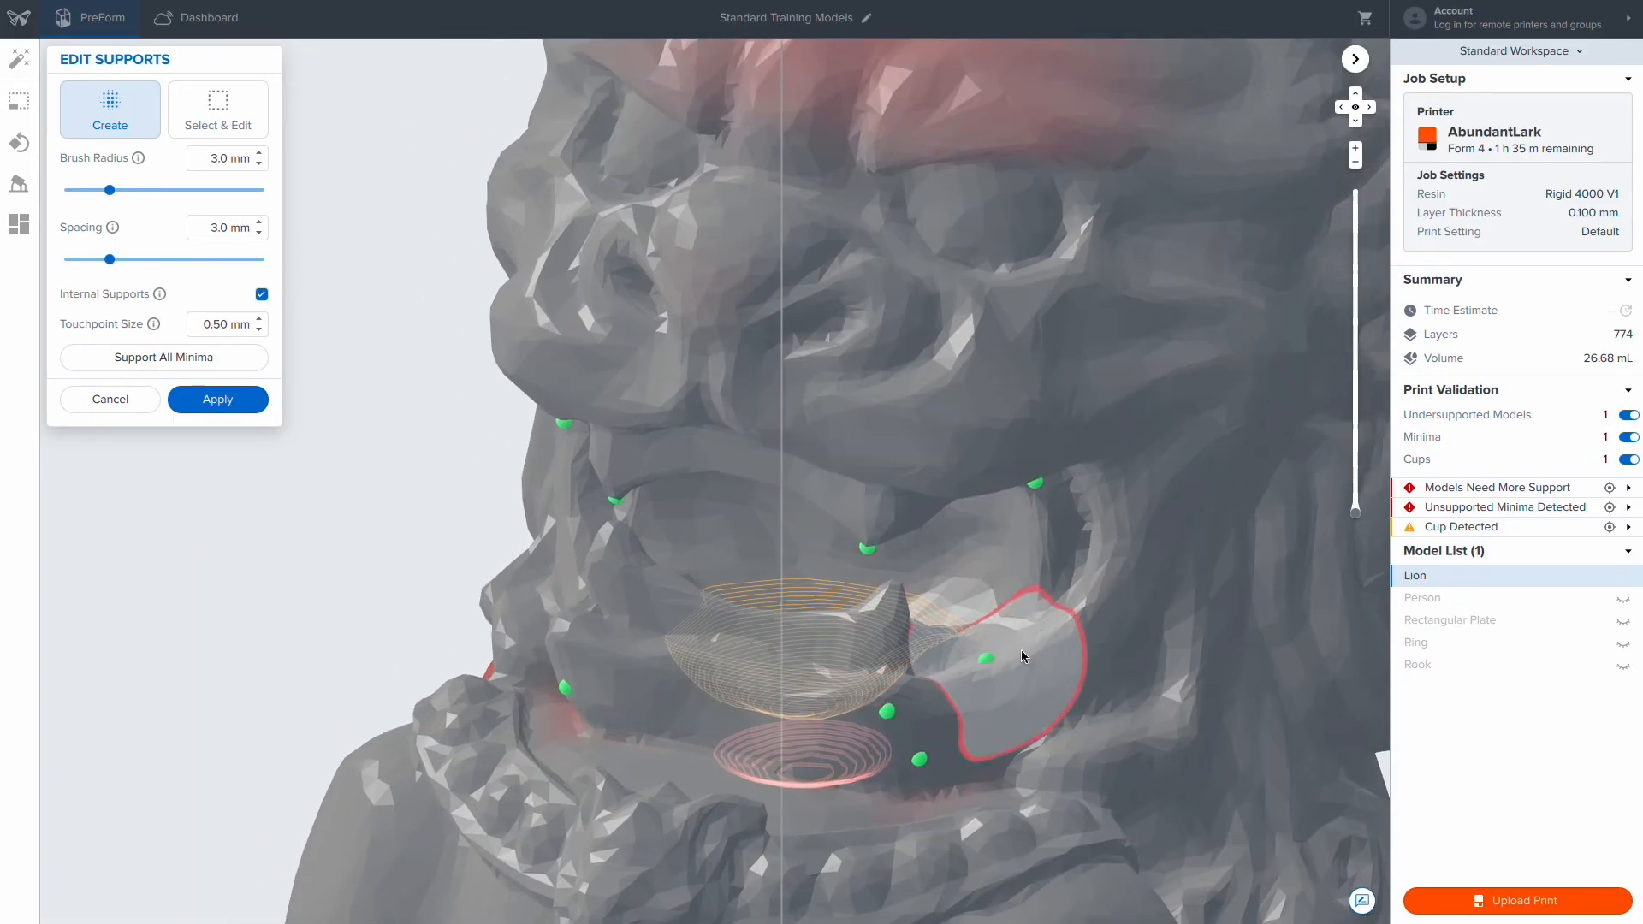
Slice the Lion's view at layer 393 and add a touchpoint to the unsupported minimum inside its hollow body.
{"action": "scroll", "coordinate": [1021, 650], "scroll_direction": "down", "scroll_amount": 6}
{"action": "middle_click_drag", "start_coordinate": [897, 561], "coordinate": [875, 378]}
{"action": "left_click_drag", "start_coordinate": [1356, 514], "coordinate": [1356, 342]}
{"action": "right_click_drag", "start_coordinate": [1189, 478], "coordinate": [873, 279]}
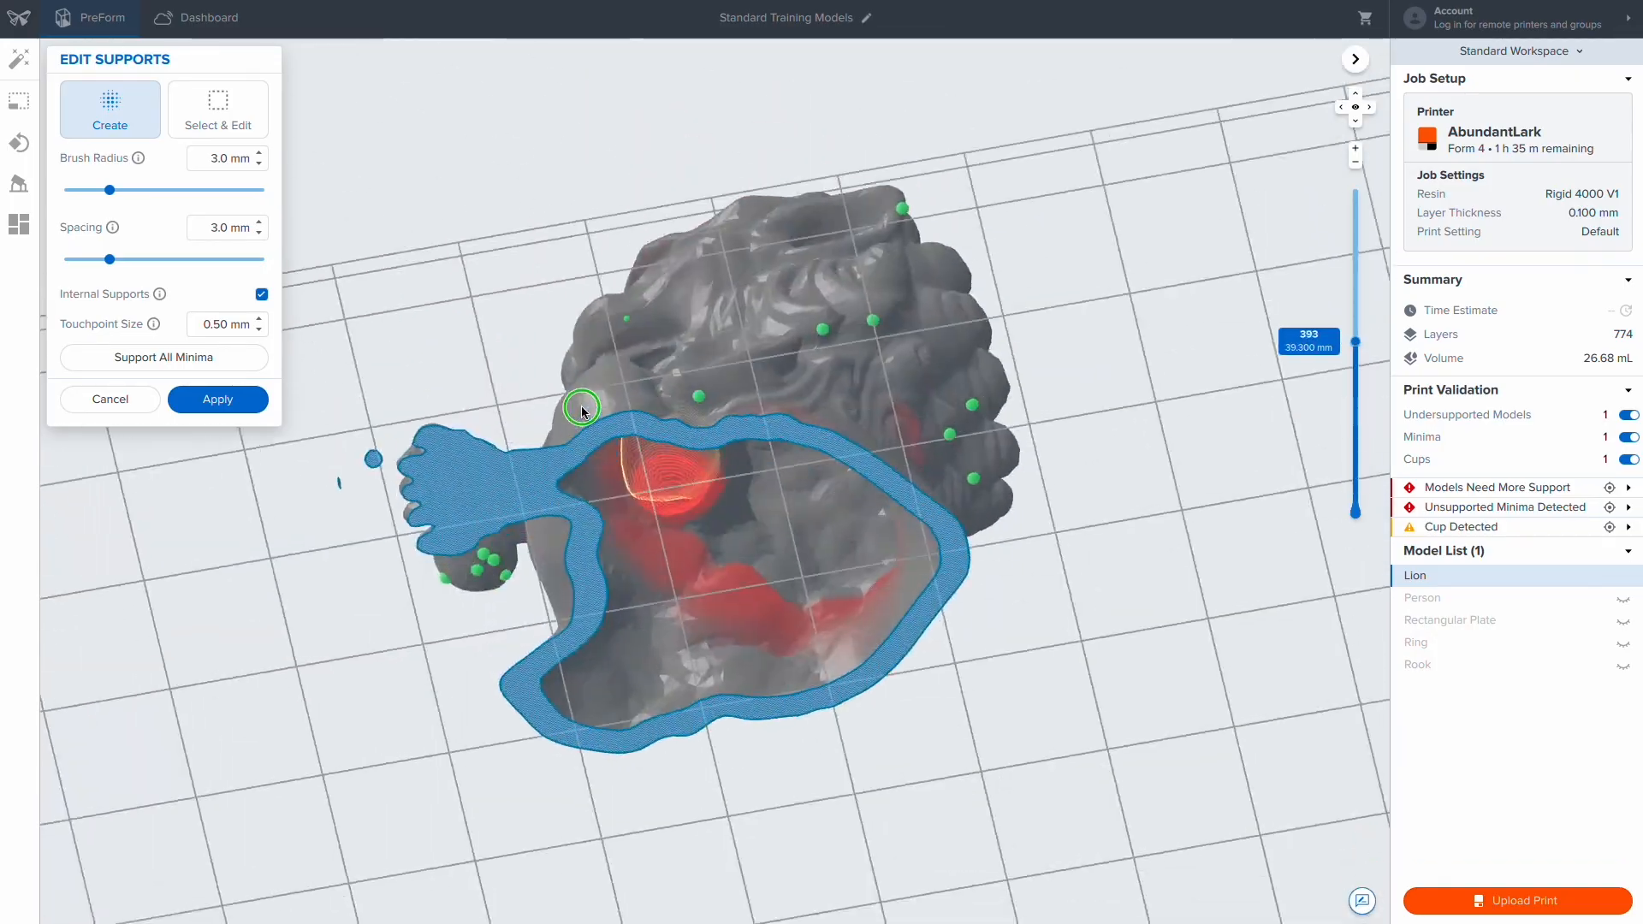
{"action": "right_click_drag", "start_coordinate": [582, 412], "coordinate": [767, 572]}
{"action": "scroll", "coordinate": [767, 572], "scroll_direction": "up", "scroll_amount": 5}
{"action": "middle_click_drag", "start_coordinate": [767, 571], "coordinate": [759, 429]}
{"action": "left_click", "coordinate": [759, 429]}
Add three more touchpoints across the remaining unsupported surfaces inside the sliced Lion.
{"action": "scroll", "coordinate": [759, 428], "scroll_direction": "down", "scroll_amount": 5}
{"action": "right_click_drag", "start_coordinate": [759, 429], "coordinate": [751, 387]}
{"action": "left_click", "coordinate": [751, 387]}
{"action": "left_click", "coordinate": [814, 438]}
{"action": "left_click", "coordinate": [905, 430]}
Restore the full-height view of the Lion and apply the manual support edits.
{"action": "right_click_drag", "start_coordinate": [522, 415], "coordinate": [514, 532]}
{"action": "left_click_drag", "start_coordinate": [1356, 341], "coordinate": [1356, 514]}
{"action": "scroll", "coordinate": [685, 428], "scroll_direction": "down", "scroll_amount": 3}
{"action": "right_click_drag", "start_coordinate": [600, 428], "coordinate": [312, 421]}
{"action": "left_click", "coordinate": [225, 399]}
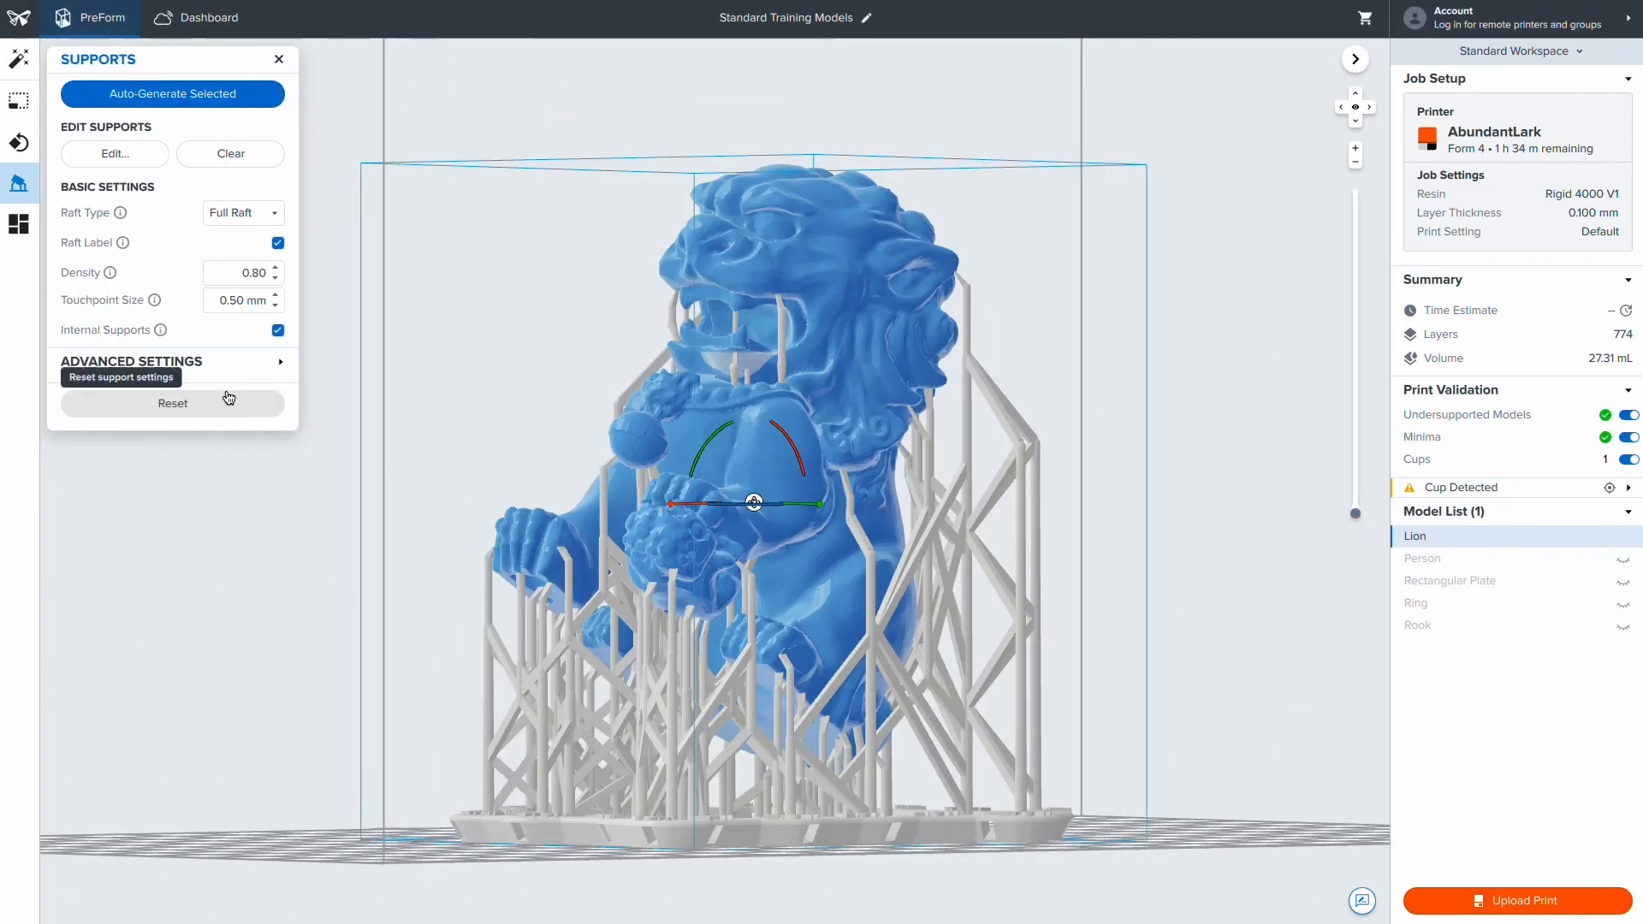
Create three duplicates of the supported Lion and auto-arrange all models with 1.0 mm spacing.
{"action": "right_click_drag", "start_coordinate": [526, 496], "coordinate": [338, 447]}
{"action": "left_click", "coordinate": [24, 221]}
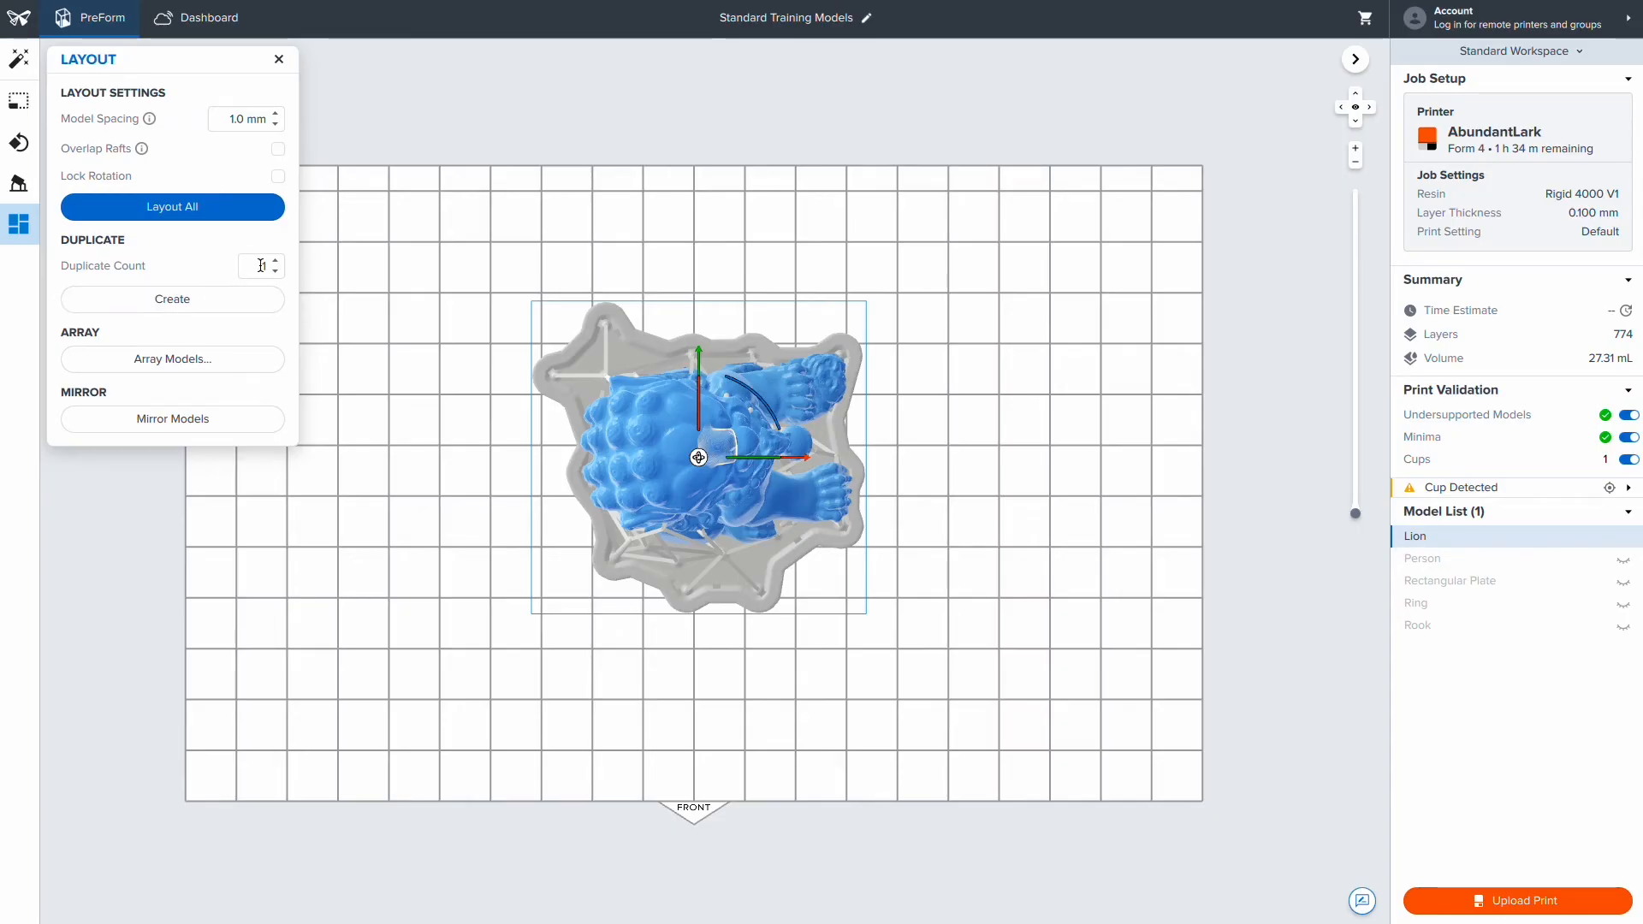
{"action": "left_click", "coordinate": [228, 301]}
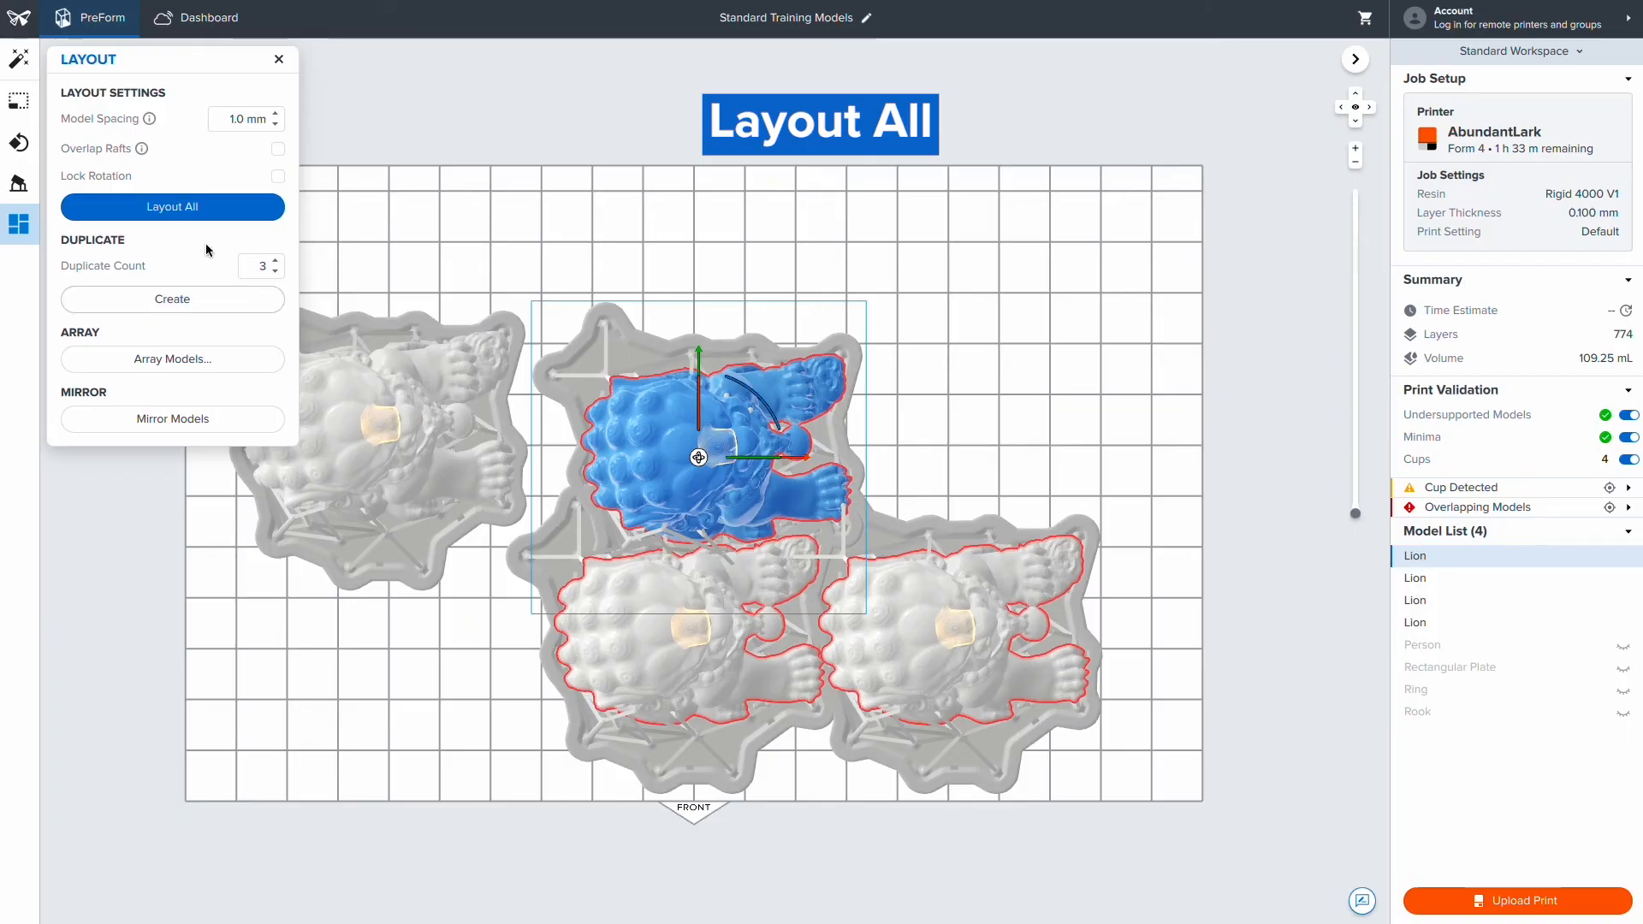
{"action": "left_click", "coordinate": [200, 212]}
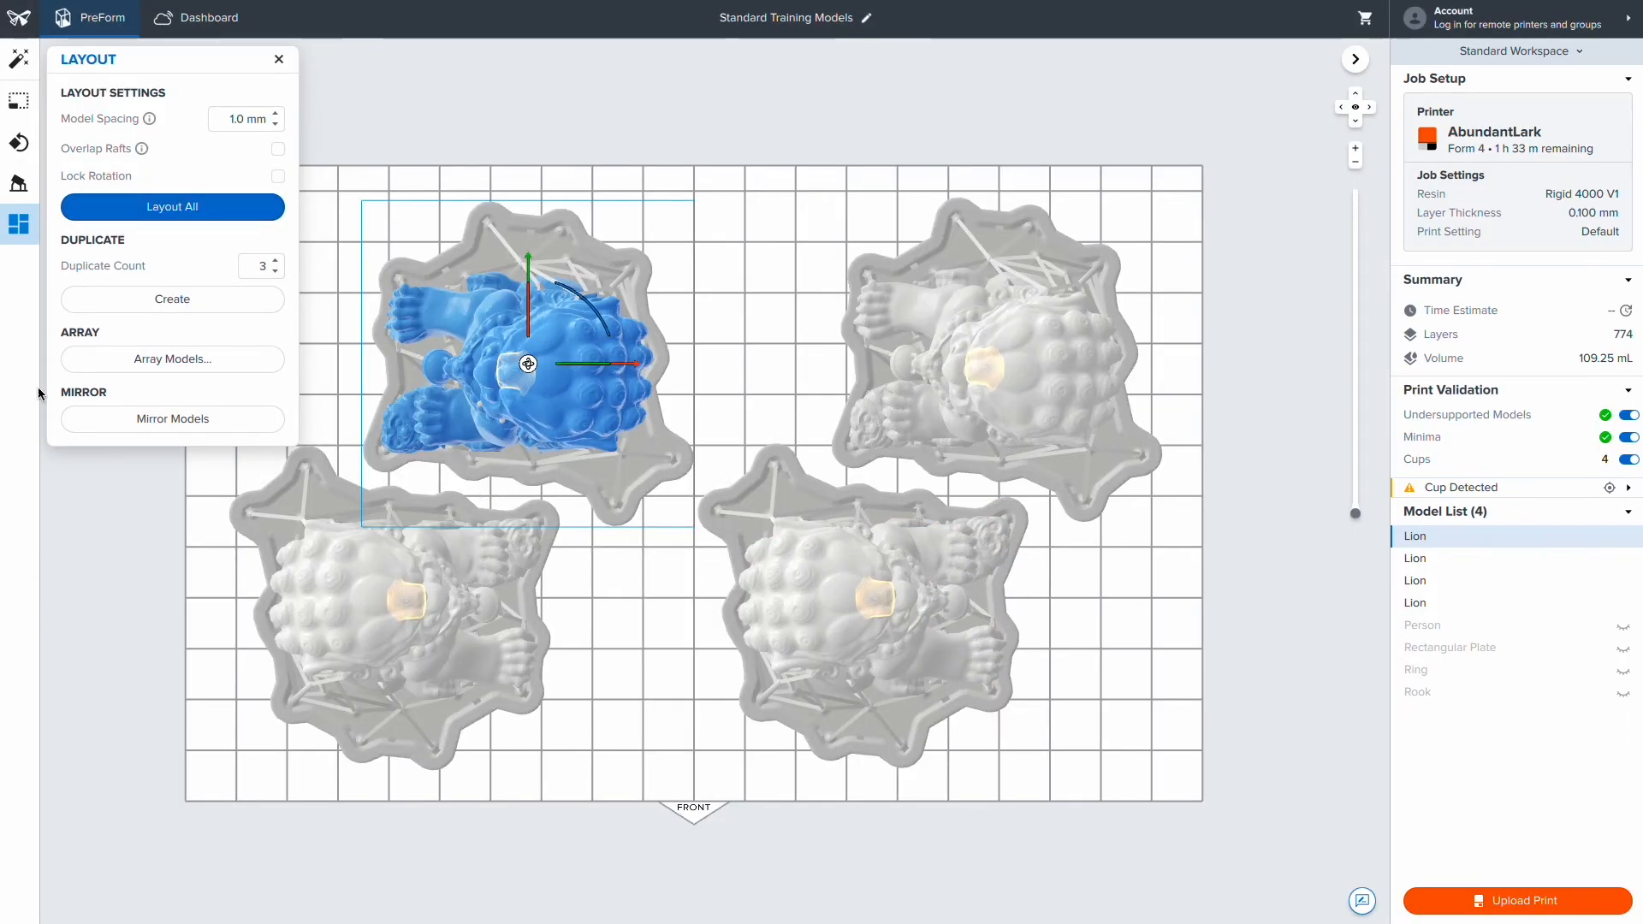
Auto-arrange the Lions with 2.0 mm model spacing, and again with 0.1 mm.
{"action": "scroll", "coordinate": [249, 120], "scroll_direction": "up", "scroll_amount": 20}
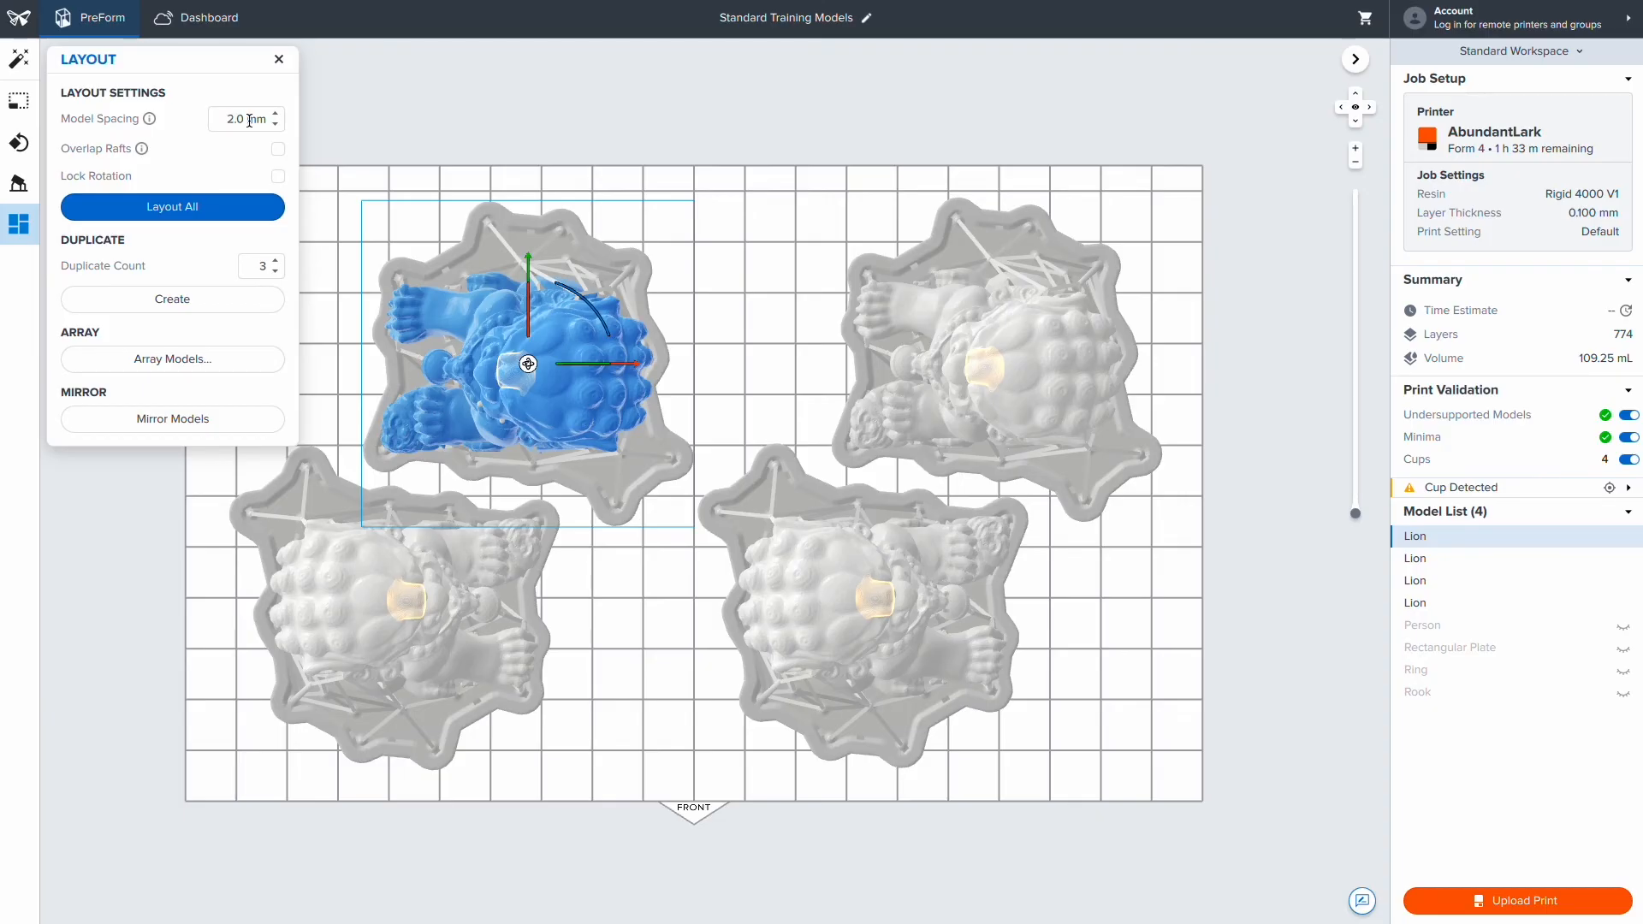
{"action": "left_click", "coordinate": [249, 208]}
{"action": "left_click", "coordinate": [276, 125]}
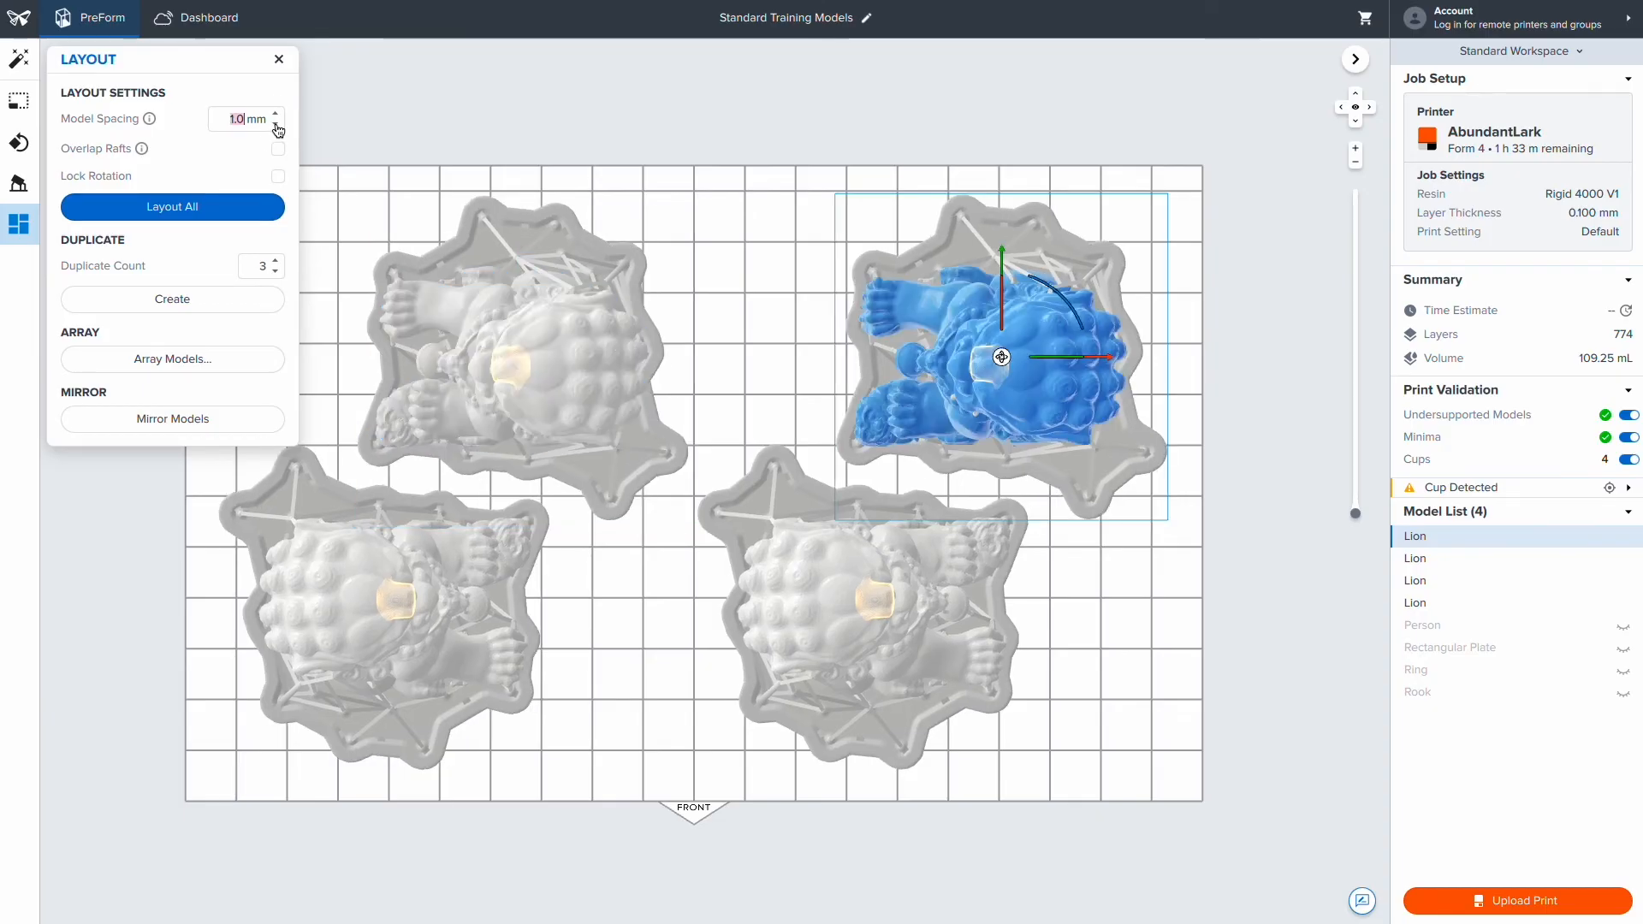
{"action": "left_click", "coordinate": [275, 125]}
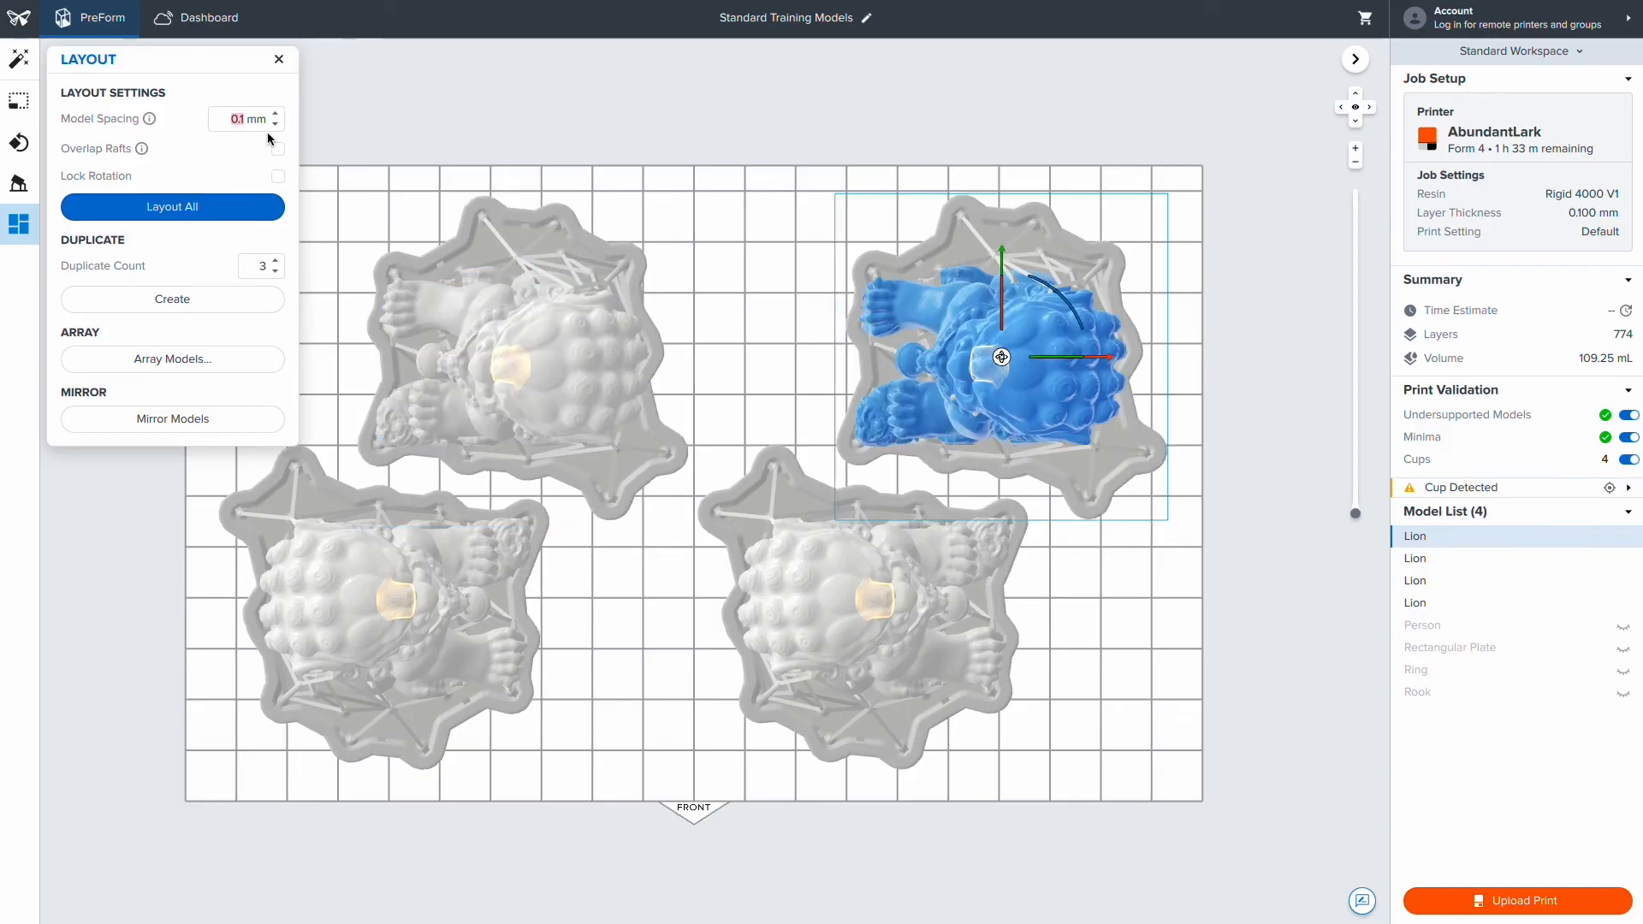
{"action": "left_click", "coordinate": [224, 206]}
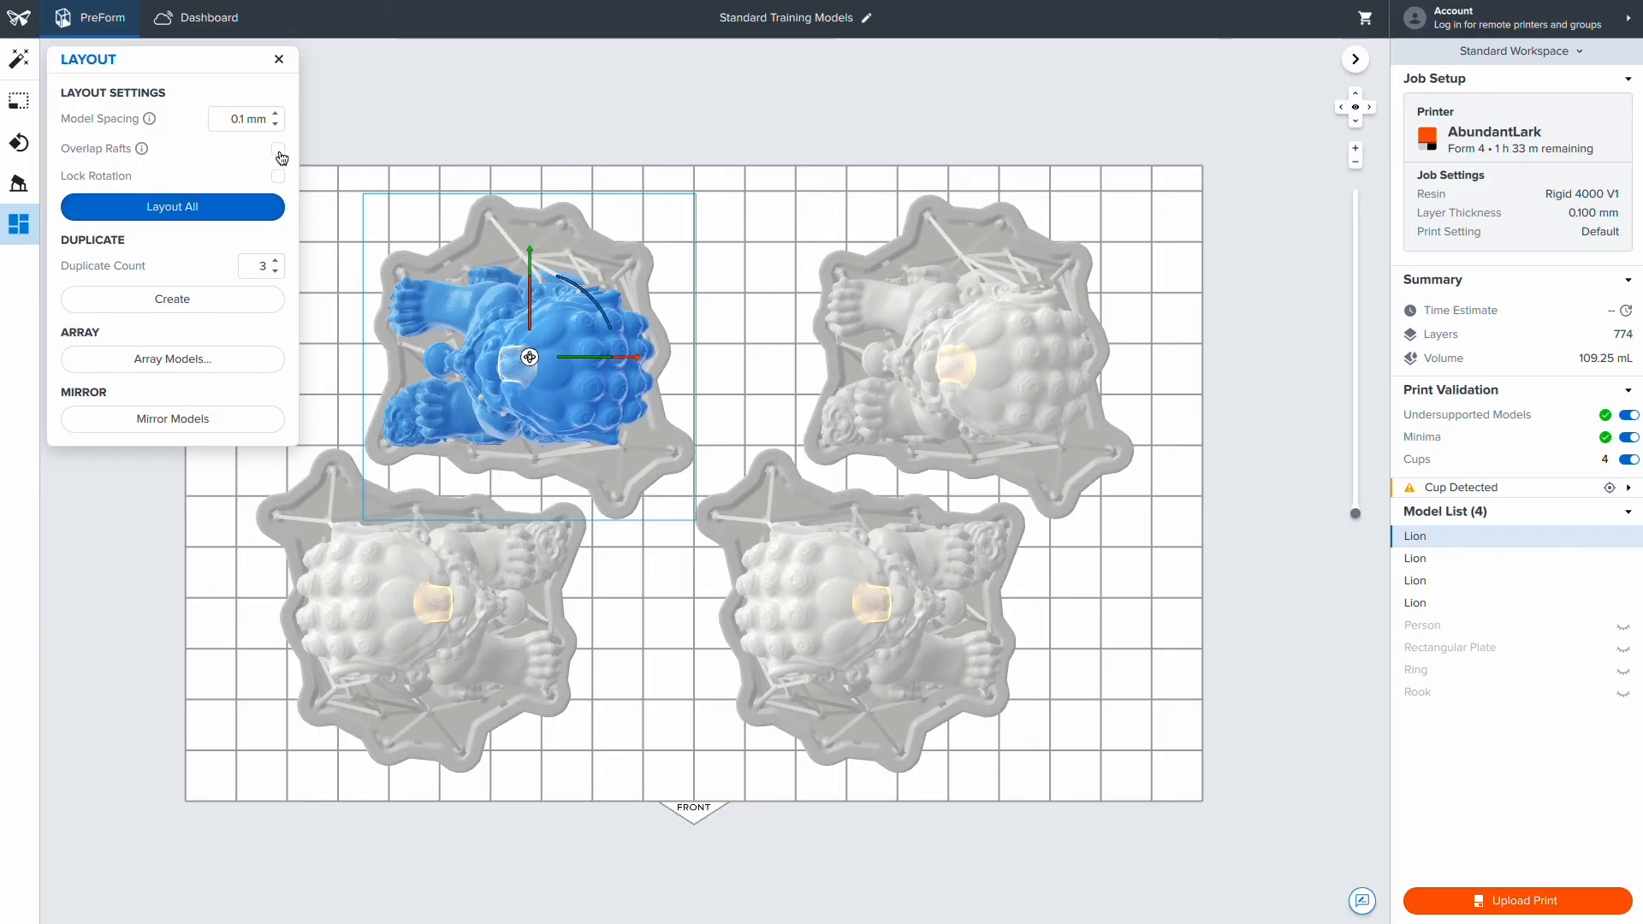
Auto-arrange the Lions with overlapping rafts allowed and shift the selected Lion slightly along X.
{"action": "left_click", "coordinate": [226, 207]}
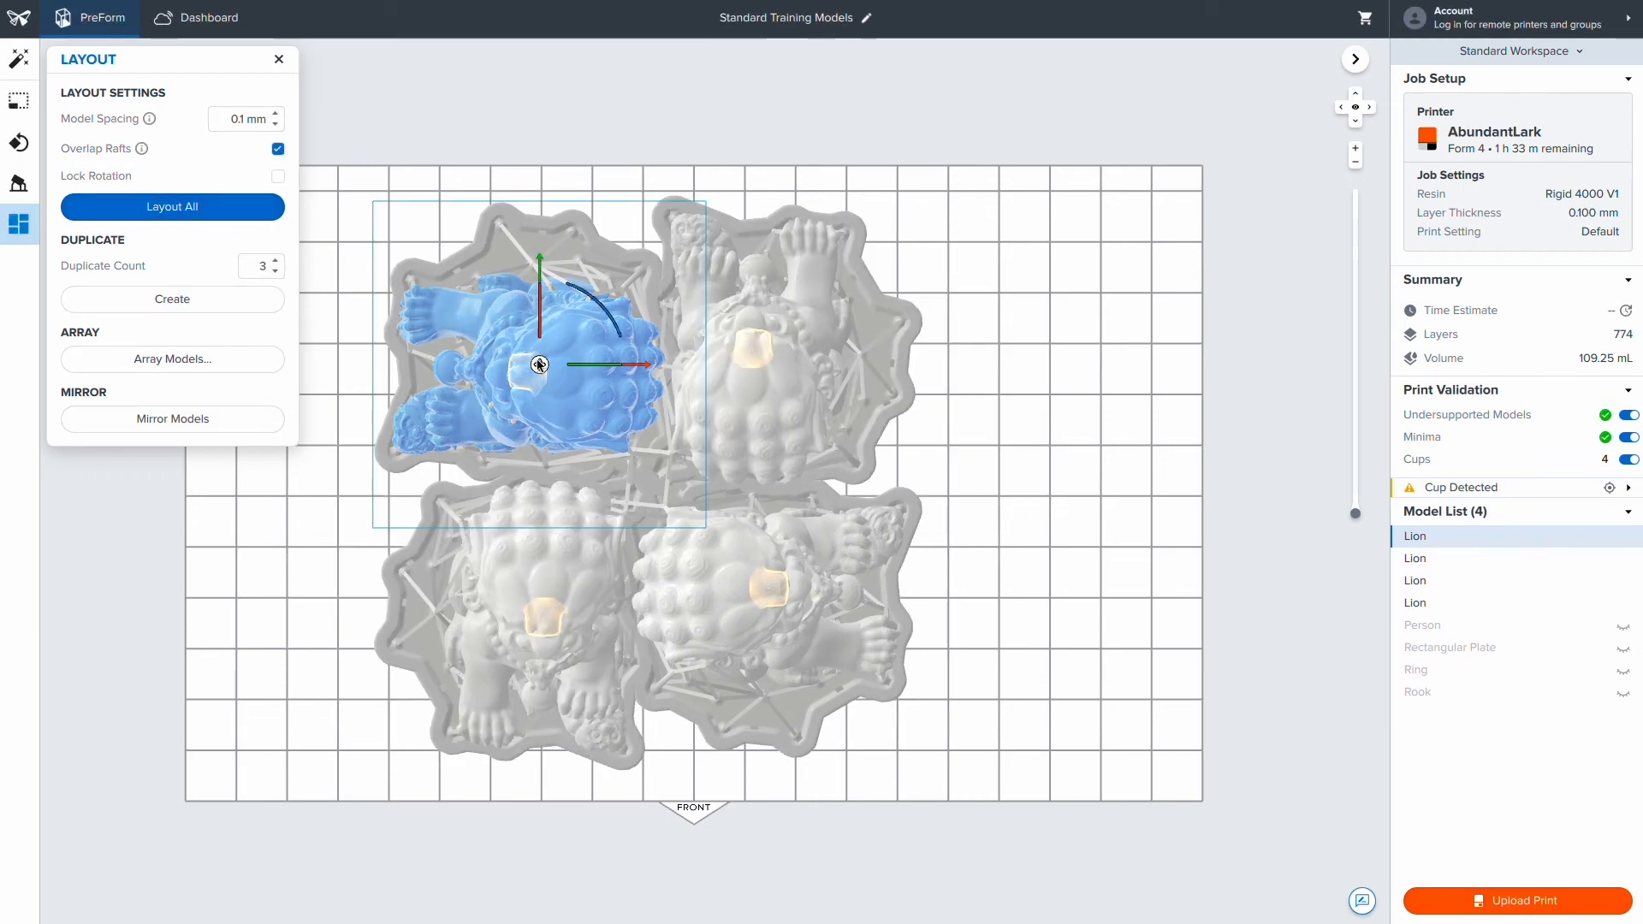
{"action": "left_click_drag", "start_coordinate": [643, 364], "coordinate": [672, 370]}
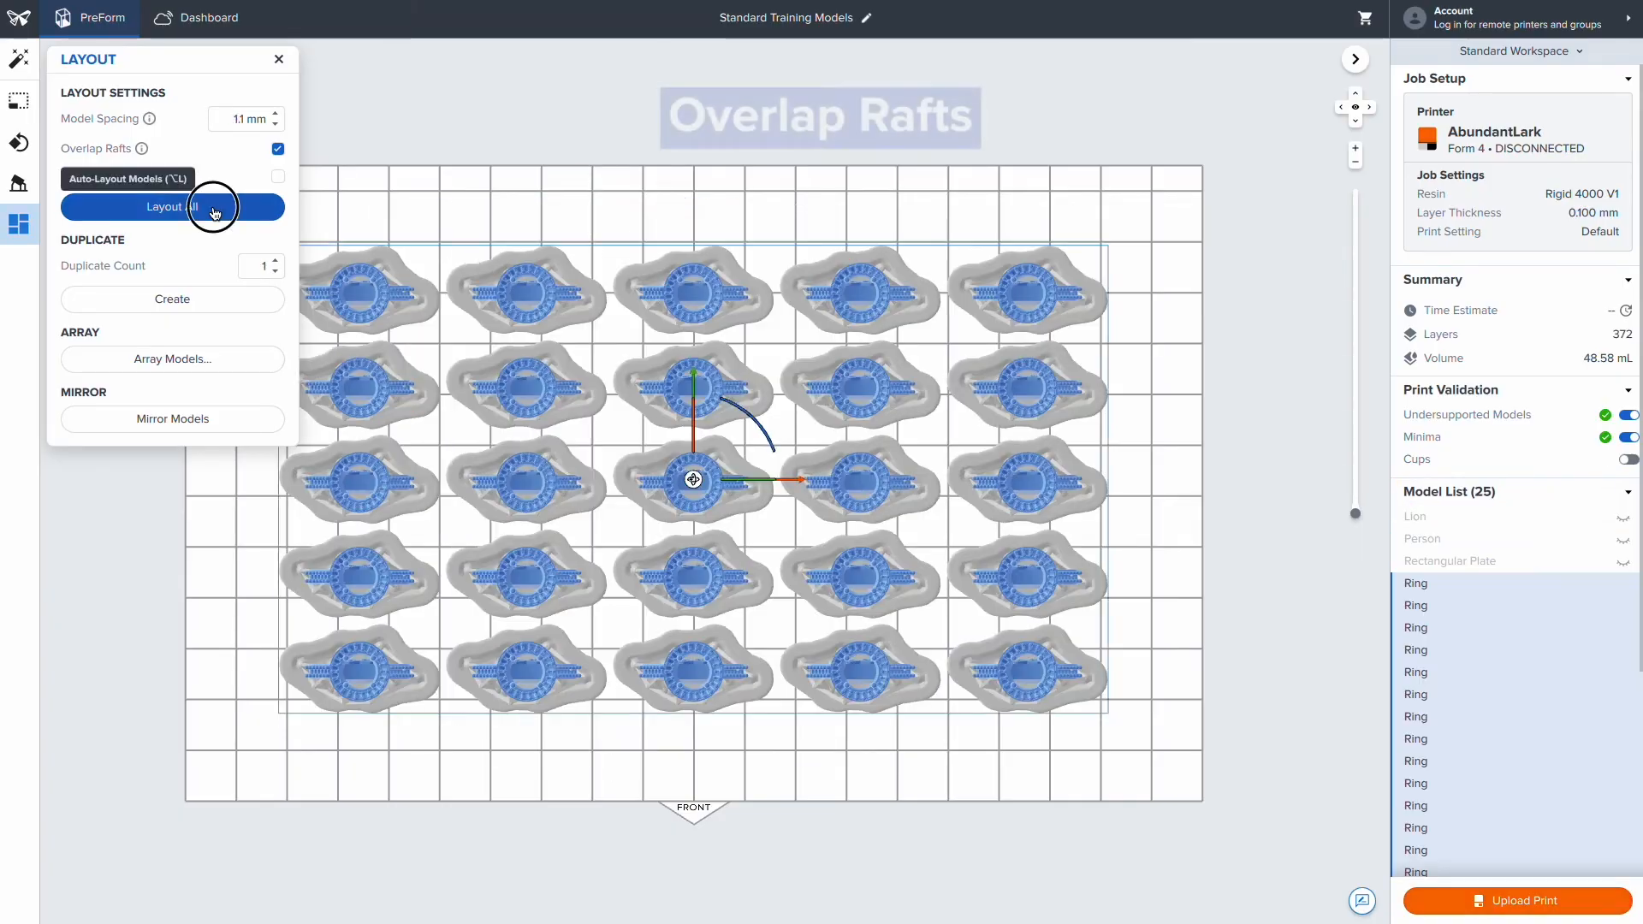
Auto-arrange the 25 rings with 1.1 mm spacing and overlapping rafts, and inspect the merged rafts.
{"action": "left_click", "coordinate": [214, 209]}
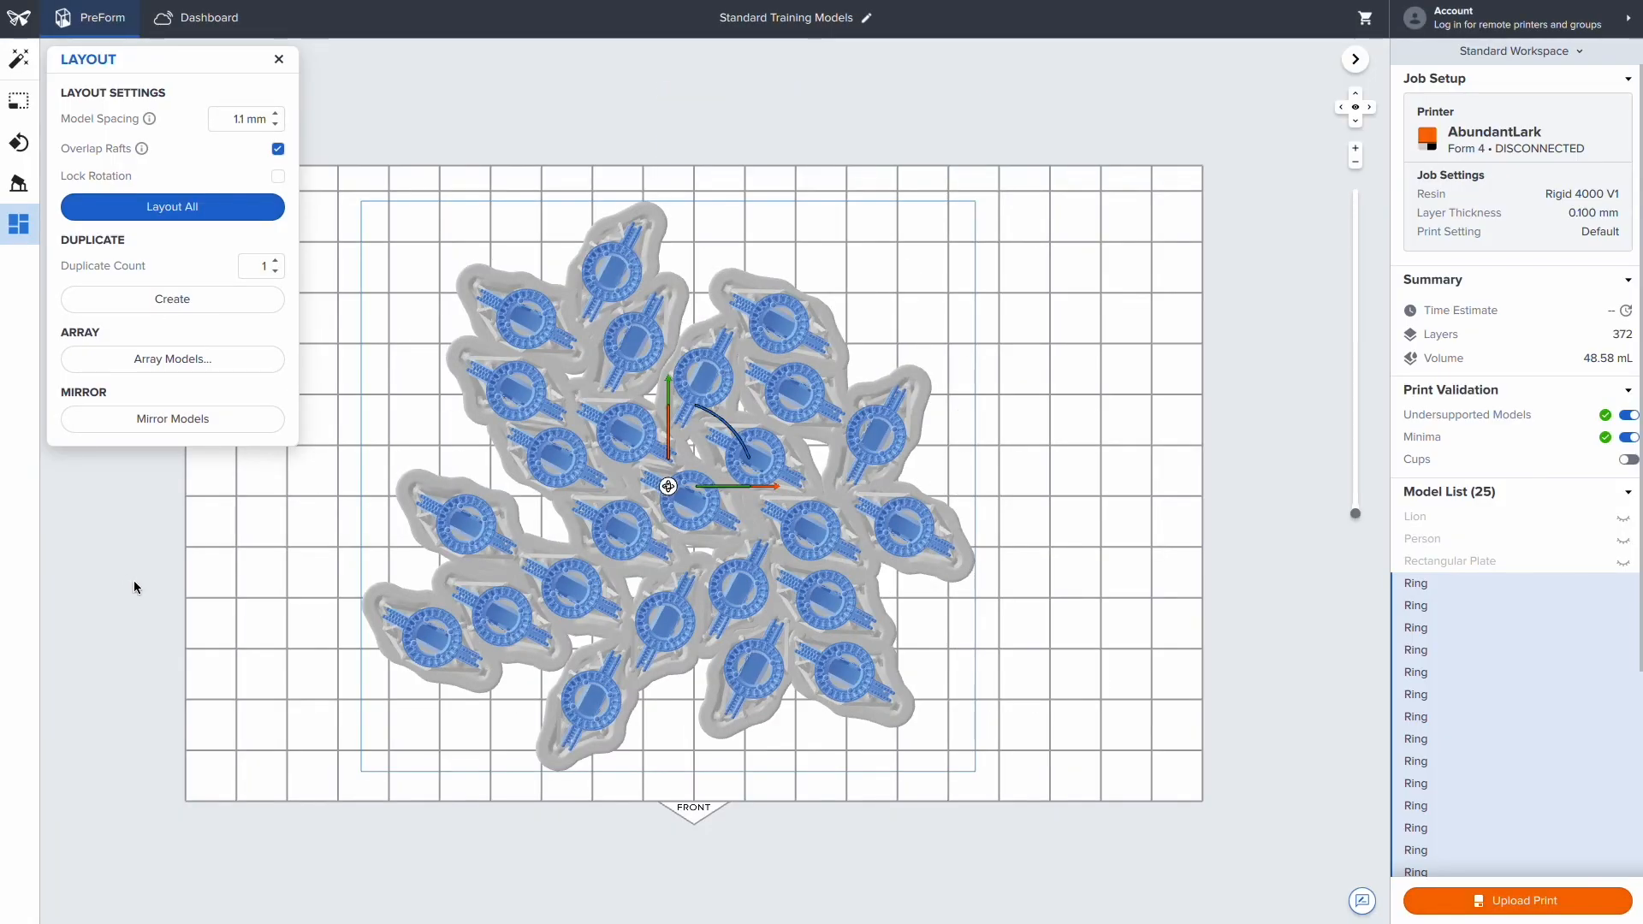
{"action": "right_click_drag", "start_coordinate": [190, 591], "coordinate": [236, 326]}
{"action": "scroll", "coordinate": [610, 606], "scroll_direction": "up", "scroll_amount": 5}
{"action": "right_click_drag", "start_coordinate": [741, 517], "coordinate": [678, 634]}
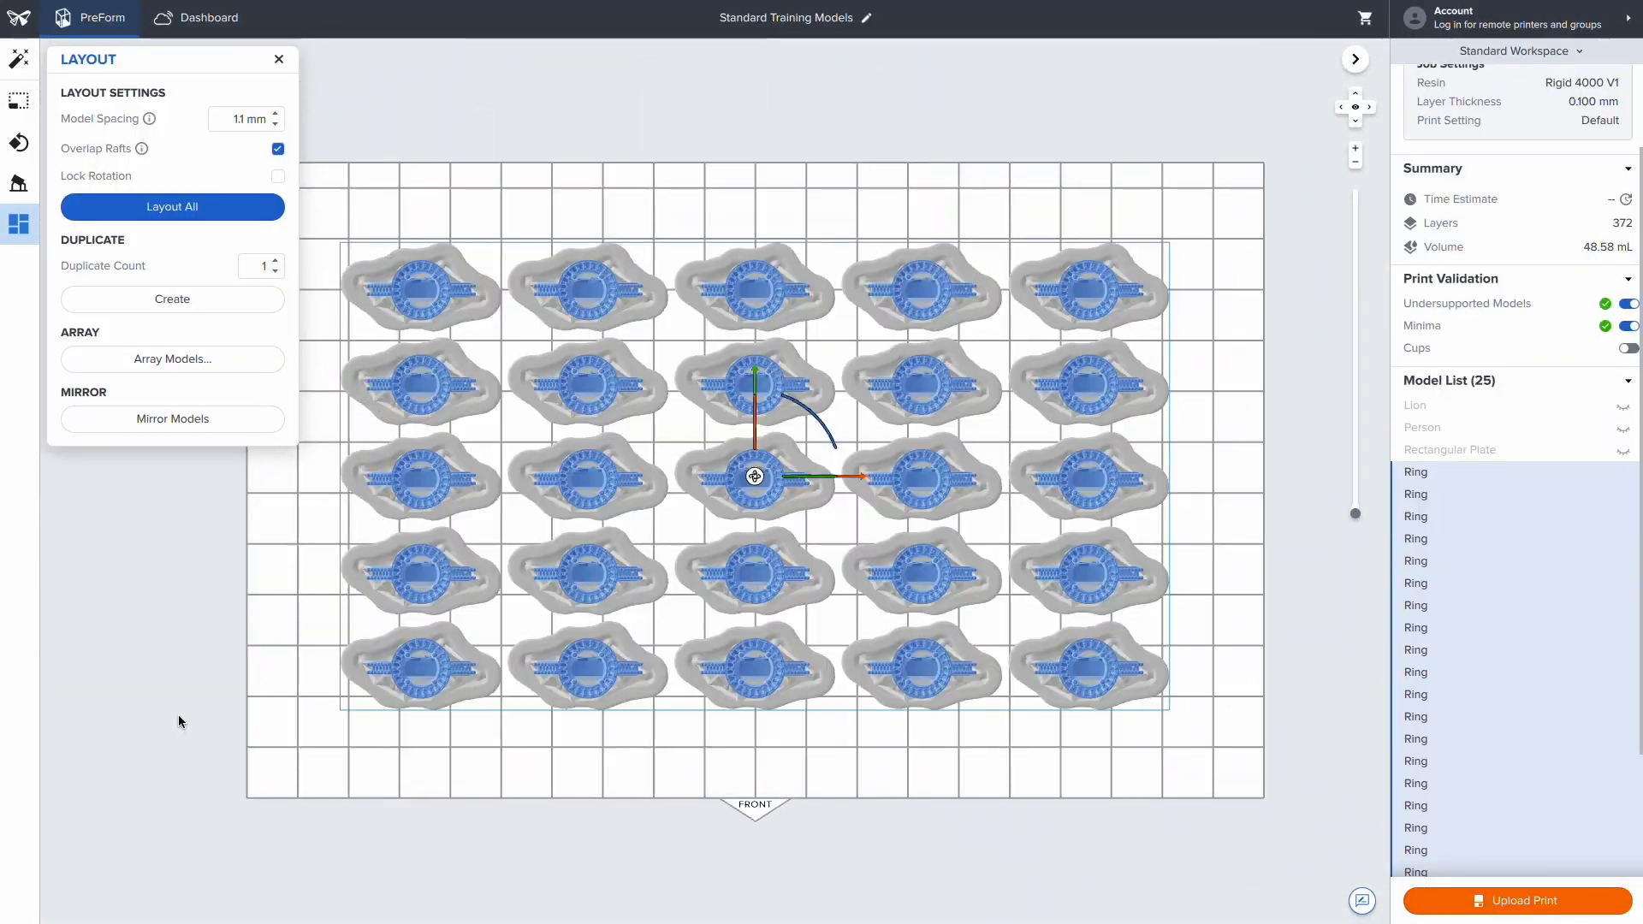
Auto-arrange the gridded rings with rotation locked.
{"action": "left_click", "coordinate": [133, 208]}
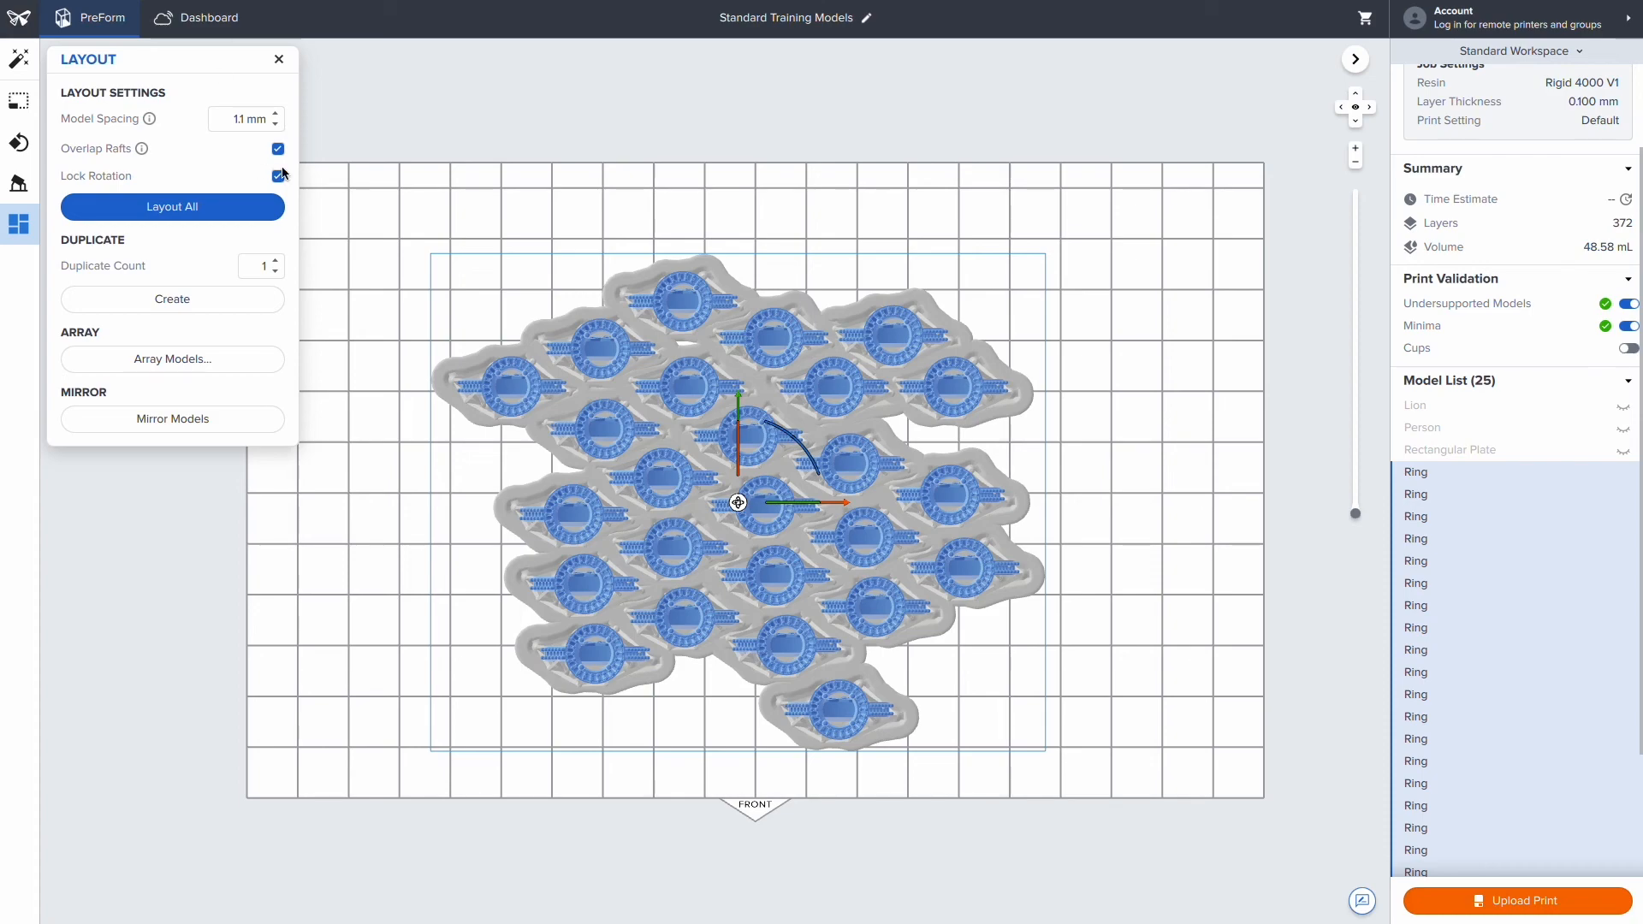
{"action": "left_click", "coordinate": [175, 222]}
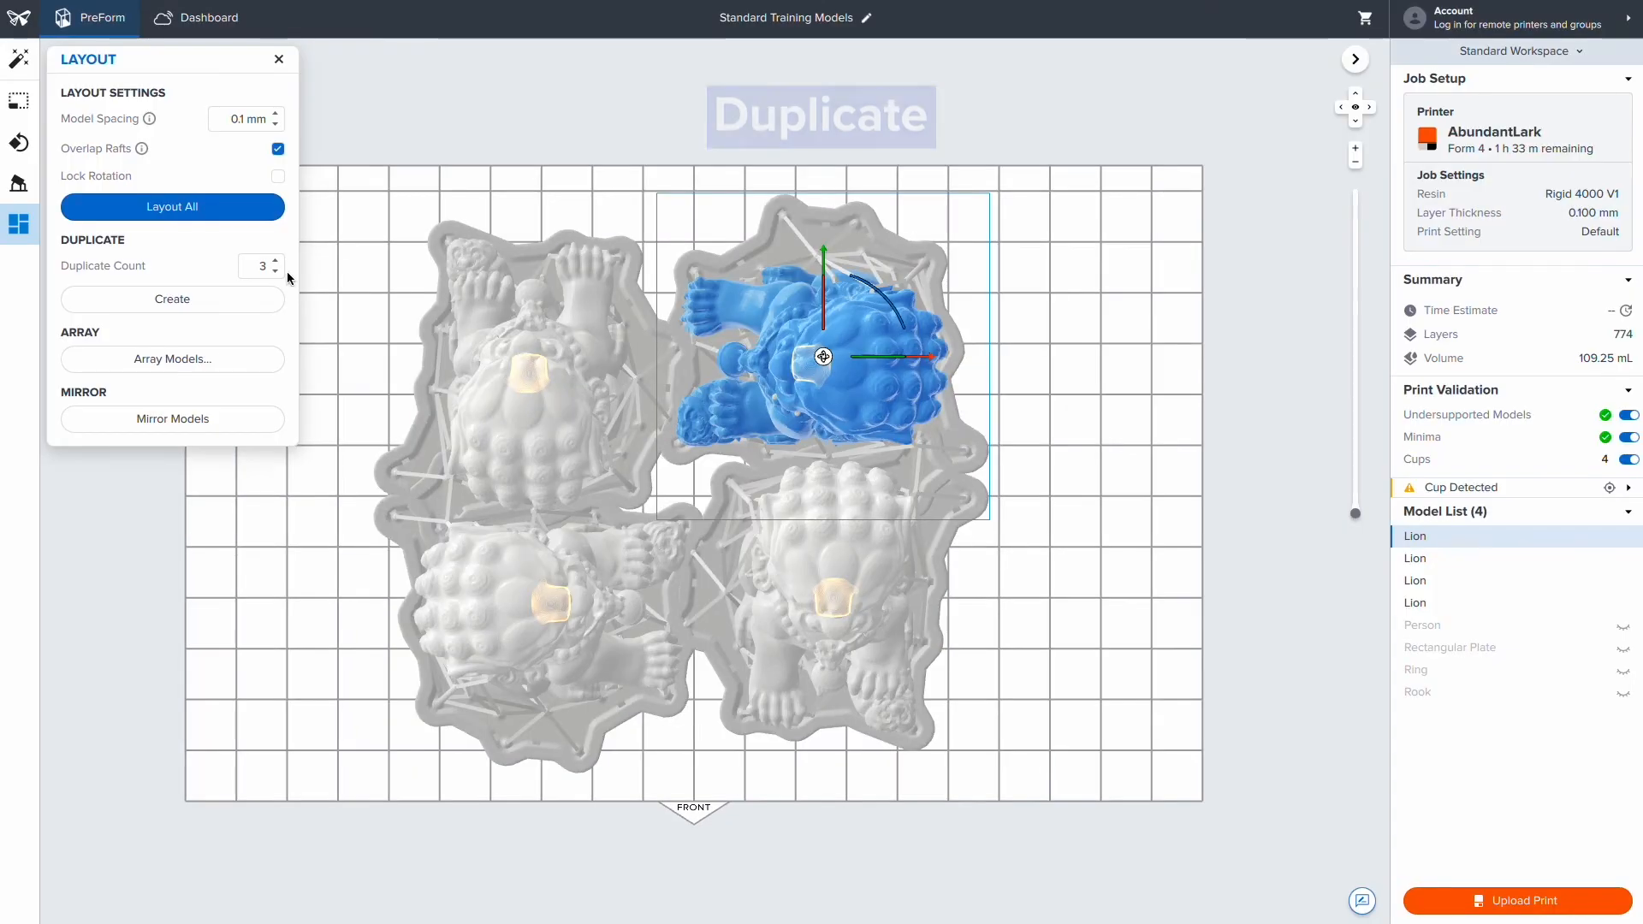
Set the duplicate count to 1 and duplicate the selected Lion.
{"action": "left_click", "coordinate": [277, 272]}
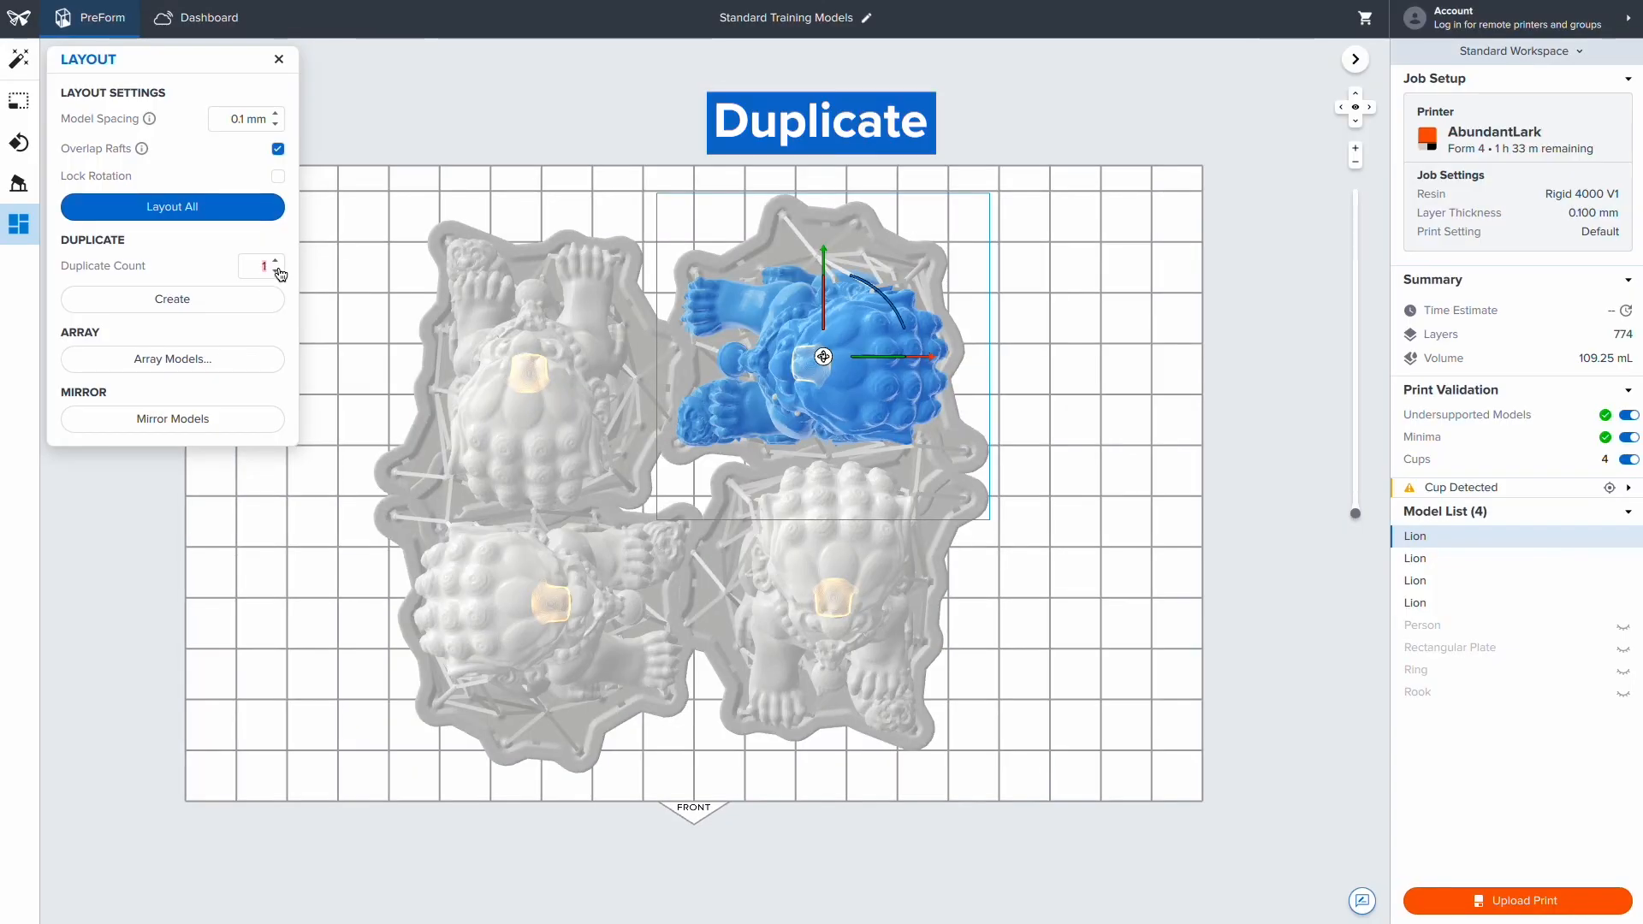
{"action": "left_click", "coordinate": [230, 308]}
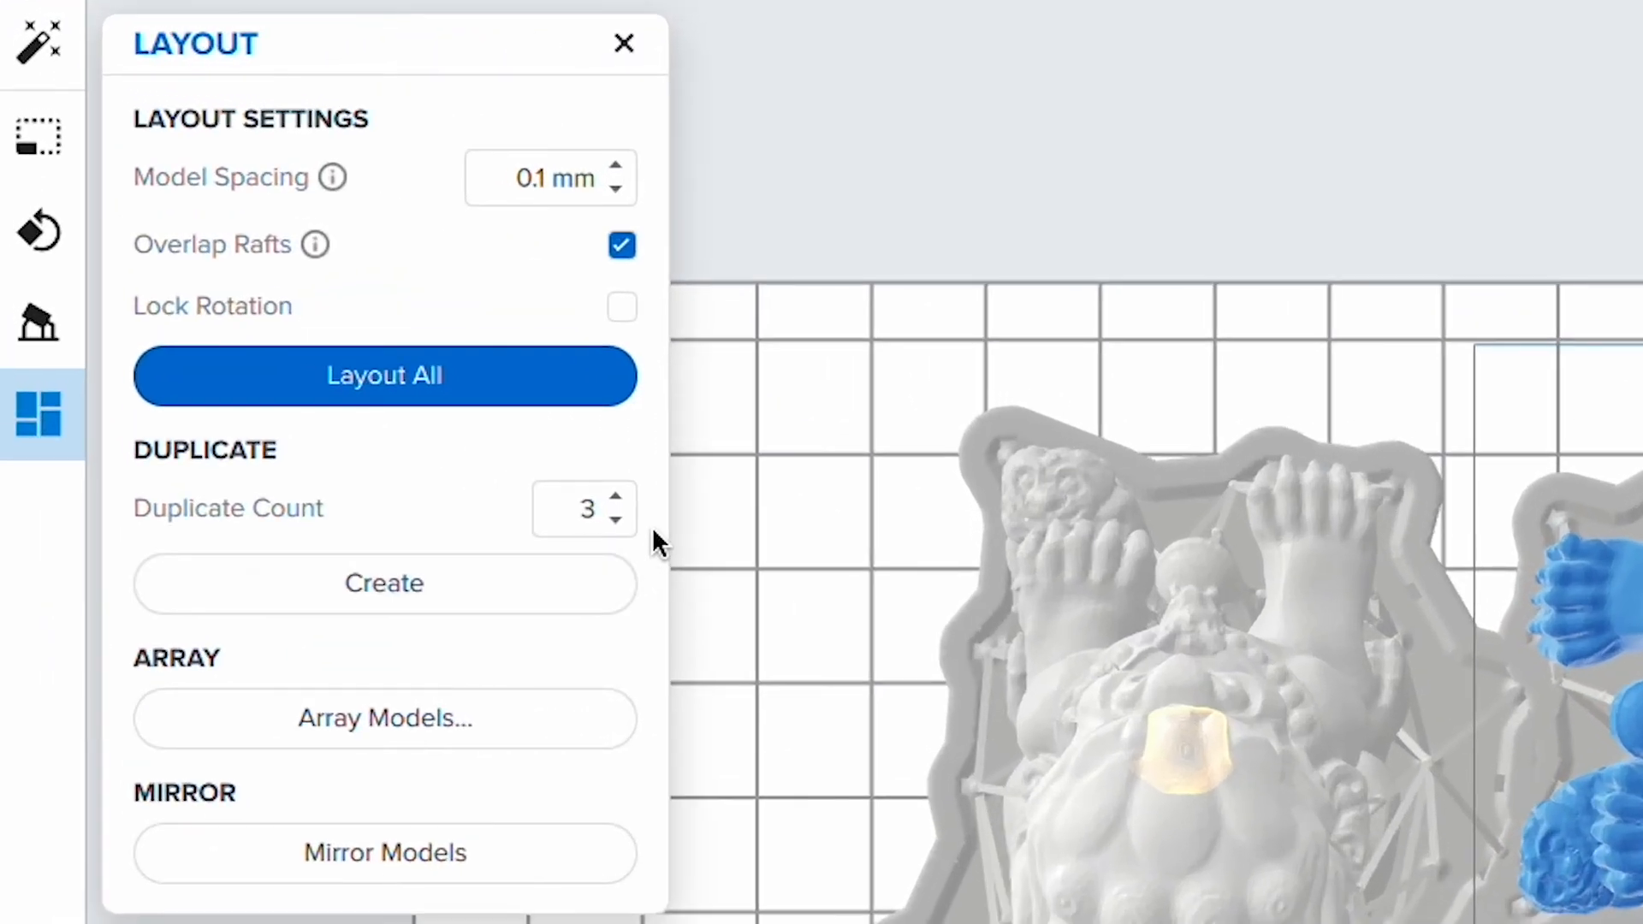
{"action": "left_click", "coordinate": [275, 272]}
{"action": "left_click", "coordinate": [514, 603]}
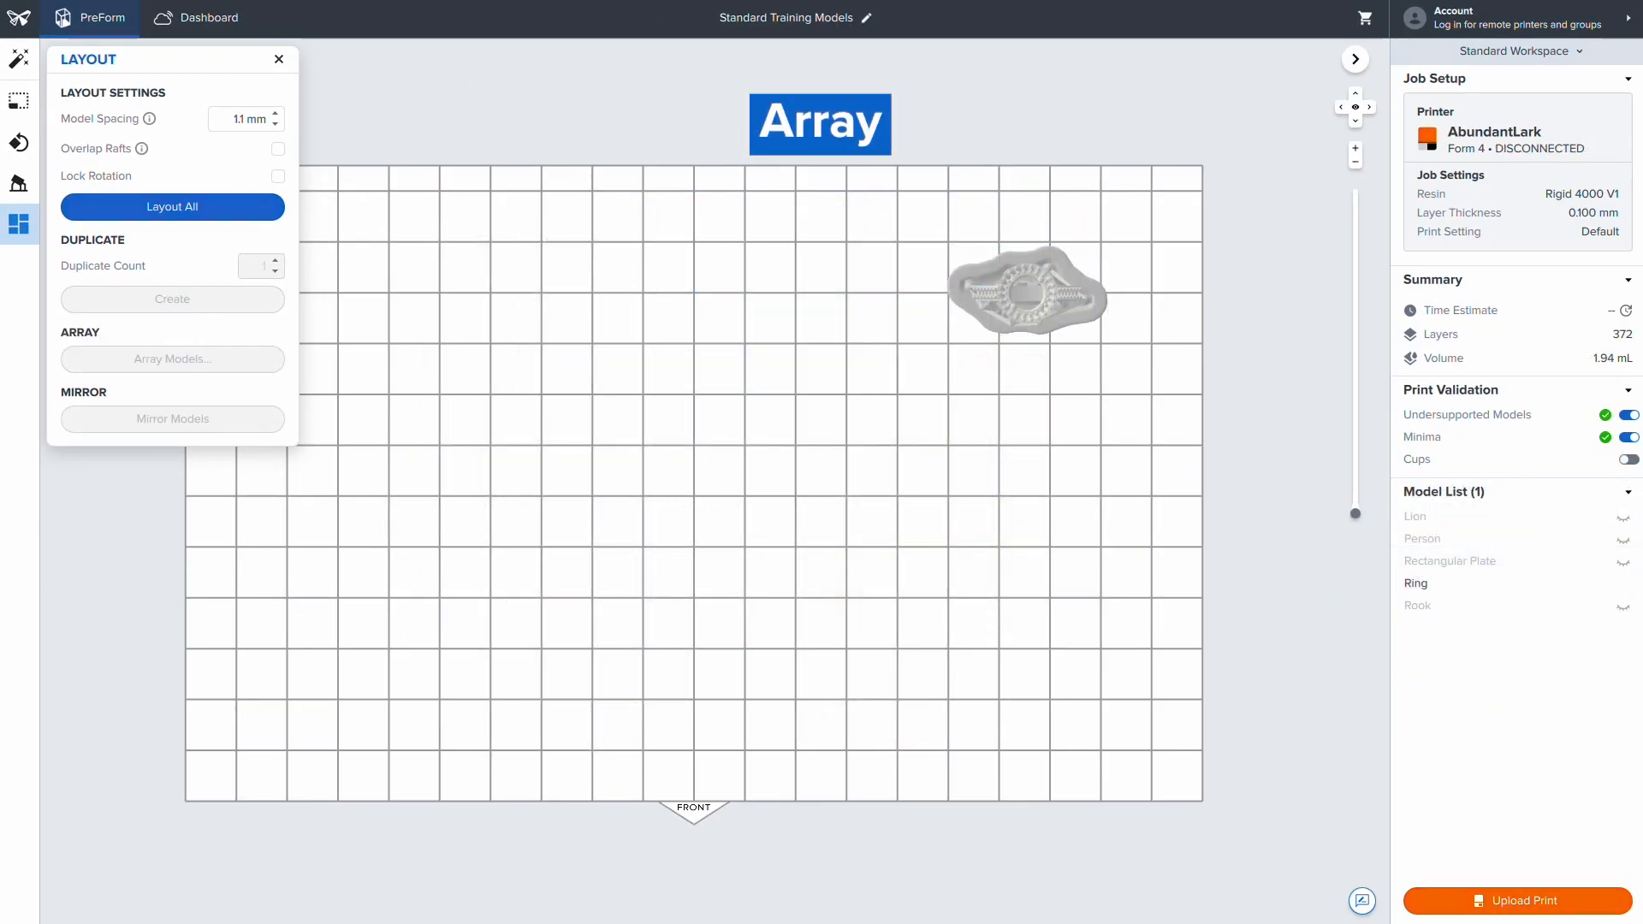
Array the supported ring in a grid of 5 along X and 5 along Y with 1.0 mm spacing.
{"action": "left_click", "coordinate": [1070, 291]}
{"action": "left_click", "coordinate": [241, 368]}
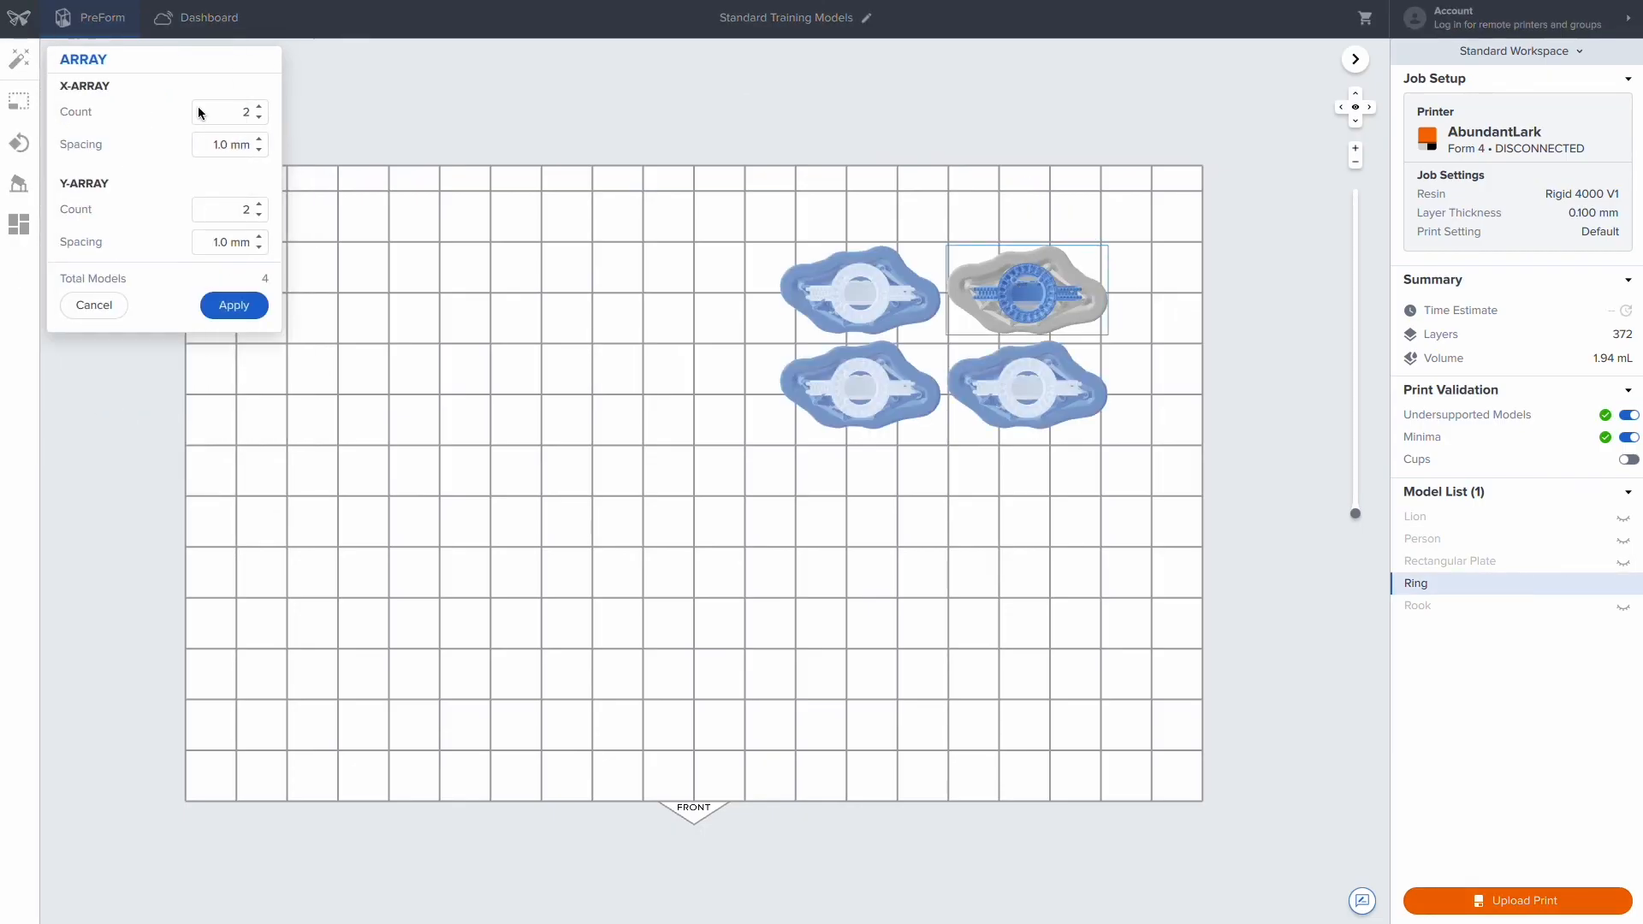
{"action": "left_click", "coordinate": [257, 107]}
{"action": "left_click", "coordinate": [258, 107]}
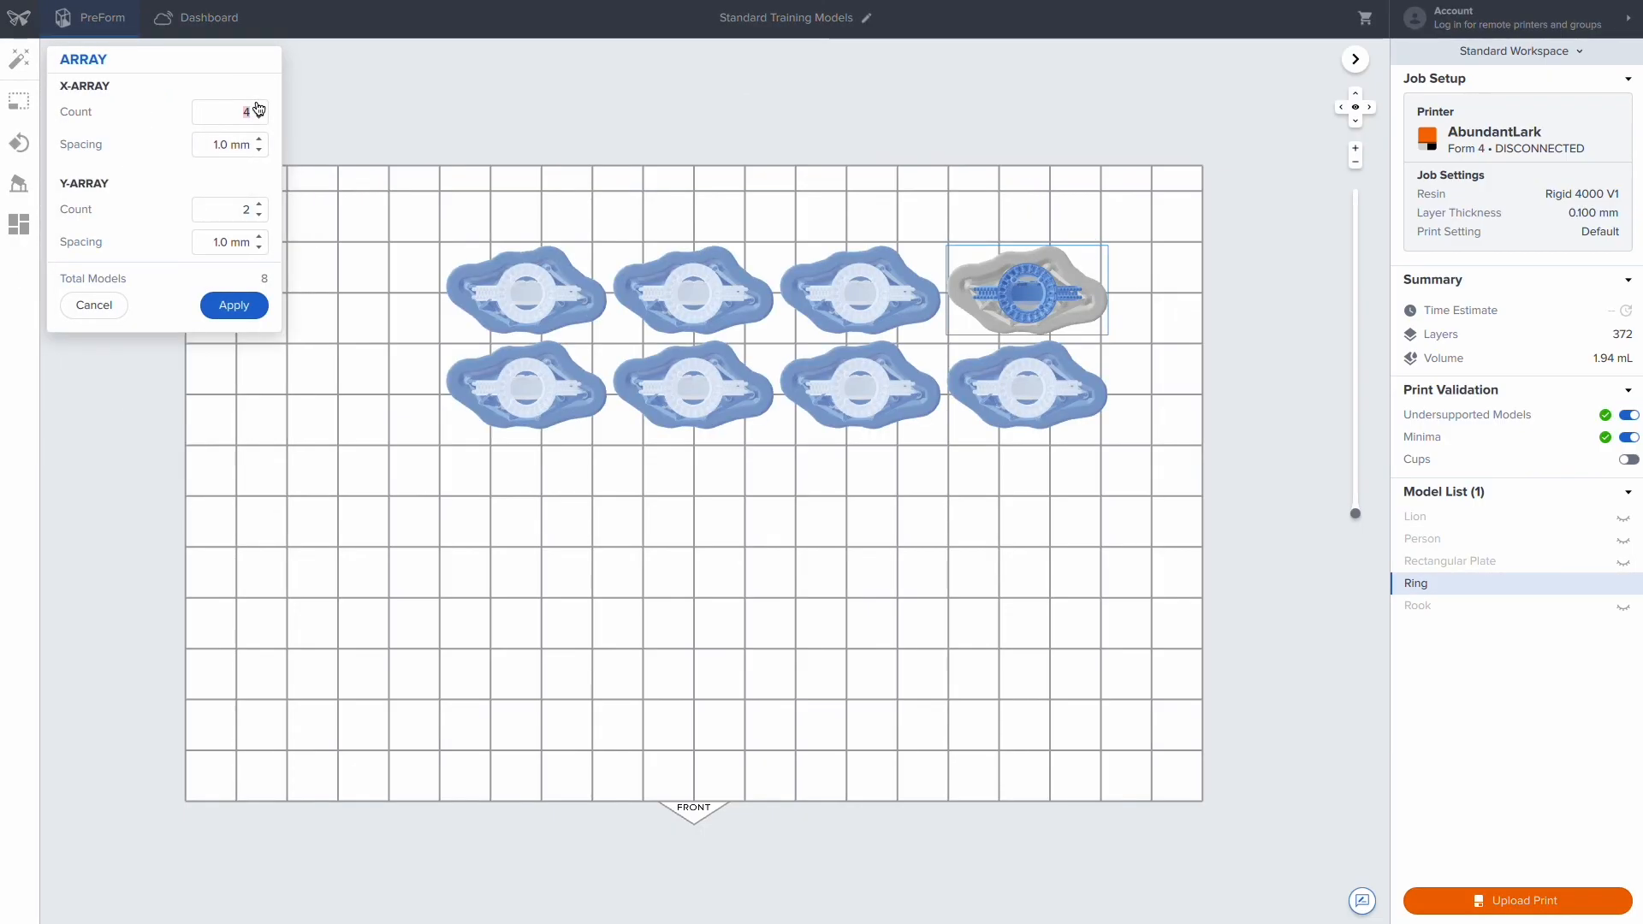
{"action": "left_click", "coordinate": [257, 107]}
{"action": "left_click", "coordinate": [260, 203]}
{"action": "left_click", "coordinate": [260, 204]}
{"action": "left_click", "coordinate": [259, 204]}
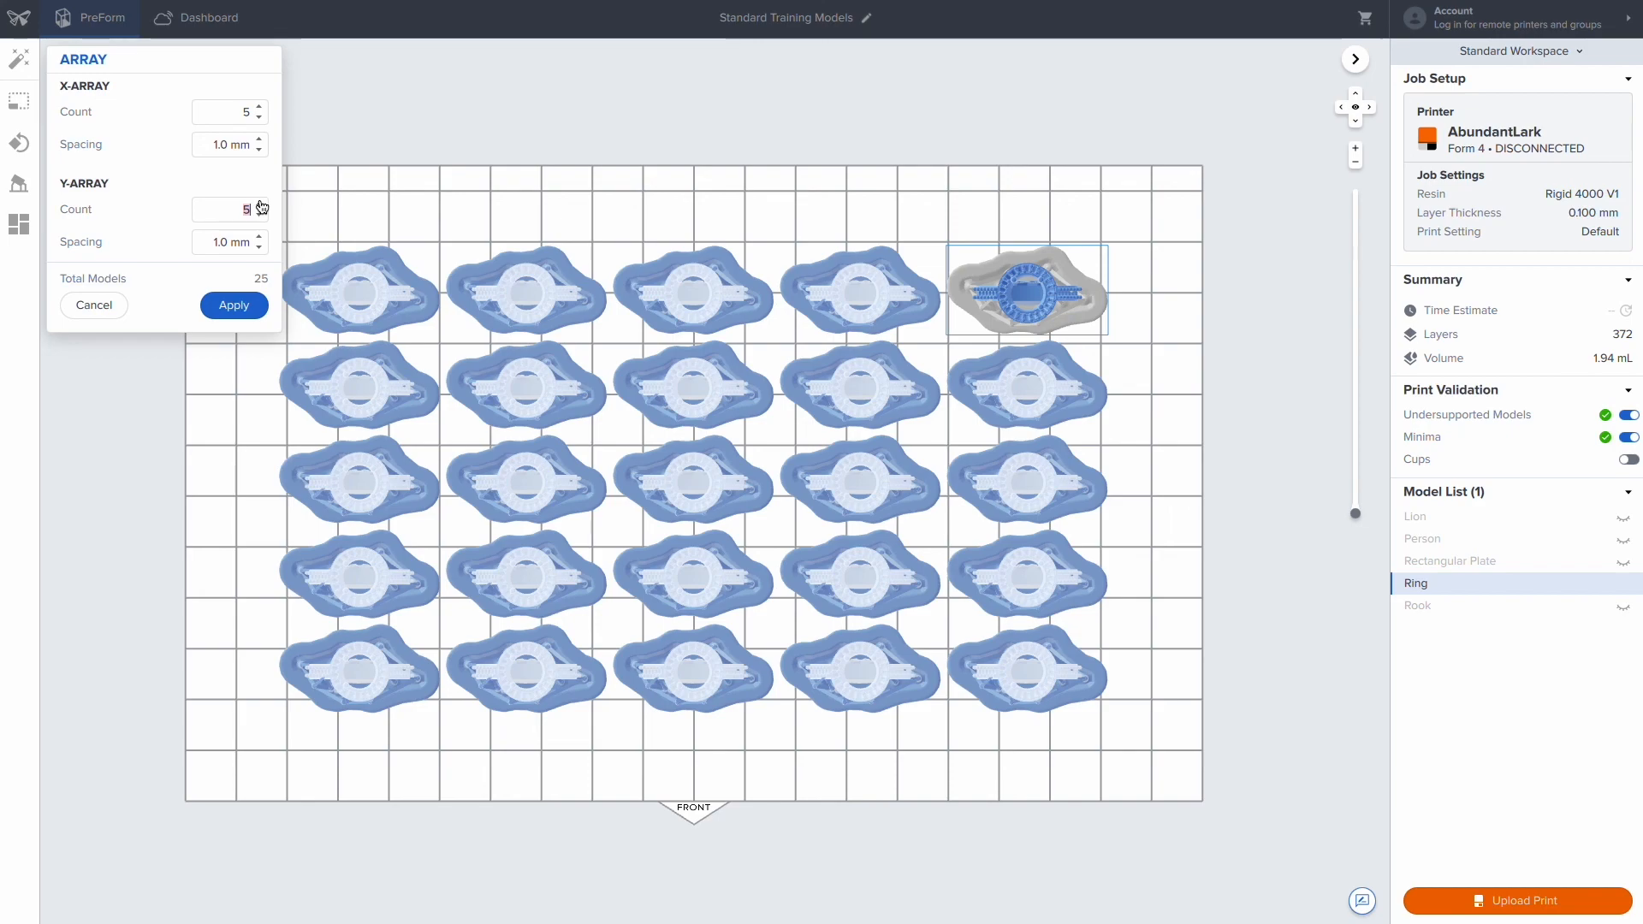
{"action": "left_click", "coordinate": [234, 305]}
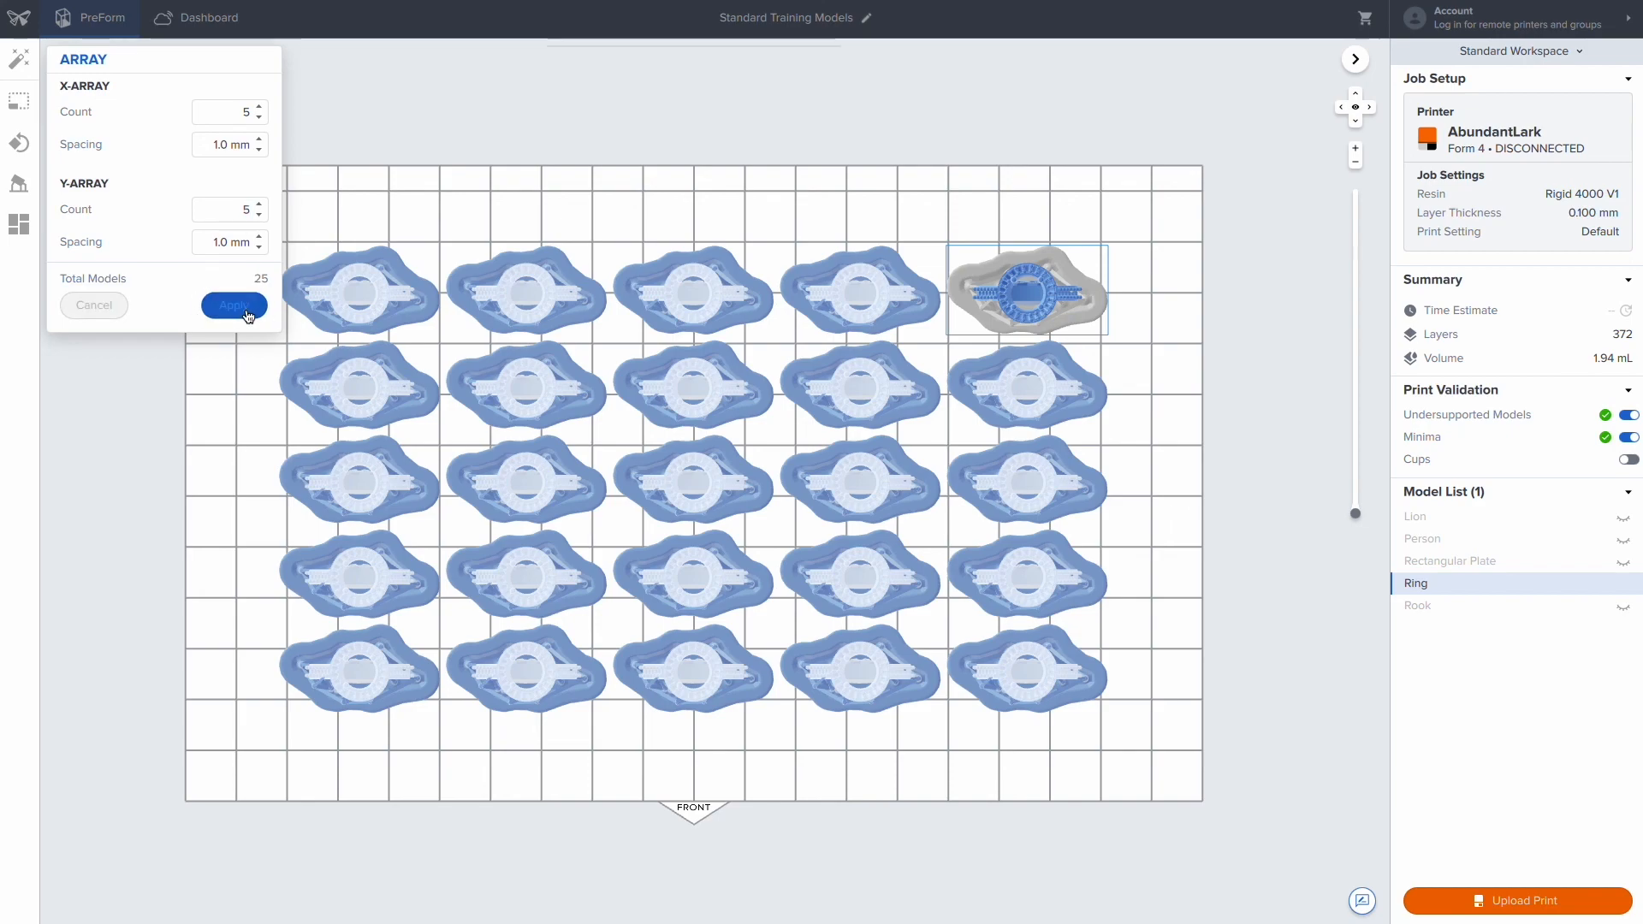
{"action": "right_click_drag", "start_coordinate": [69, 590], "coordinate": [95, 510]}
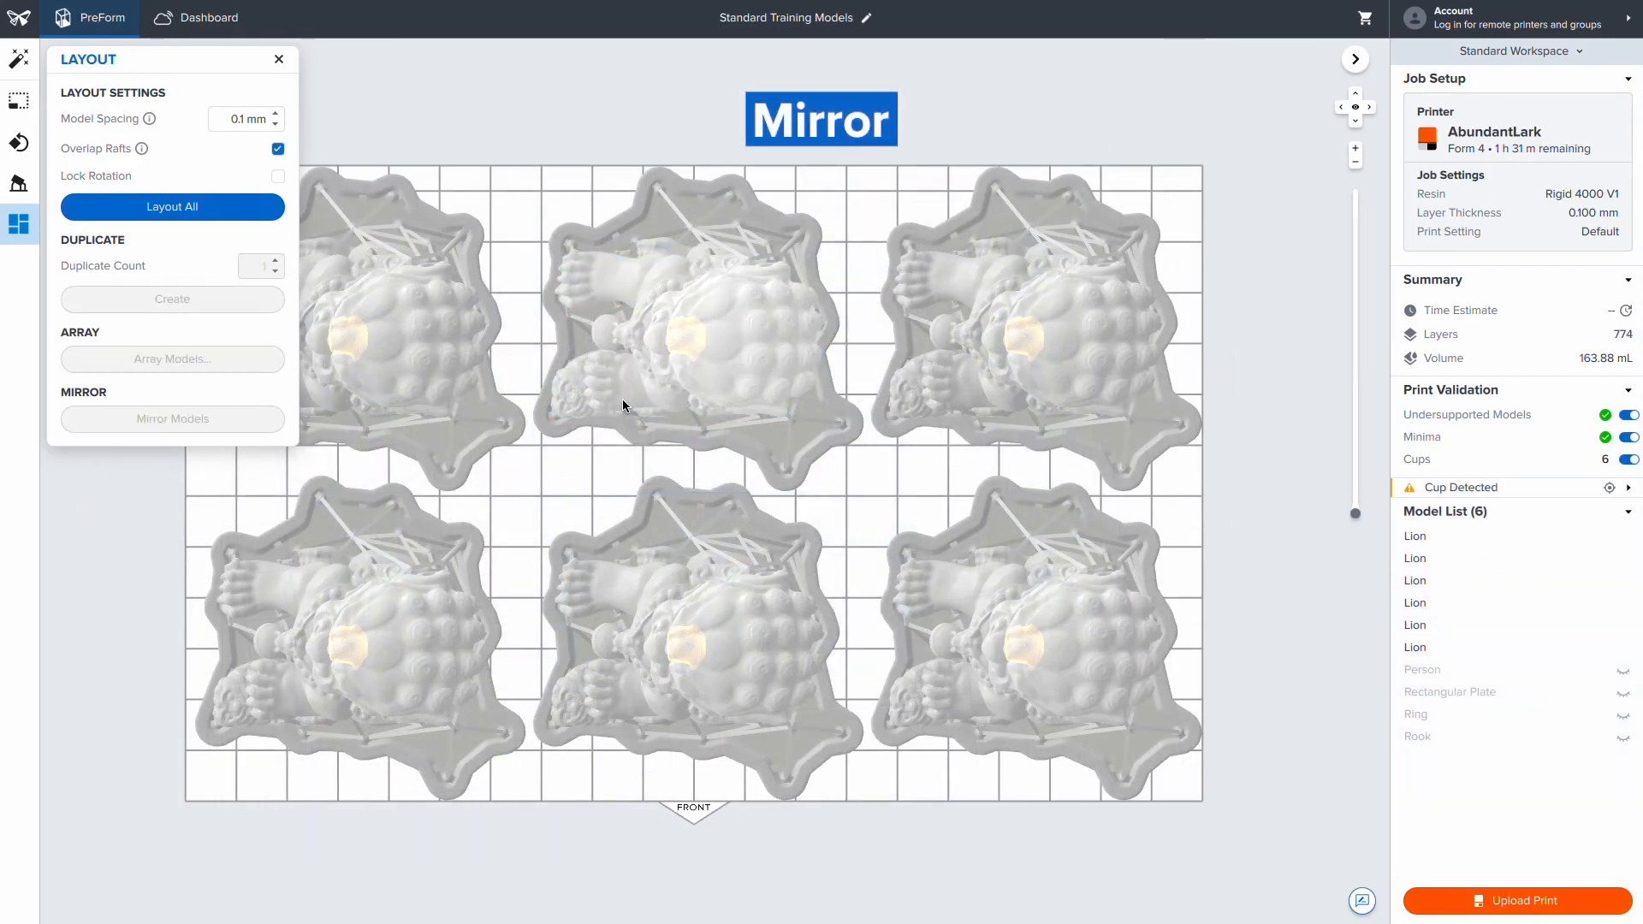
Mirror three alternating Lions on the build plate, deselect them and close the layout settings.
{"action": "left_click", "coordinate": [387, 595]}
{"action": "left_click", "coordinate": [733, 334], "text": "ctrl"}
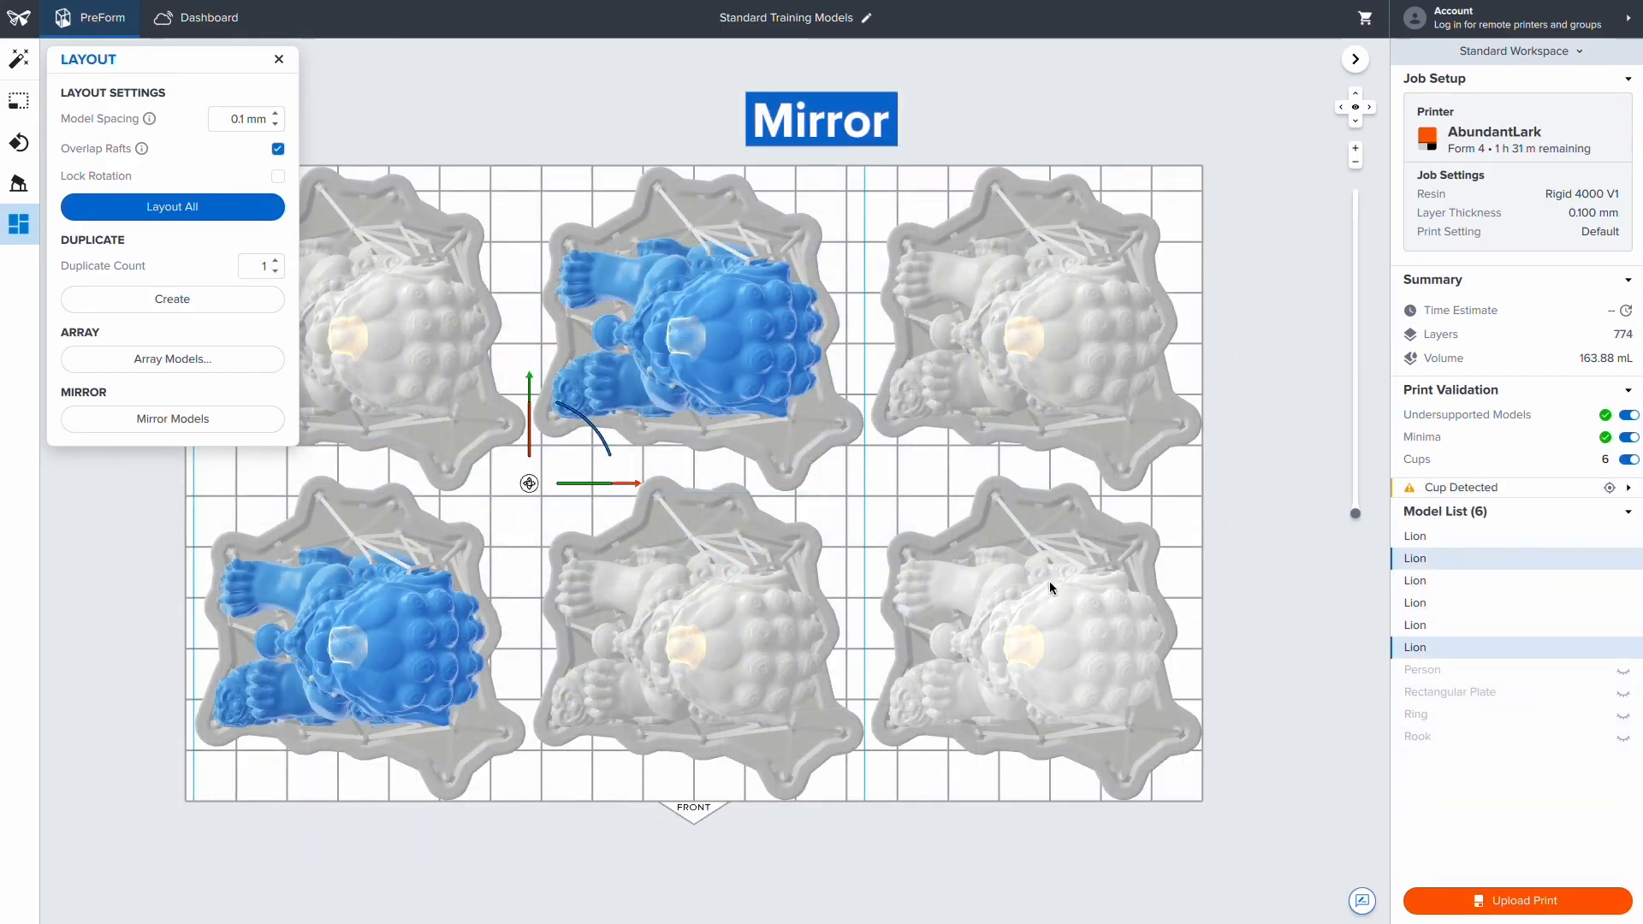
{"action": "left_click", "coordinate": [1070, 599], "text": "ctrl"}
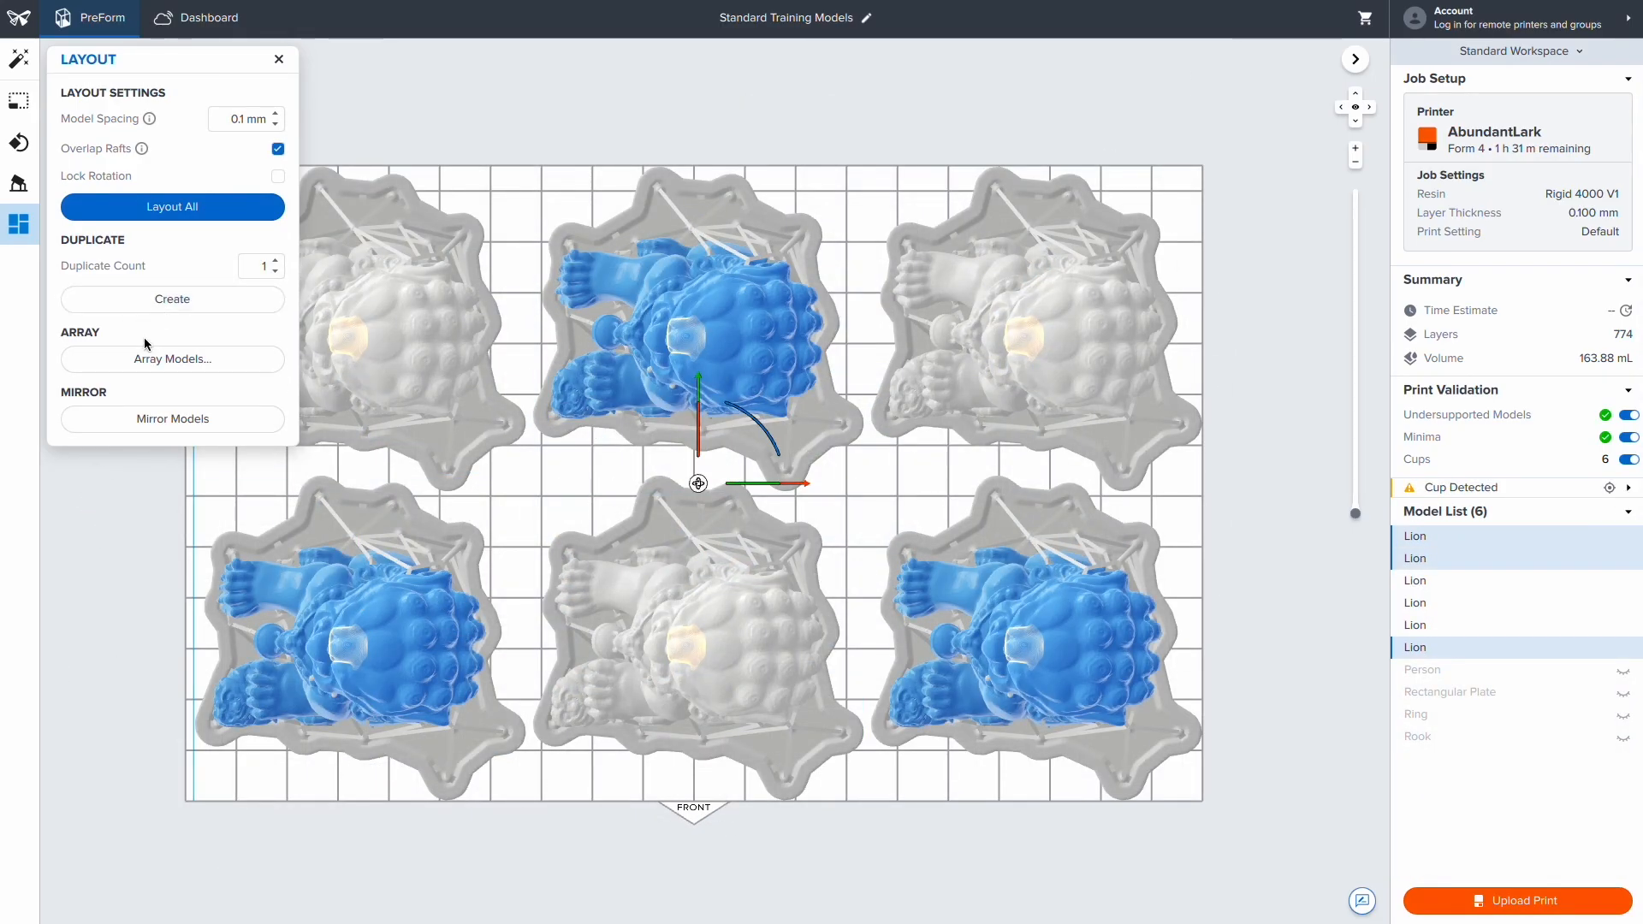
{"action": "left_click", "coordinate": [156, 418]}
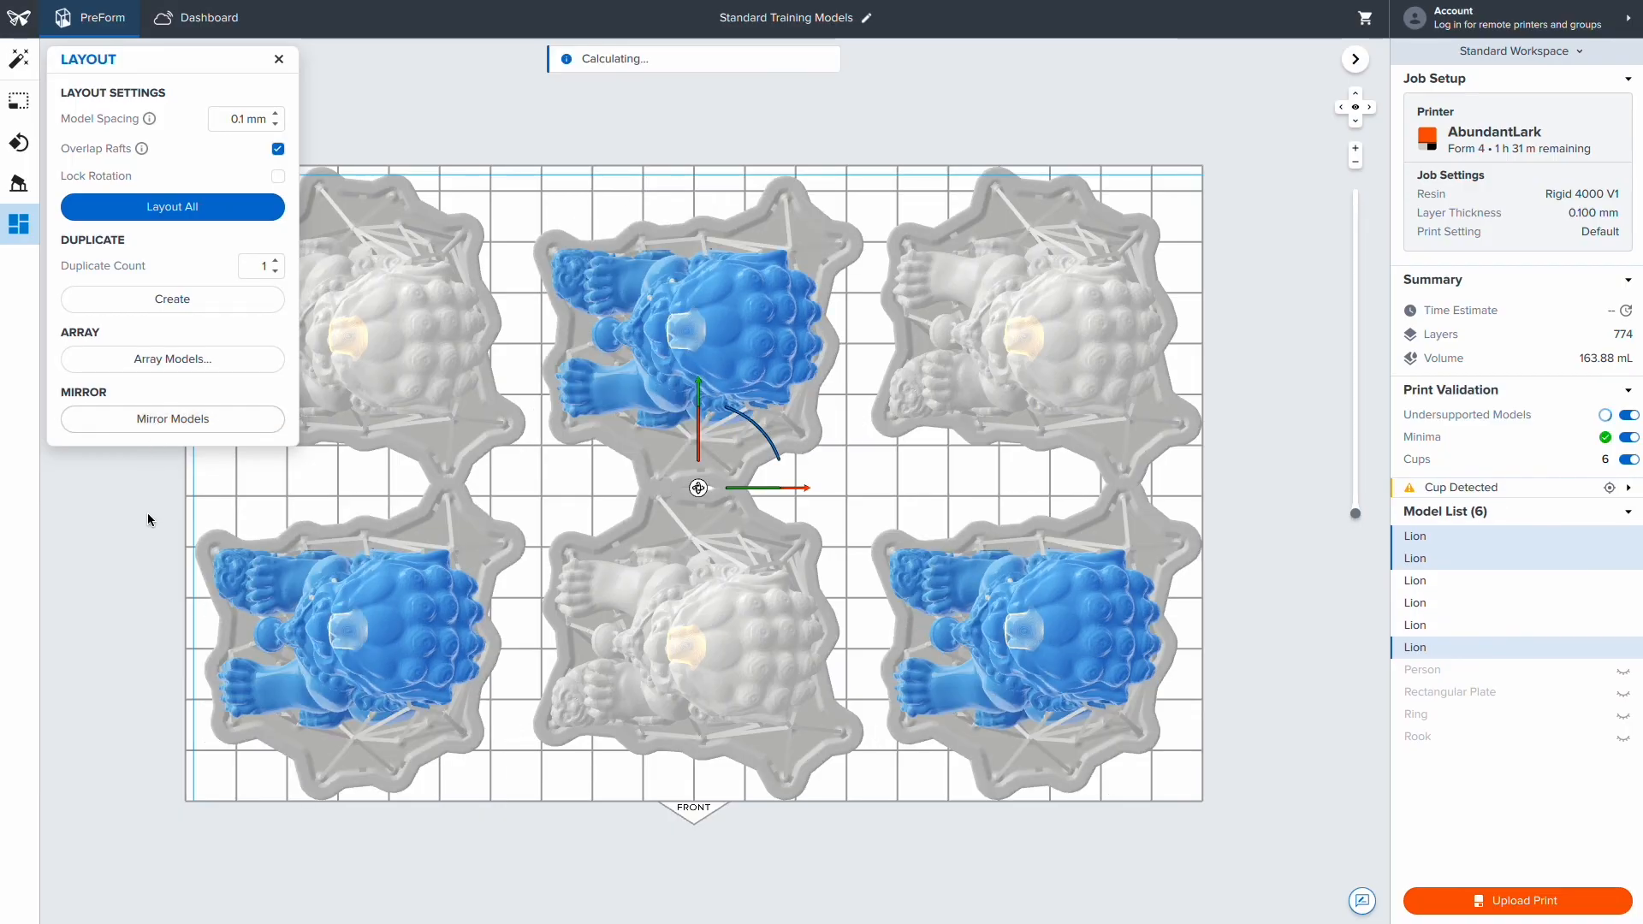
{"action": "left_click", "coordinate": [144, 507]}
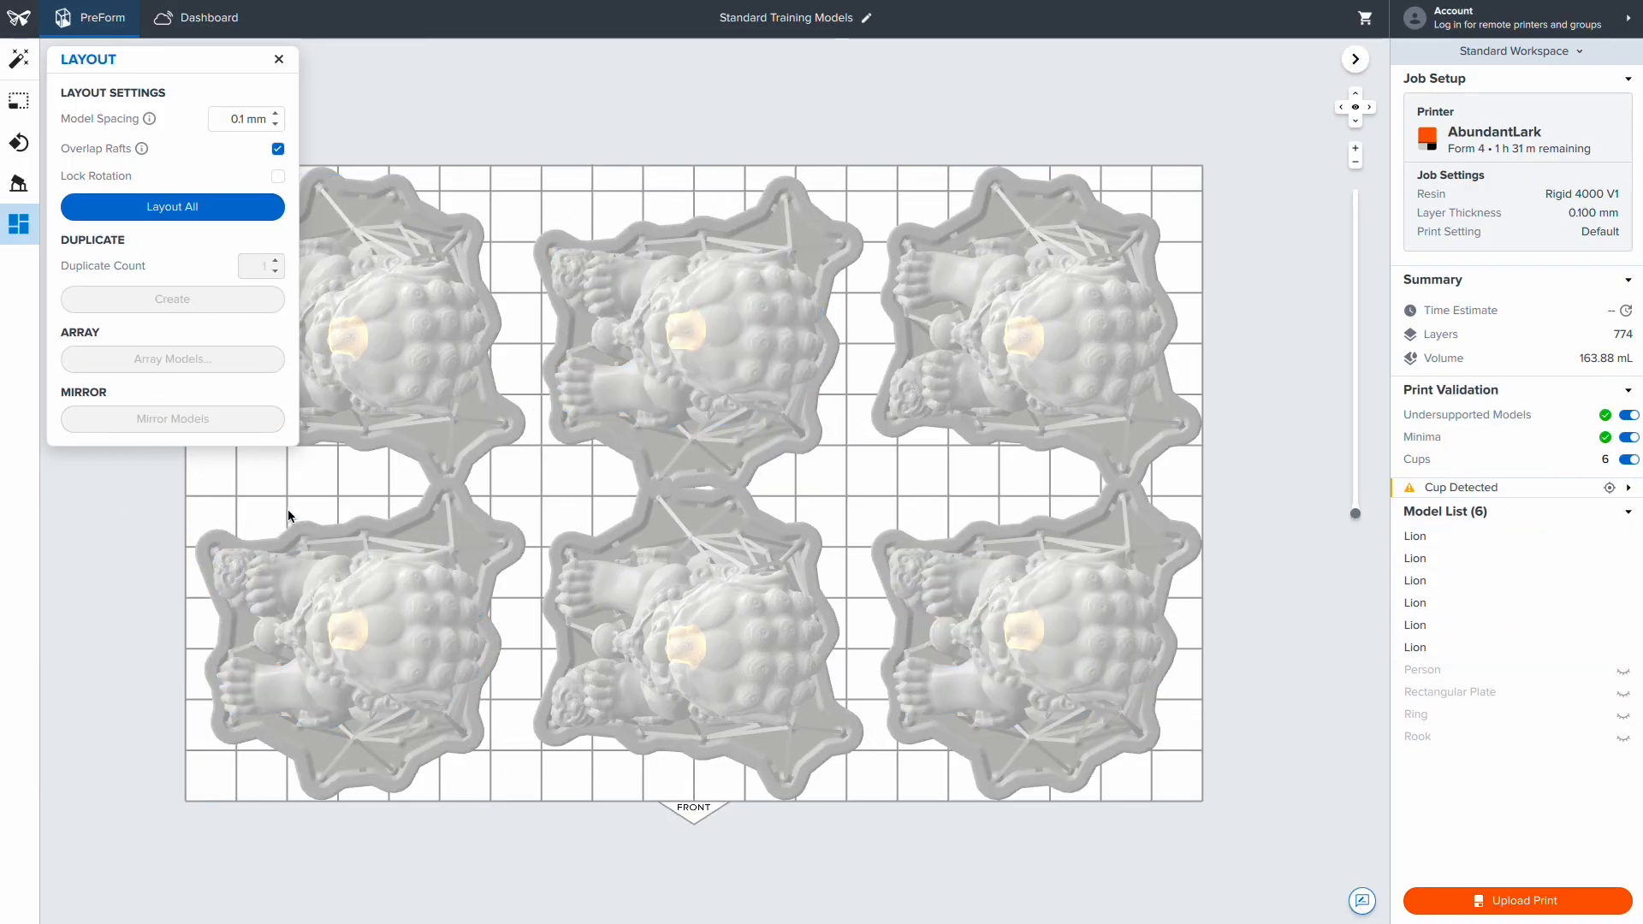
{"action": "right_click_drag", "start_coordinate": [377, 522], "coordinate": [557, 268]}
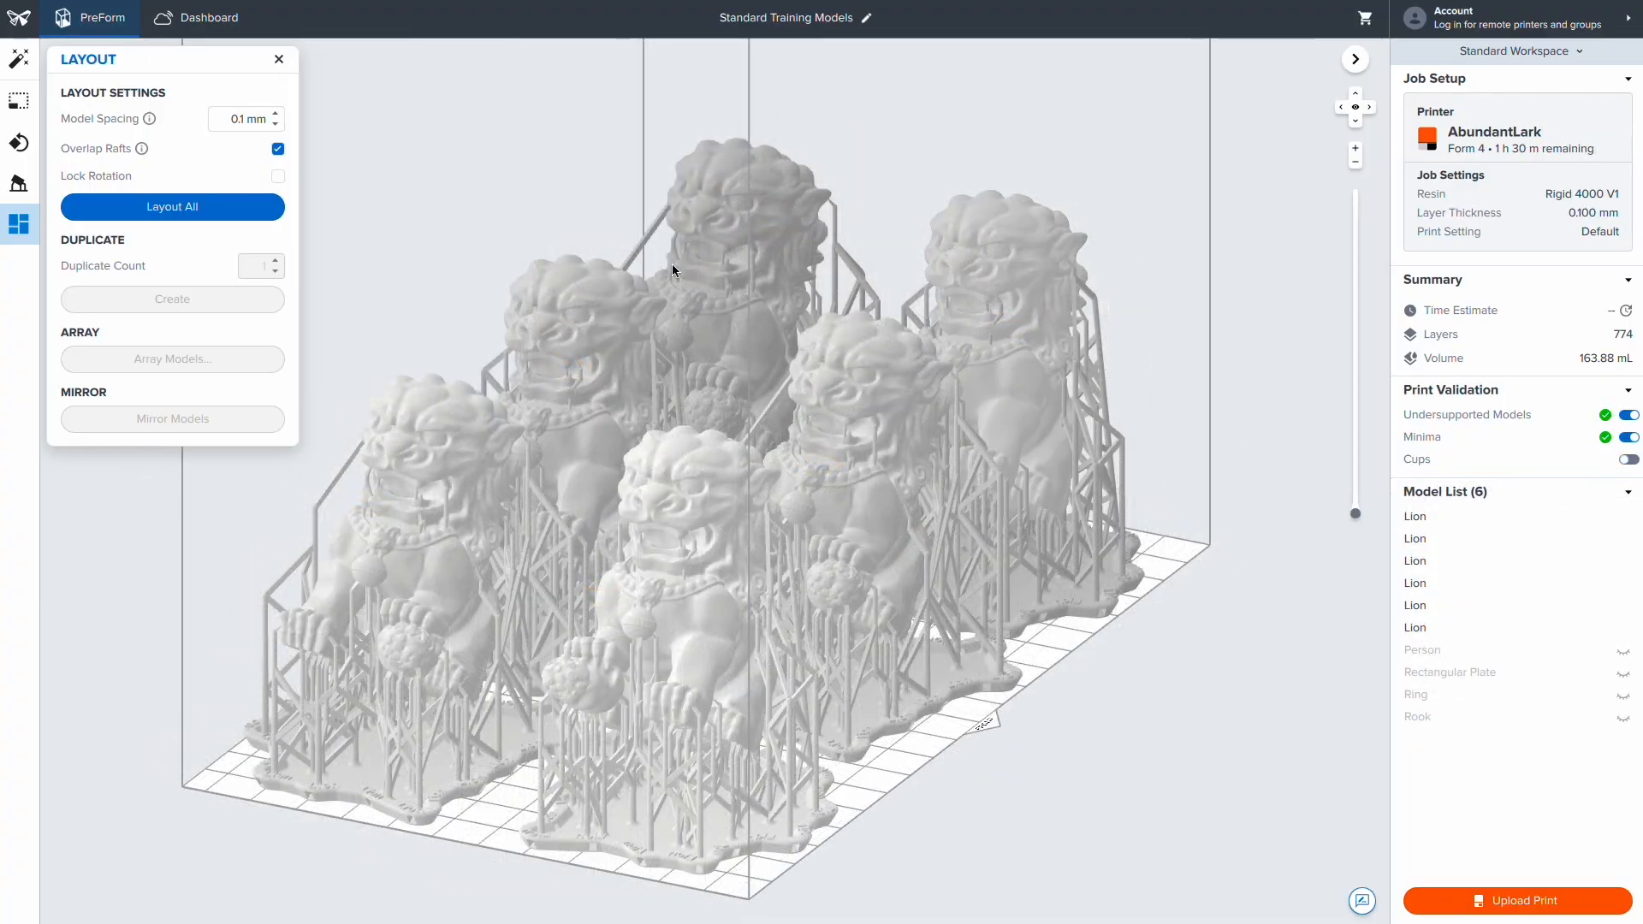
{"action": "left_click", "coordinate": [278, 58]}
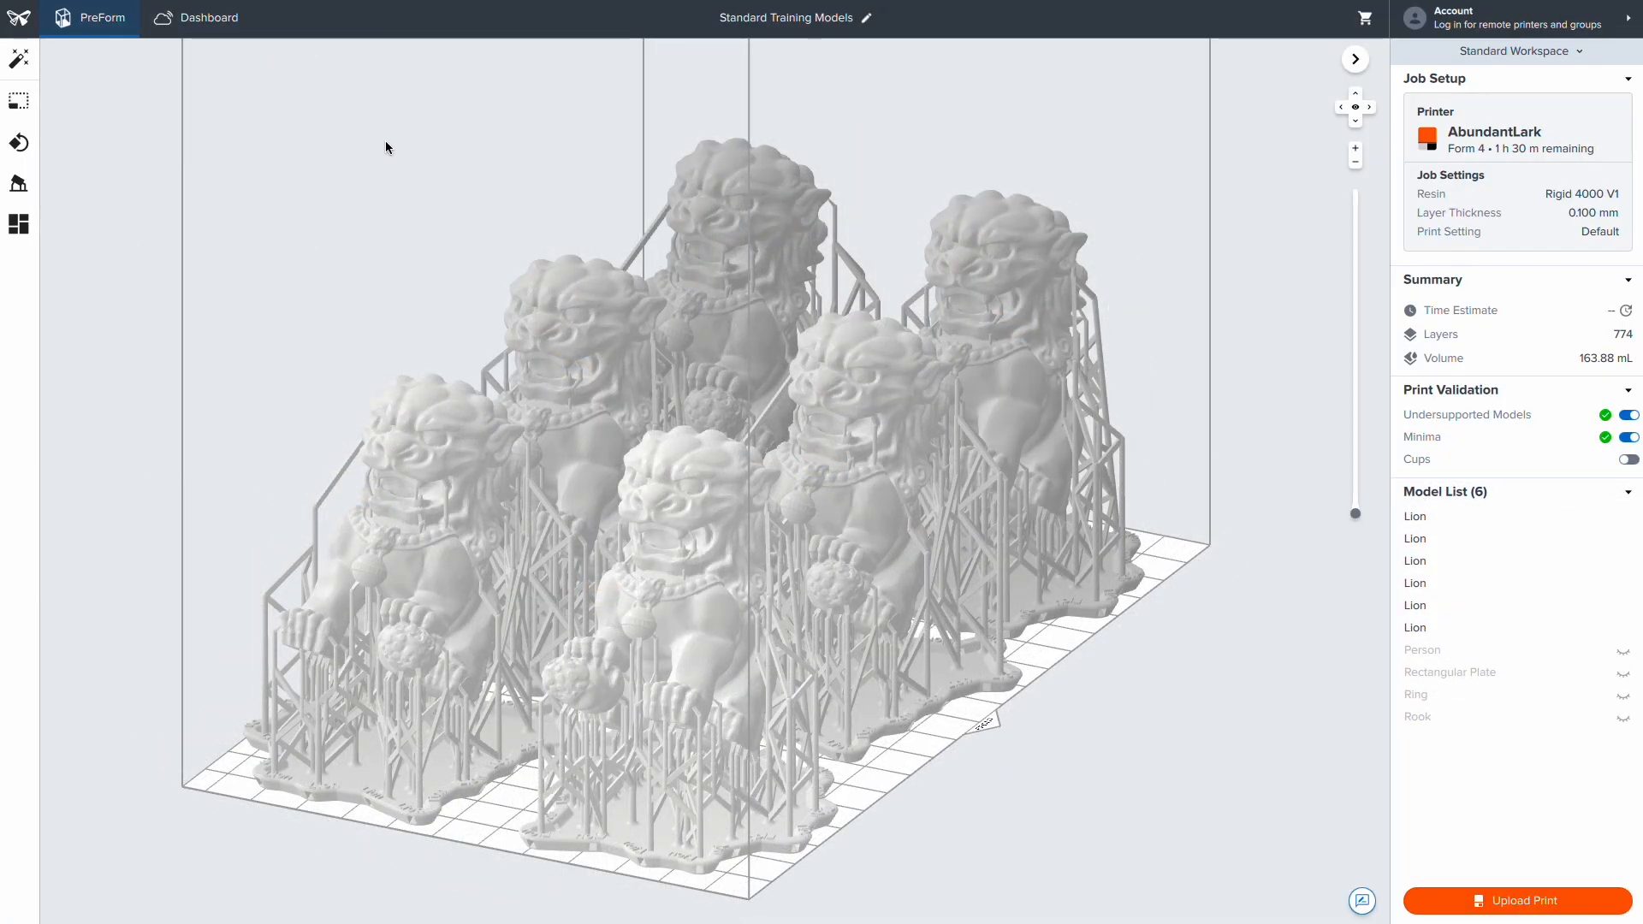